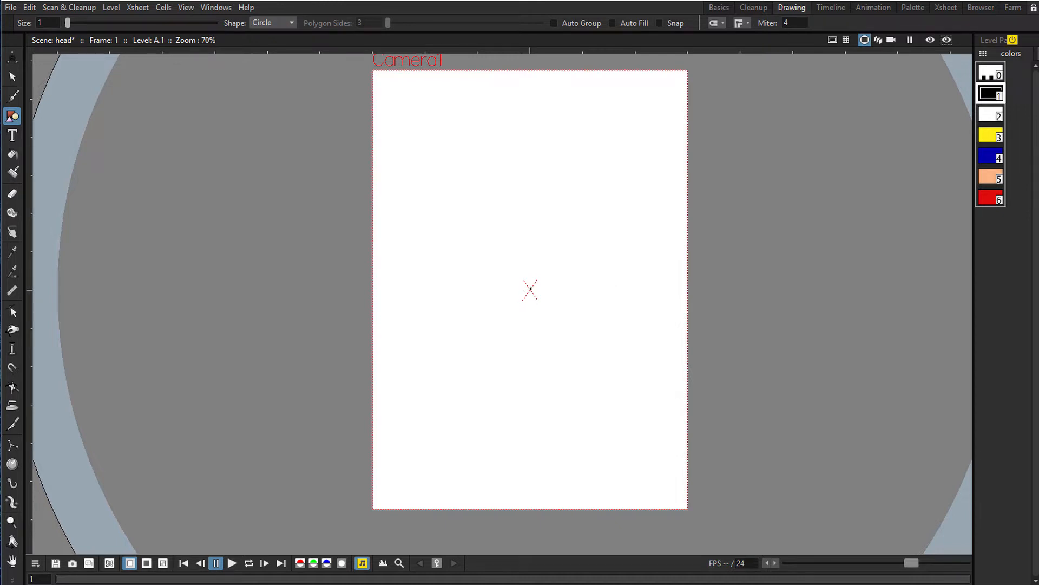
Draw the head circle centered on the canvas, and add a vertical guide through its center and a horizontal guide slightly below center
{"action": "mouse_move", "coordinate": [531, 289]}
{"action": "left_mouse_down"}
{"action": "mouse_move", "coordinate": [506, 170]}
{"action": "mouse_move", "coordinate": [508, 182]}
{"action": "left_mouse_up"}
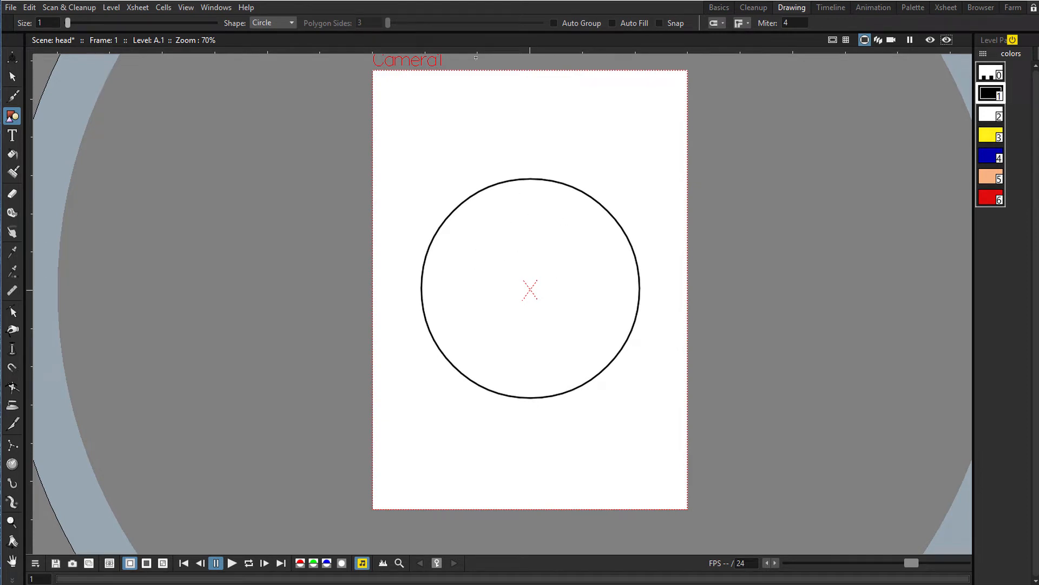
{"action": "left_click_drag", "start_coordinate": [476, 51], "coordinate": [530, 54]}
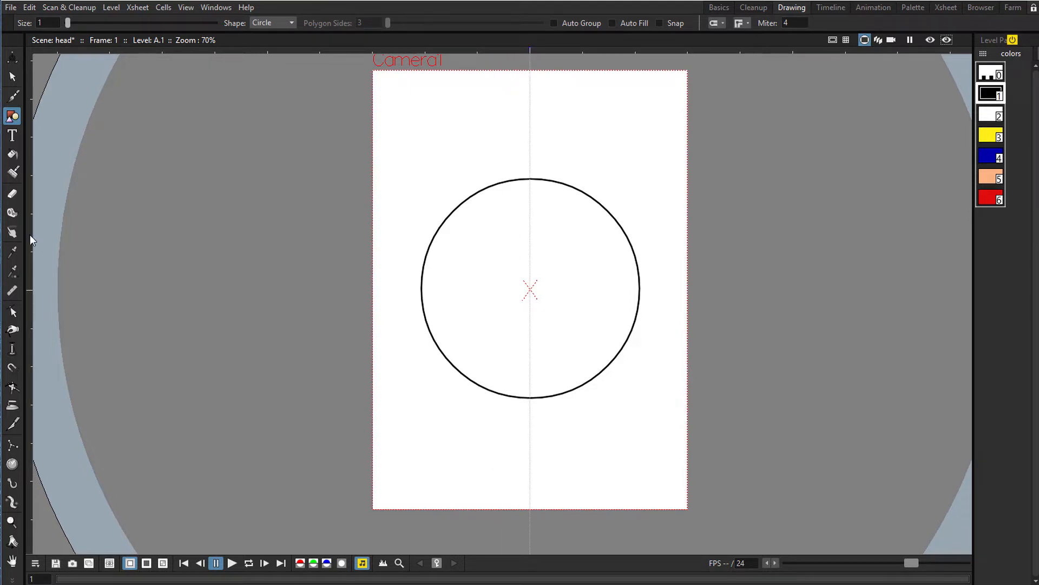
{"action": "left_click_drag", "start_coordinate": [30, 235], "coordinate": [30, 314]}
Draw an upright eye ellipse with Snap enabled, inside the head's left half and resting on the horizontal guide
{"action": "left_click", "coordinate": [277, 24]}
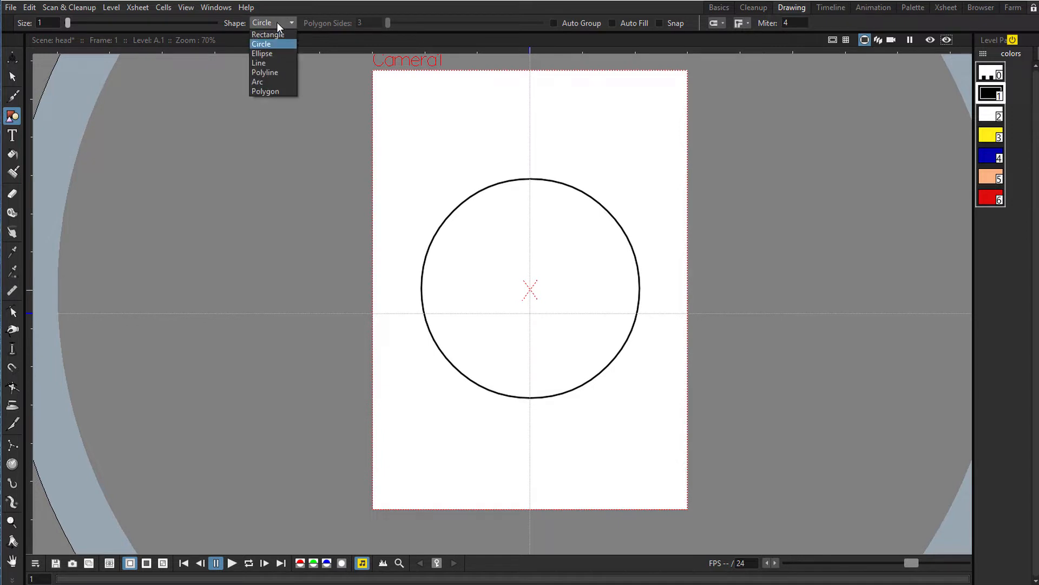
{"action": "left_click", "coordinate": [269, 52]}
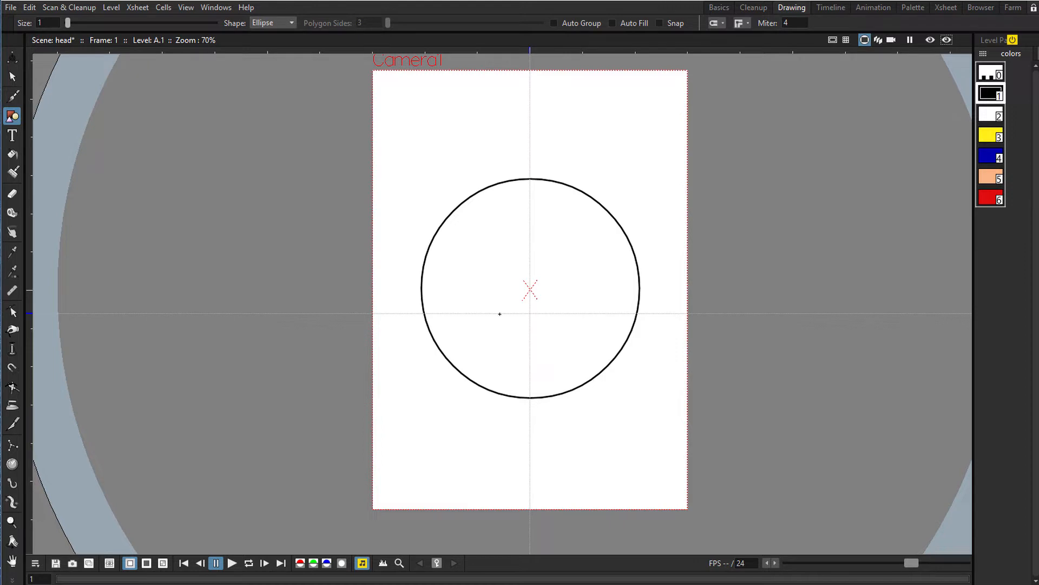
{"action": "left_click", "coordinate": [659, 23]}
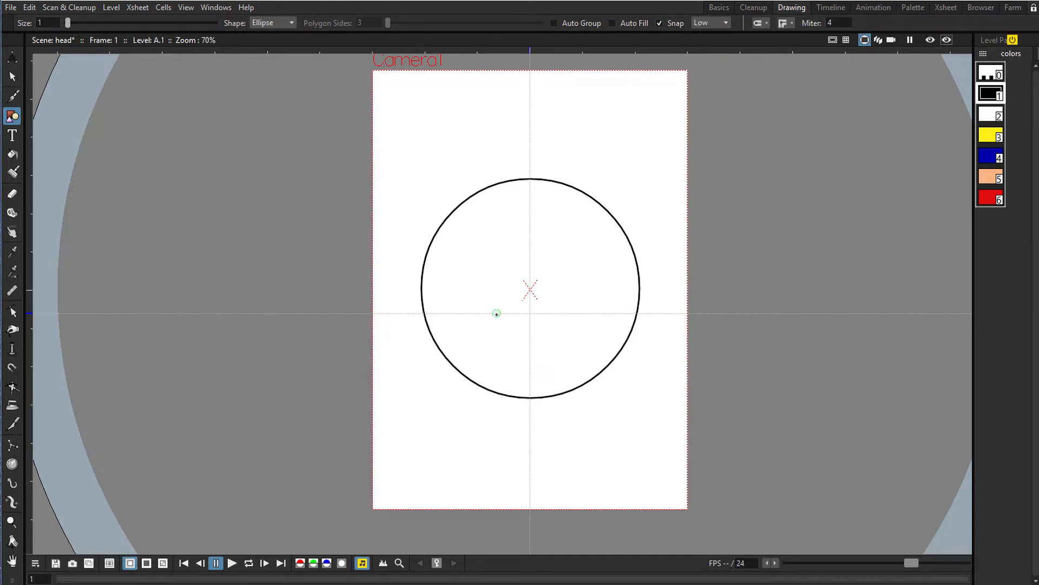
{"action": "mouse_move", "coordinate": [491, 314]}
{"action": "left_mouse_down"}
{"action": "mouse_move", "coordinate": [466, 255]}
{"action": "mouse_move", "coordinate": [427, 213]}
{"action": "mouse_move", "coordinate": [435, 219]}
{"action": "left_mouse_up"}
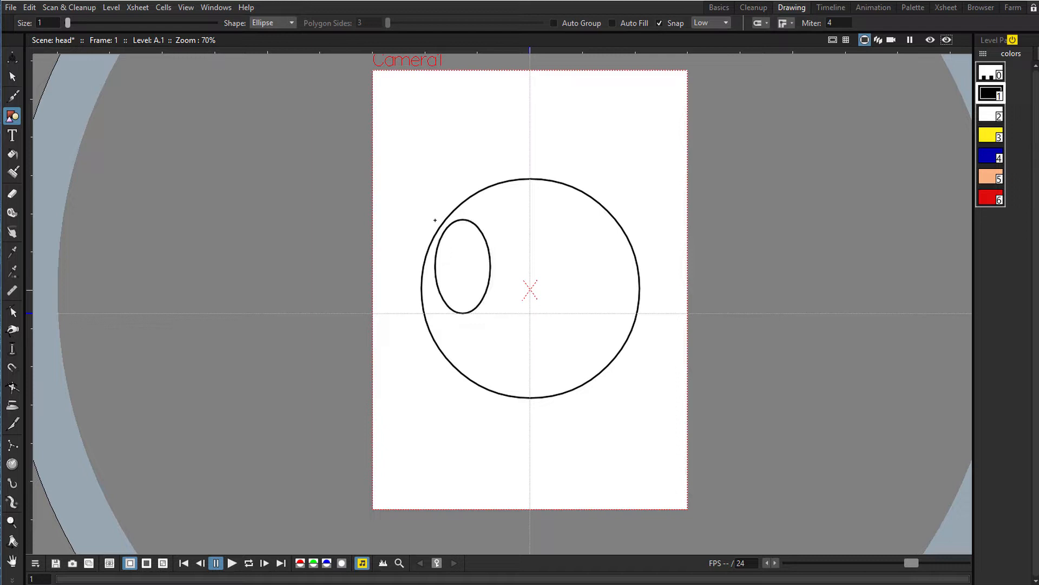
Move the eye ellipse horizontally about 56 px toward the vertical guide
{"action": "left_click", "coordinate": [12, 77]}
{"action": "left_click", "coordinate": [490, 266]}
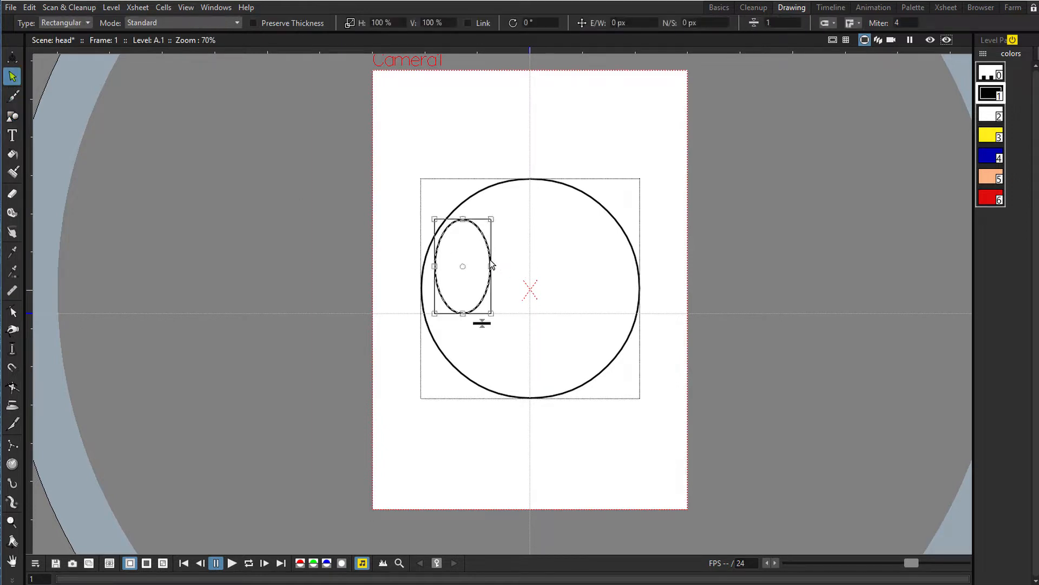
{"action": "left_click_drag", "start_coordinate": [490, 265], "coordinate": [514, 265]}
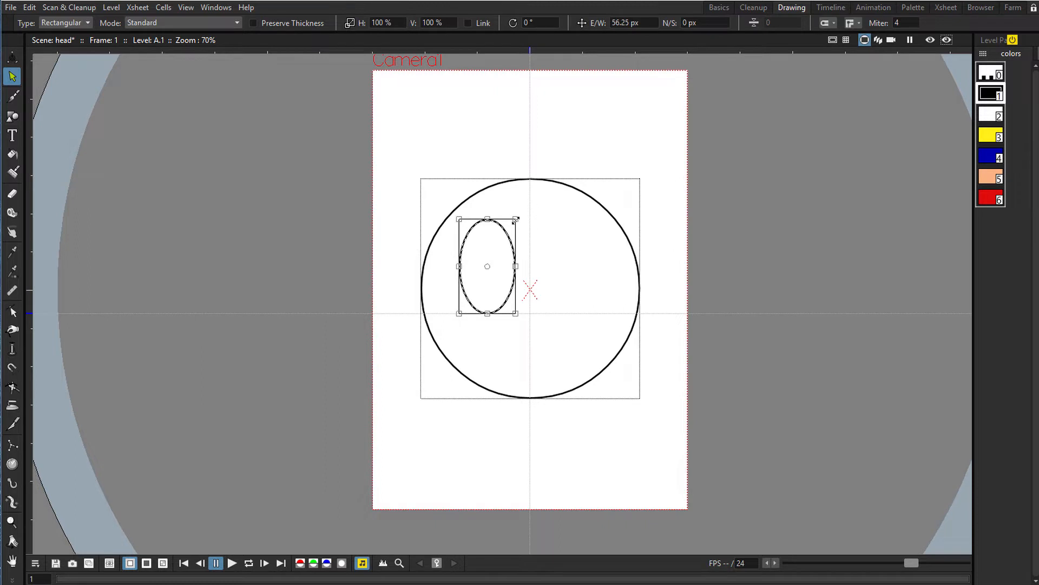
Widen the eye ellipse's upper part by distorting both upper corners outward, and rotate it about -5.56°
{"action": "scroll", "coordinate": [541, 262], "scroll_direction": "up", "scroll_amount": 3}
{"action": "key", "text": "h"}
{"action": "left_click_drag", "start_coordinate": [541, 243], "coordinate": [509, 244]}
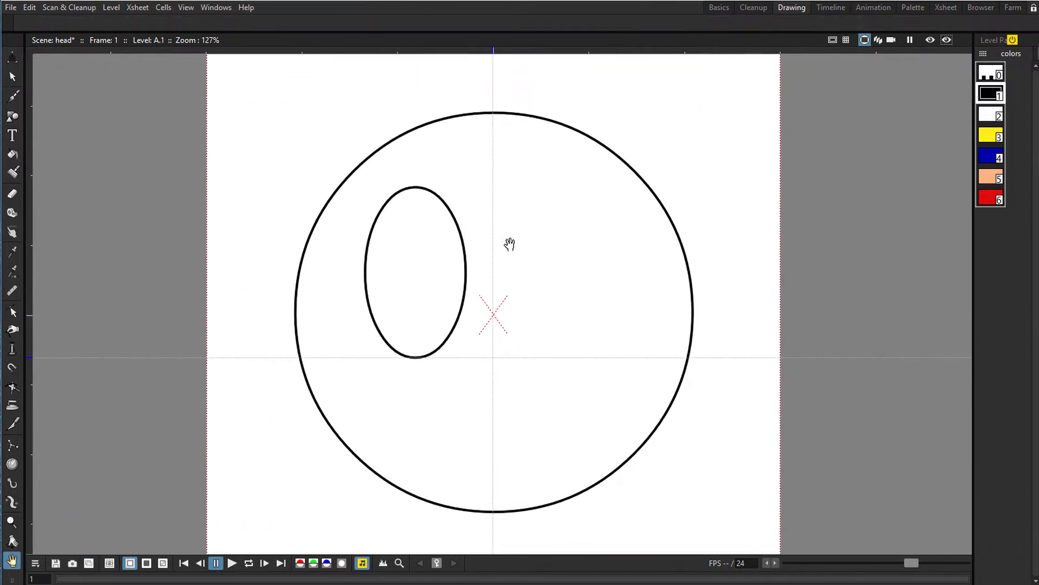
{"action": "key", "text": "s"}
{"action": "left_click", "coordinate": [454, 220]}
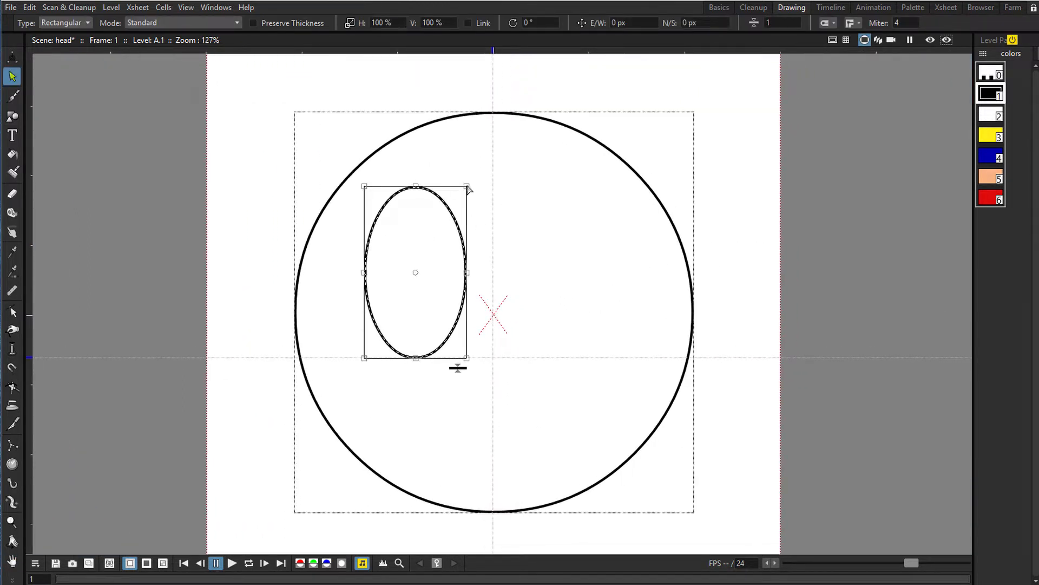
{"action": "left_click_drag", "start_coordinate": [468, 188], "coordinate": [474, 184]}
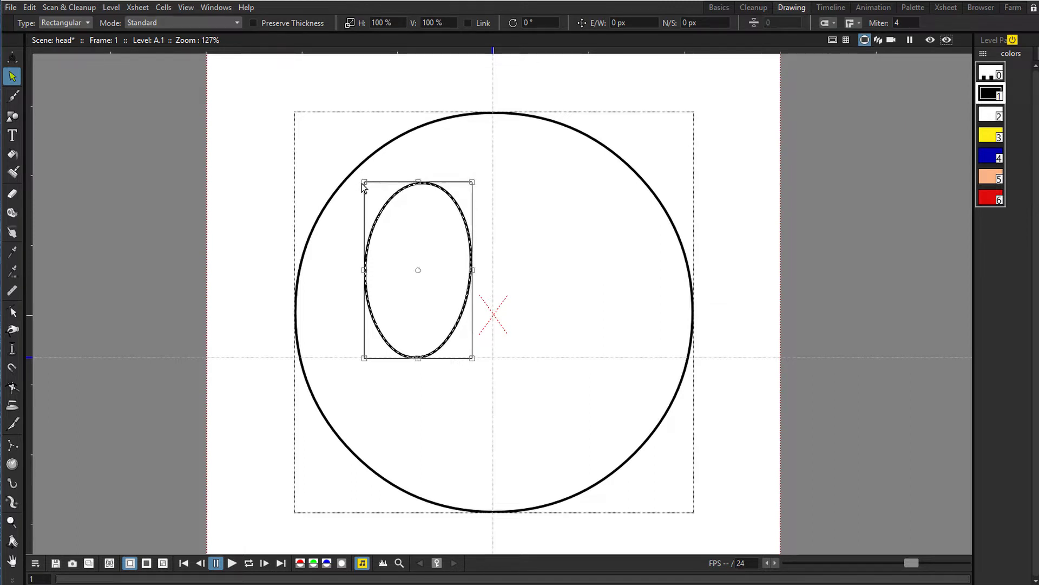
{"action": "left_click_drag", "start_coordinate": [364, 182], "coordinate": [351, 183]}
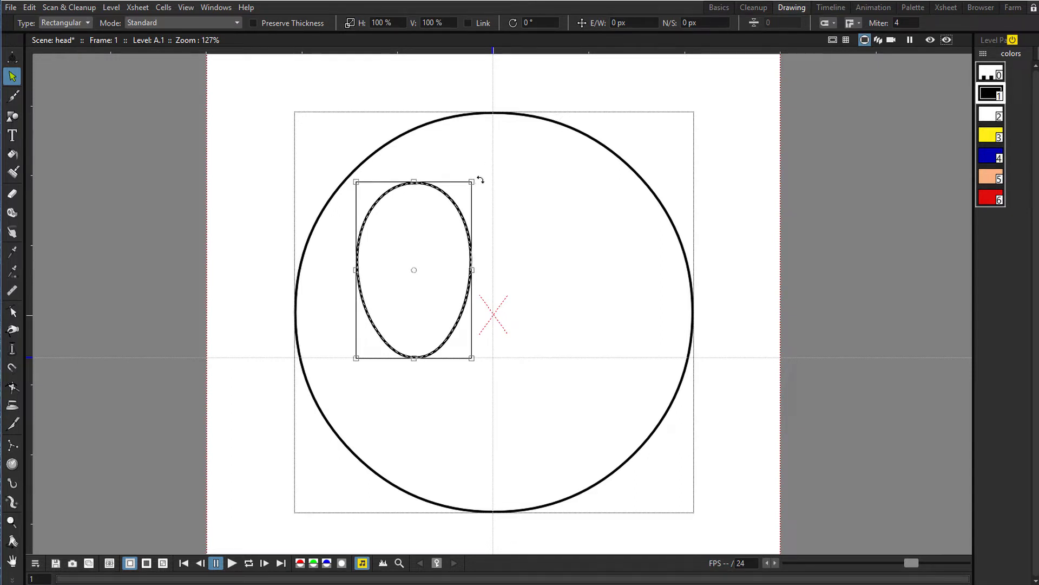
{"action": "left_click_drag", "start_coordinate": [480, 179], "coordinate": [489, 186]}
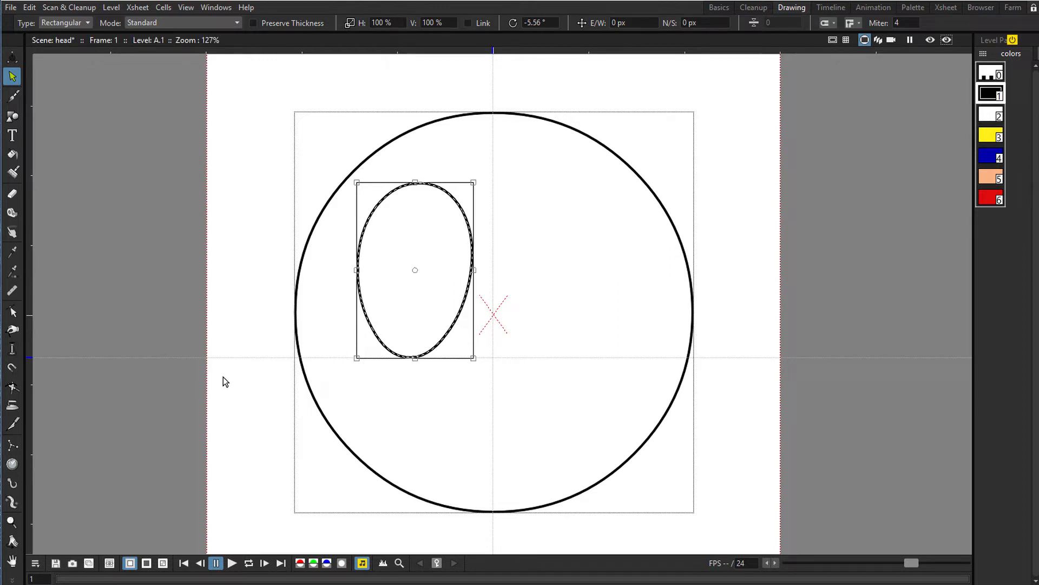
{"action": "left_click", "coordinate": [413, 273]}
Draw an iris circle in the lower part of the eye and a smaller pupil circle inside it
{"action": "left_click", "coordinate": [12, 116]}
{"action": "left_click", "coordinate": [251, 23]}
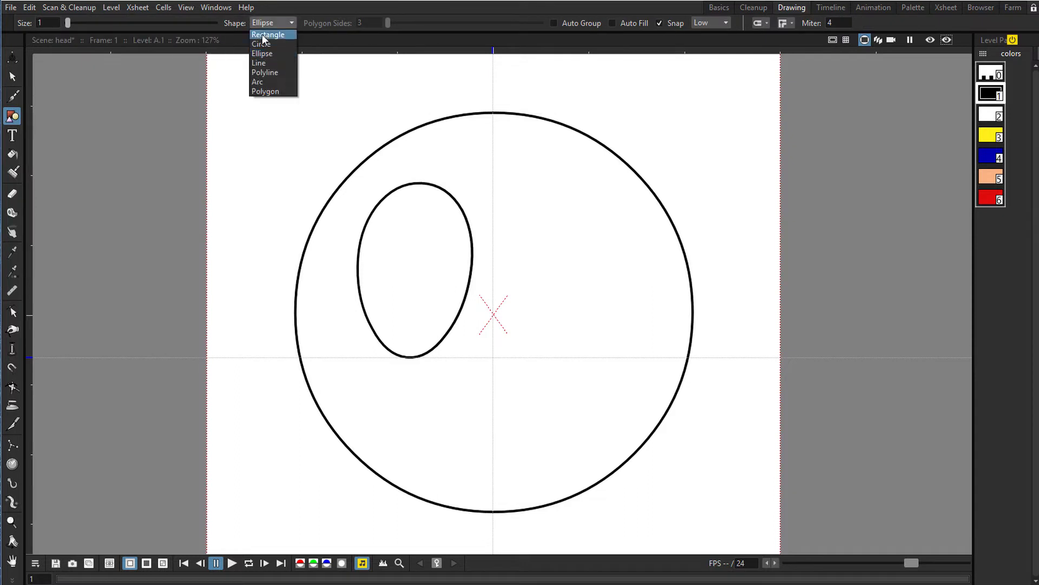
{"action": "left_click", "coordinate": [261, 43]}
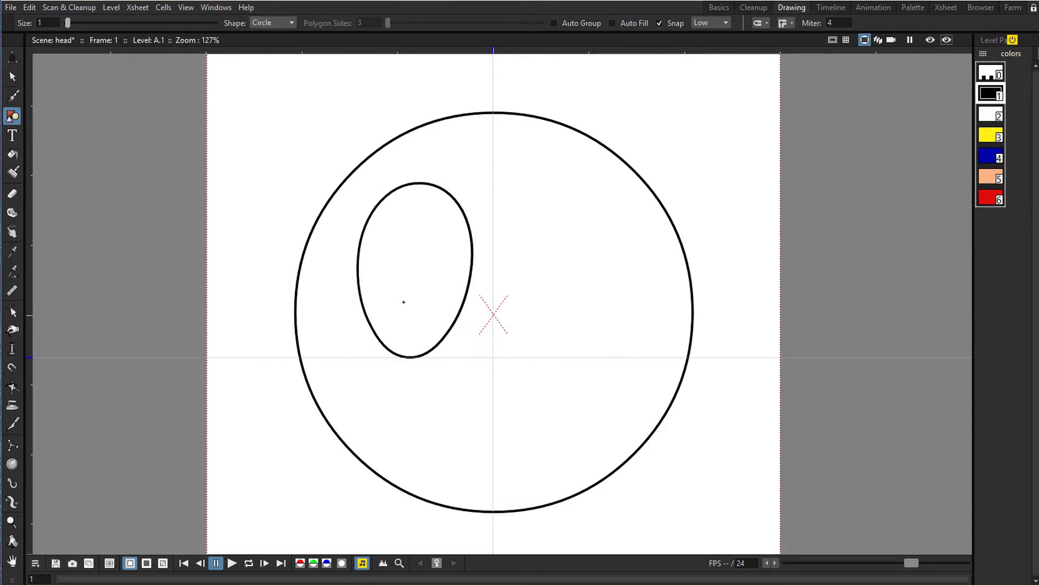
{"action": "left_click_drag", "start_coordinate": [401, 299], "coordinate": [416, 327]}
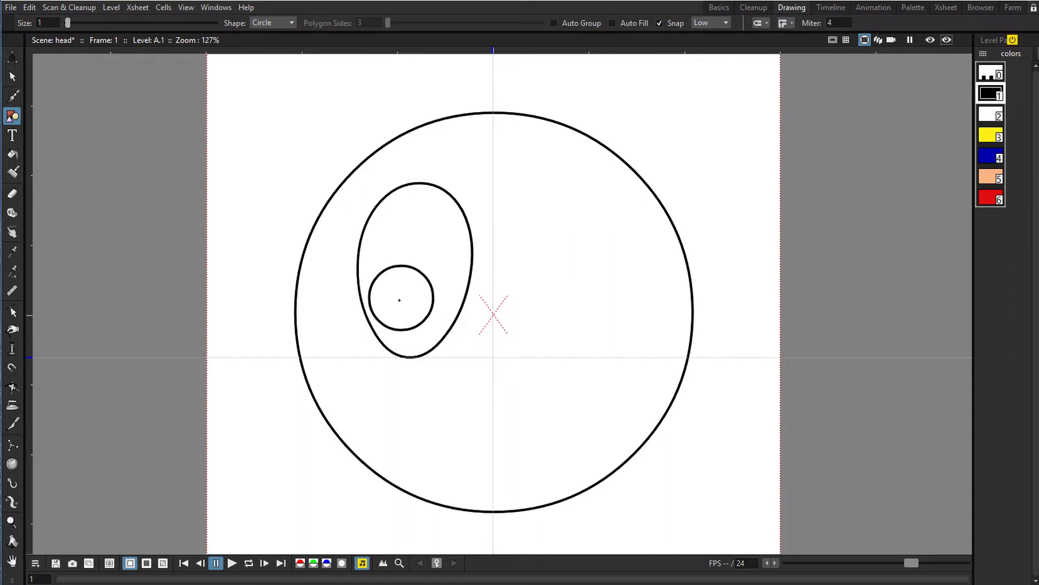
{"action": "left_click_drag", "start_coordinate": [401, 300], "coordinate": [406, 310]}
Fill the pupil black and the iris blue, and pick white palette style 2 as the active color
{"action": "key", "text": "f"}
{"action": "left_click", "coordinate": [402, 297]}
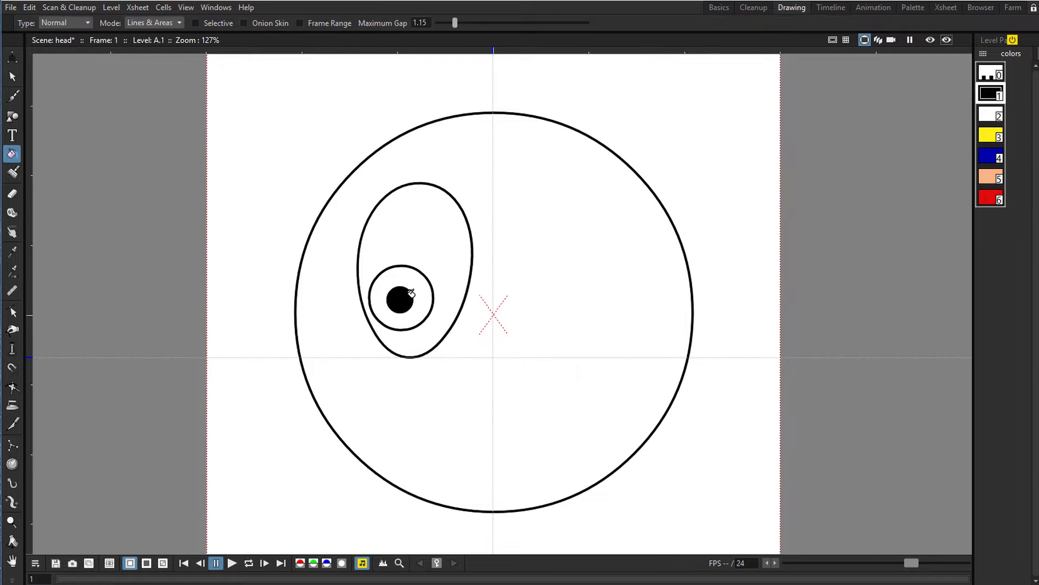
{"action": "left_click", "coordinate": [991, 157]}
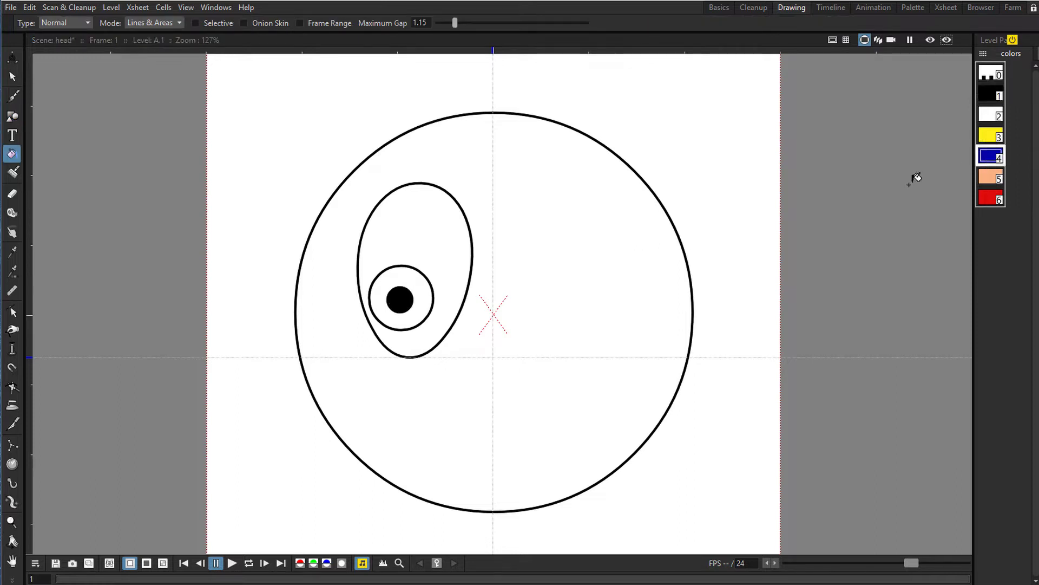
{"action": "left_click", "coordinate": [419, 268]}
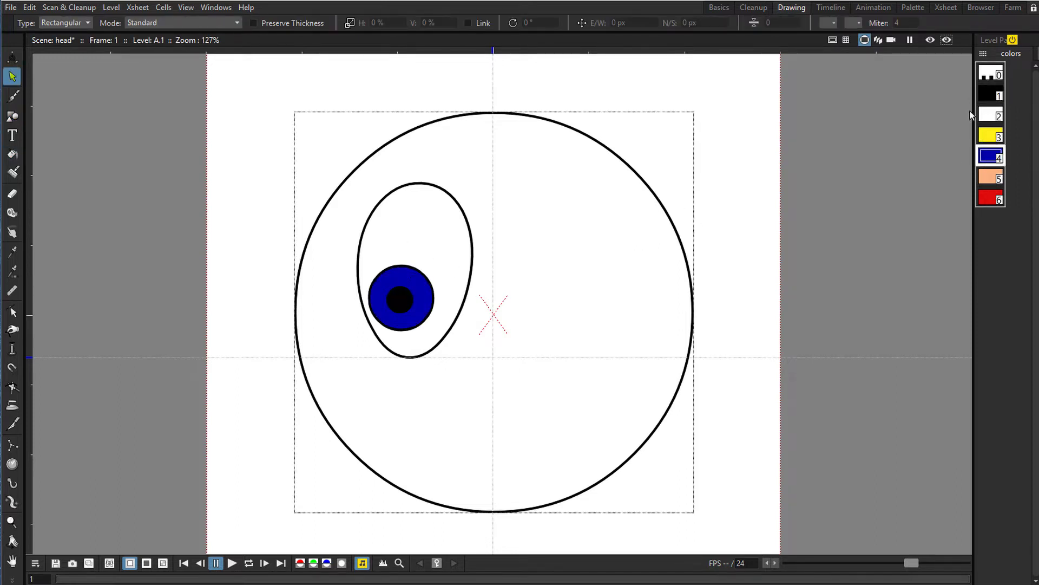
{"action": "left_click", "coordinate": [990, 115]}
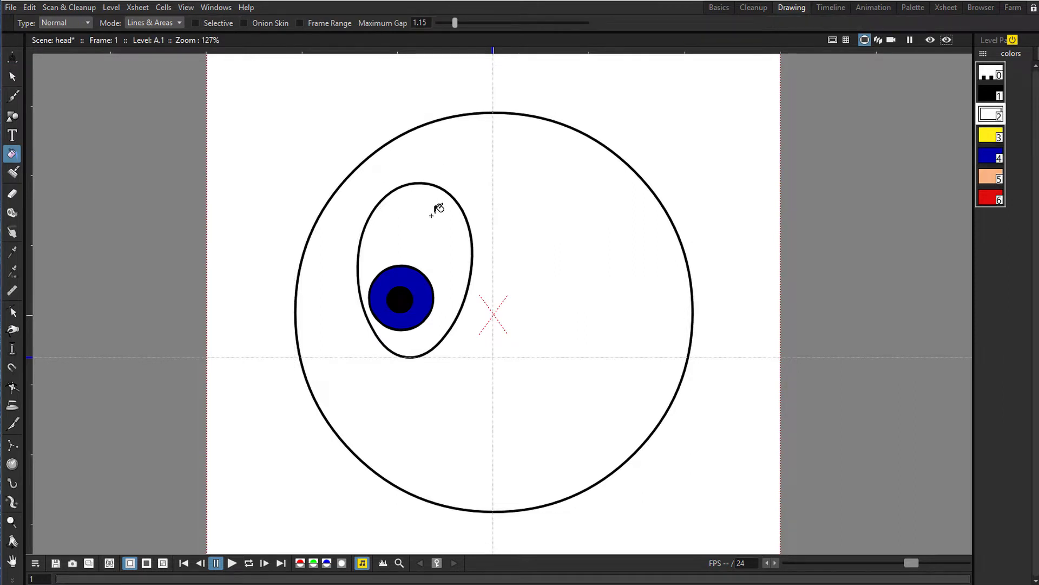
Duplicate the eye outline with its iris and pupil, and place the copy on the other side of the vertical guide
{"action": "key", "text": "s"}
{"action": "left_click", "coordinate": [409, 269]}
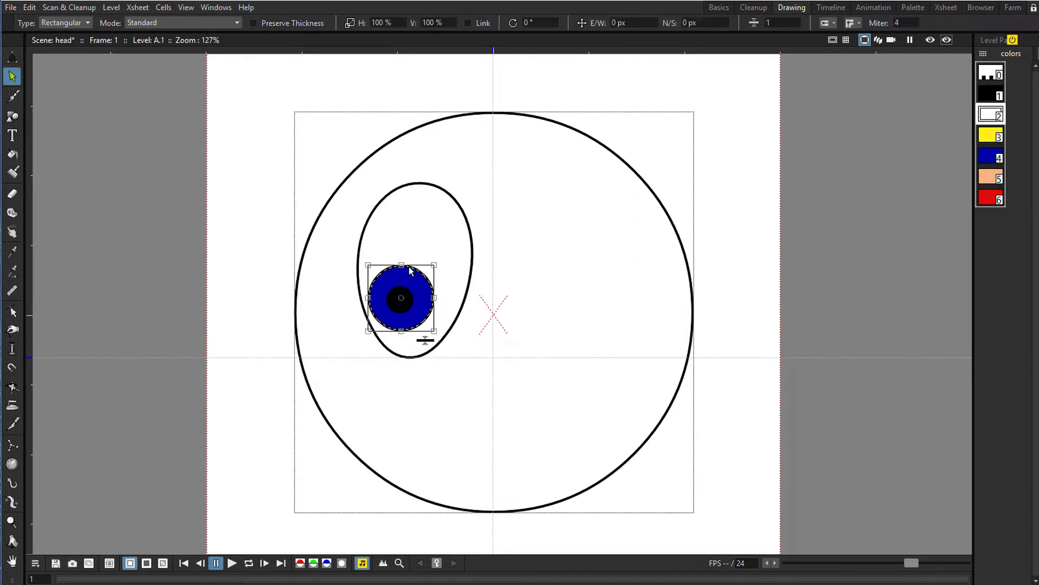
{"action": "left_click", "coordinate": [471, 236], "text": "shift"}
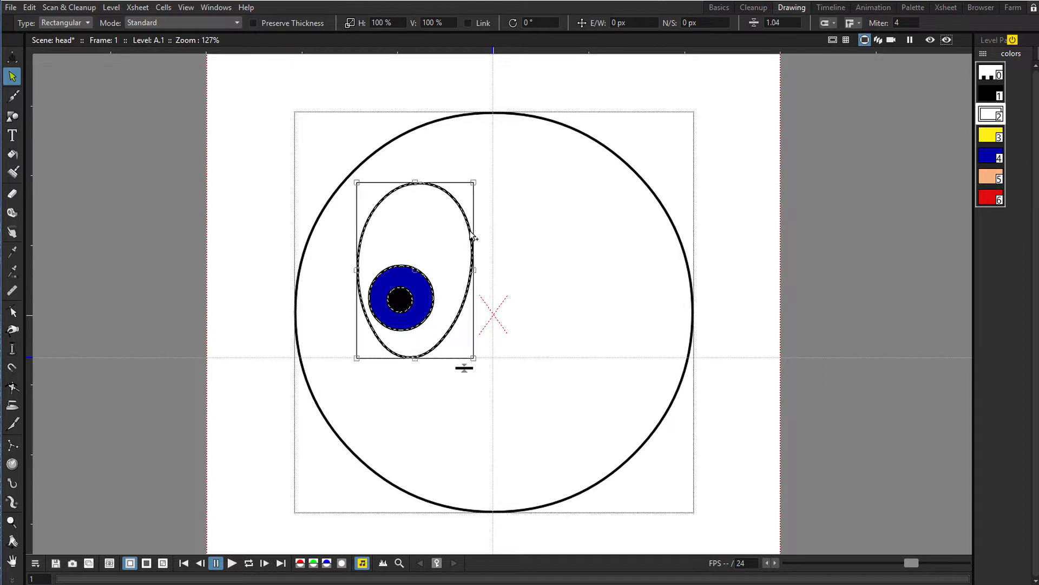
{"action": "key", "text": "ctrl+d"}
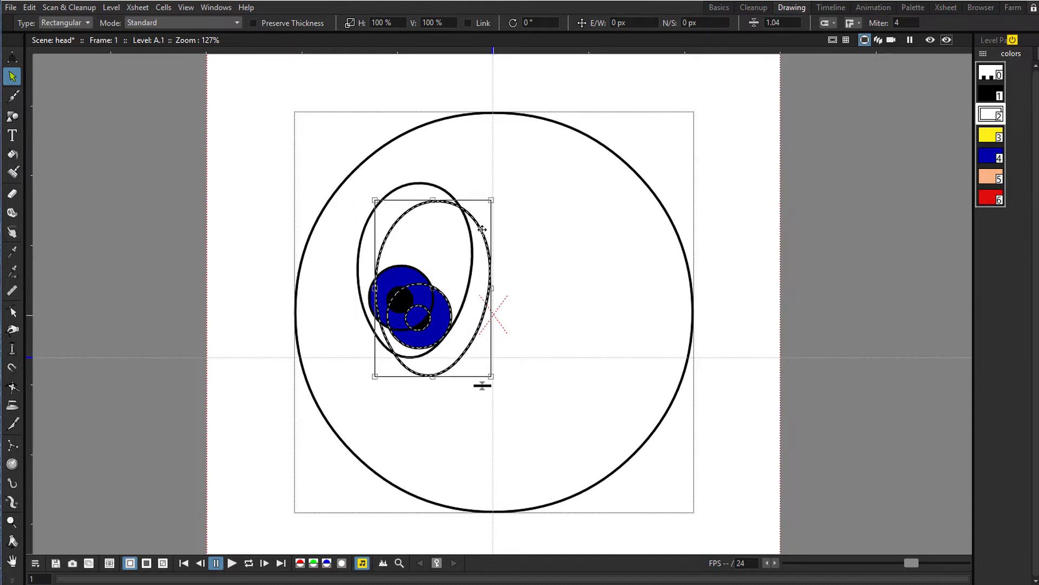
{"action": "left_click_drag", "start_coordinate": [481, 230], "coordinate": [608, 206]}
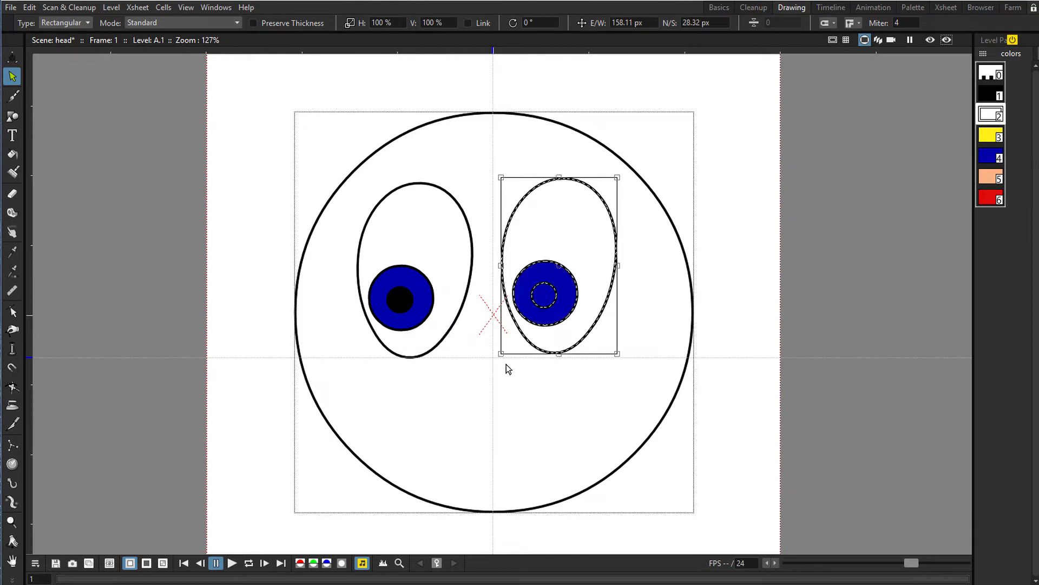
{"action": "left_click", "coordinate": [510, 404]}
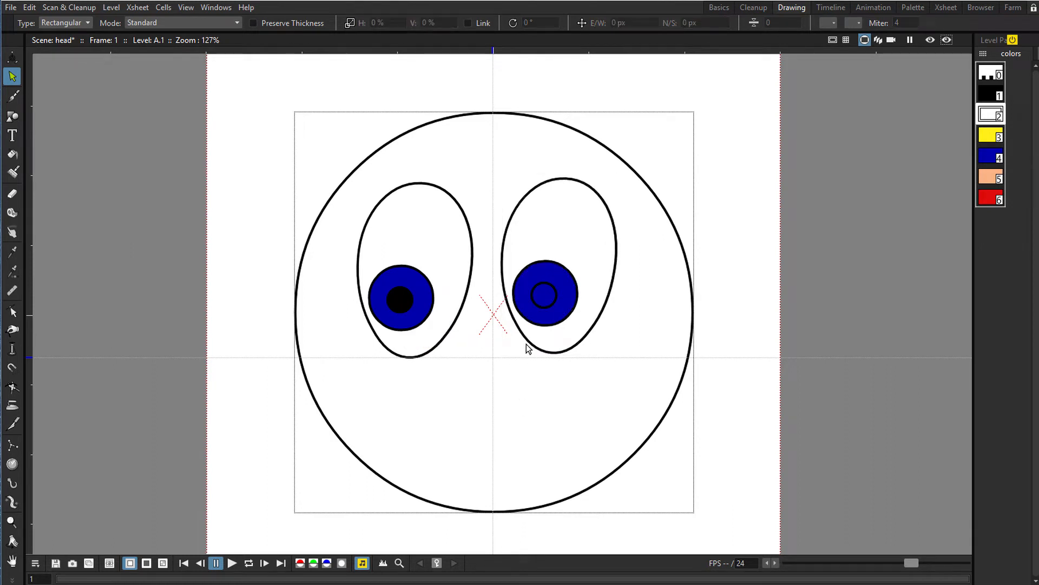
Fill the duplicated eye's pupil with black palette style 1
{"action": "key", "text": "f"}
{"action": "left_click", "coordinate": [990, 94]}
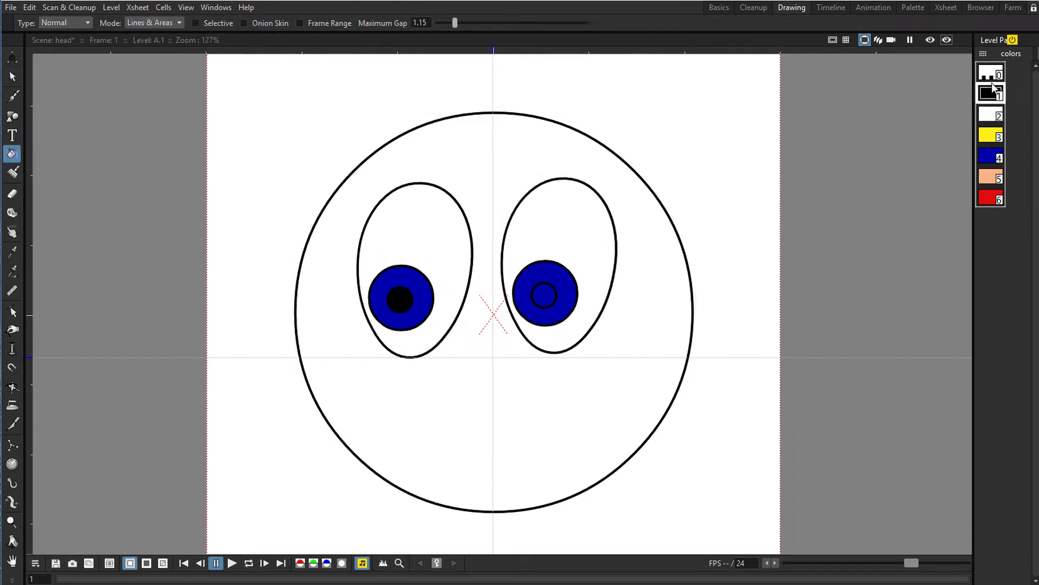
{"action": "left_click", "coordinate": [553, 289]}
Group the irises and pupils of both eyes together
{"action": "key", "text": "s"}
{"action": "key", "text": "ctrl+a"}
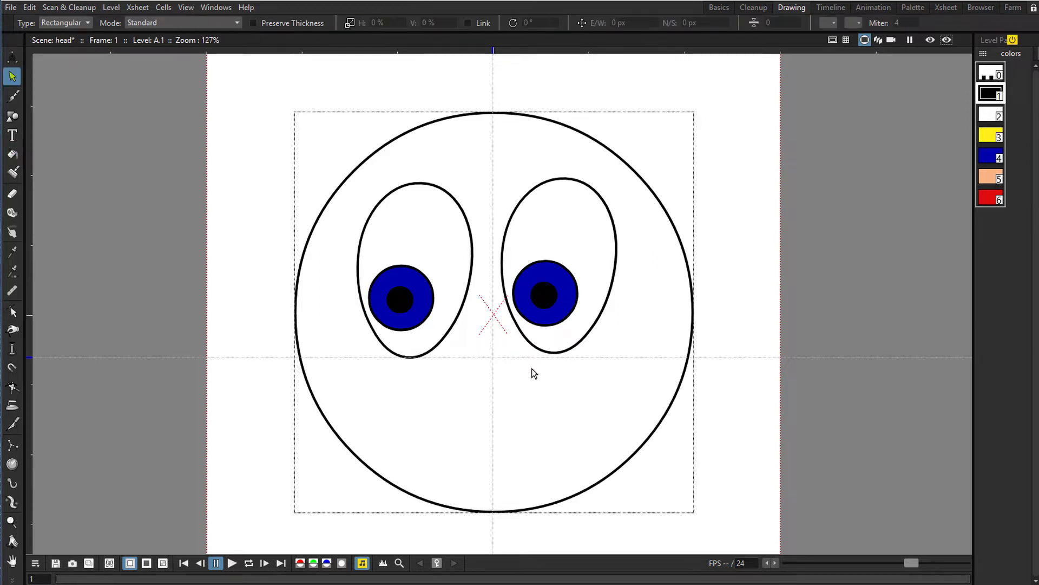
{"action": "left_click", "coordinate": [420, 278]}
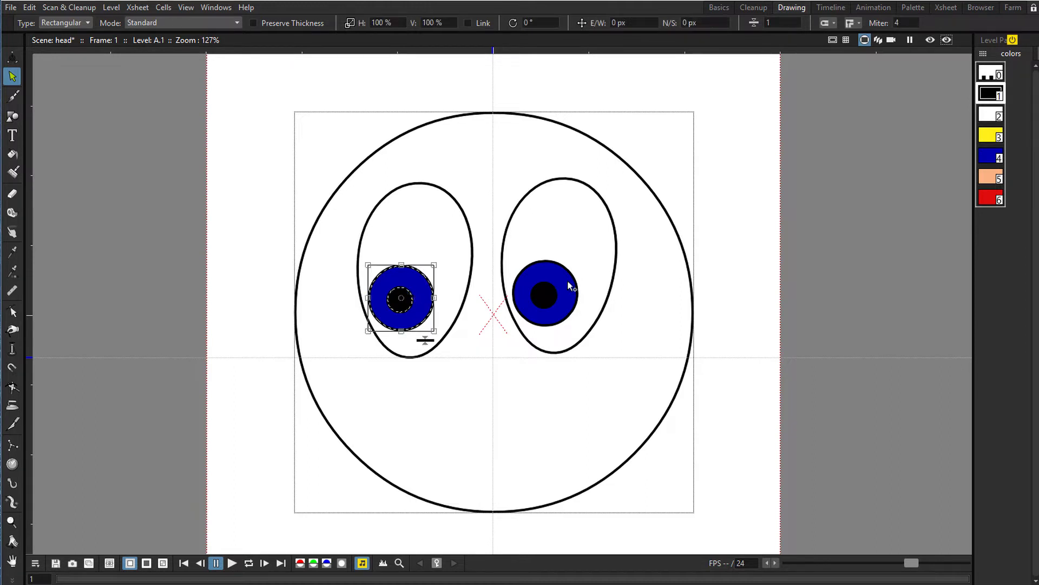
{"action": "left_click", "coordinate": [551, 274], "text": "shift"}
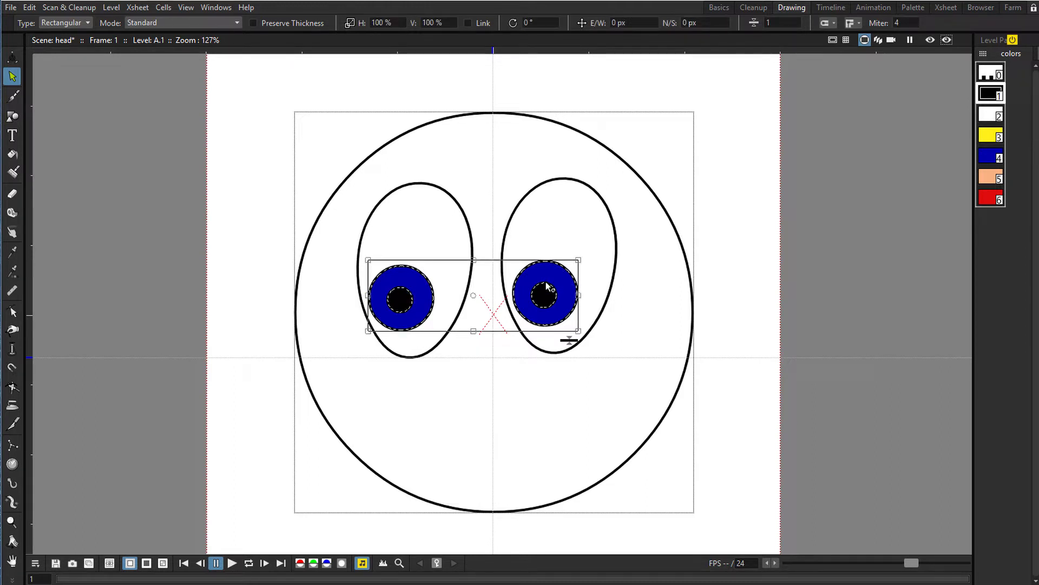
{"action": "right_click", "coordinate": [543, 283]}
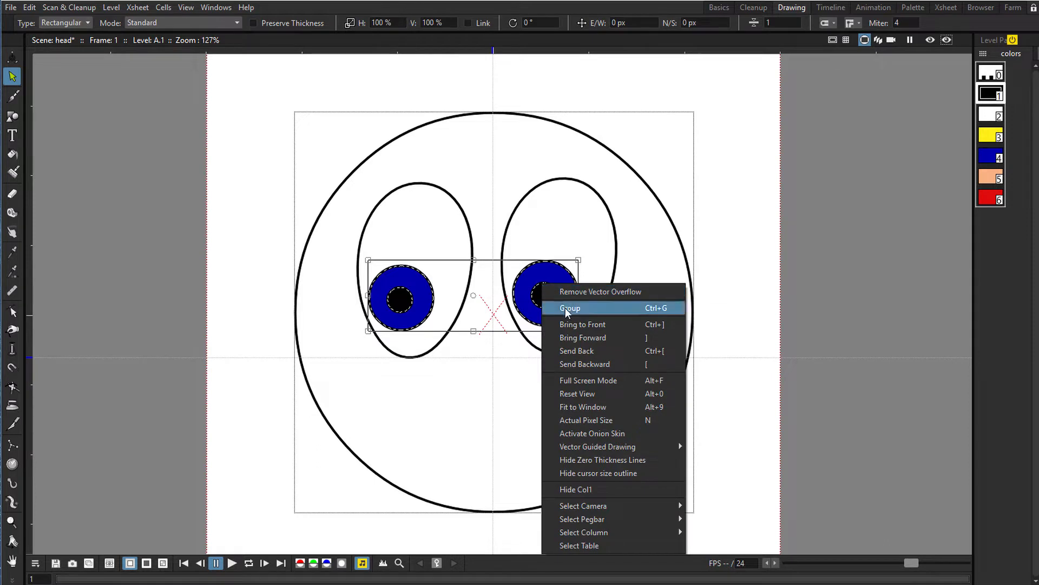
{"action": "left_click", "coordinate": [571, 308]}
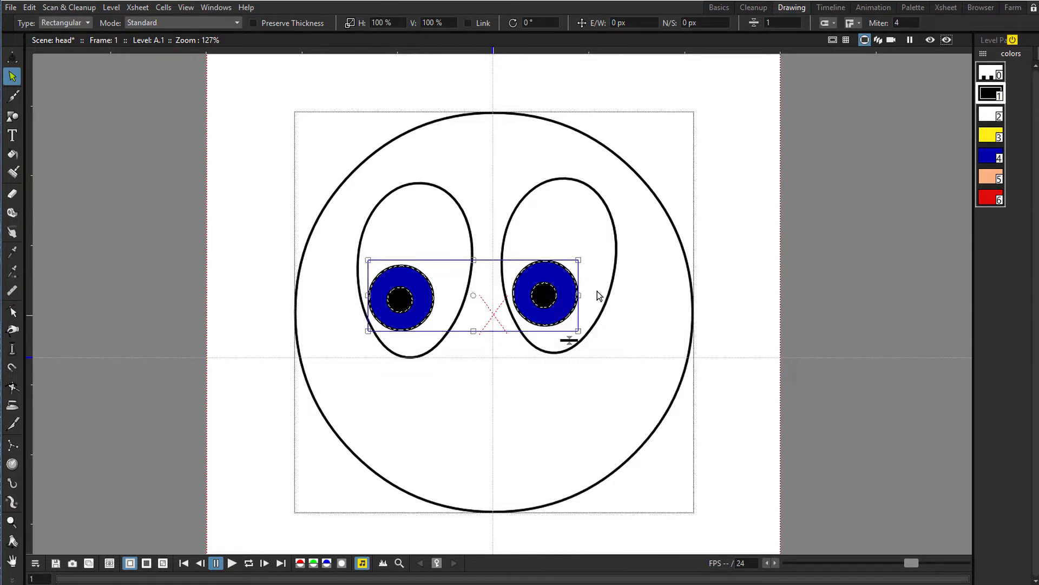
Group the two outer eye outlines together
{"action": "left_click", "coordinate": [617, 256]}
{"action": "left_click", "coordinate": [465, 221], "text": "shift"}
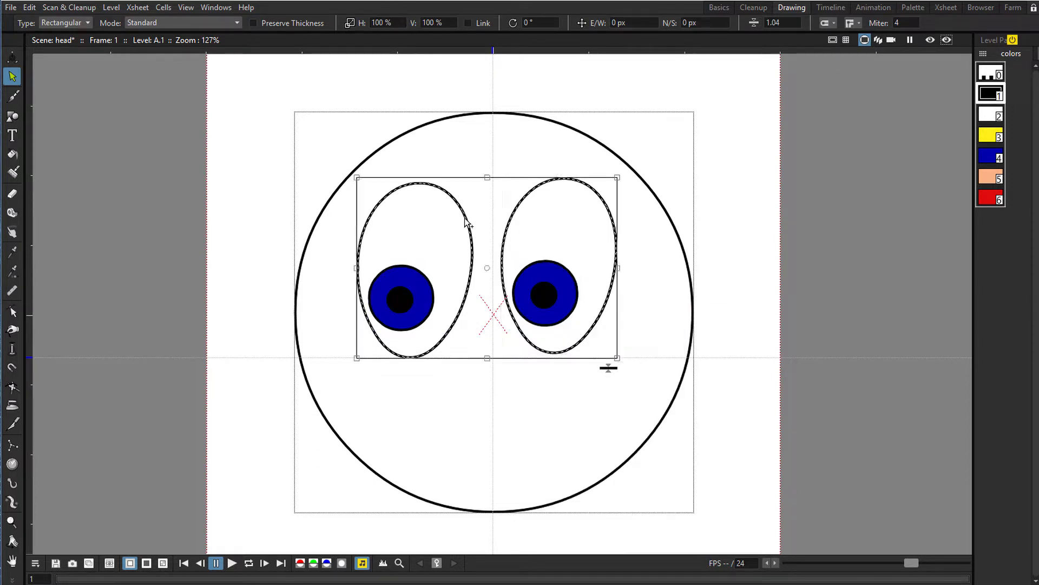
{"action": "right_click", "coordinate": [465, 221]}
{"action": "left_click", "coordinate": [478, 243]}
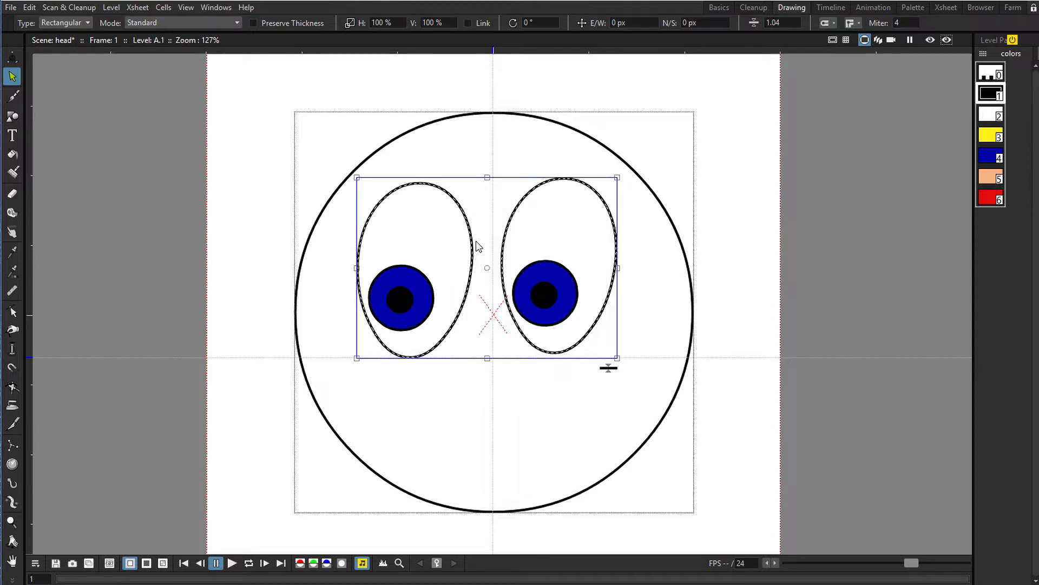
Draw a small arc with the Geometric tool's Arc shape below the inner side of the right eye to start the nose
{"action": "left_click", "coordinate": [12, 116]}
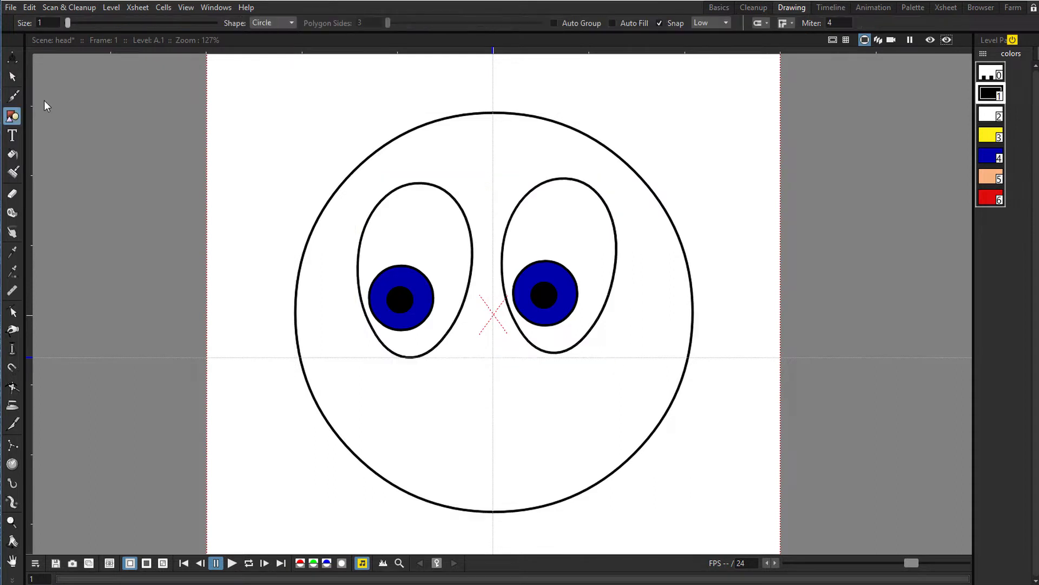
{"action": "left_click", "coordinate": [271, 22]}
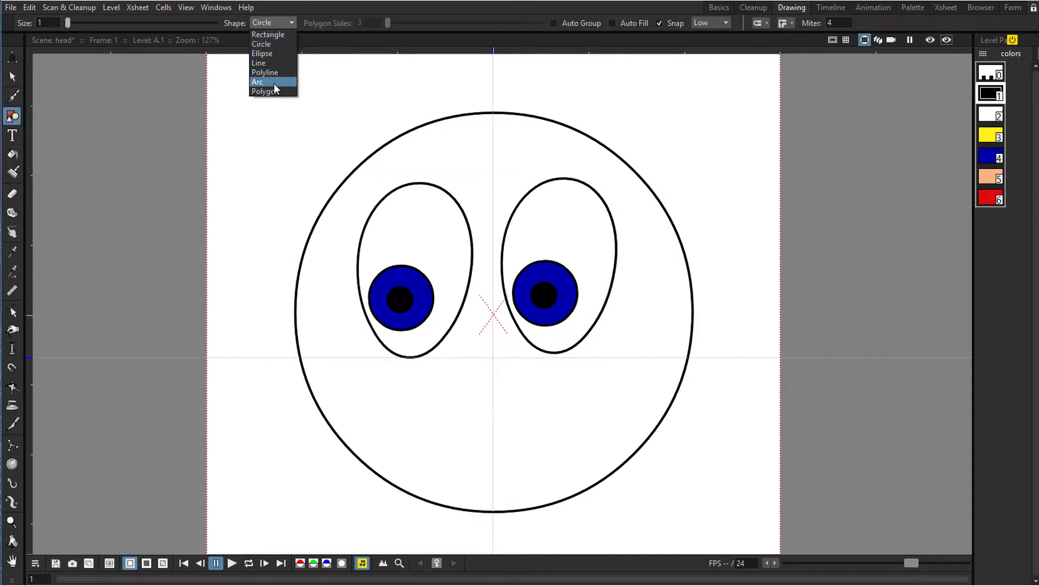
{"action": "left_click", "coordinate": [274, 82]}
{"action": "left_click_drag", "start_coordinate": [527, 411], "coordinate": [475, 373]}
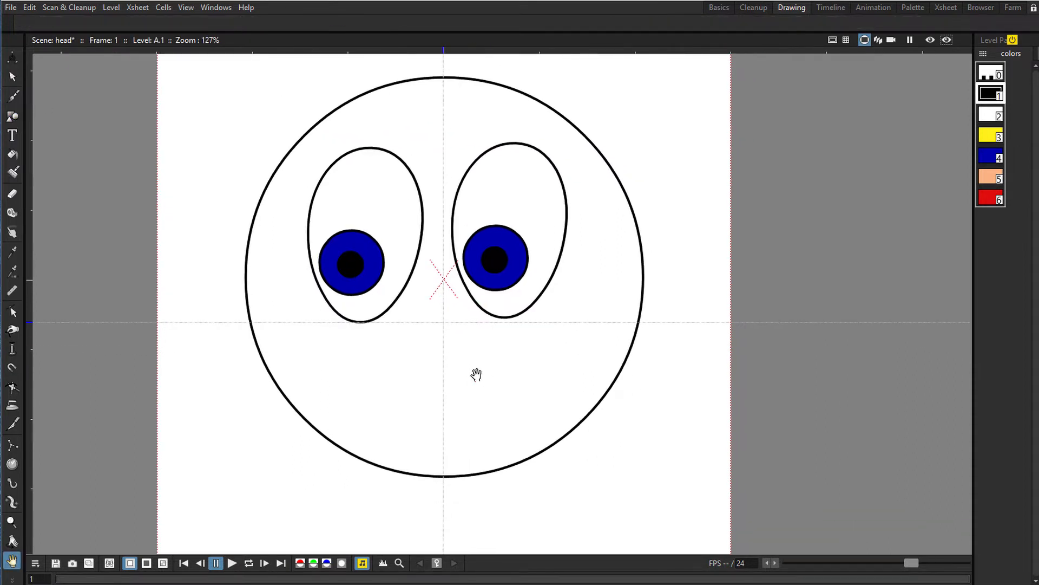
{"action": "scroll", "coordinate": [466, 363], "scroll_direction": "up", "scroll_amount": 4}
{"action": "left_click_drag", "start_coordinate": [439, 326], "coordinate": [451, 346]}
{"action": "key", "text": "space"}
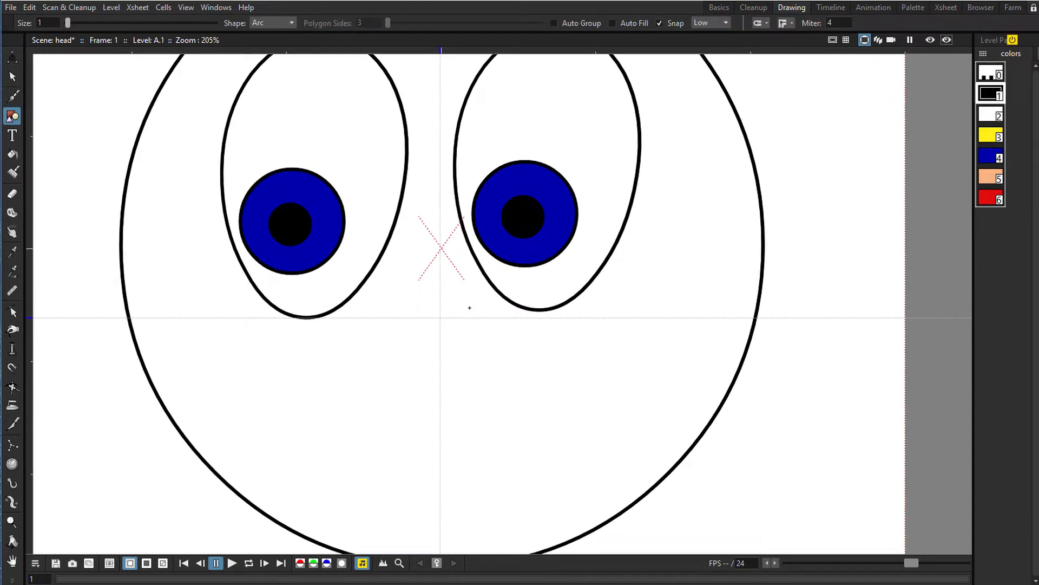
{"action": "left_click_drag", "start_coordinate": [468, 306], "coordinate": [517, 346]}
{"action": "left_click", "coordinate": [468, 350]}
Reshape the nose arc's outer end with the Control Point Editor so that it curves upward
{"action": "key", "text": "s"}
{"action": "scroll", "coordinate": [504, 340], "scroll_direction": "up", "scroll_amount": 4}
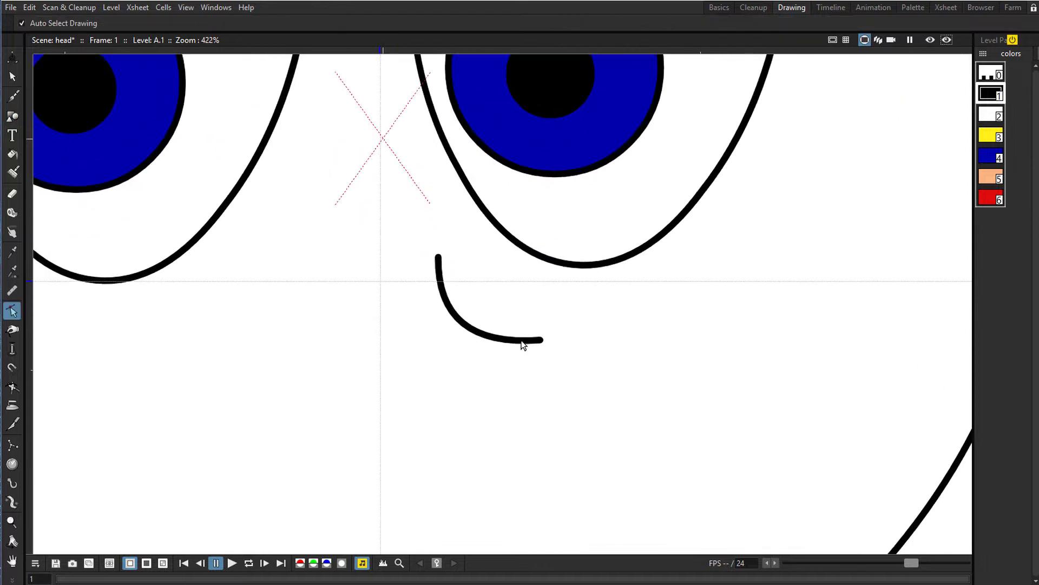
{"action": "left_click", "coordinate": [539, 340]}
{"action": "mouse_move", "coordinate": [540, 341]}
{"action": "left_mouse_down"}
{"action": "mouse_move", "coordinate": [539, 325]}
{"action": "mouse_move", "coordinate": [517, 326]}
{"action": "mouse_move", "coordinate": [517, 339]}
{"action": "left_mouse_up"}
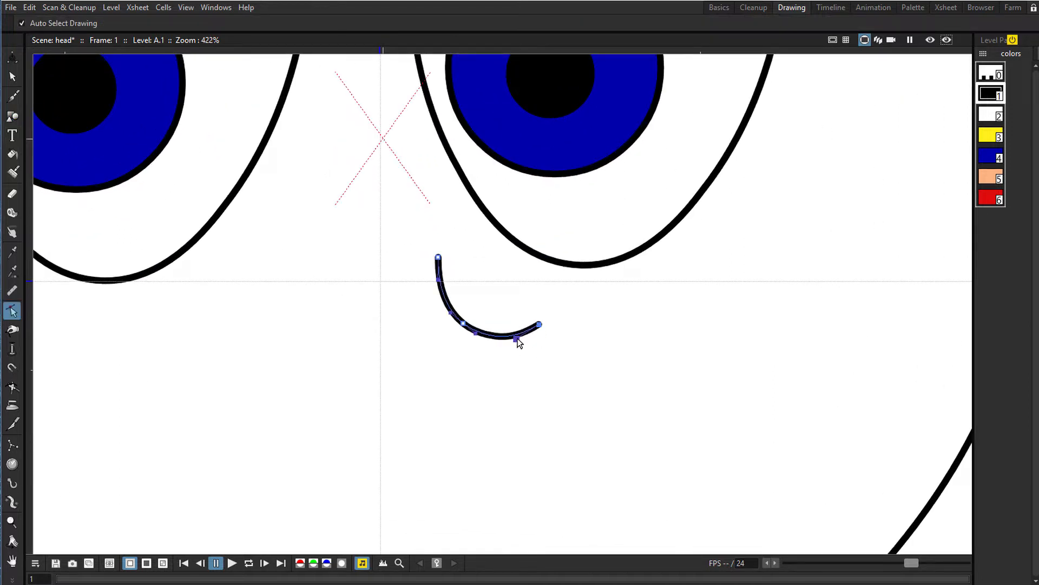
{"action": "left_click", "coordinate": [557, 366]}
{"action": "scroll", "coordinate": [552, 362], "scroll_direction": "down", "scroll_amount": 4}
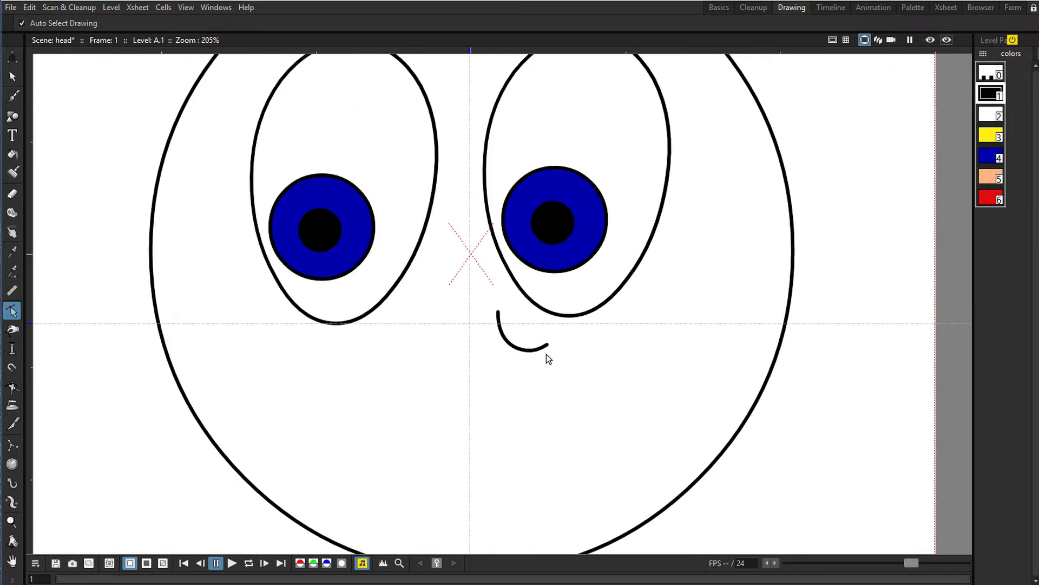
Draw a second arc from the outer end of the nose curve, sweeping down and back toward the vertical guide
{"action": "key", "text": "space"}
{"action": "left_click_drag", "start_coordinate": [536, 371], "coordinate": [503, 362]}
{"action": "key", "text": "g"}
{"action": "scroll", "coordinate": [513, 335], "scroll_direction": "up", "scroll_amount": 3}
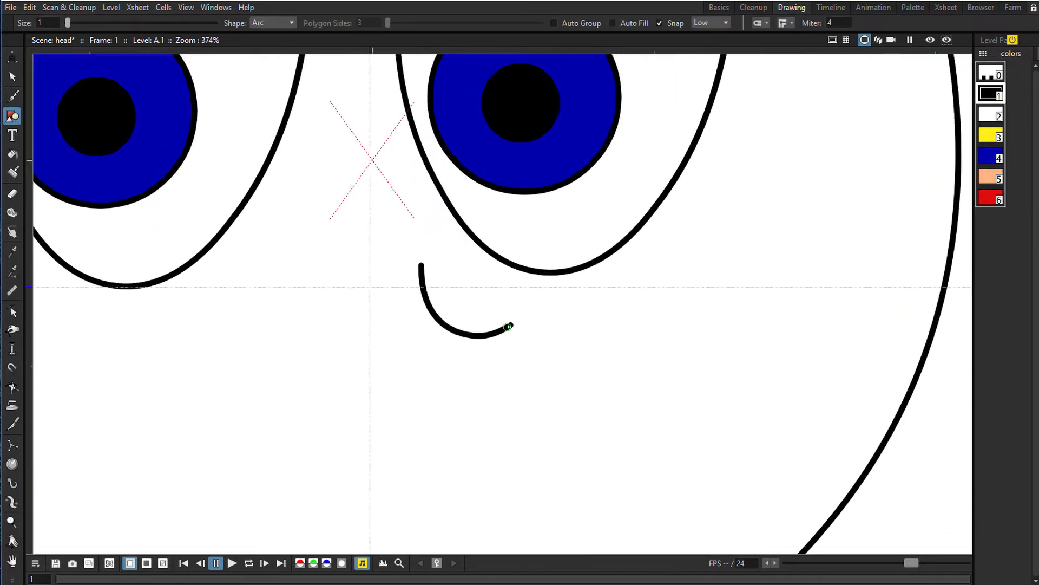
{"action": "left_click_drag", "start_coordinate": [502, 332], "coordinate": [449, 386]}
{"action": "left_click", "coordinate": [504, 363]}
Join the two nose arcs at their shared tip with the Tape tool in Endpoint to Endpoint mode
{"action": "scroll", "coordinate": [540, 390], "scroll_direction": "down", "scroll_amount": 4}
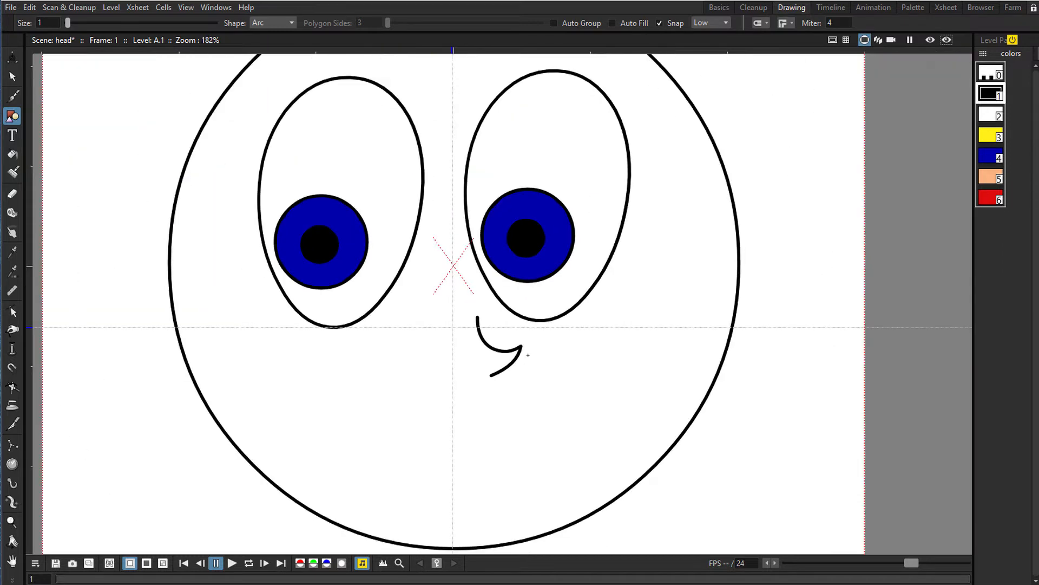
{"action": "scroll", "coordinate": [527, 350], "scroll_direction": "down", "scroll_amount": 4}
{"action": "scroll", "coordinate": [512, 346], "scroll_direction": "up", "scroll_amount": 9}
{"action": "key", "text": "s"}
{"action": "left_click", "coordinate": [512, 358]}
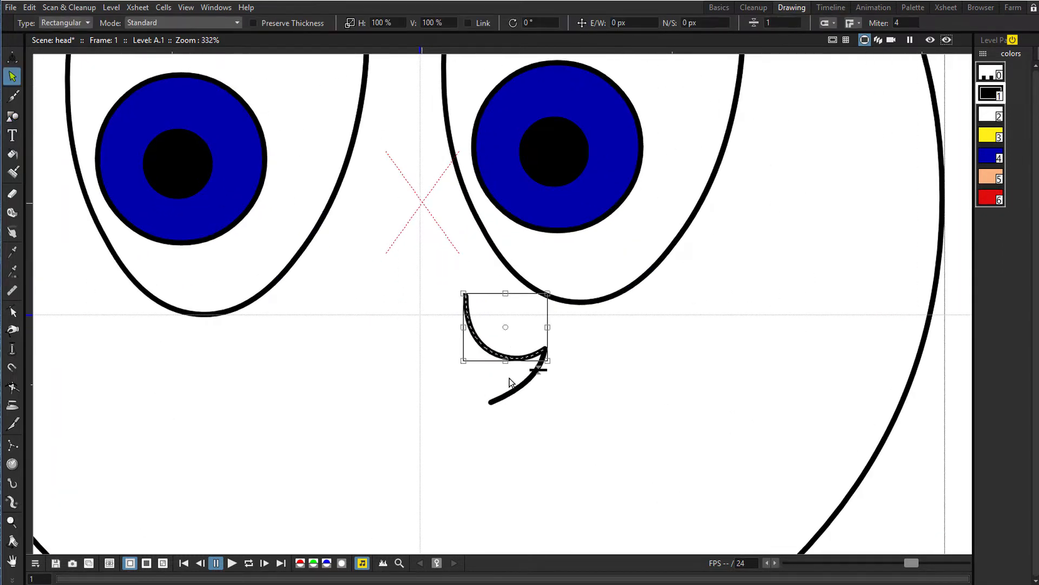
{"action": "left_click", "coordinate": [527, 382]}
{"action": "left_click", "coordinate": [590, 371]}
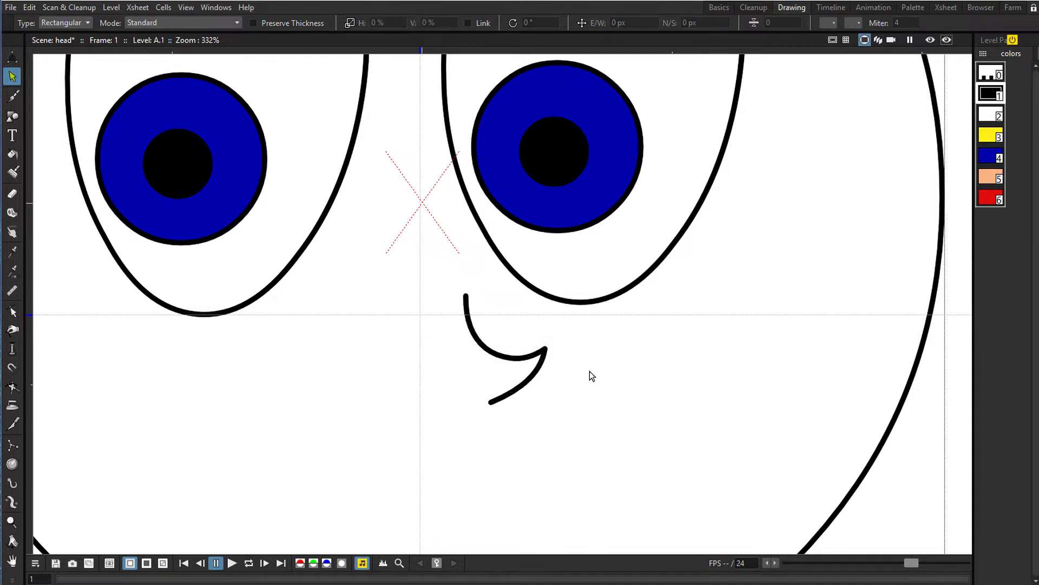
{"action": "left_click", "coordinate": [12, 213]}
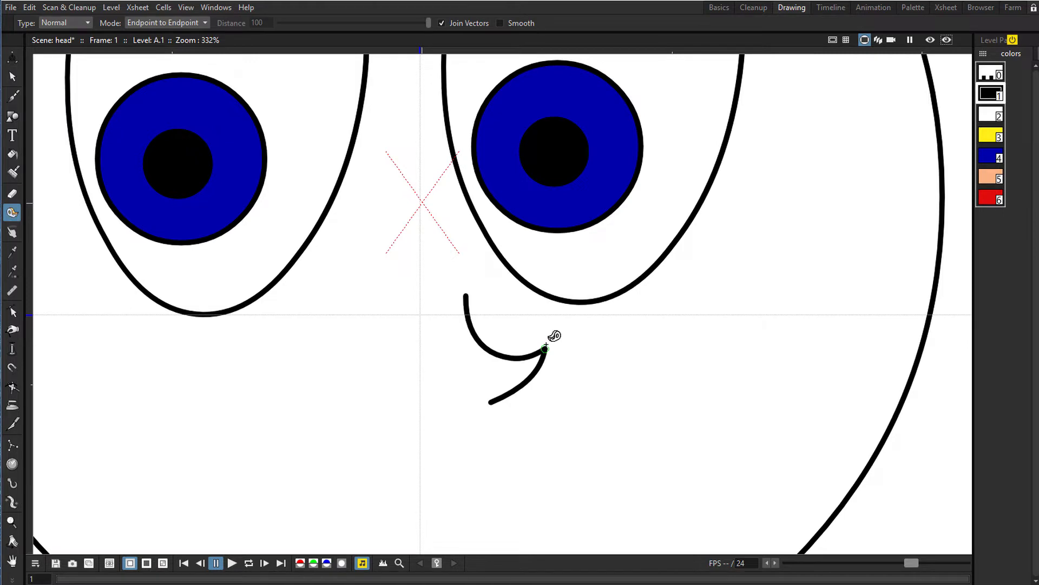
{"action": "left_click_drag", "start_coordinate": [545, 349], "coordinate": [545, 362]}
{"action": "key", "text": "s"}
Draw a wide, slightly sagging arc below the nose as the line between the lips
{"action": "scroll", "coordinate": [374, 362], "scroll_direction": "down", "scroll_amount": 3}
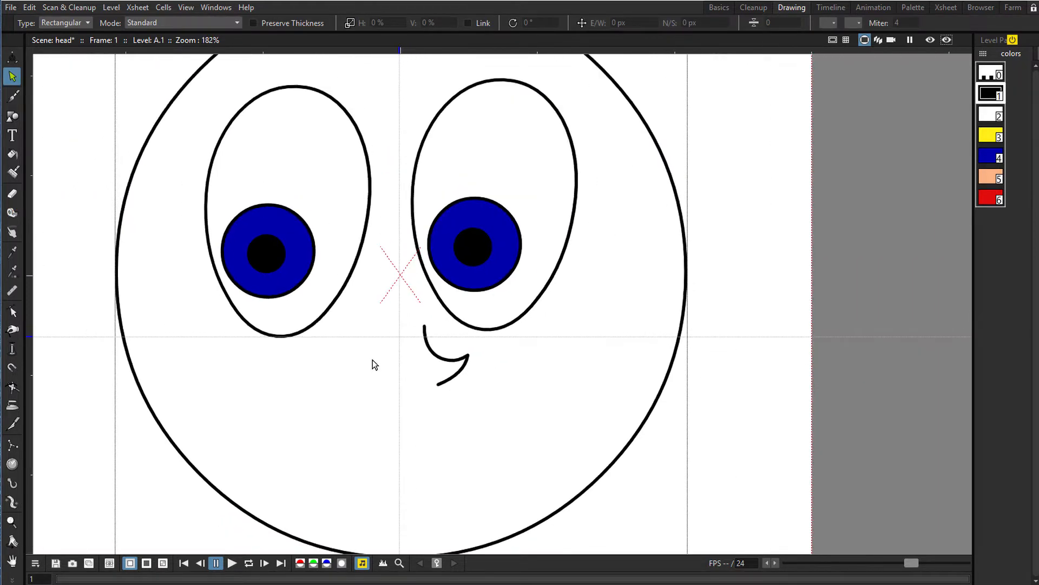
{"action": "key", "text": "space"}
{"action": "left_click_drag", "start_coordinate": [358, 339], "coordinate": [432, 333]}
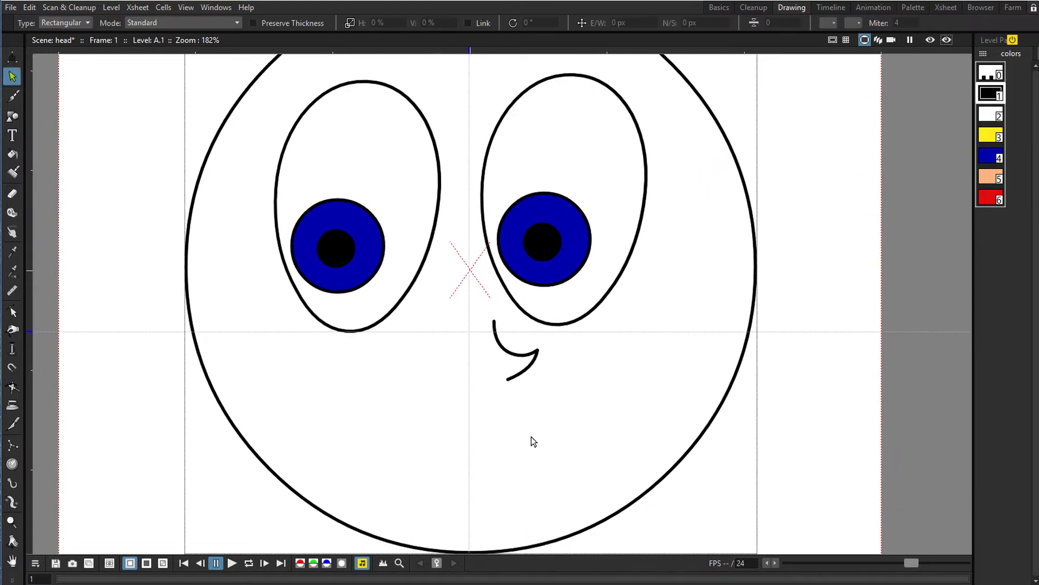
{"action": "left_click", "coordinate": [13, 115]}
{"action": "left_click", "coordinate": [273, 25]}
{"action": "left_click", "coordinate": [271, 26]}
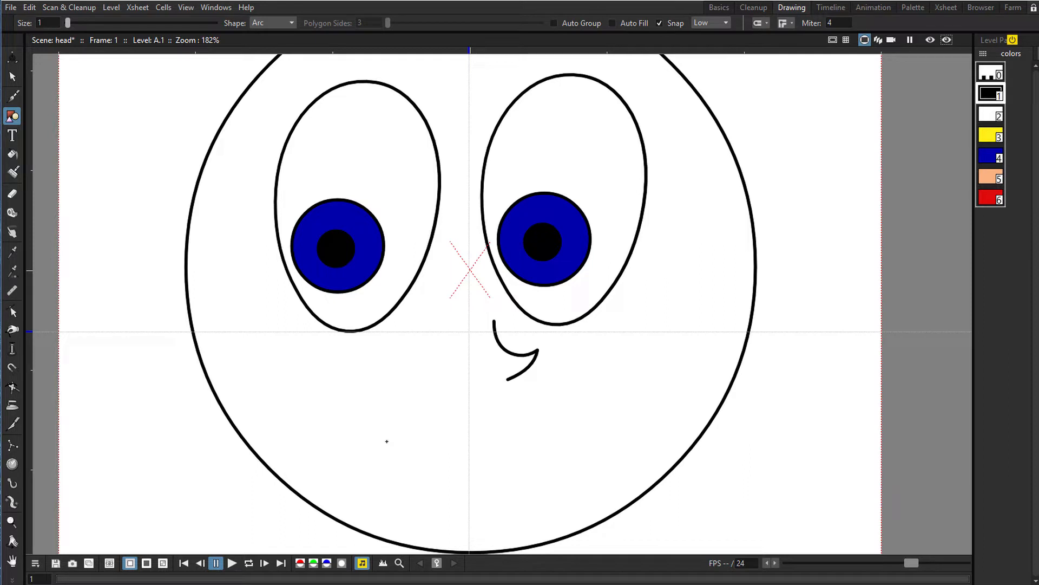
{"action": "left_click_drag", "start_coordinate": [387, 441], "coordinate": [606, 435]}
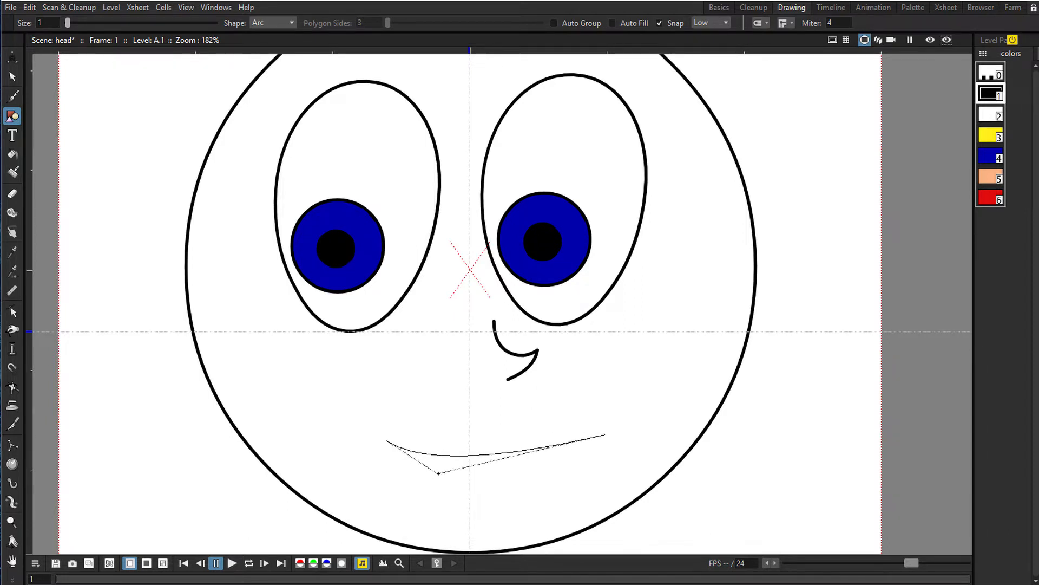
{"action": "left_click", "coordinate": [439, 472]}
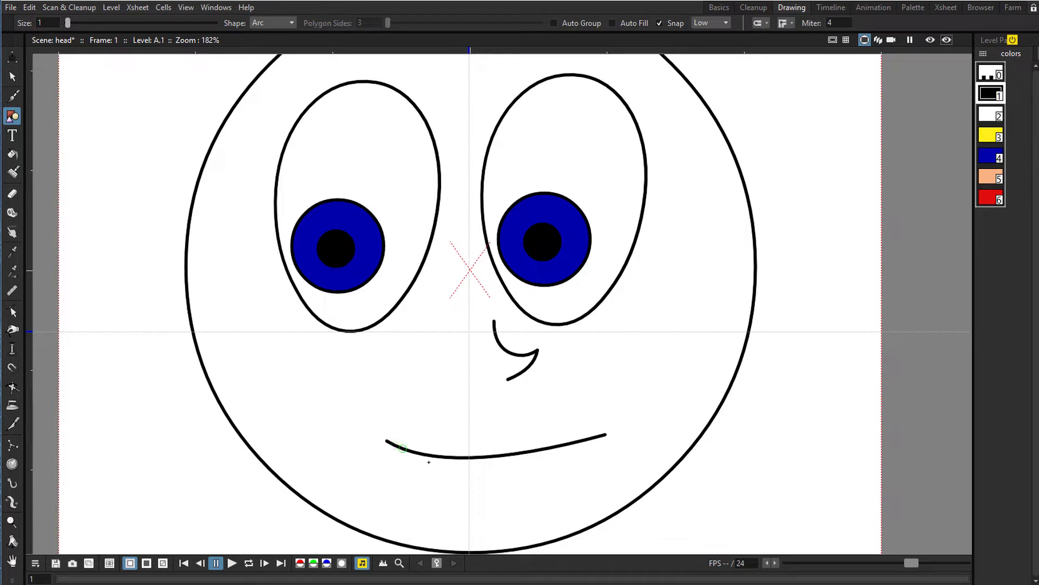
Draw a lower lip arc beneath the mouth line and an upper lip arc above it, both attached near its ends
{"action": "left_click_drag", "start_coordinate": [428, 462], "coordinate": [582, 440]}
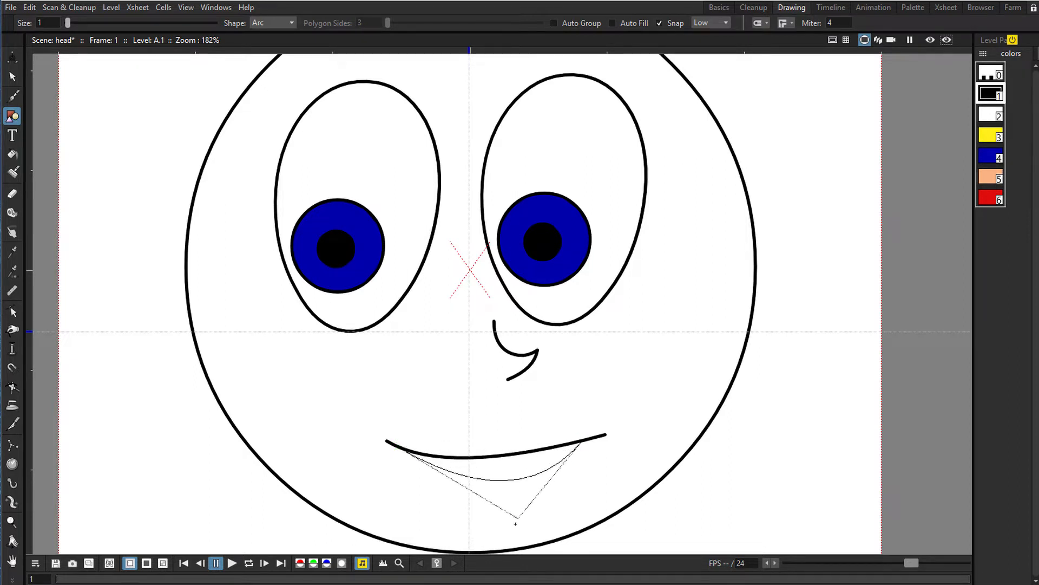
{"action": "left_click", "coordinate": [531, 547]}
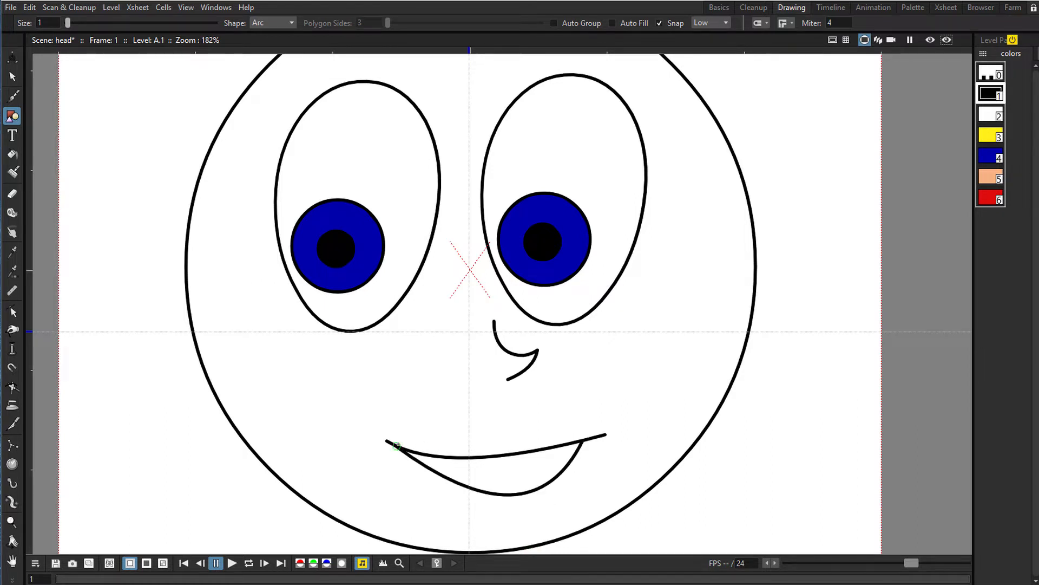
{"action": "left_click_drag", "start_coordinate": [396, 445], "coordinate": [588, 437]}
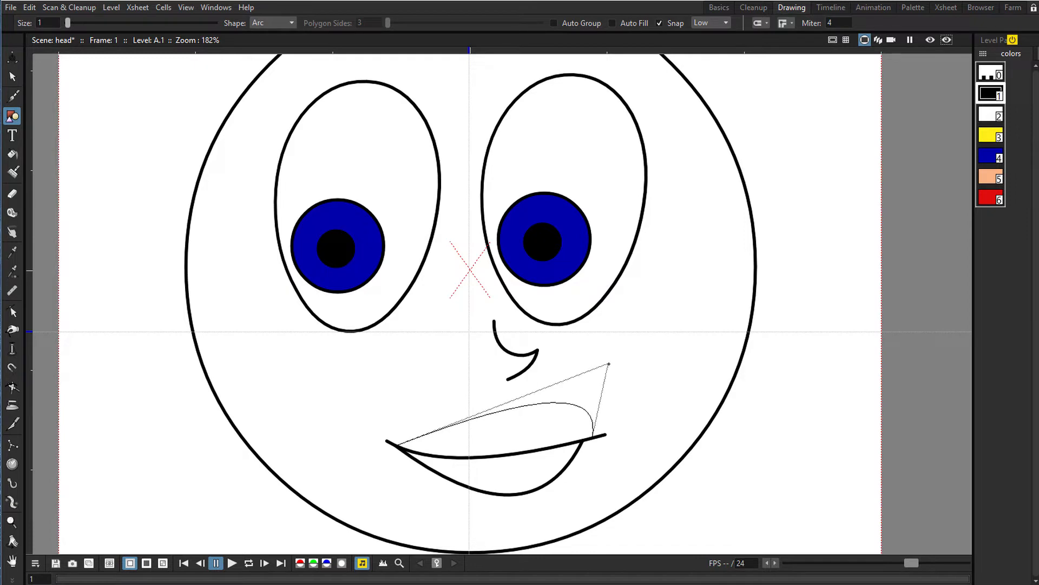
{"action": "left_click", "coordinate": [609, 366]}
{"action": "scroll", "coordinate": [601, 404], "scroll_direction": "down", "scroll_amount": 6}
{"action": "key", "text": "space"}
{"action": "left_click_drag", "start_coordinate": [511, 361], "coordinate": [440, 342]}
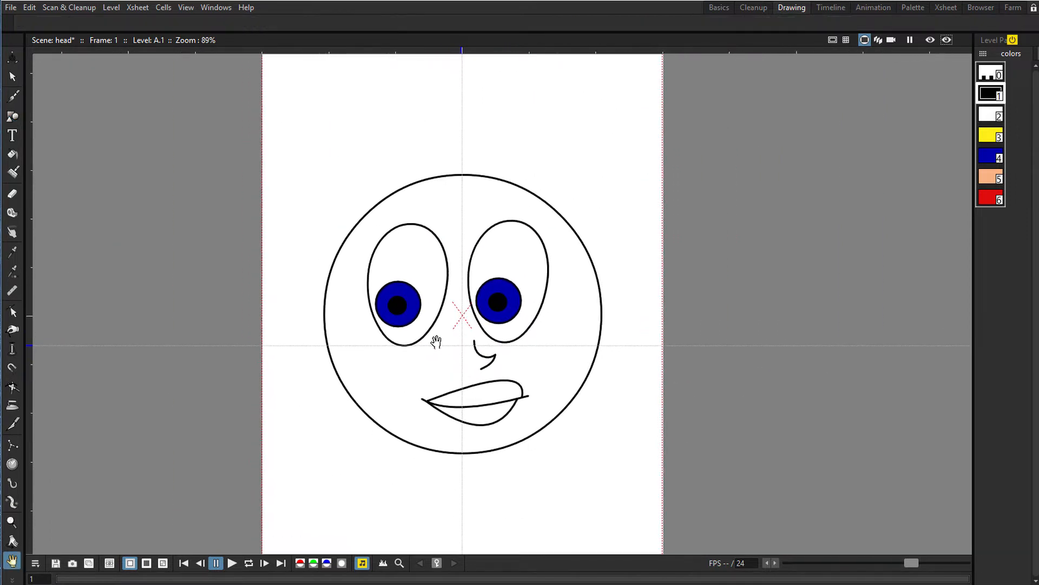
Group the mouth line with the upper and lower lip arcs
{"action": "left_click", "coordinate": [12, 77]}
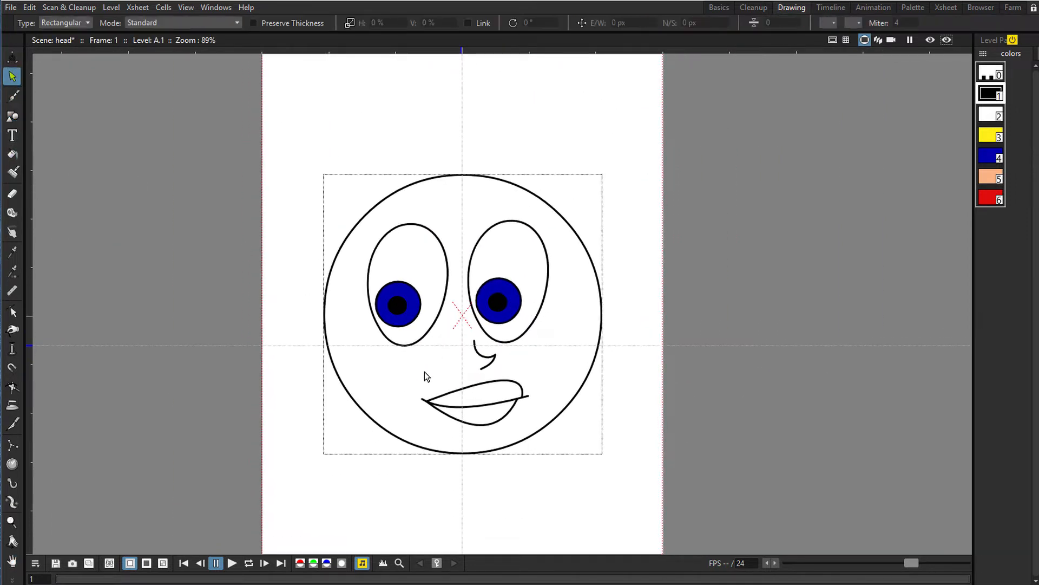
{"action": "left_click", "coordinate": [447, 392]}
{"action": "left_click", "coordinate": [453, 421], "text": "shift"}
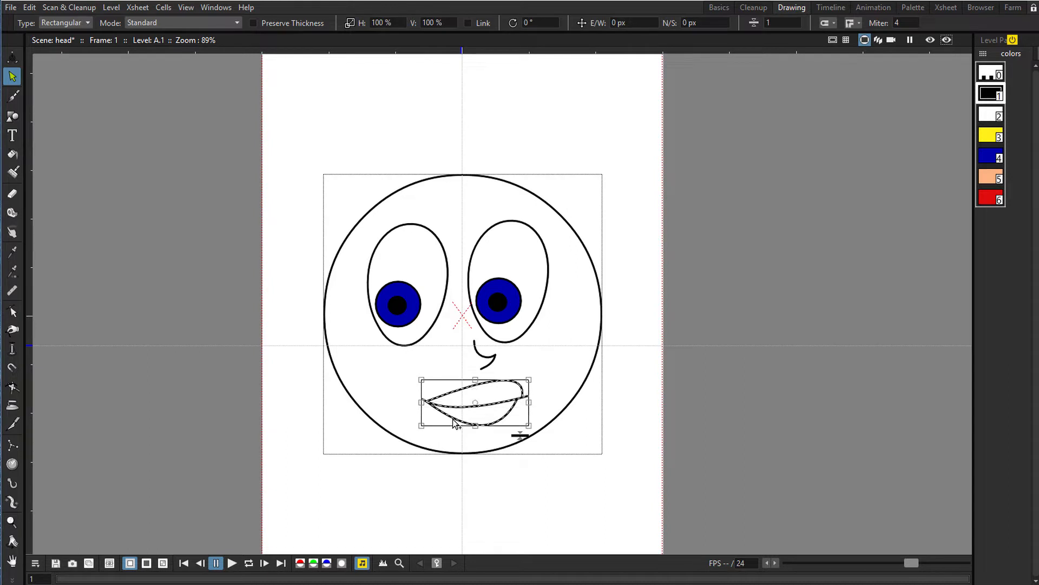
{"action": "right_click", "coordinate": [455, 421]}
{"action": "left_click", "coordinate": [508, 177]}
Nudge the mouth group left by about 20 px to centre it on the vertical guide
{"action": "key", "text": "Left"}
{"action": "key", "text": "Left"}
{"action": "key", "text": "Left"}
{"action": "key", "text": "Left"}
{"action": "key", "text": "Left"}
{"action": "key", "text": "Left"}
{"action": "key", "text": "Left"}
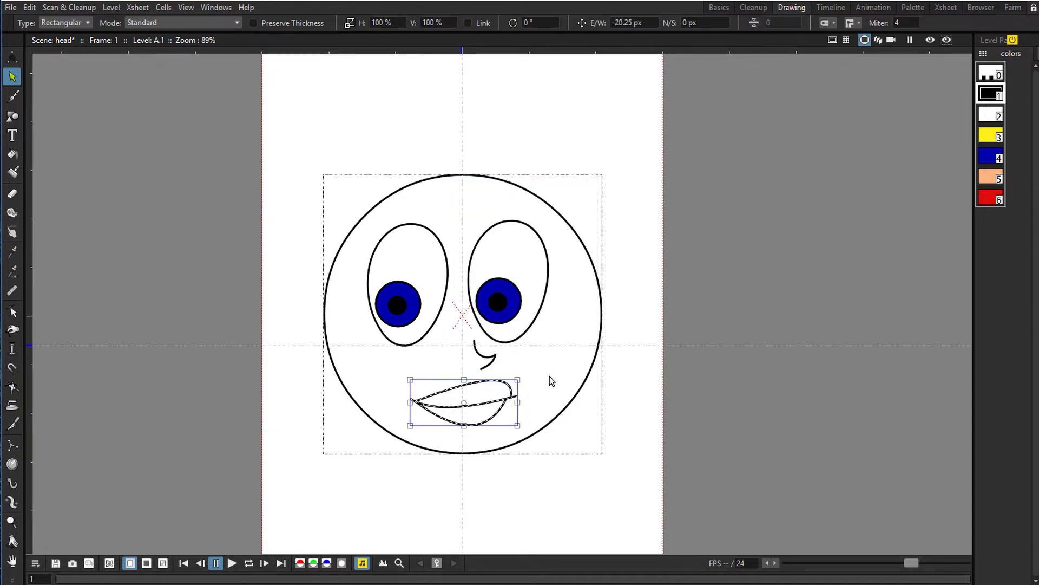
{"action": "key", "text": "Left"}
{"action": "left_click", "coordinate": [550, 376]}
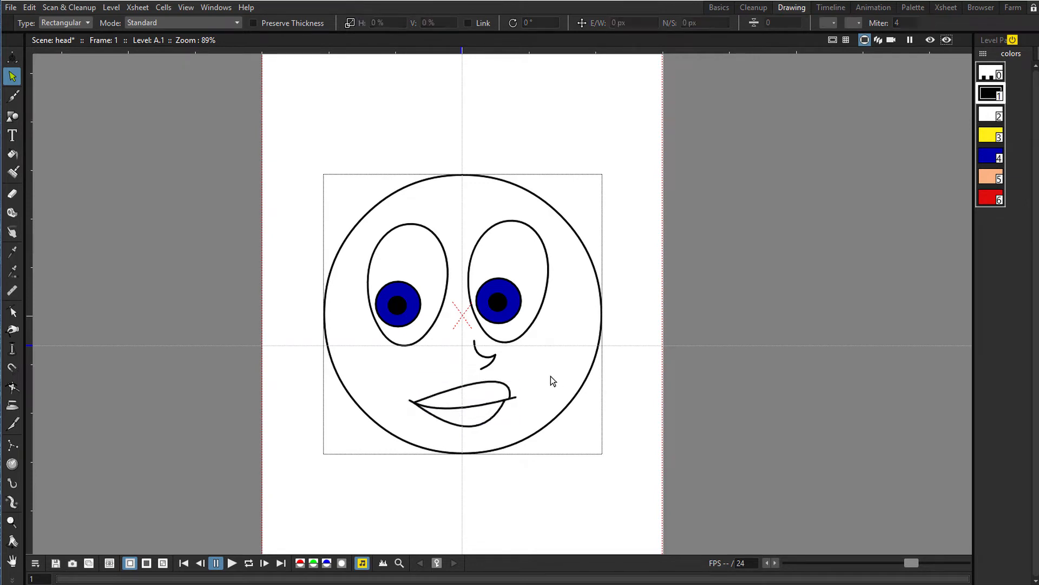
Fill the upper and lower lips inside the mouth group with red palette style 6
{"action": "scroll", "coordinate": [524, 406], "scroll_direction": "up", "scroll_amount": 2}
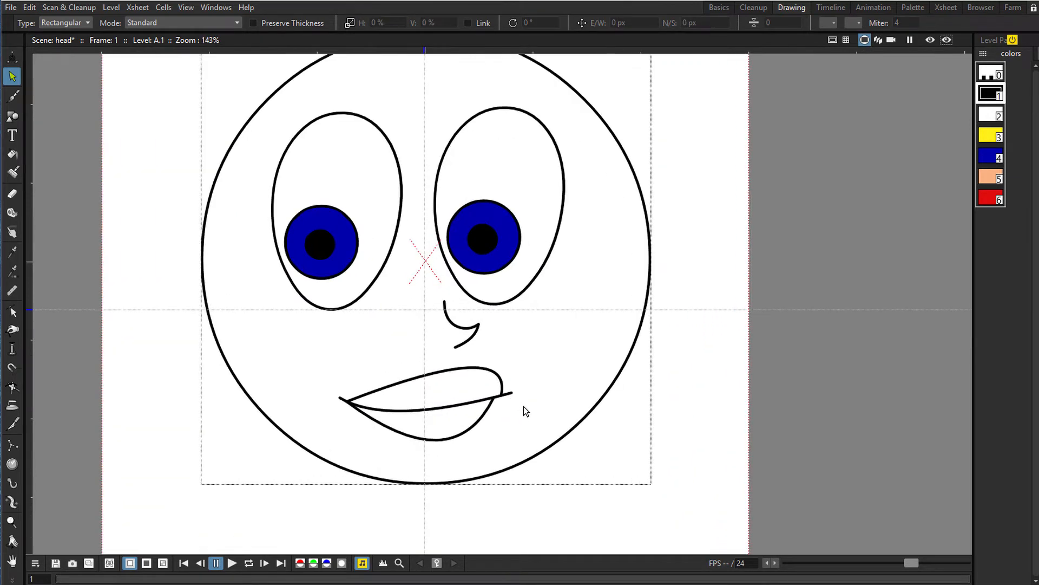
{"action": "double_click", "coordinate": [493, 375]}
{"action": "key", "text": "f"}
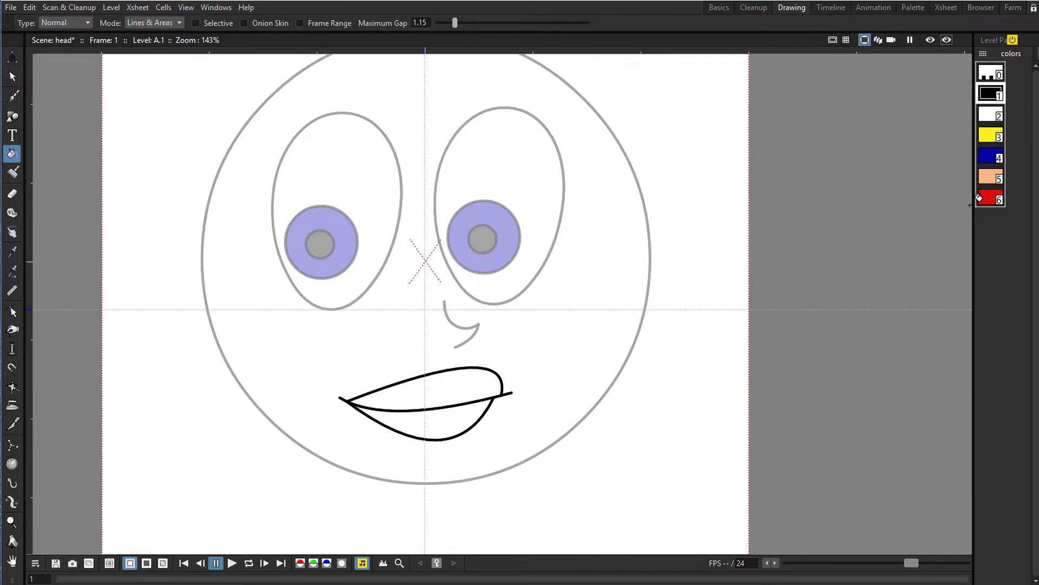
{"action": "left_click", "coordinate": [991, 198]}
{"action": "left_click", "coordinate": [474, 396]}
{"action": "left_click", "coordinate": [450, 420]}
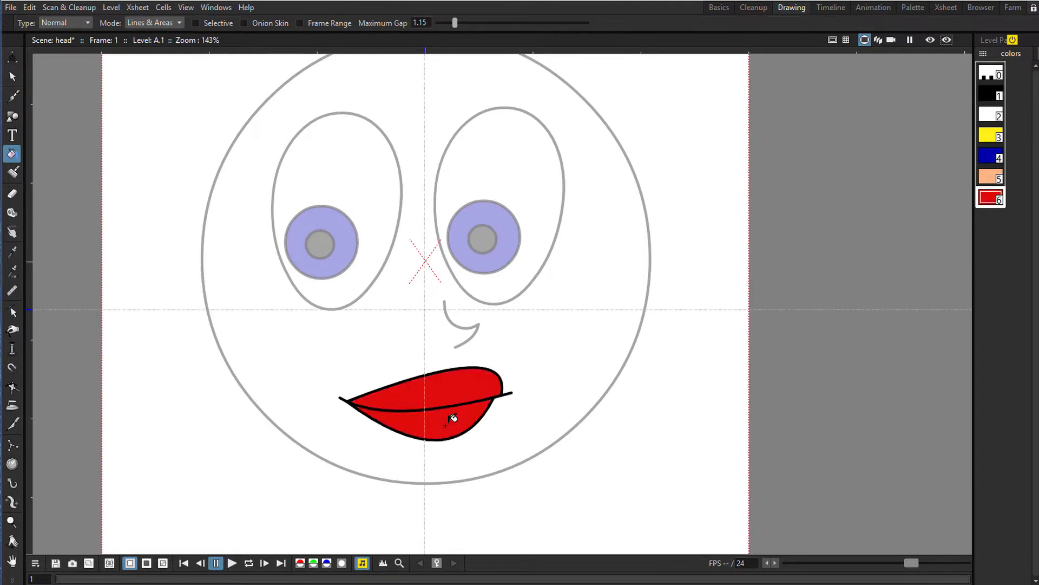
{"action": "key", "text": "s"}
{"action": "double_click", "coordinate": [531, 394]}
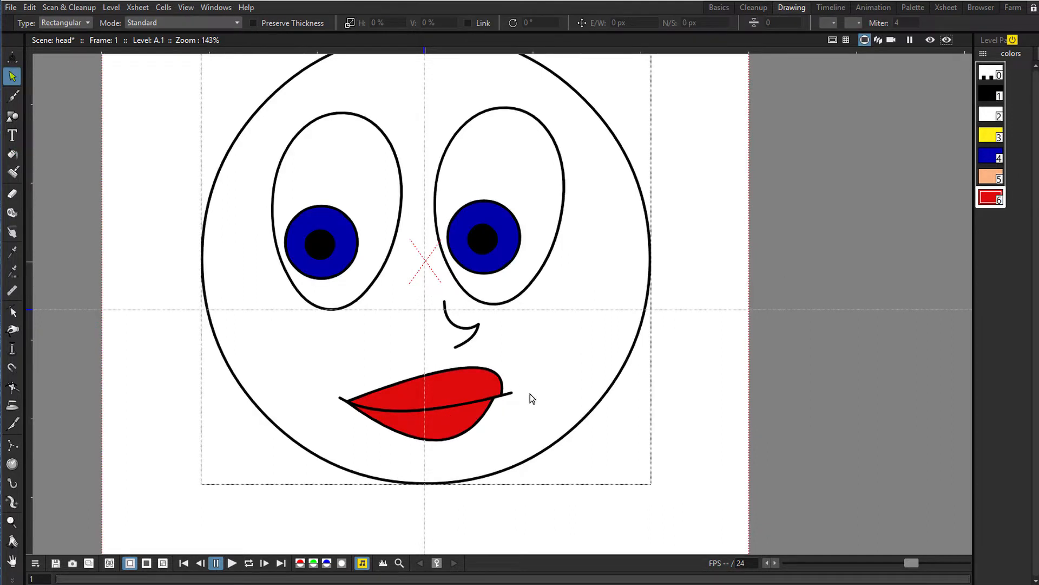
Reshape the upper lip inside the mouth group, bending its left portion downward into an inward curve with the Control Point Editor
{"action": "scroll", "coordinate": [582, 392], "scroll_direction": "down", "scroll_amount": 3}
{"action": "scroll", "coordinate": [524, 391], "scroll_direction": "up", "scroll_amount": 5}
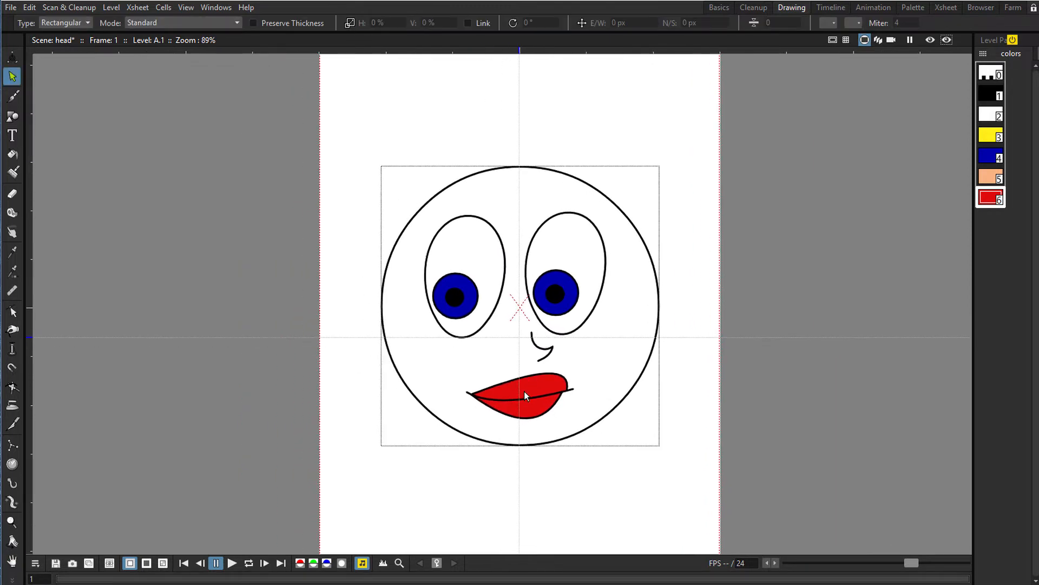
{"action": "double_click", "coordinate": [453, 369]}
{"action": "left_click", "coordinate": [443, 376]}
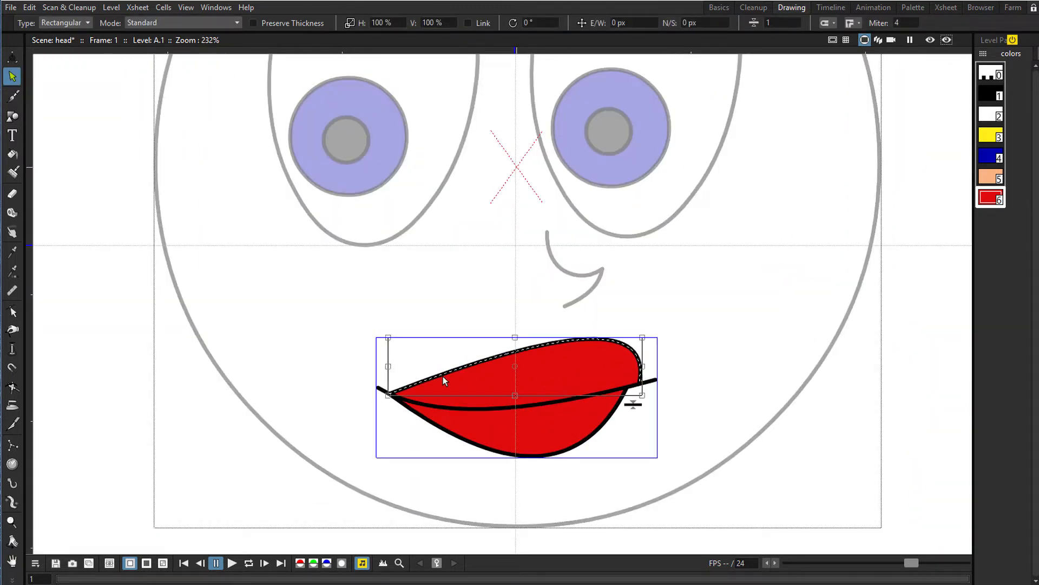
{"action": "scroll", "coordinate": [443, 376], "scroll_direction": "up", "scroll_amount": 2}
{"action": "key", "text": "c"}
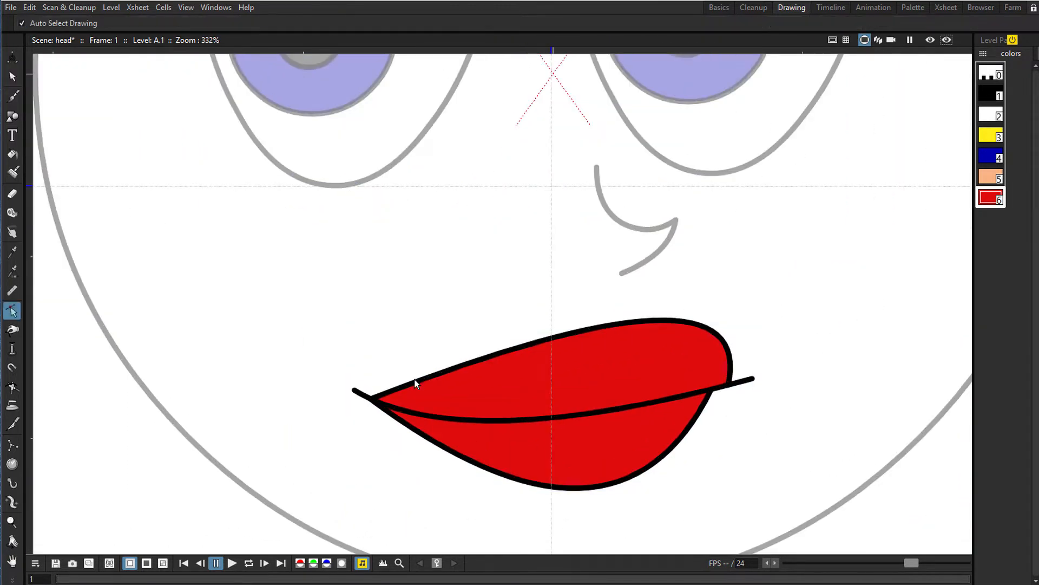
{"action": "left_click", "coordinate": [382, 397]}
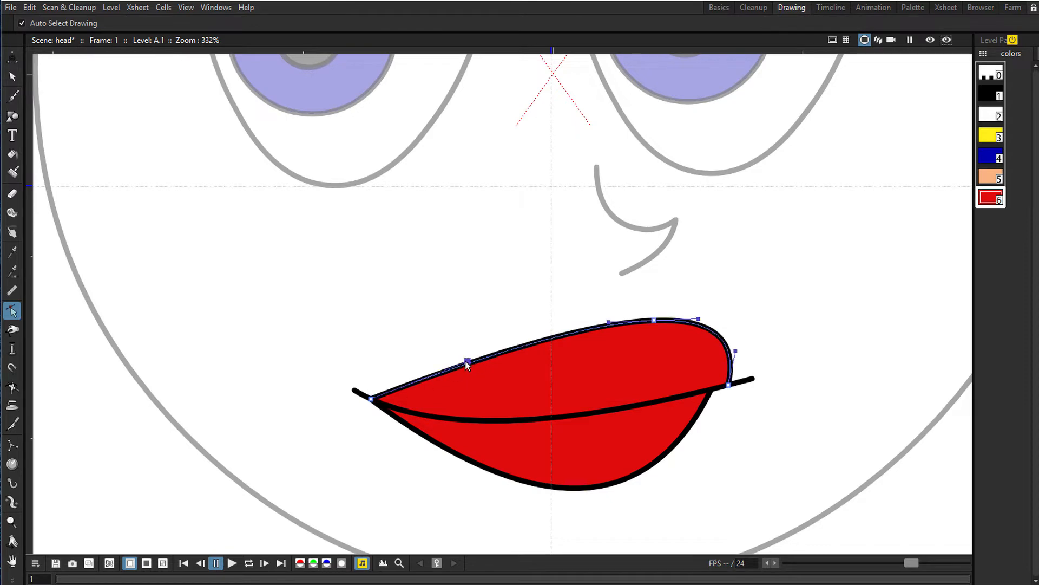
{"action": "left_click_drag", "start_coordinate": [466, 362], "coordinate": [470, 393]}
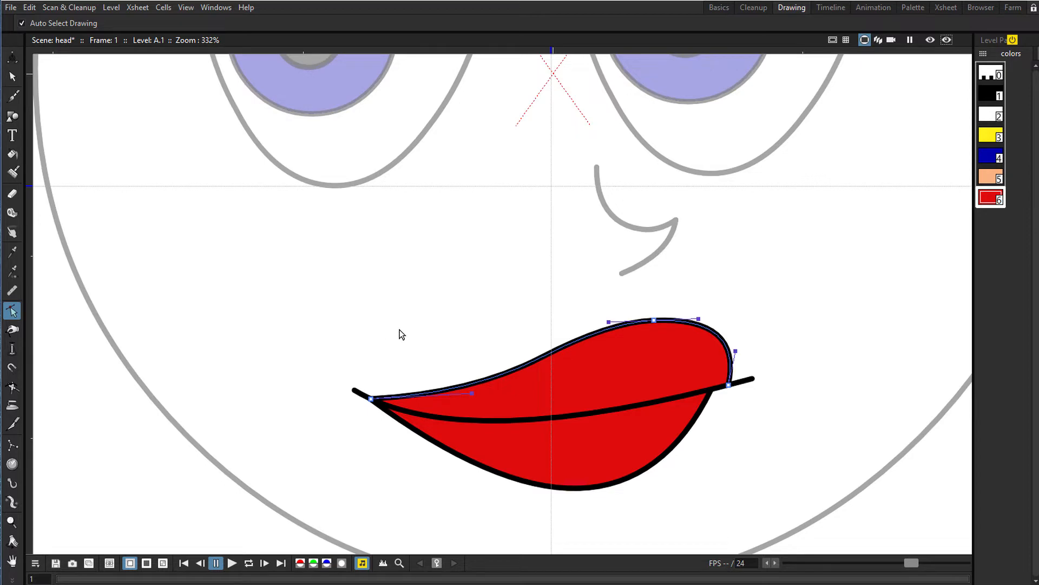
{"action": "left_click", "coordinate": [336, 294]}
{"action": "key", "text": "s"}
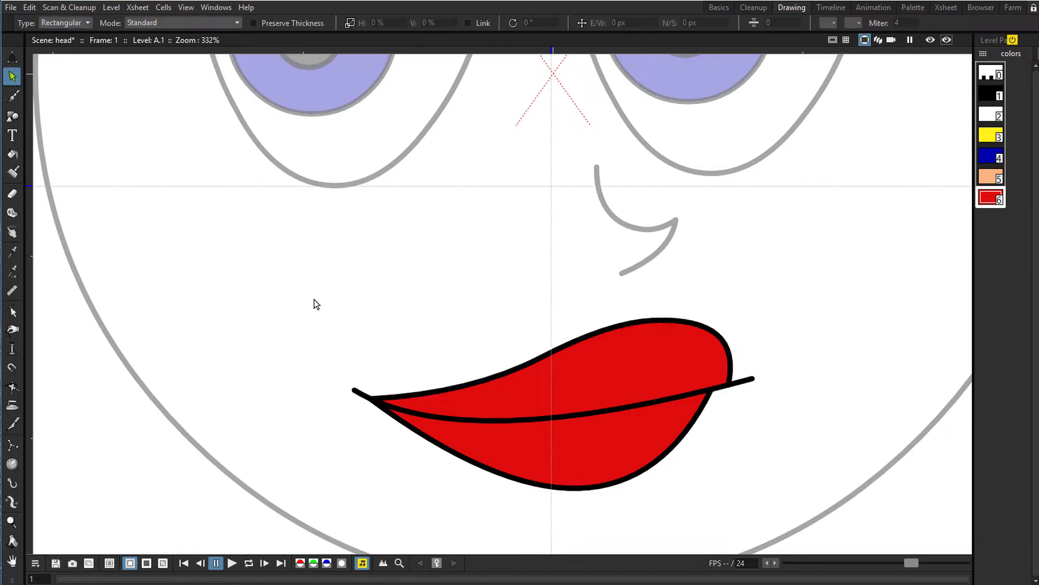
Exit the mouth group and fill the face area of the head circle with skin-coloured palette style 5
{"action": "double_click", "coordinate": [314, 299]}
{"action": "scroll", "coordinate": [314, 299], "scroll_direction": "down", "scroll_amount": 8}
{"action": "key", "text": "space"}
{"action": "left_click_drag", "start_coordinate": [317, 292], "coordinate": [341, 370]}
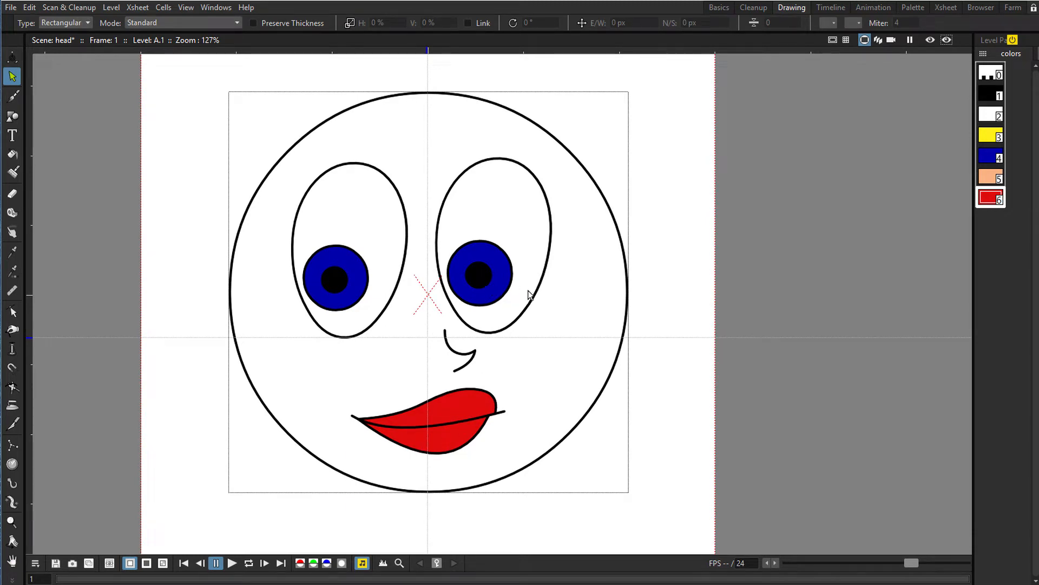
{"action": "left_click", "coordinate": [990, 176]}
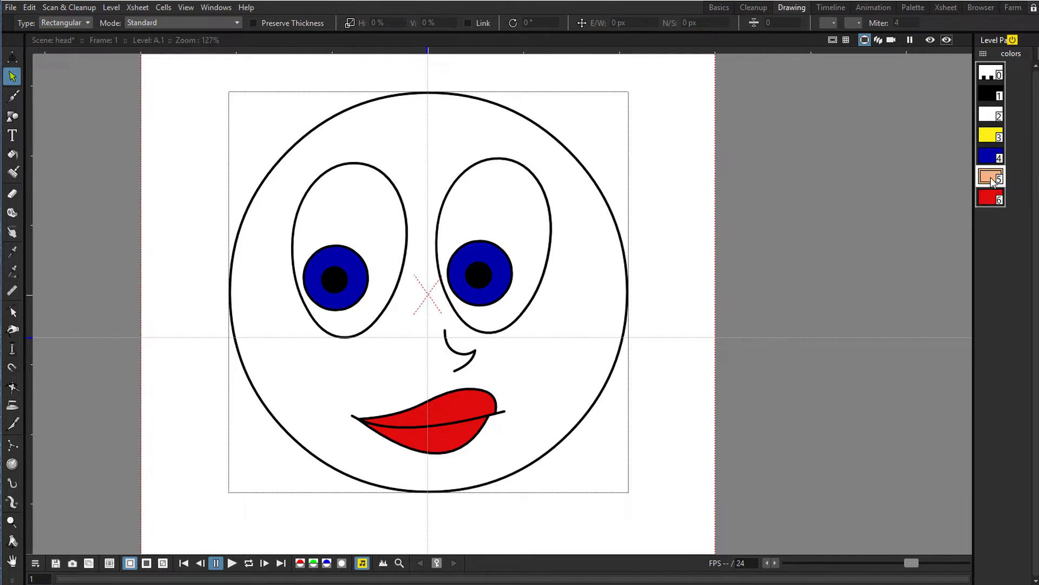
{"action": "key", "text": "f"}
{"action": "left_click", "coordinate": [586, 246]}
{"action": "key", "text": "s"}
{"action": "left_click", "coordinate": [589, 247]}
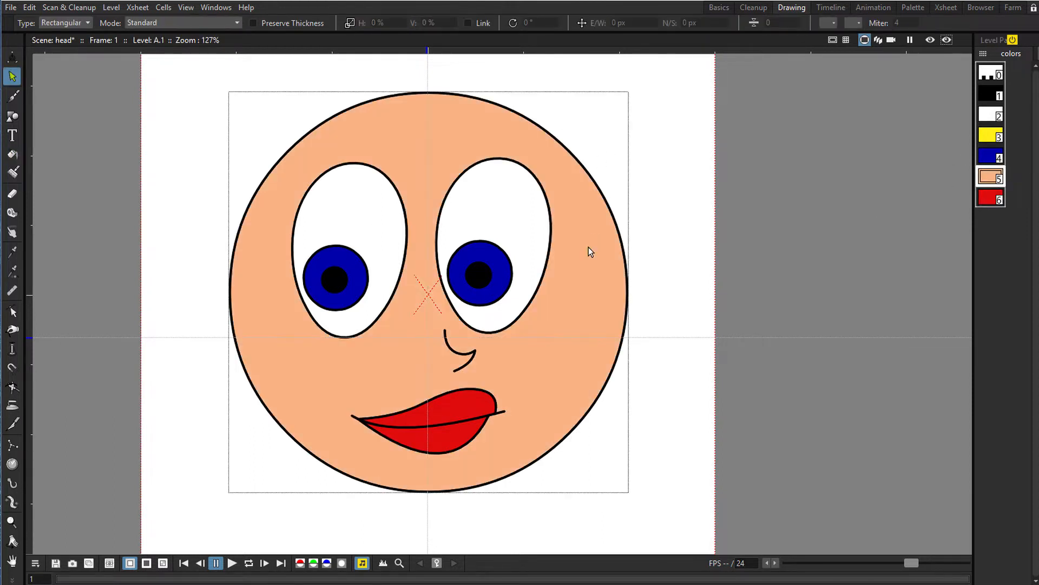
Scale the whole head with its facial features to about 88.44 % and move it up and right to centre it near the vertical guide
{"action": "scroll", "coordinate": [656, 184], "scroll_direction": "down", "scroll_amount": 2}
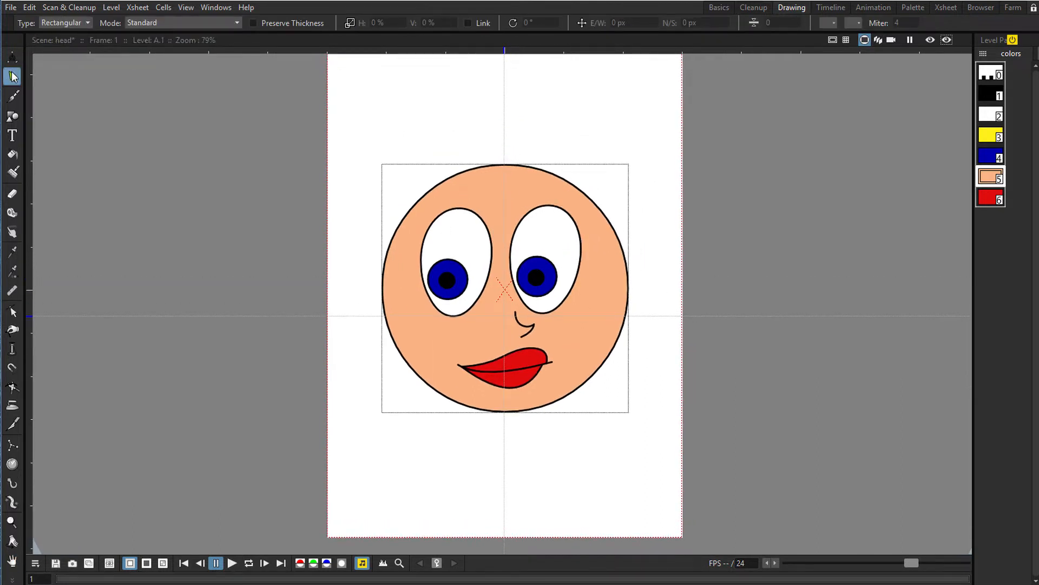
{"action": "mouse_move", "coordinate": [361, 143]}
{"action": "left_mouse_down"}
{"action": "mouse_move", "coordinate": [463, 314]}
{"action": "mouse_move", "coordinate": [634, 431]}
{"action": "mouse_move", "coordinate": [601, 384]}
{"action": "left_mouse_up"}
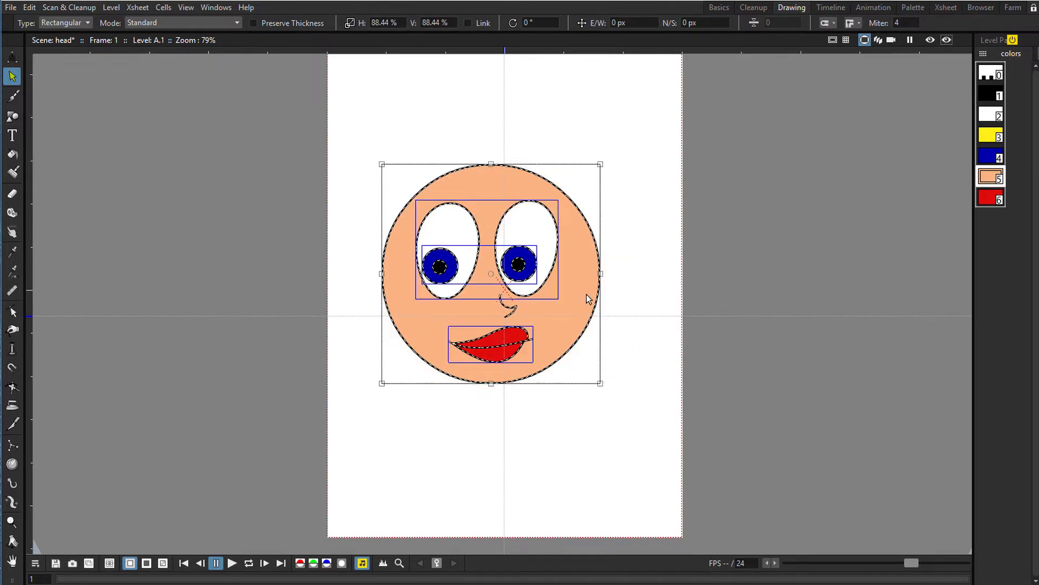
{"action": "left_click_drag", "start_coordinate": [553, 261], "coordinate": [571, 248]}
{"action": "left_click", "coordinate": [589, 406]}
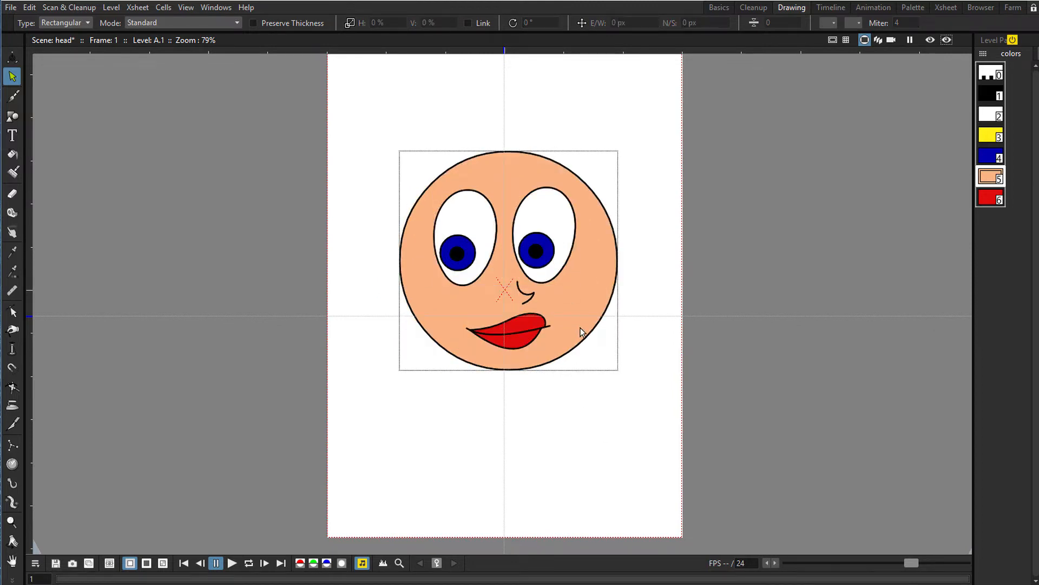
Narrow the head circle from both sides to about 89.94 % of its width and stretch its lower edge slightly downward
{"action": "scroll", "coordinate": [605, 401], "scroll_direction": "up", "scroll_amount": 2}
{"action": "key", "text": "space"}
{"action": "left_click_drag", "start_coordinate": [508, 382], "coordinate": [514, 408]}
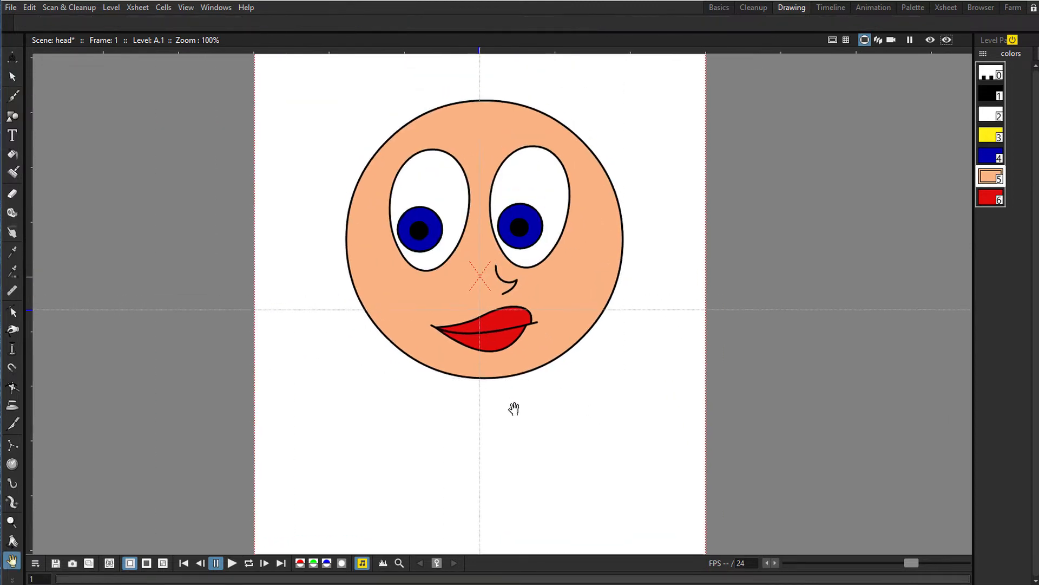
{"action": "left_click", "coordinate": [628, 255]}
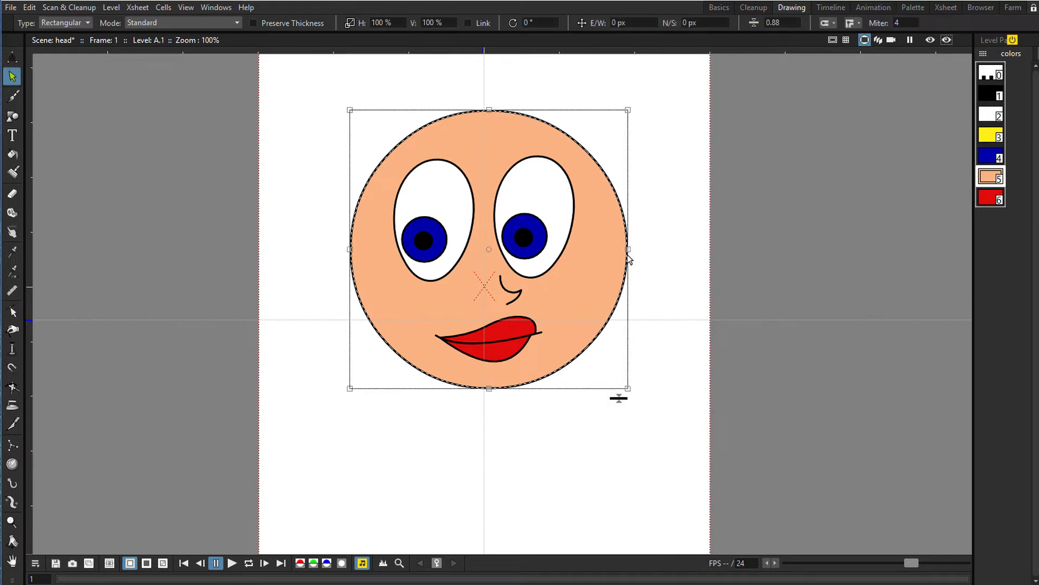
{"action": "left_click_drag", "start_coordinate": [628, 248], "coordinate": [612, 247]}
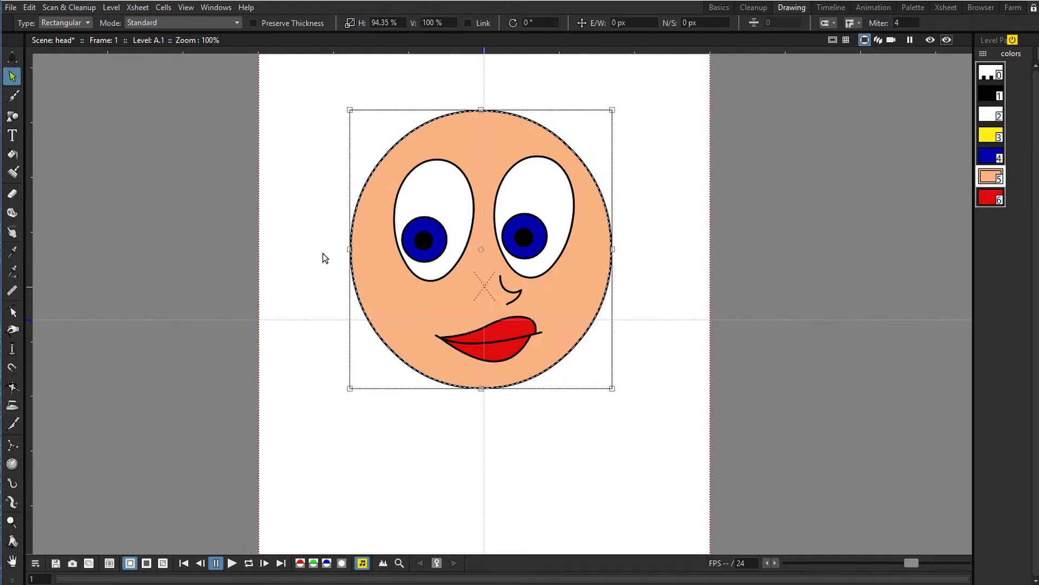
{"action": "left_click_drag", "start_coordinate": [350, 249], "coordinate": [361, 245]}
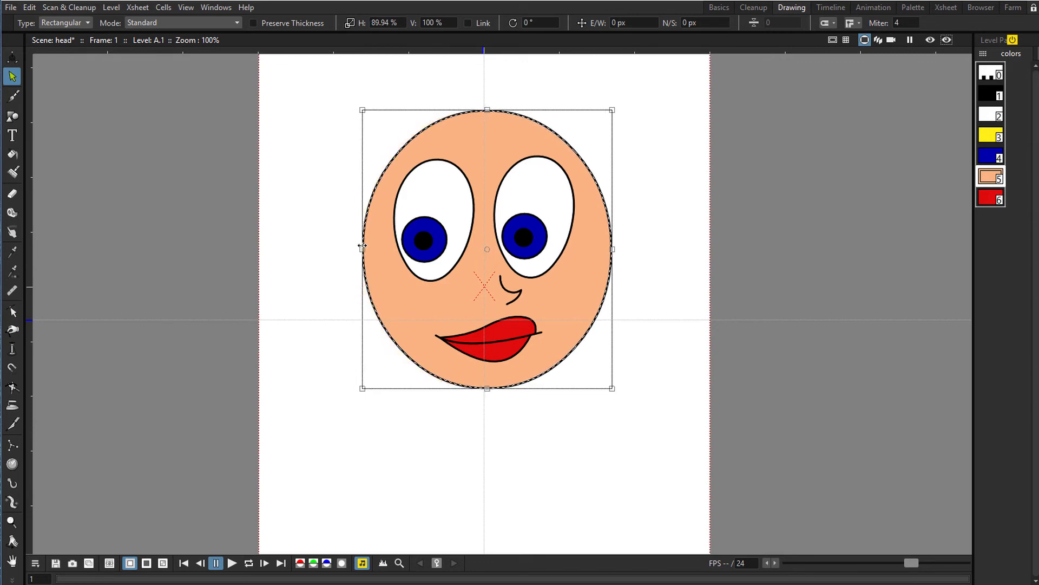
{"action": "left_click", "coordinate": [607, 415]}
{"action": "left_click", "coordinate": [604, 304]}
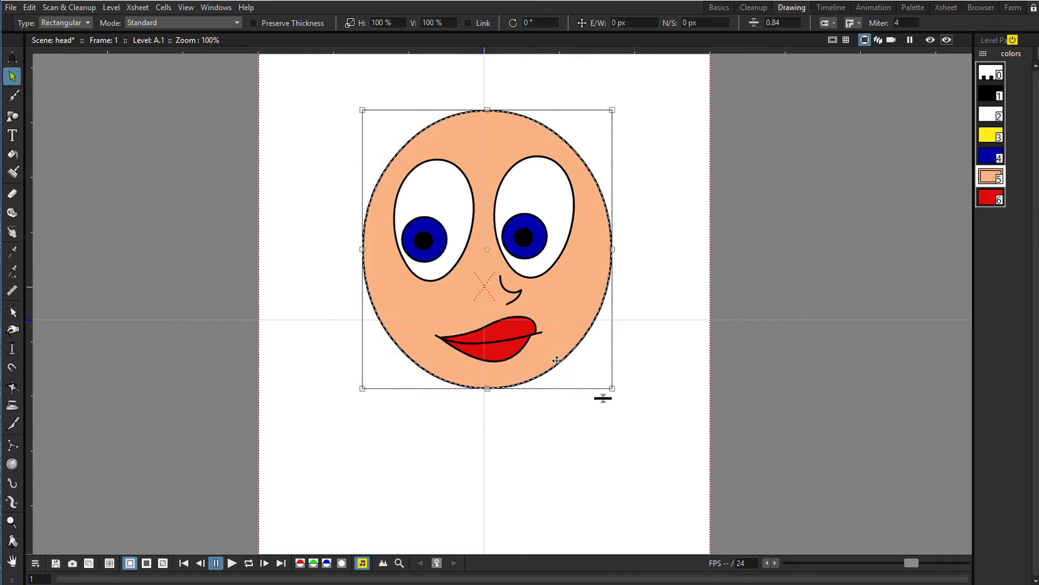
{"action": "left_click_drag", "start_coordinate": [488, 388], "coordinate": [488, 394]}
{"action": "left_click", "coordinate": [539, 430]}
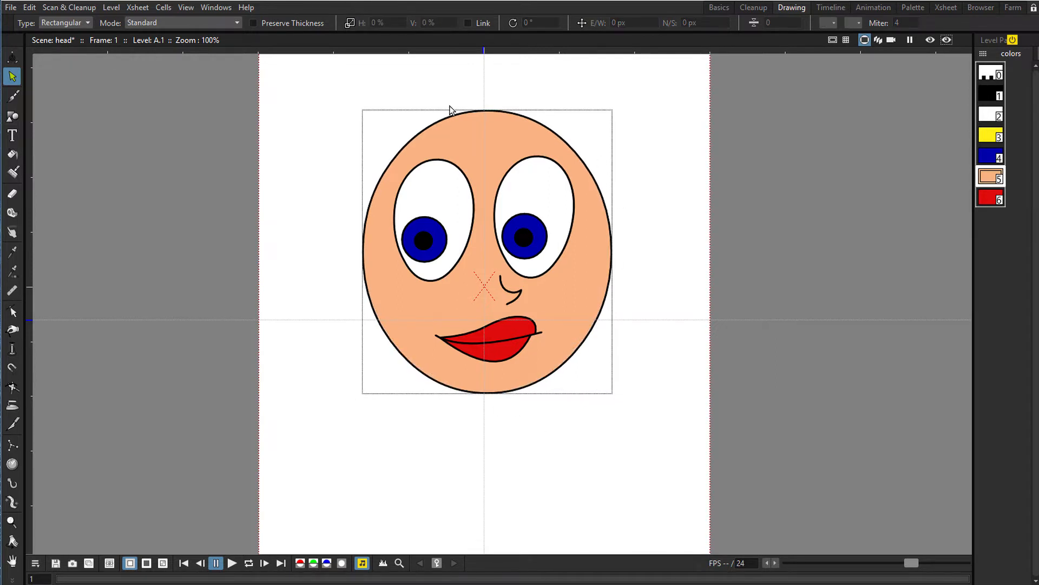
Draw a large black circle around the head for the hair, centred near the vertical guide and about as wide as the page
{"action": "key", "text": "space"}
{"action": "left_click_drag", "start_coordinate": [419, 308], "coordinate": [395, 339]}
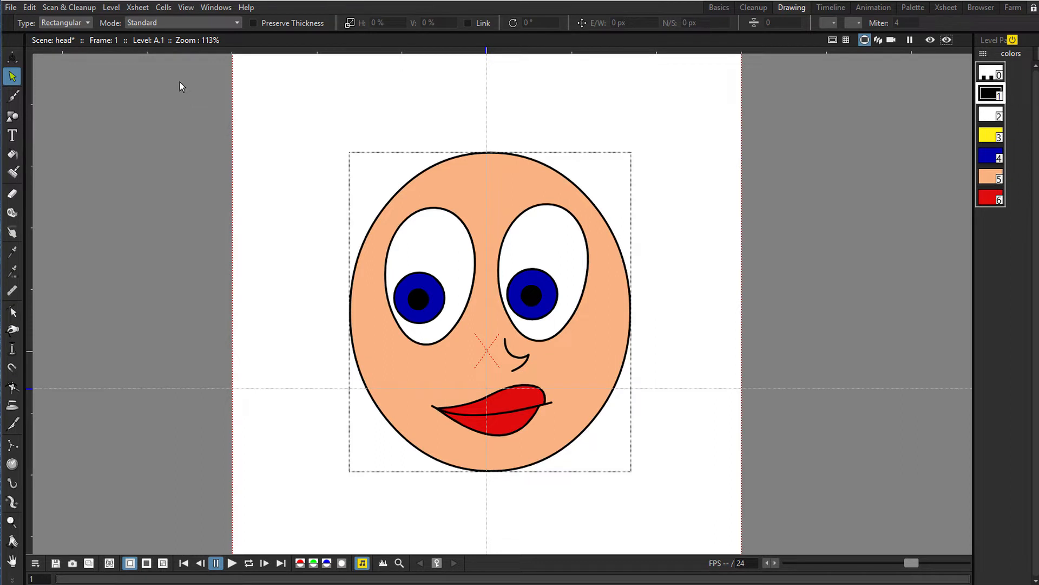
{"action": "left_click", "coordinate": [12, 116]}
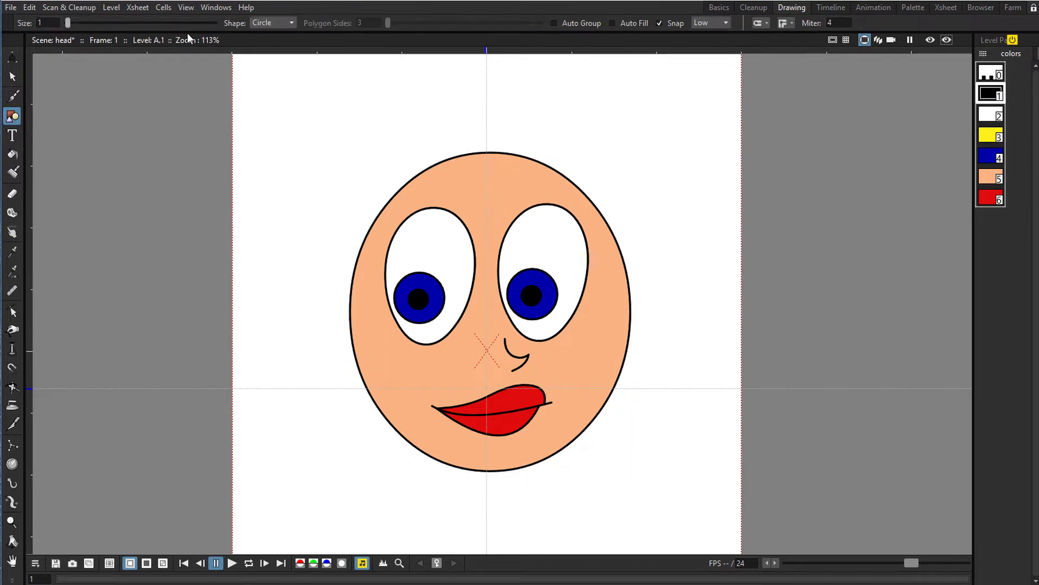
{"action": "left_click", "coordinate": [280, 22]}
{"action": "left_click", "coordinate": [273, 45]}
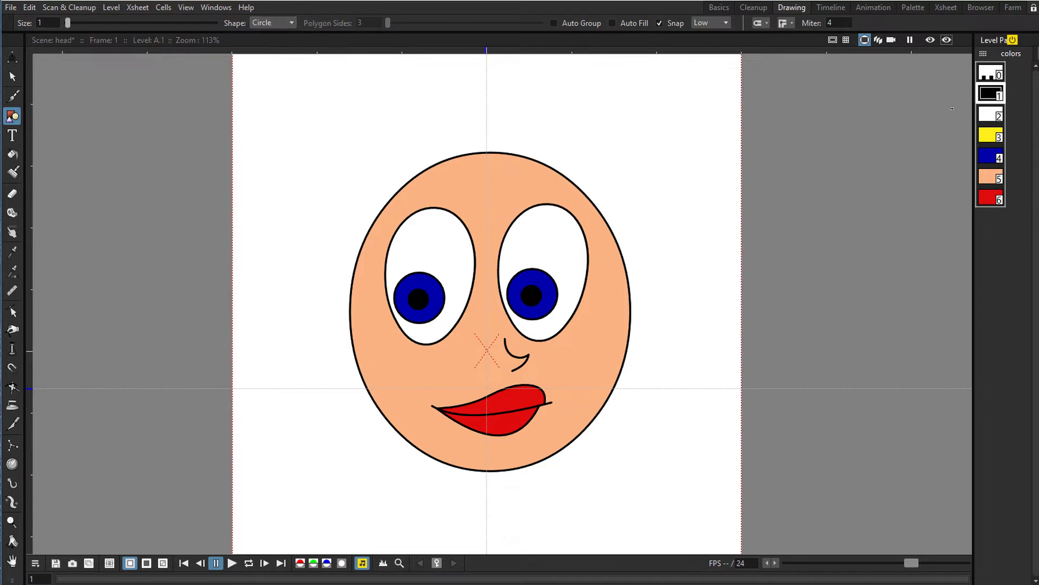
{"action": "left_click_drag", "start_coordinate": [490, 344], "coordinate": [542, 93]}
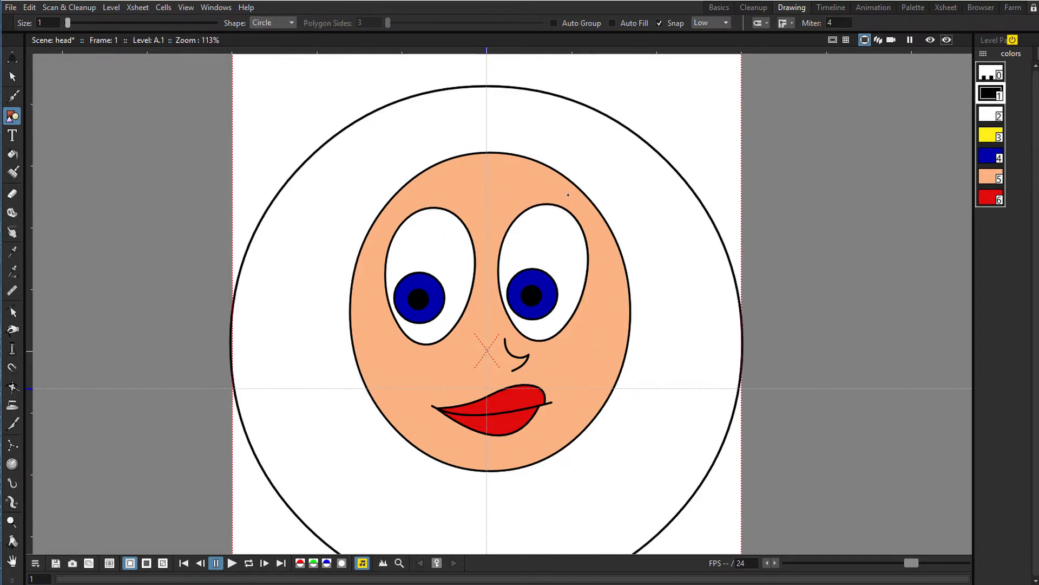
Squeeze the large hair circle into an upright oval, about 78.74 % horizontally and 99.82 % vertically
{"action": "scroll", "coordinate": [565, 199], "scroll_direction": "down", "scroll_amount": 2}
{"action": "key", "text": "s"}
{"action": "left_click", "coordinate": [701, 268]}
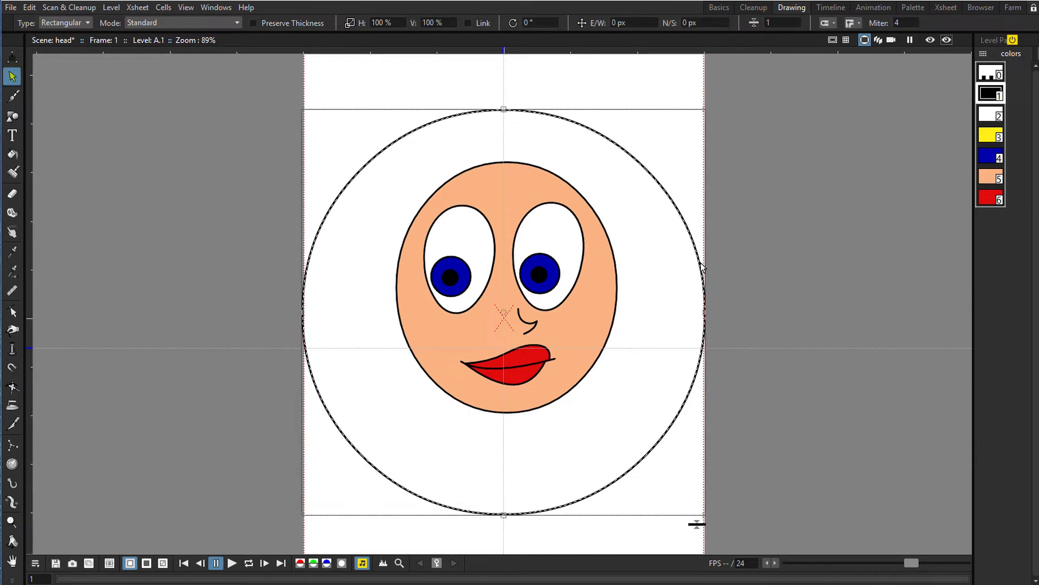
{"action": "left_click_drag", "start_coordinate": [704, 311], "coordinate": [660, 312]}
{"action": "left_click_drag", "start_coordinate": [304, 286], "coordinate": [340, 286]}
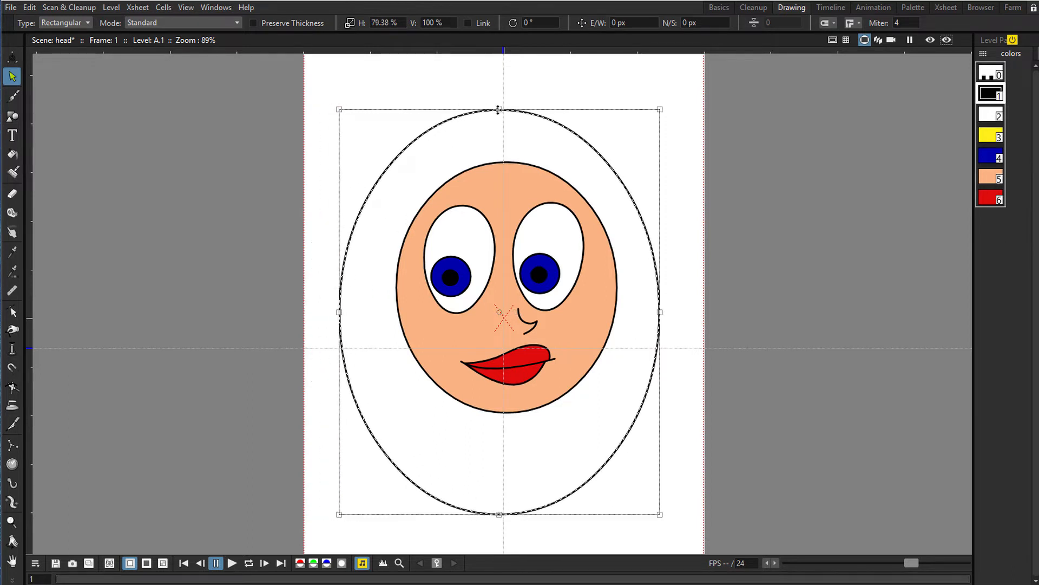
{"action": "mouse_move", "coordinate": [499, 109]}
{"action": "left_mouse_down"}
{"action": "mouse_move", "coordinate": [497, 119]}
{"action": "mouse_move", "coordinate": [499, 109]}
{"action": "left_mouse_up"}
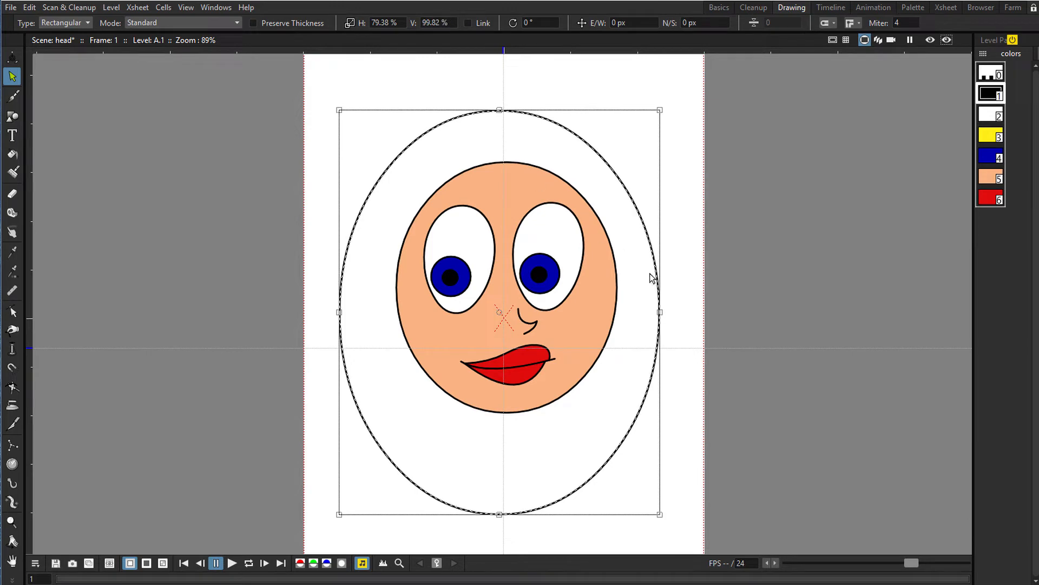
{"action": "left_click_drag", "start_coordinate": [661, 312], "coordinate": [657, 314]}
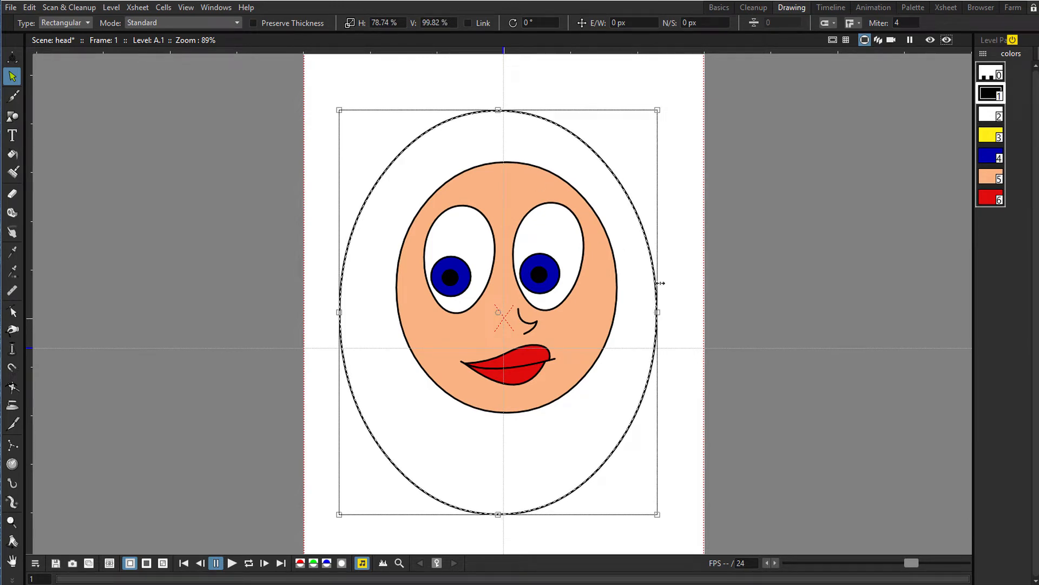
{"action": "left_click", "coordinate": [703, 227]}
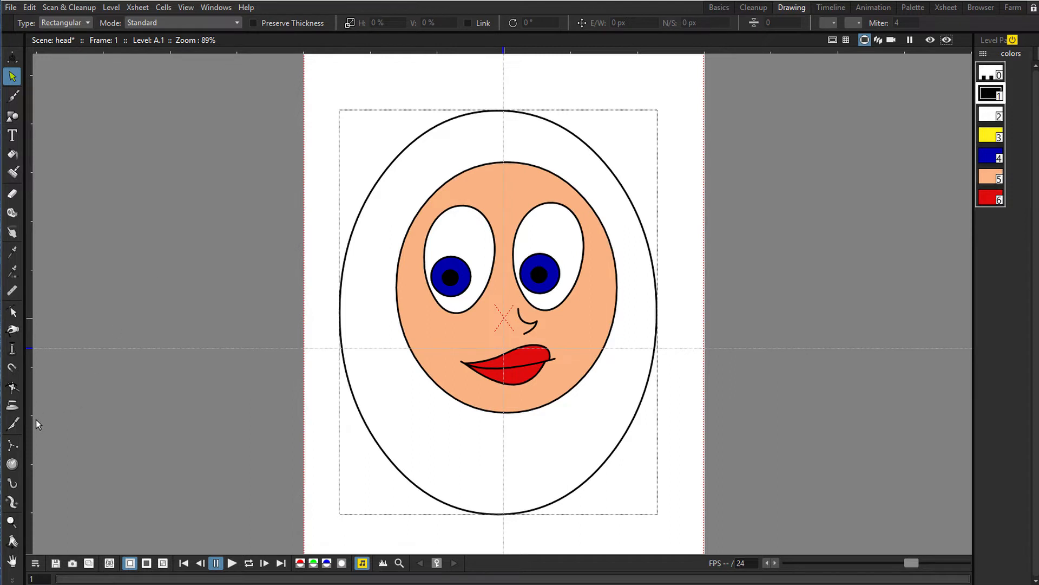
Cut the hair oval at its lower left by the horizontal guide and at its lower right, and delete the lower section
{"action": "left_click", "coordinate": [12, 424]}
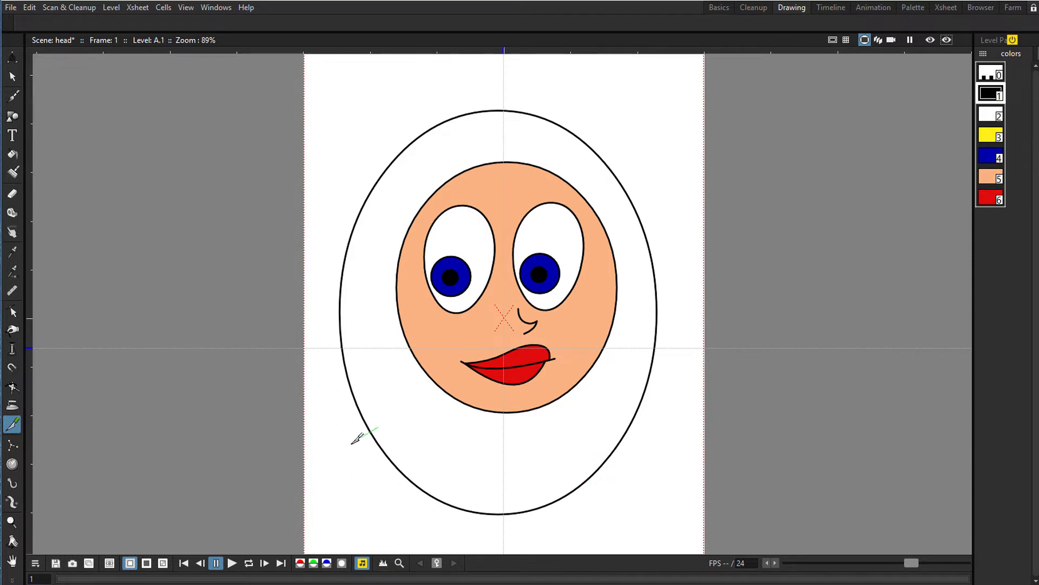
{"action": "left_click", "coordinate": [342, 348]}
{"action": "key", "text": "s"}
{"action": "left_click", "coordinate": [390, 459]}
{"action": "key", "text": "Delete"}
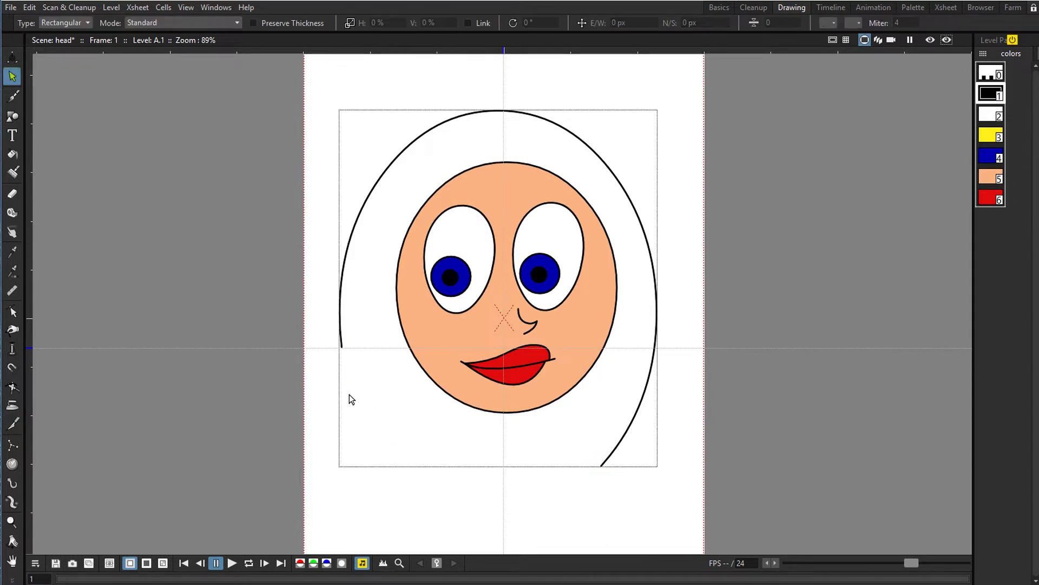
Draw a short arc from the hair's left end to the face edge and a long arc from there up to the forehead
{"action": "left_click", "coordinate": [12, 115]}
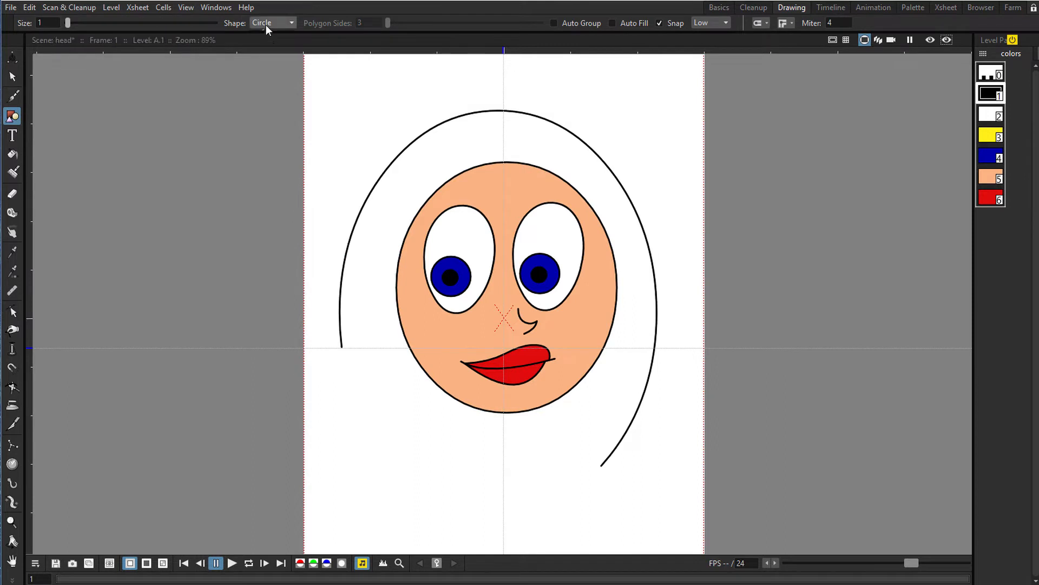
{"action": "left_click", "coordinate": [265, 23]}
{"action": "left_click", "coordinate": [274, 83]}
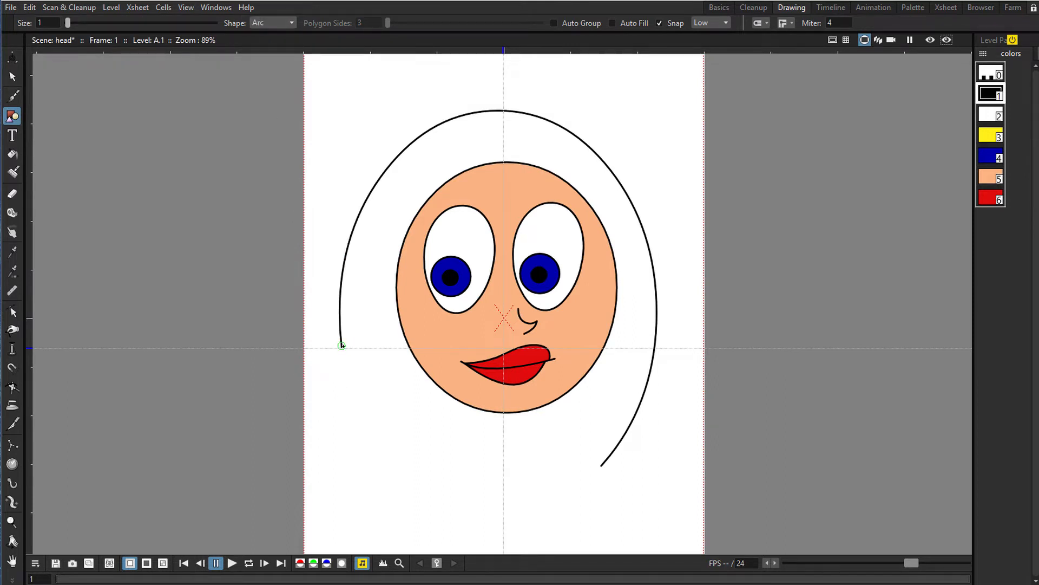
{"action": "left_click_drag", "start_coordinate": [342, 346], "coordinate": [405, 347]}
{"action": "left_click", "coordinate": [374, 334]}
{"action": "left_click_drag", "start_coordinate": [406, 347], "coordinate": [536, 171]}
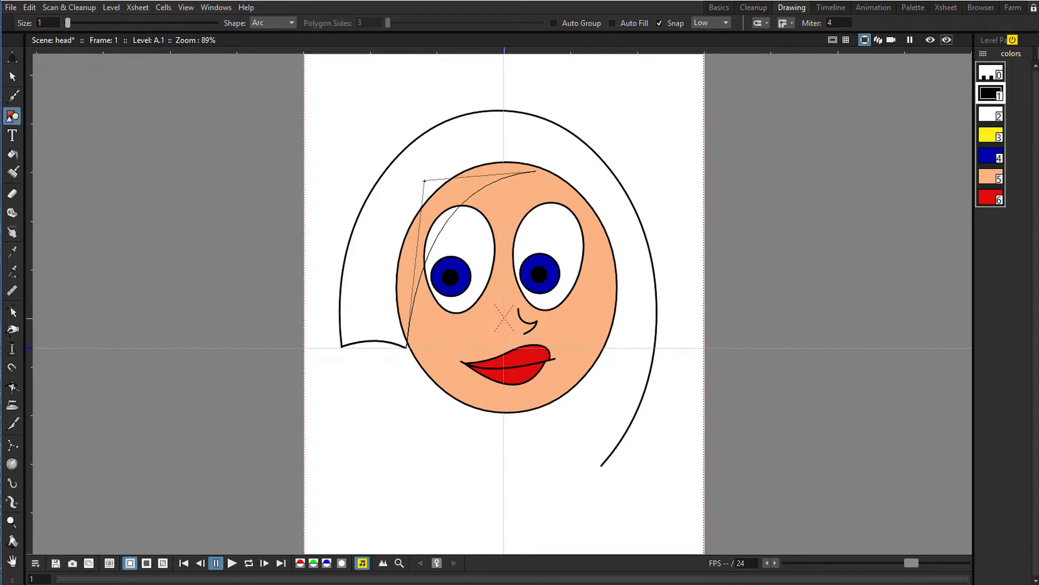
{"action": "left_click", "coordinate": [427, 183]}
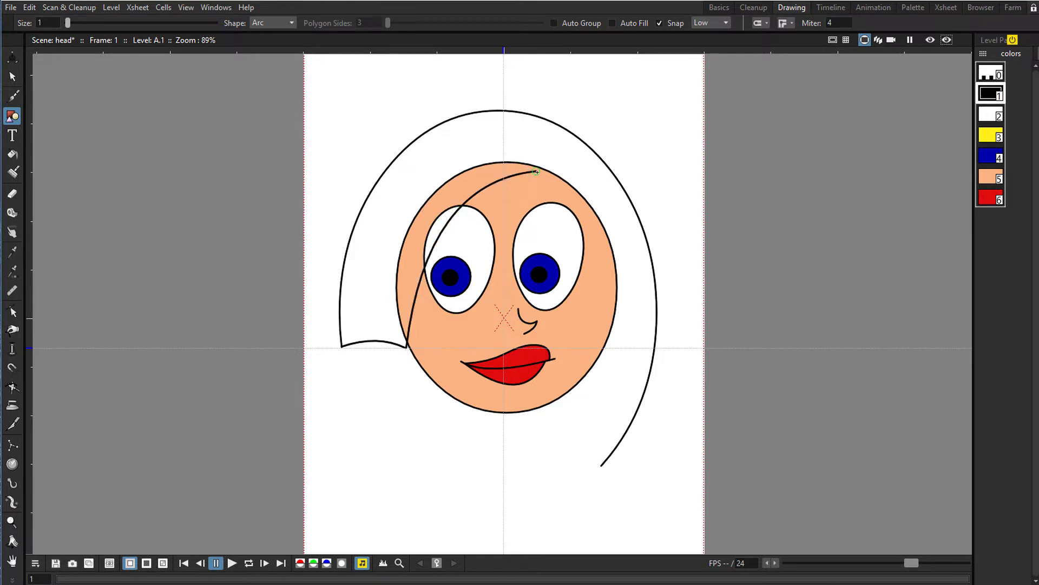
Draw an arc from the forehead down the right side past the chin and a short arc from there to the hair's right end
{"action": "left_click_drag", "start_coordinate": [535, 173], "coordinate": [538, 422]}
{"action": "left_click", "coordinate": [640, 214]}
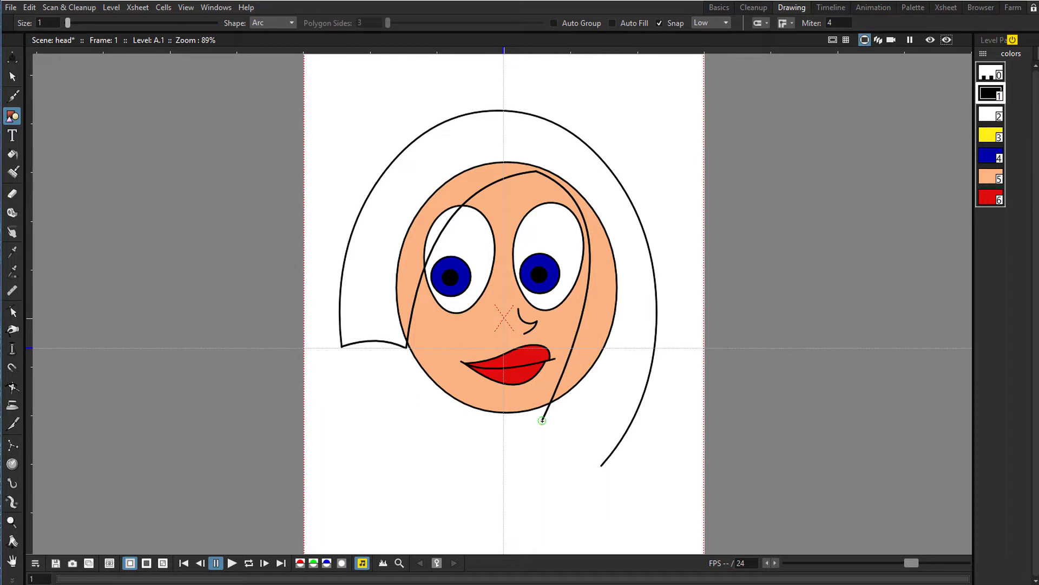
{"action": "left_click_drag", "start_coordinate": [542, 420], "coordinate": [601, 464]}
{"action": "left_click", "coordinate": [580, 425]}
Join the endpoints of the hair curves with the Tape tool in Endpoint to Endpoint mode and select the closed outline
{"action": "left_click", "coordinate": [12, 212]}
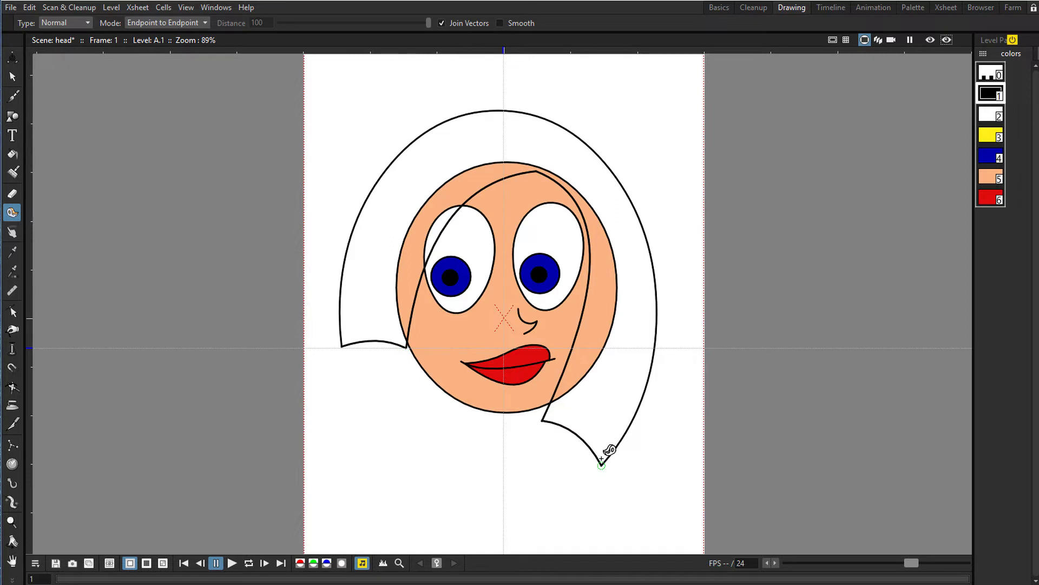
{"action": "key", "text": "s"}
{"action": "left_click", "coordinate": [629, 199]}
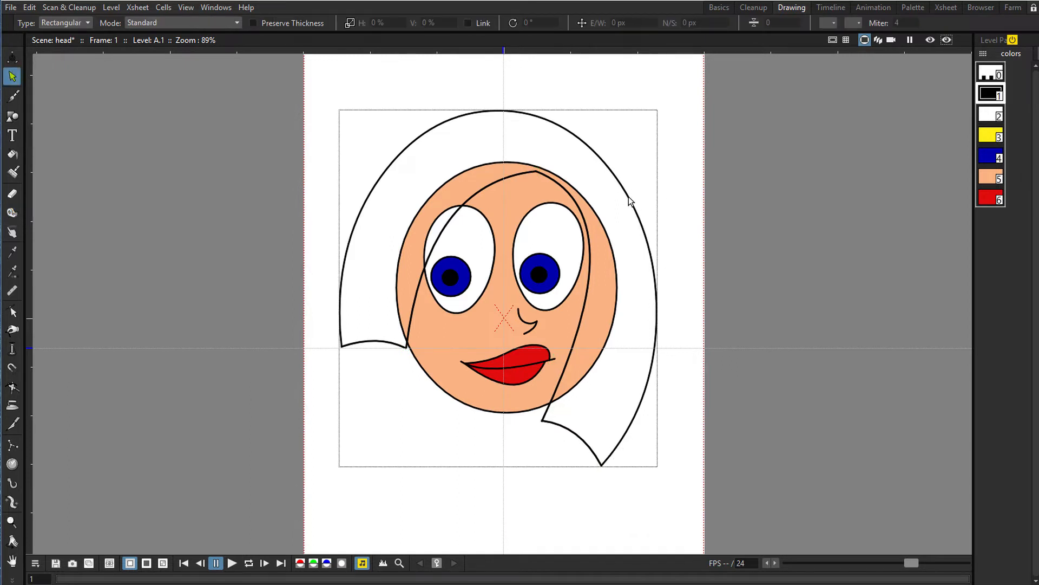
{"action": "left_click", "coordinate": [627, 197]}
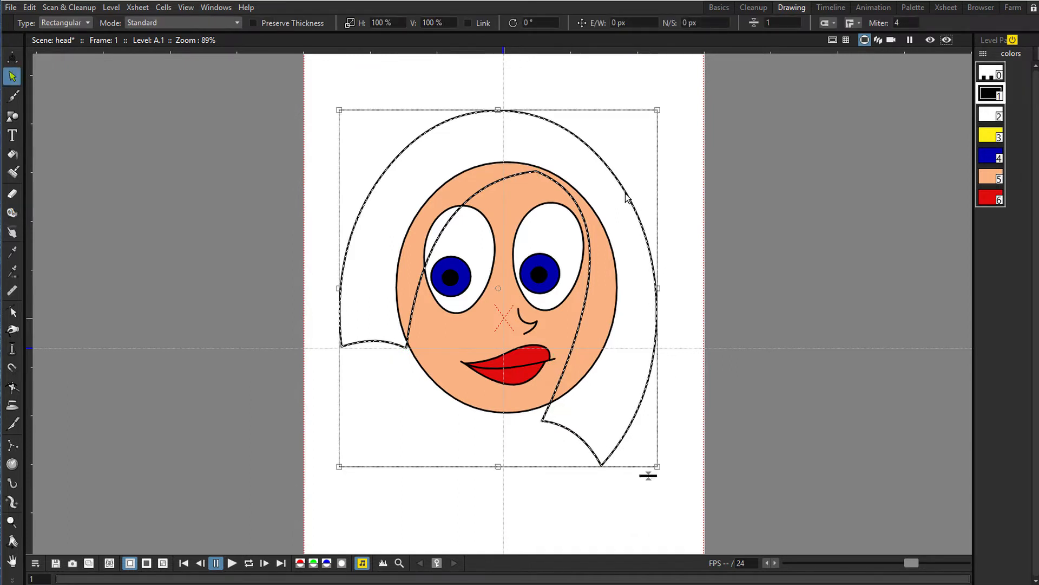
Fill the inside of the hair shape with yellow palette style 3, keeping its outline black
{"action": "left_click", "coordinate": [991, 135]}
{"action": "key", "text": "f"}
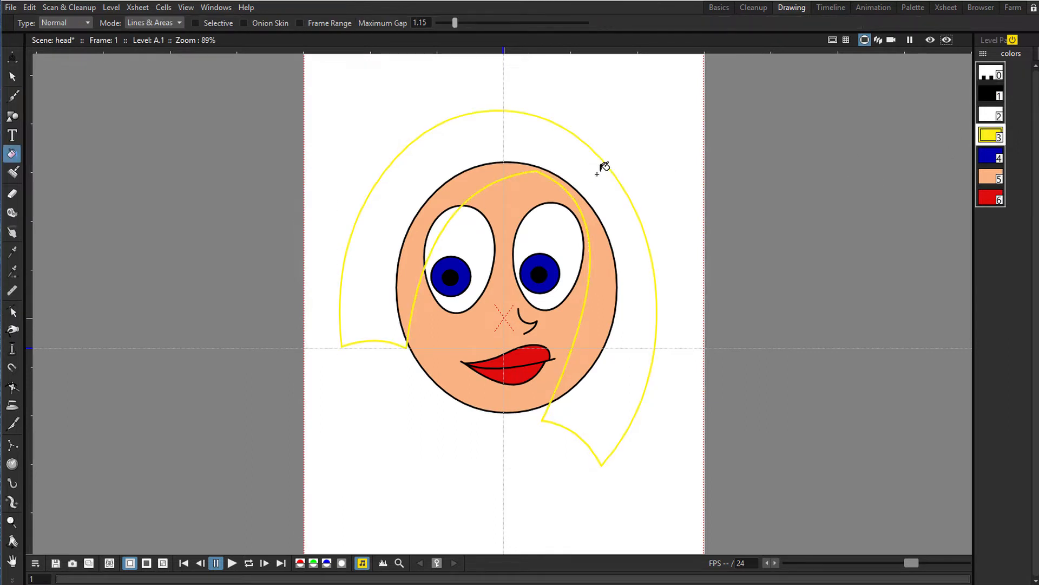
{"action": "key", "text": "ctrl+z"}
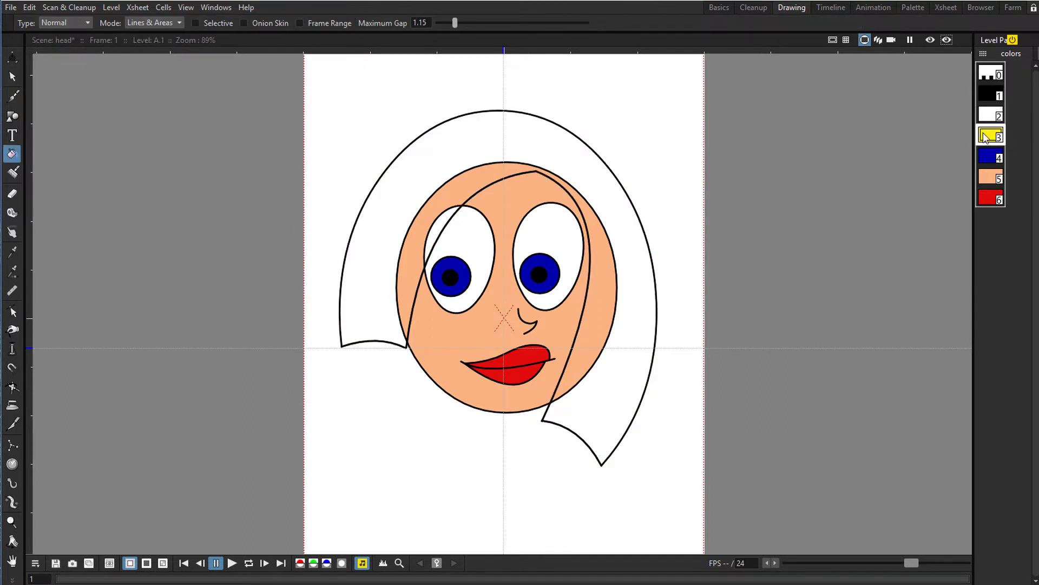
{"action": "left_click", "coordinate": [592, 165]}
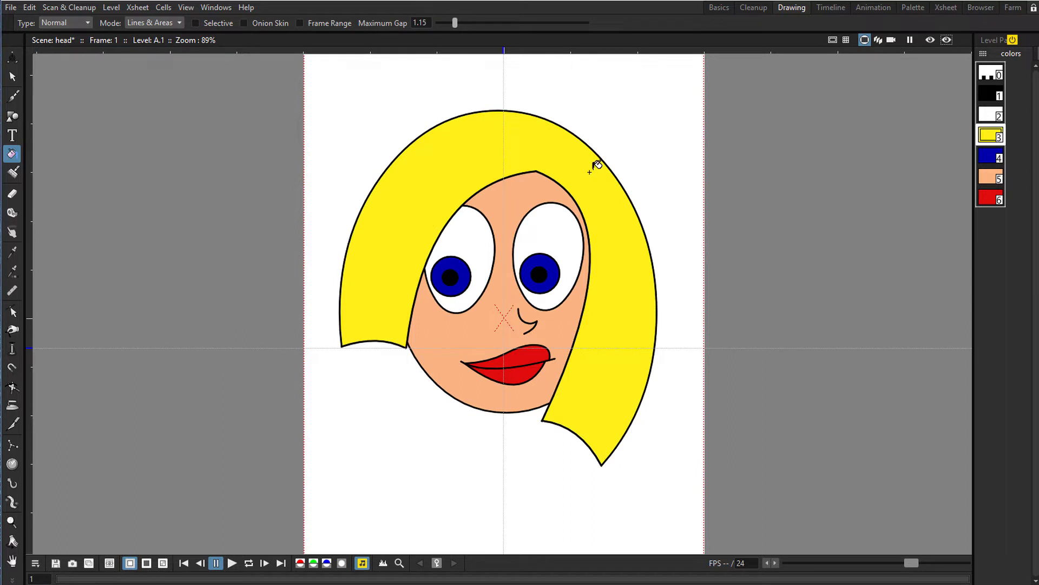
{"action": "key", "text": "ctrl+a"}
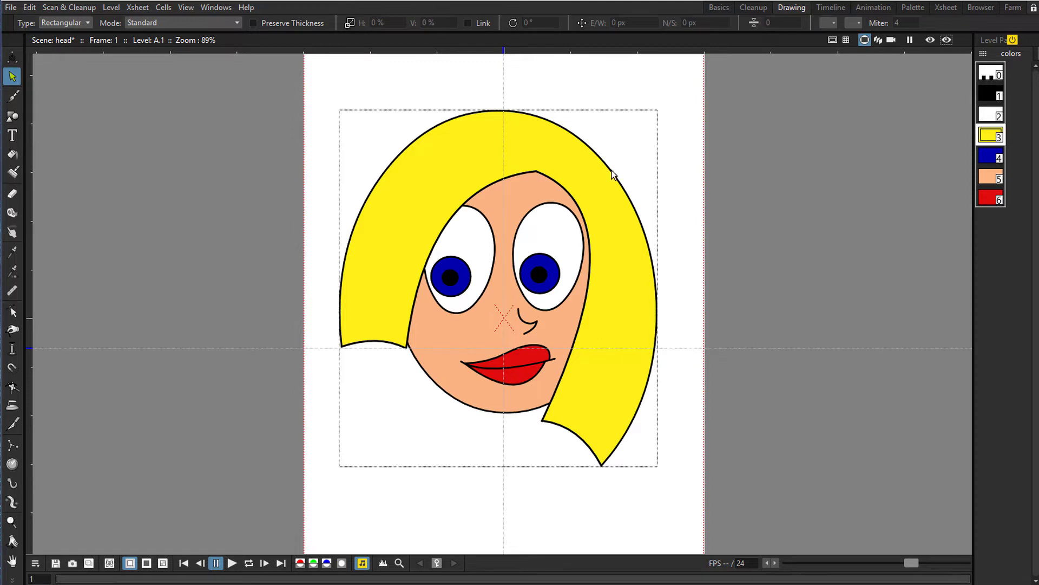
Adjust both curve handles of the hair's forehead peak with the Control Point Editor to give it a sharper point
{"action": "key", "text": "c"}
{"action": "left_click", "coordinate": [514, 170]}
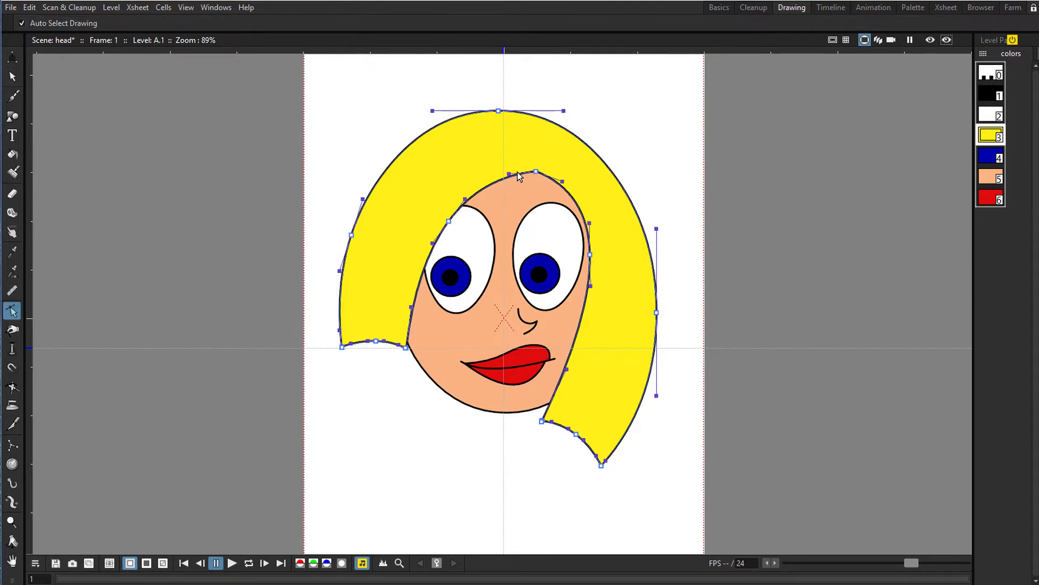
{"action": "scroll", "coordinate": [526, 176], "scroll_direction": "up", "scroll_amount": 4}
{"action": "scroll", "coordinate": [526, 177], "scroll_direction": "up", "scroll_amount": 2}
{"action": "left_click_drag", "start_coordinate": [634, 190], "coordinate": [629, 205]}
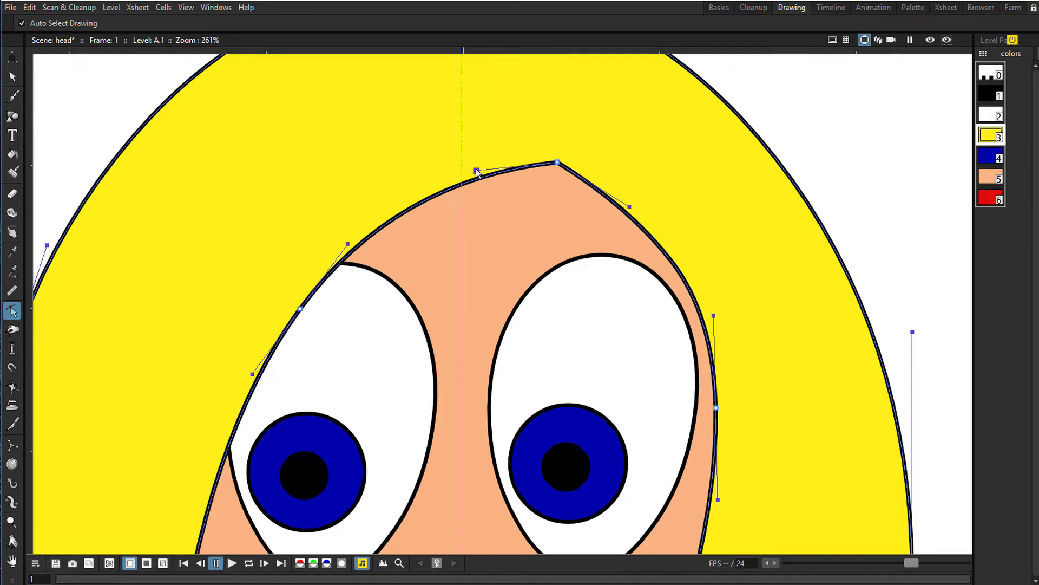
{"action": "left_click_drag", "start_coordinate": [476, 171], "coordinate": [463, 182]}
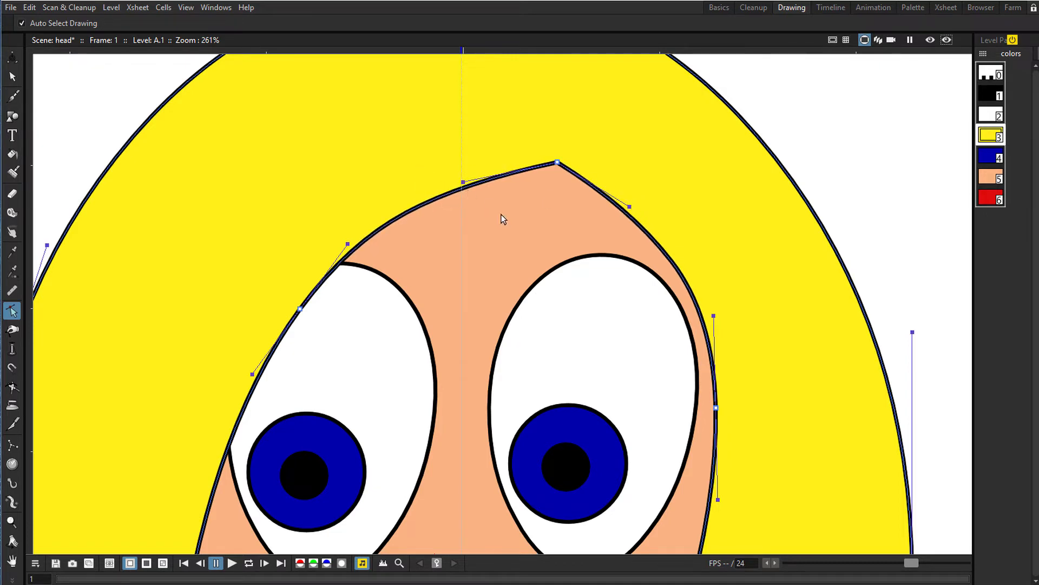
{"action": "scroll", "coordinate": [502, 215], "scroll_direction": "down", "scroll_amount": 4}
{"action": "left_click_drag", "start_coordinate": [545, 241], "coordinate": [475, 192]}
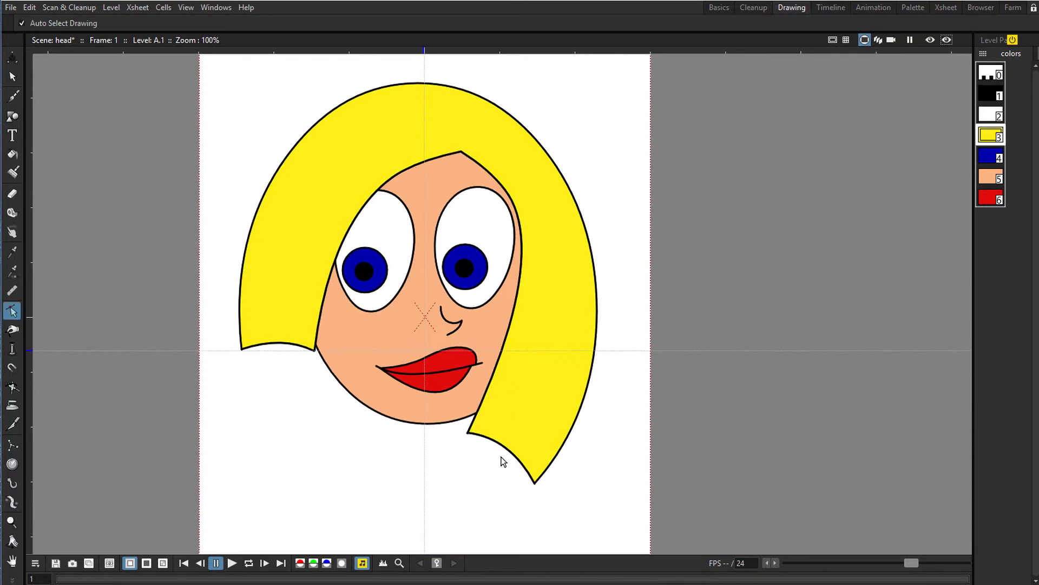
Move the lower outer tip of the long hair lock upward and outward, and pull out a handle on its outer side
{"action": "left_click", "coordinate": [538, 482]}
{"action": "scroll", "coordinate": [538, 487], "scroll_direction": "up", "scroll_amount": 3}
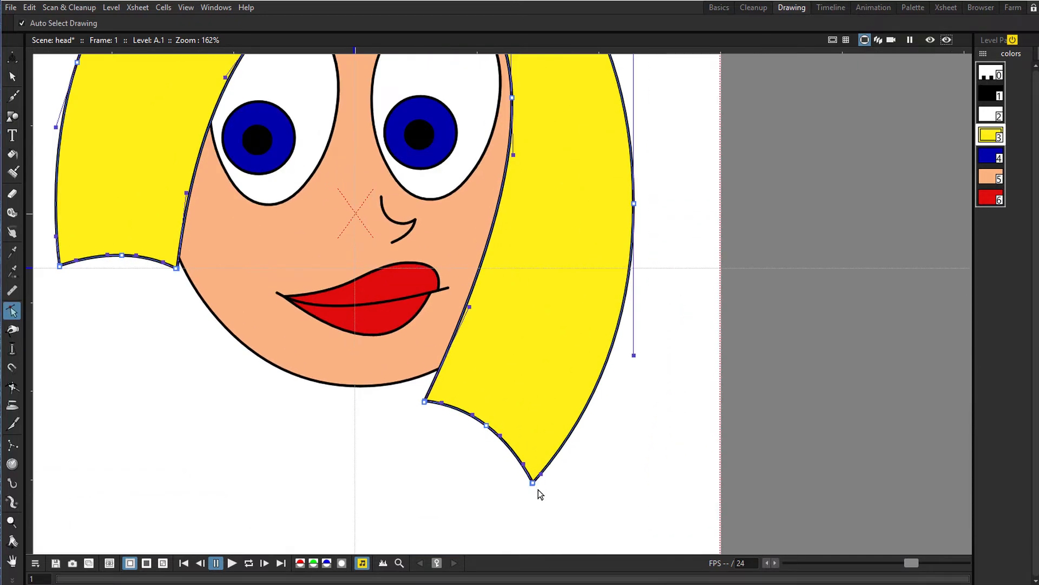
{"action": "left_click", "coordinate": [534, 482]}
{"action": "left_click", "coordinate": [553, 464], "text": "ctrl"}
{"action": "left_click_drag", "start_coordinate": [554, 467], "coordinate": [588, 428]}
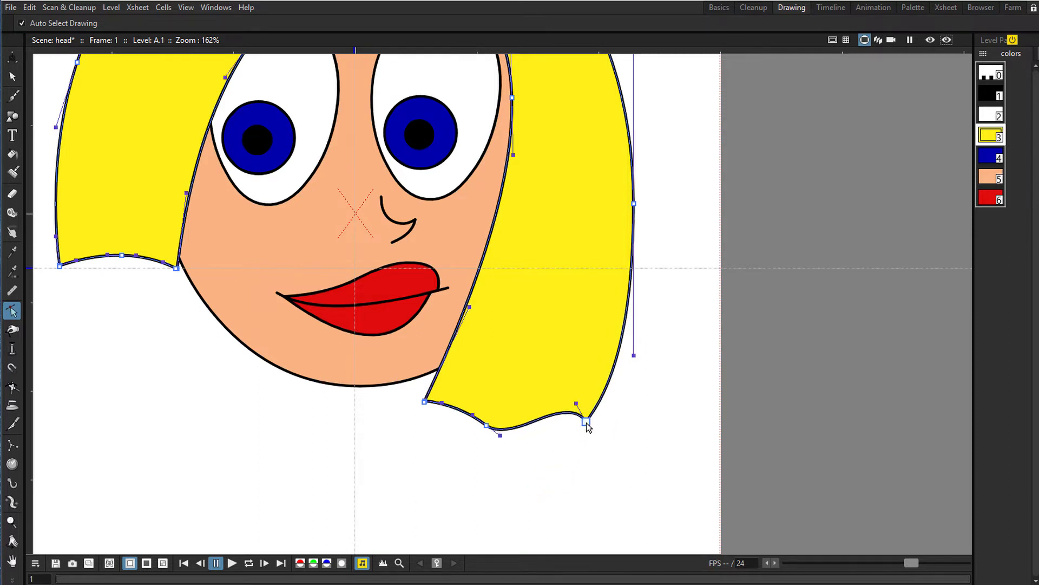
{"action": "left_click", "coordinate": [588, 423], "text": "alt"}
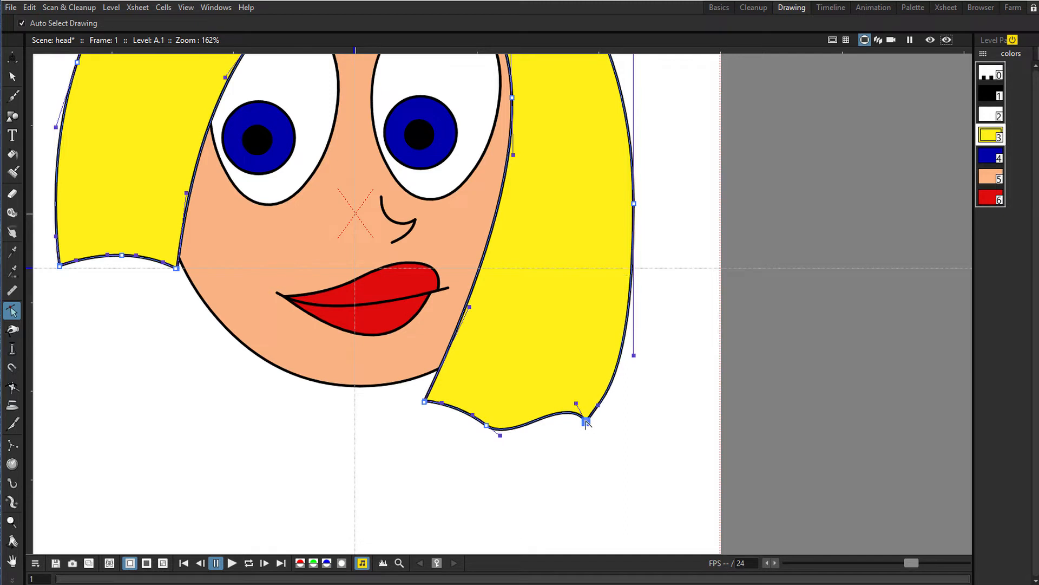
{"action": "left_click_drag", "start_coordinate": [575, 405], "coordinate": [554, 424]}
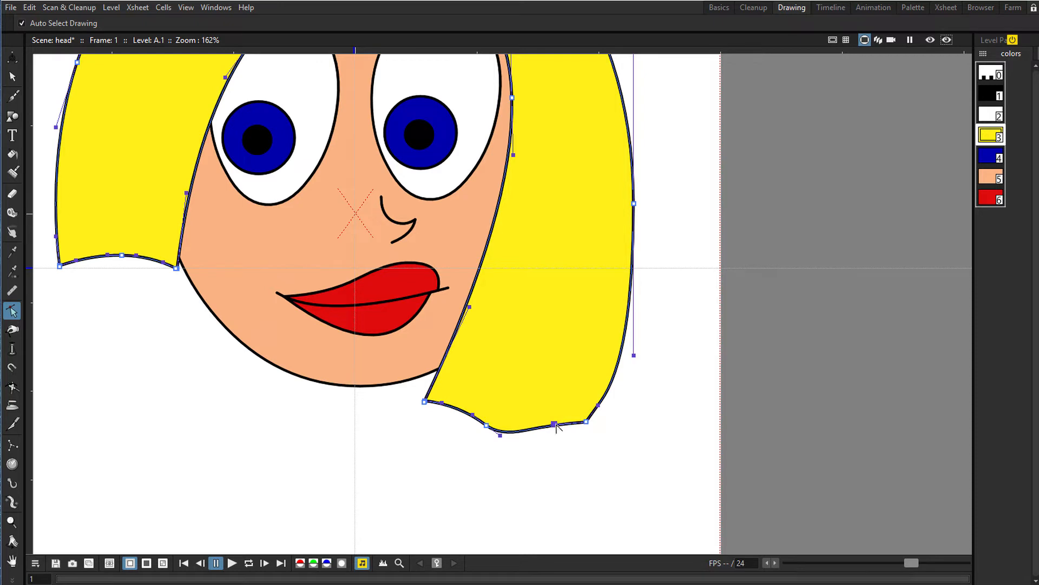
{"action": "left_click", "coordinate": [555, 424], "text": "alt"}
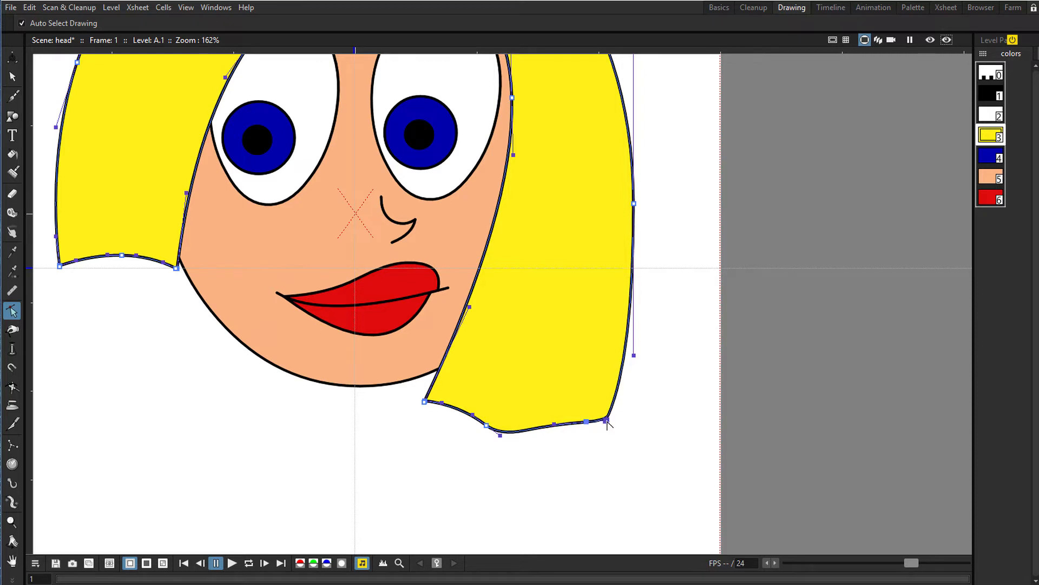
{"action": "mouse_move", "coordinate": [606, 419]}
{"action": "left_mouse_down"}
{"action": "mouse_move", "coordinate": [602, 411]}
{"action": "mouse_move", "coordinate": [604, 426]}
{"action": "left_mouse_up"}
{"action": "key", "text": "ctrl+z"}
{"action": "key", "text": "ctrl+z"}
{"action": "key", "text": "ctrl+z"}
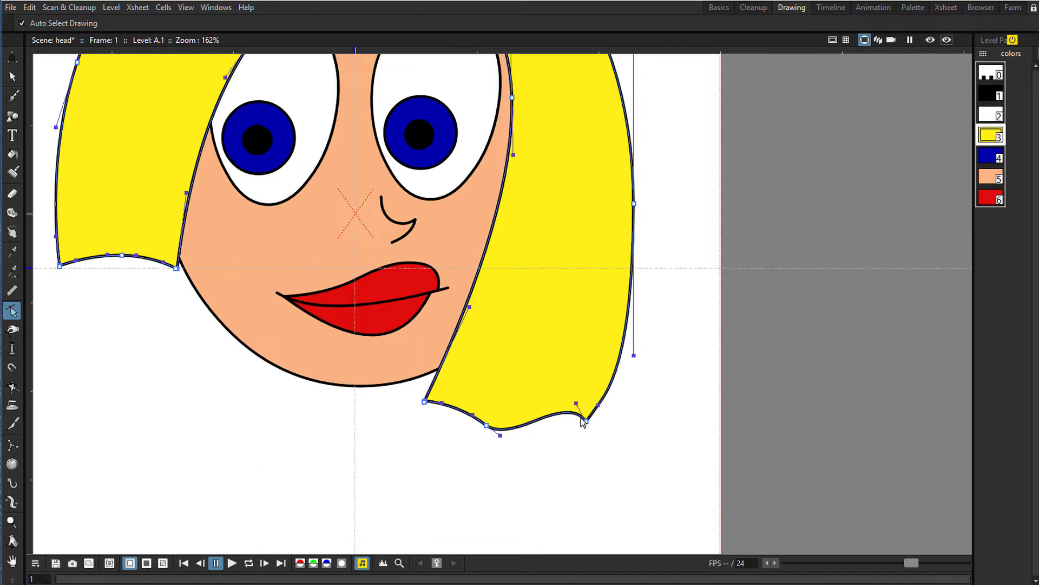
Reshape the long lock's lower edge into a soft wave by adjusting the outer corner's inner handle and the handle near the inner corner
{"action": "mouse_move", "coordinate": [576, 404]}
{"action": "left_mouse_down"}
{"action": "mouse_move", "coordinate": [560, 427]}
{"action": "mouse_move", "coordinate": [537, 434]}
{"action": "mouse_move", "coordinate": [485, 415]}
{"action": "left_mouse_up"}
{"action": "left_click", "coordinate": [448, 444]}
{"action": "scroll", "coordinate": [427, 428], "scroll_direction": "down", "scroll_amount": 2}
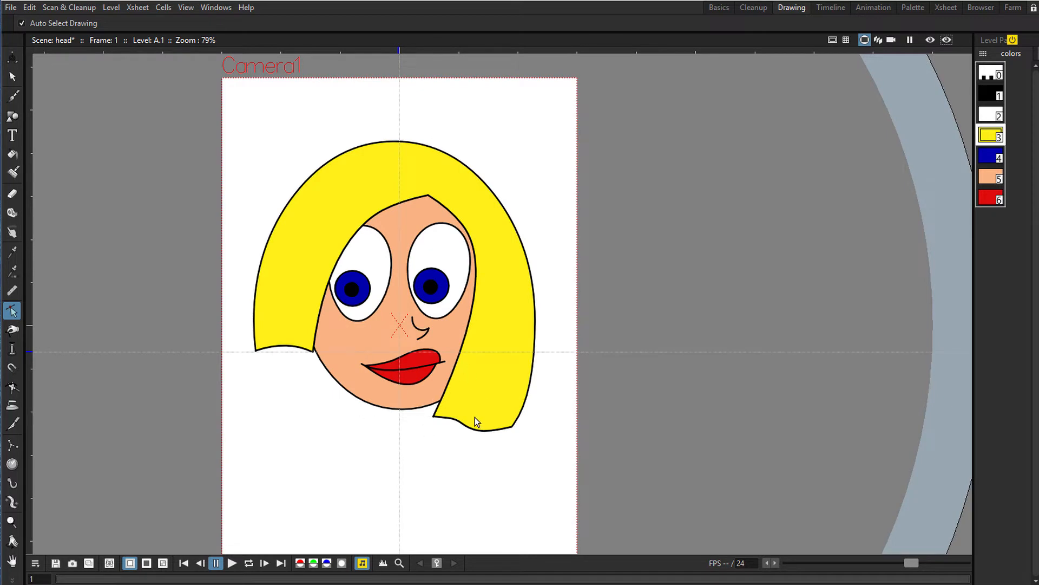
{"action": "scroll", "coordinate": [475, 420], "scroll_direction": "up", "scroll_amount": 4}
{"action": "left_click", "coordinate": [429, 431]}
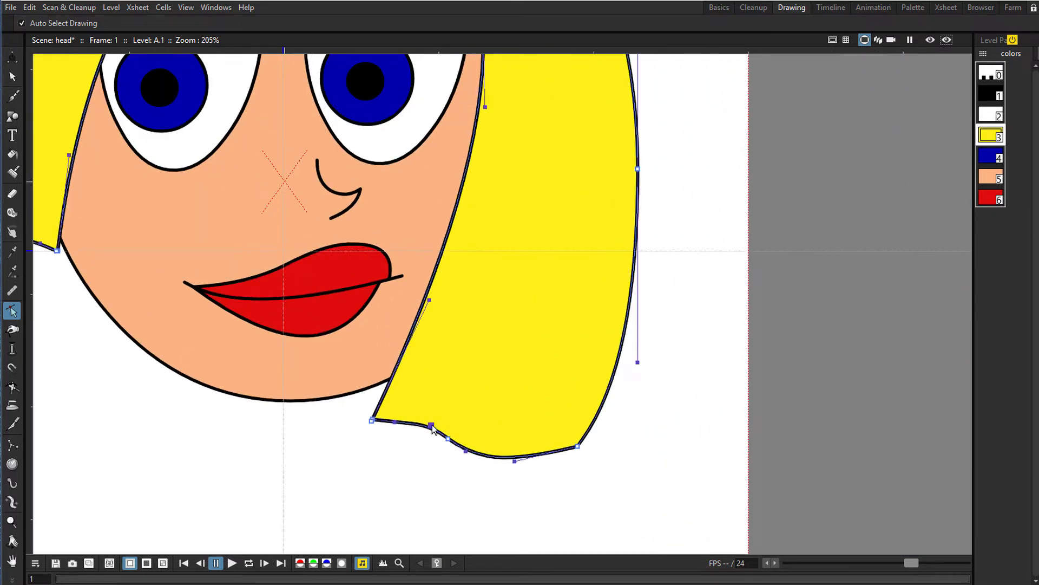
{"action": "left_click_drag", "start_coordinate": [430, 428], "coordinate": [425, 425]}
{"action": "scroll", "coordinate": [392, 425], "scroll_direction": "down", "scroll_amount": 4}
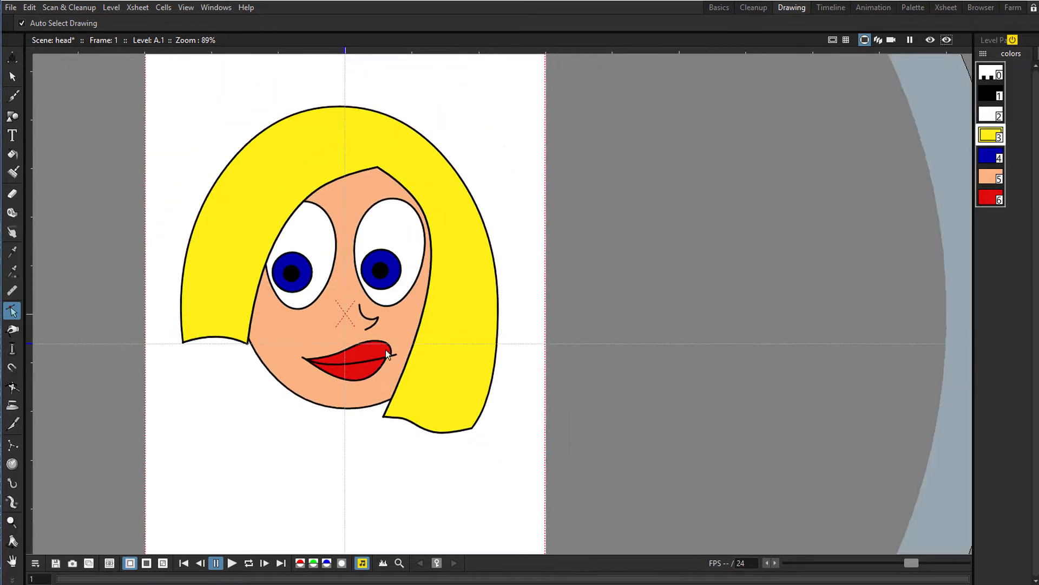
Draw a short parting arc in black style 1 from the forehead peak up to the hair's outer edge
{"action": "scroll", "coordinate": [436, 353], "scroll_direction": "up", "scroll_amount": 2}
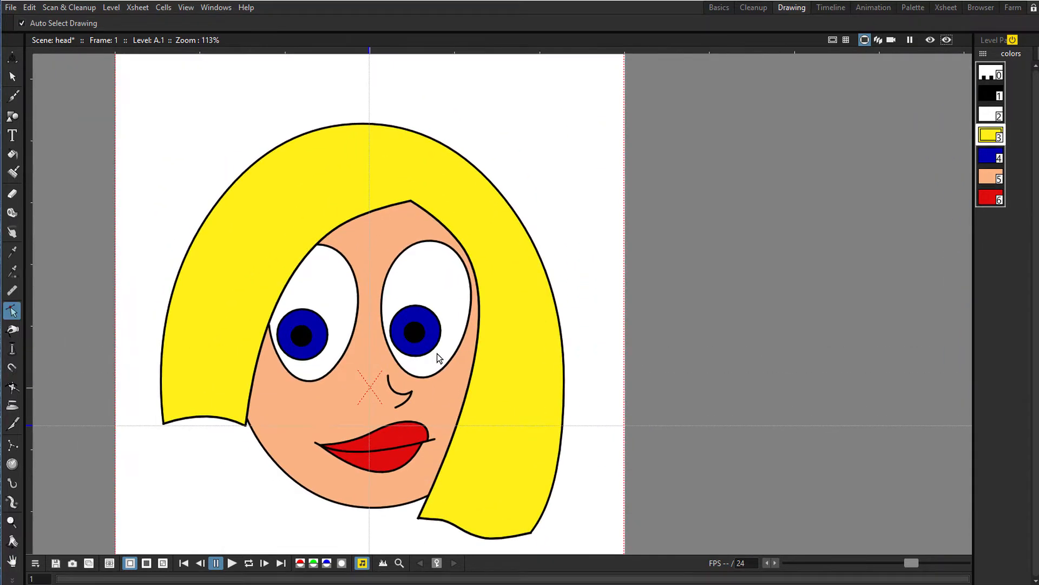
{"action": "left_click_drag", "start_coordinate": [429, 348], "coordinate": [424, 325]}
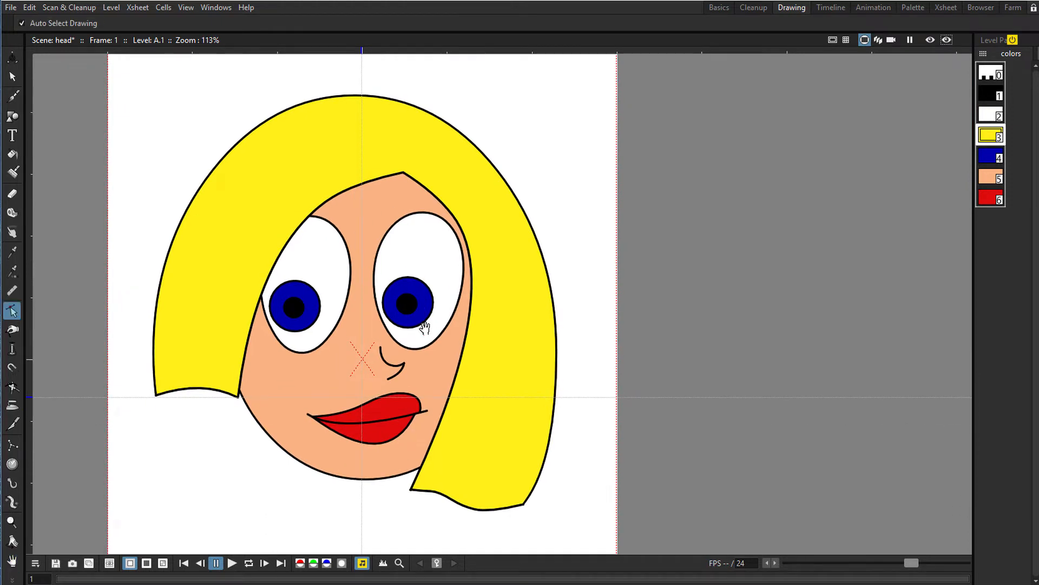
{"action": "key", "text": "g"}
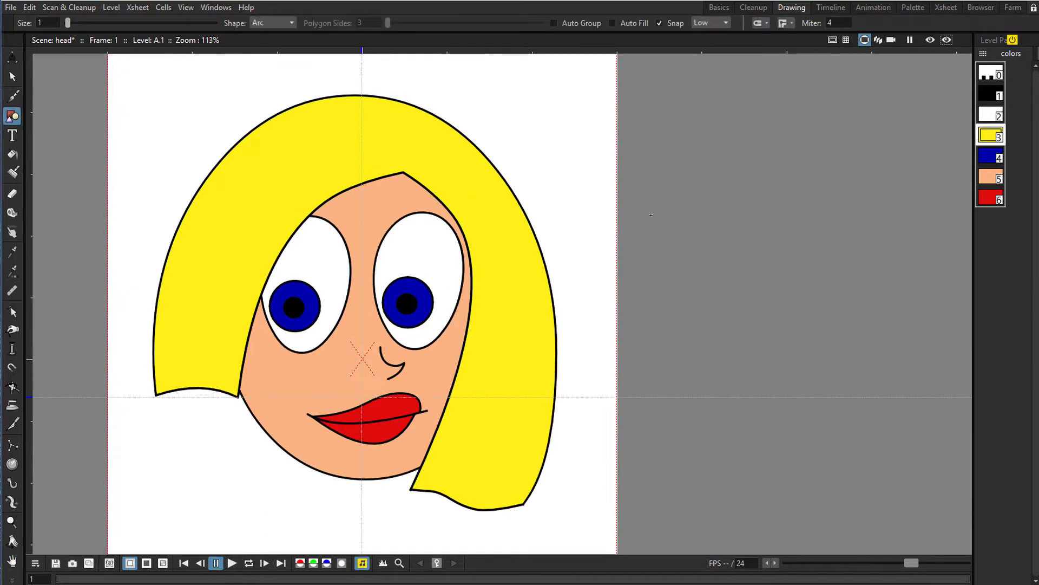
{"action": "left_click", "coordinate": [989, 93]}
{"action": "scroll", "coordinate": [469, 162], "scroll_direction": "up", "scroll_amount": 4}
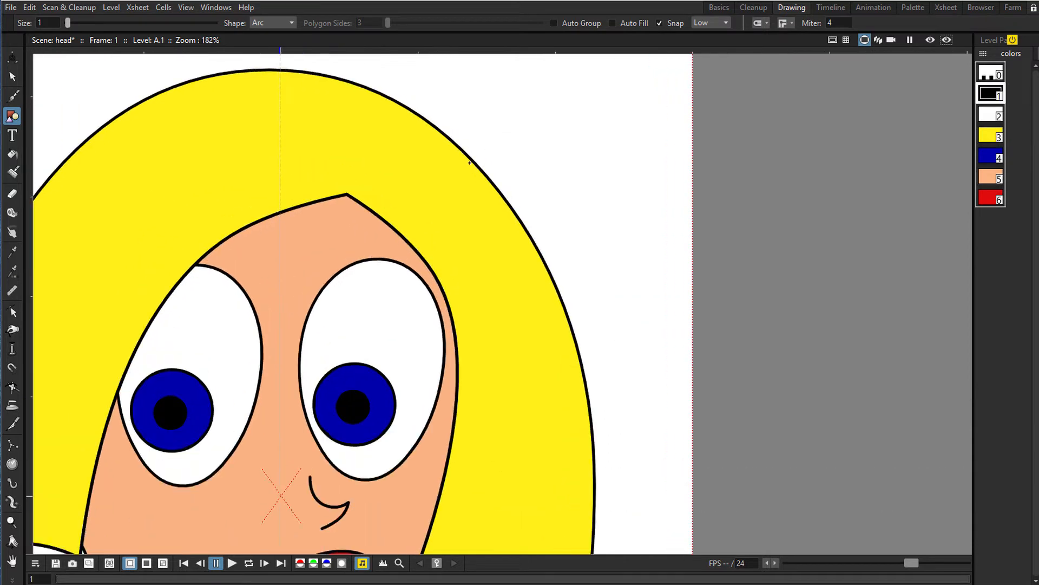
{"action": "left_click_drag", "start_coordinate": [346, 194], "coordinate": [422, 120]}
{"action": "left_click", "coordinate": [388, 135]}
Draw a long arc inside the long lock from its upper outer edge down to its lower edge
{"action": "scroll", "coordinate": [474, 223], "scroll_direction": "down", "scroll_amount": 3}
{"action": "scroll", "coordinate": [476, 301], "scroll_direction": "up", "scroll_amount": 2}
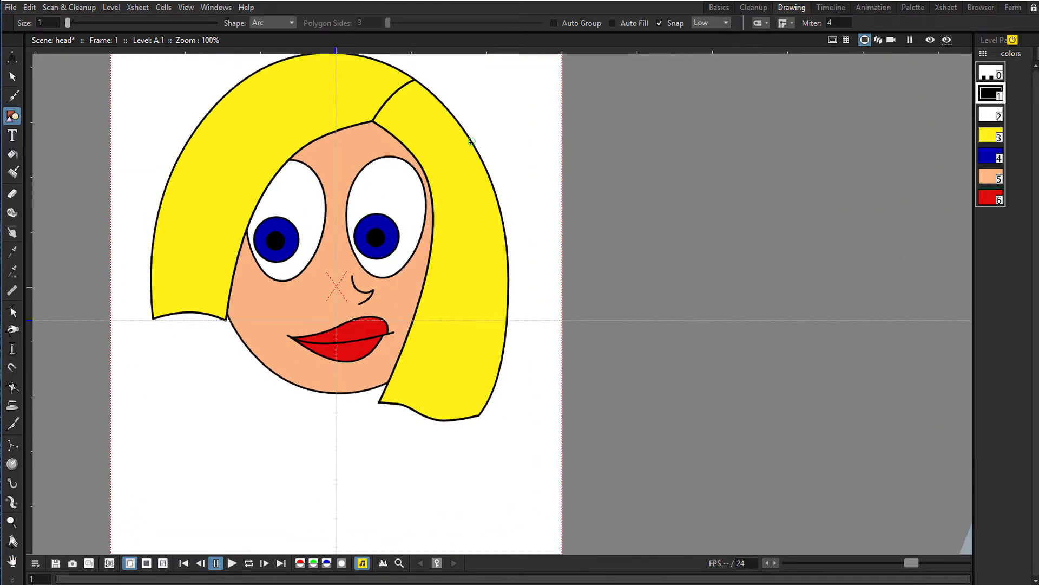
{"action": "left_click_drag", "start_coordinate": [471, 140], "coordinate": [457, 419]}
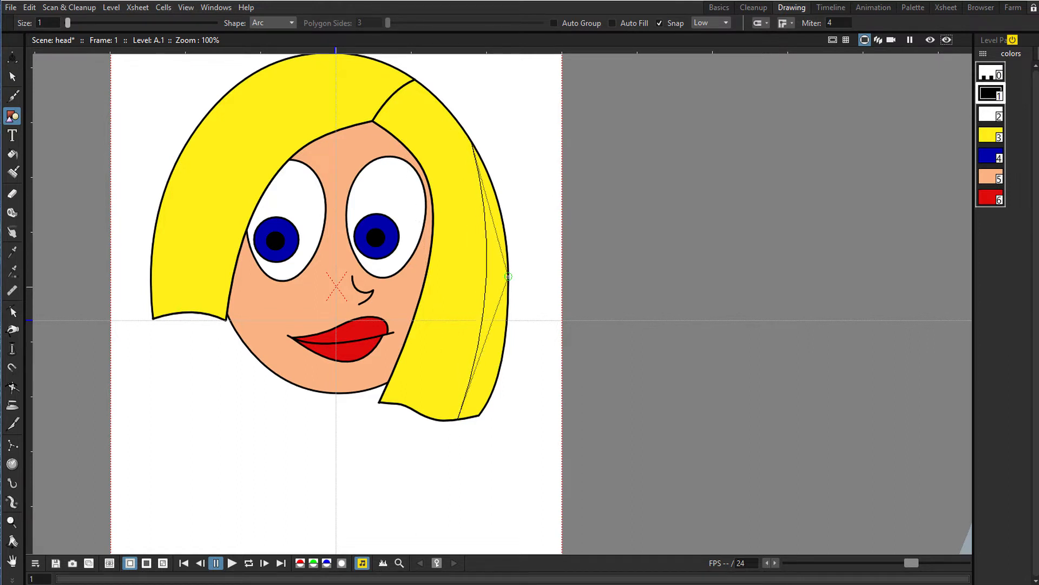
{"action": "left_click", "coordinate": [508, 276]}
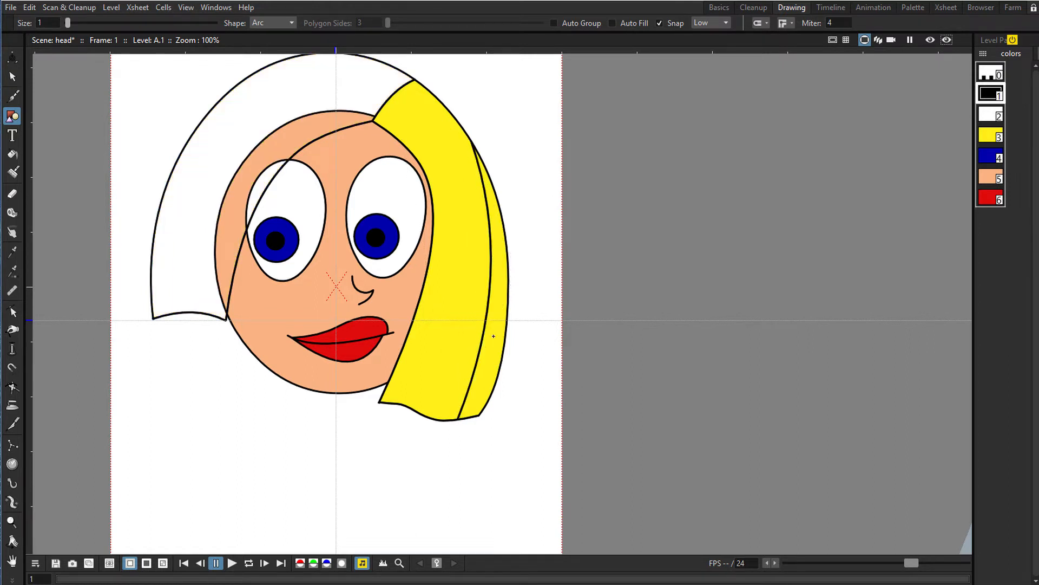
Fill the short-side hair section and the narrow outer strip with yellow style 3, and return to the Geometric tool
{"action": "left_click", "coordinate": [988, 137]}
{"action": "key", "text": "f"}
{"action": "left_click", "coordinate": [344, 94]}
{"action": "key", "text": "s"}
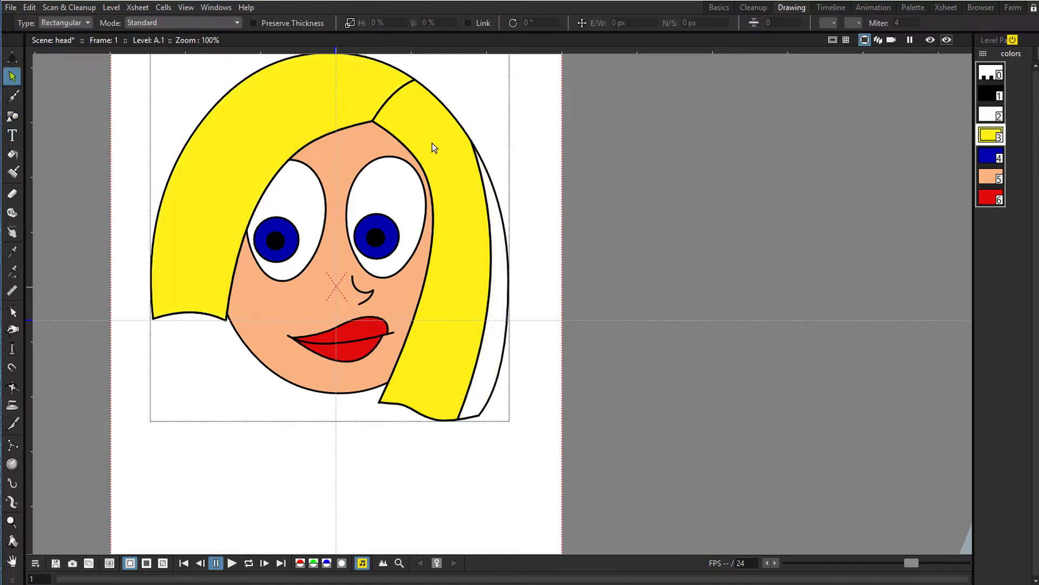
{"action": "key", "text": "f"}
{"action": "left_click", "coordinate": [501, 252]}
{"action": "key", "text": "s"}
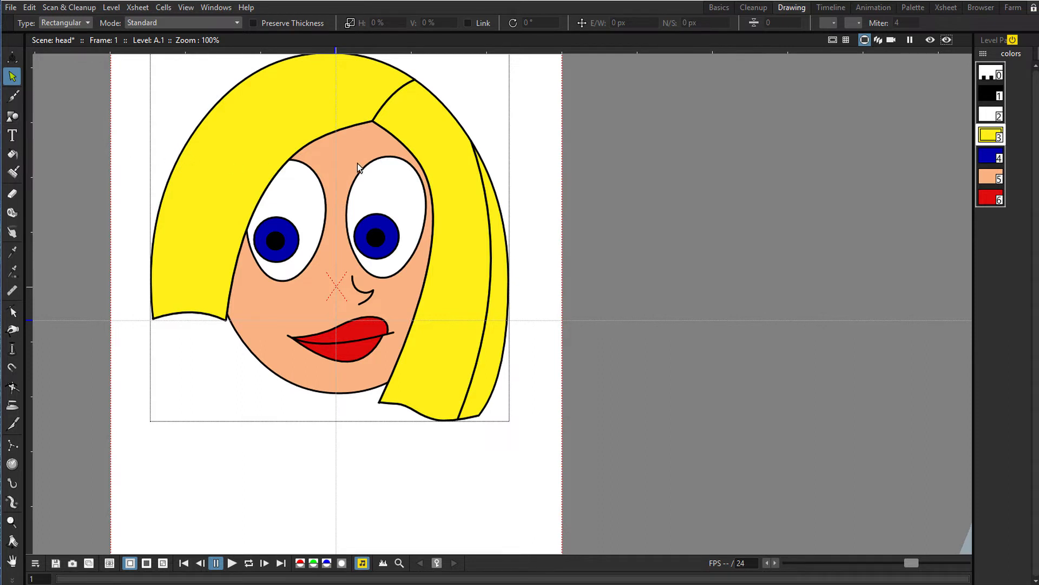
{"action": "key", "text": "g"}
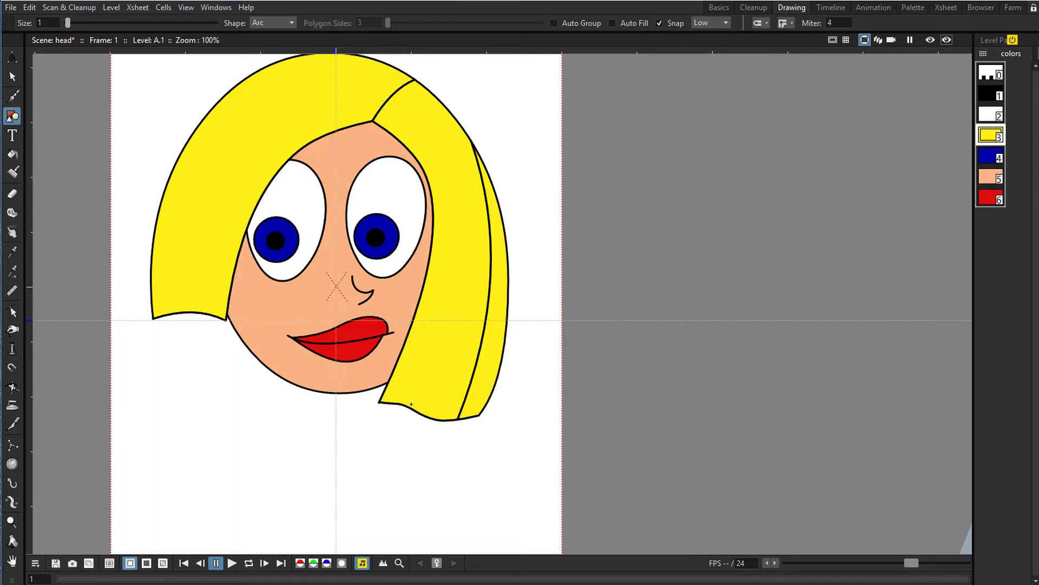
{"action": "left_click", "coordinate": [384, 105]}
{"action": "left_click", "coordinate": [427, 351]}
{"action": "key", "text": "Escape"}
Draw a strand arc in black style 1 from the parting line down through the long lock, ending above its lower edge
{"action": "left_click", "coordinate": [986, 95]}
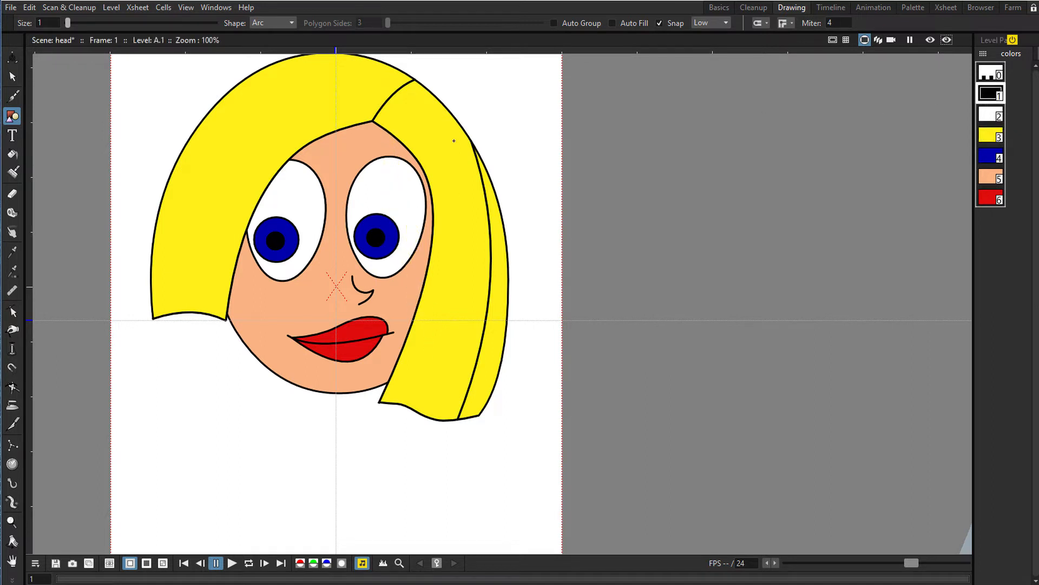
{"action": "left_click", "coordinate": [382, 106]}
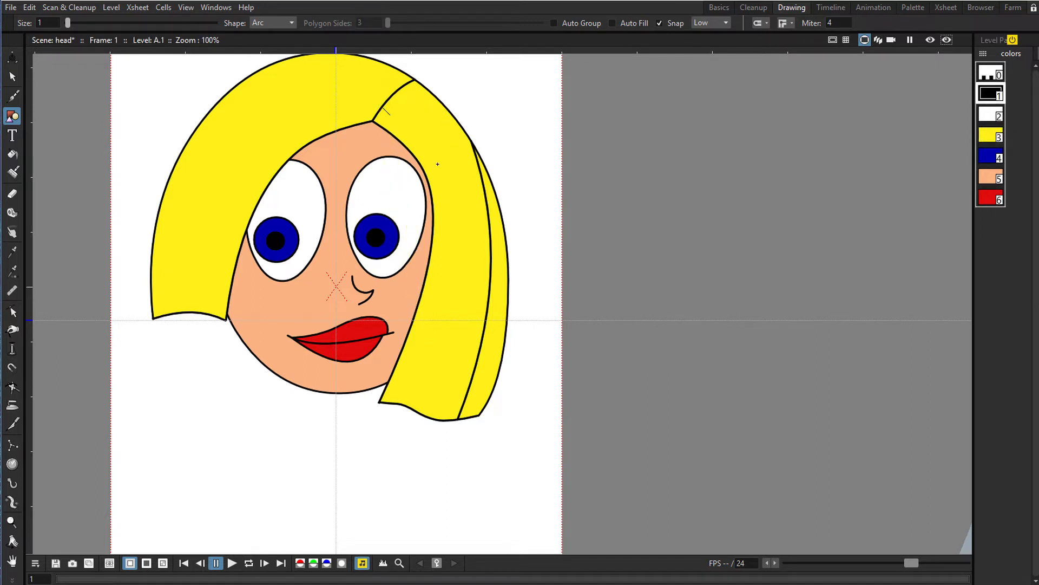
{"action": "left_click", "coordinate": [431, 361]}
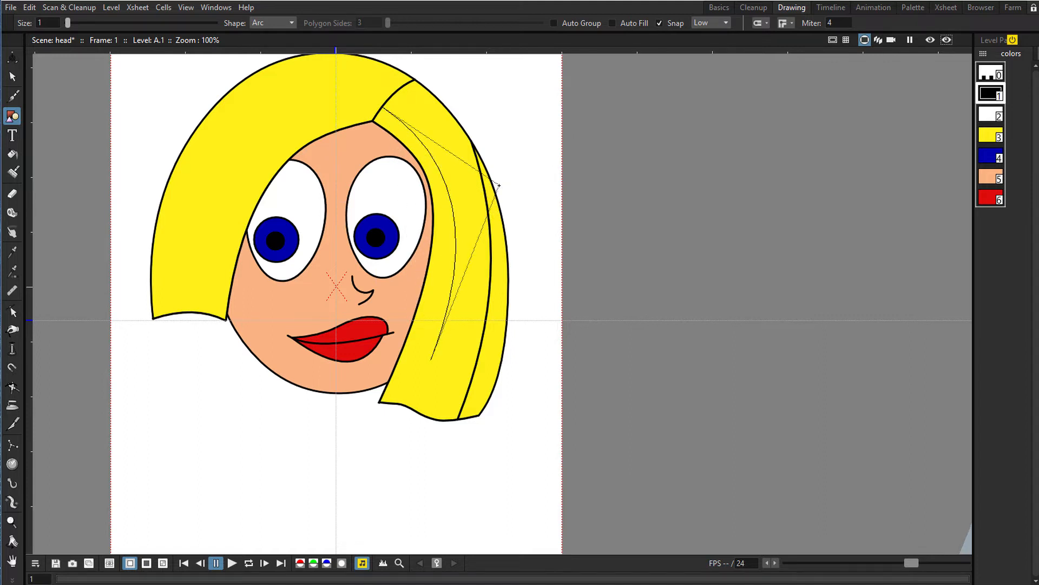
{"action": "left_click", "coordinate": [498, 181]}
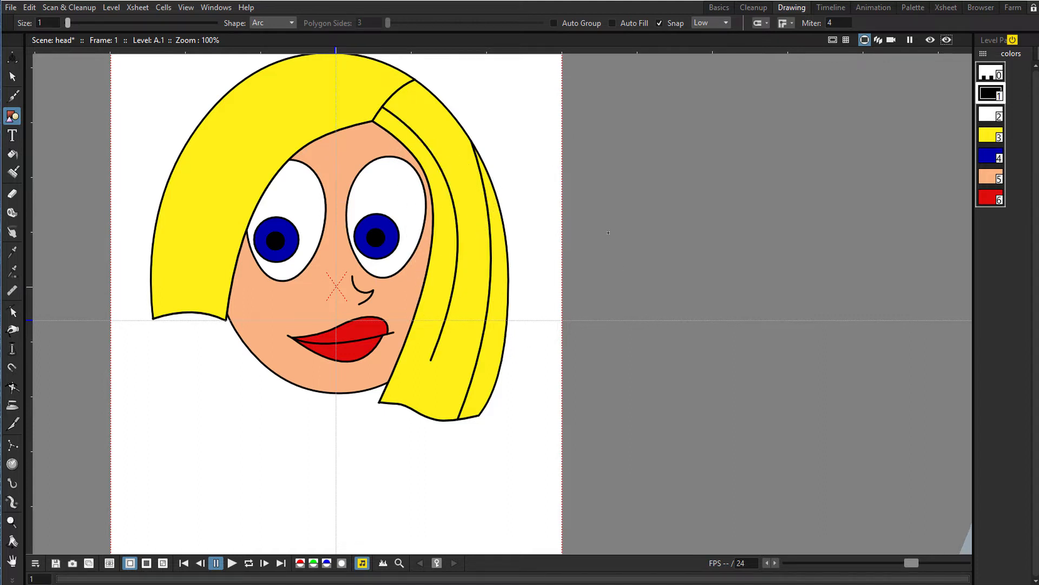
{"action": "left_click", "coordinate": [402, 89]}
{"action": "left_click", "coordinate": [471, 166]}
{"action": "left_click", "coordinate": [437, 103]}
{"action": "key", "text": "ctrl+z"}
Draw a long arc from the hair's crown to the short side's lower edge and a shorter strand arc near the outer edge
{"action": "left_click_drag", "start_coordinate": [278, 132], "coordinate": [349, 173]}
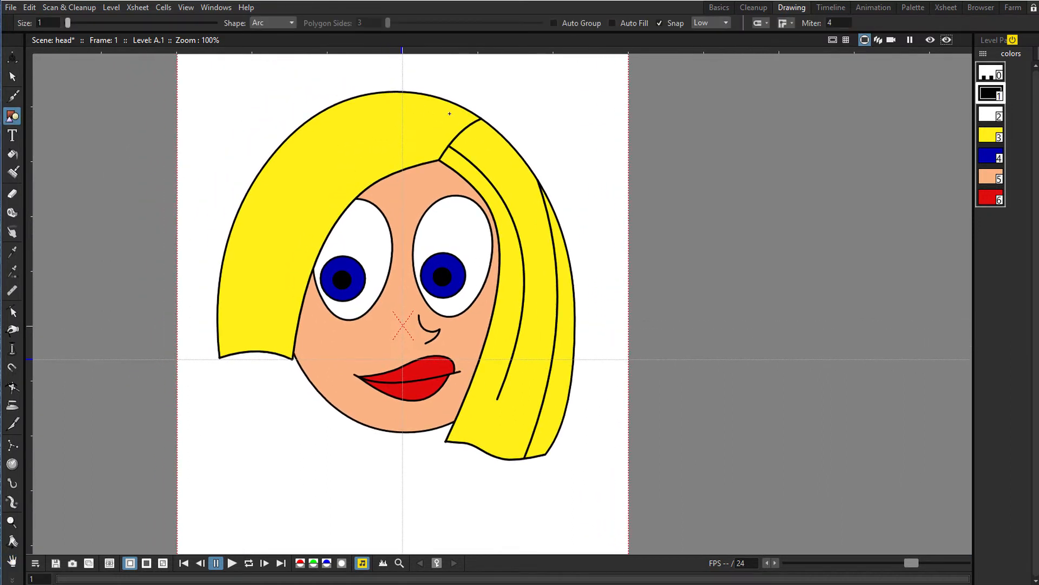
{"action": "scroll", "coordinate": [430, 96], "scroll_direction": "up", "scroll_amount": 1}
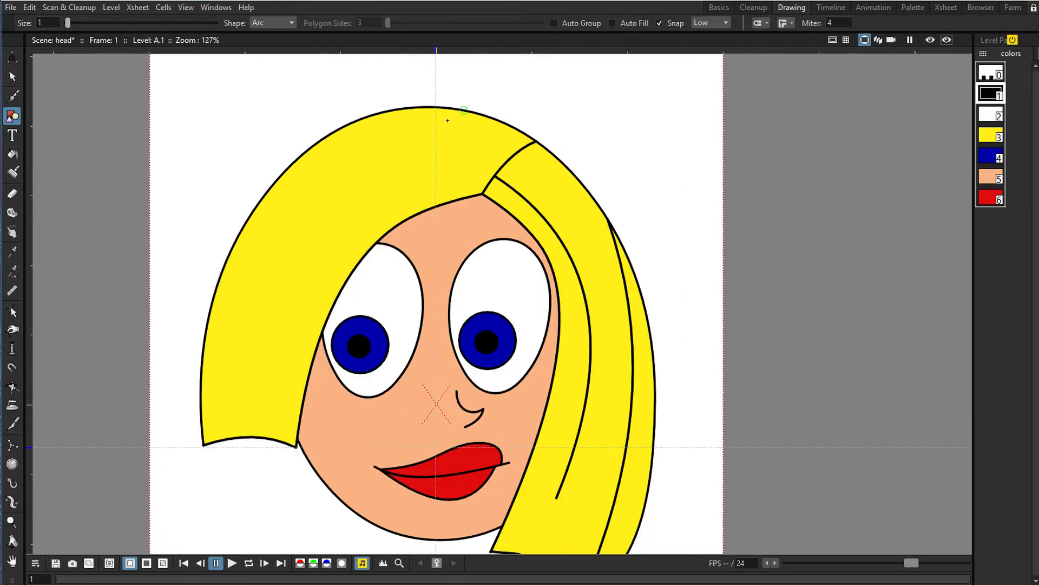
{"action": "left_click_drag", "start_coordinate": [467, 112], "coordinate": [242, 438]}
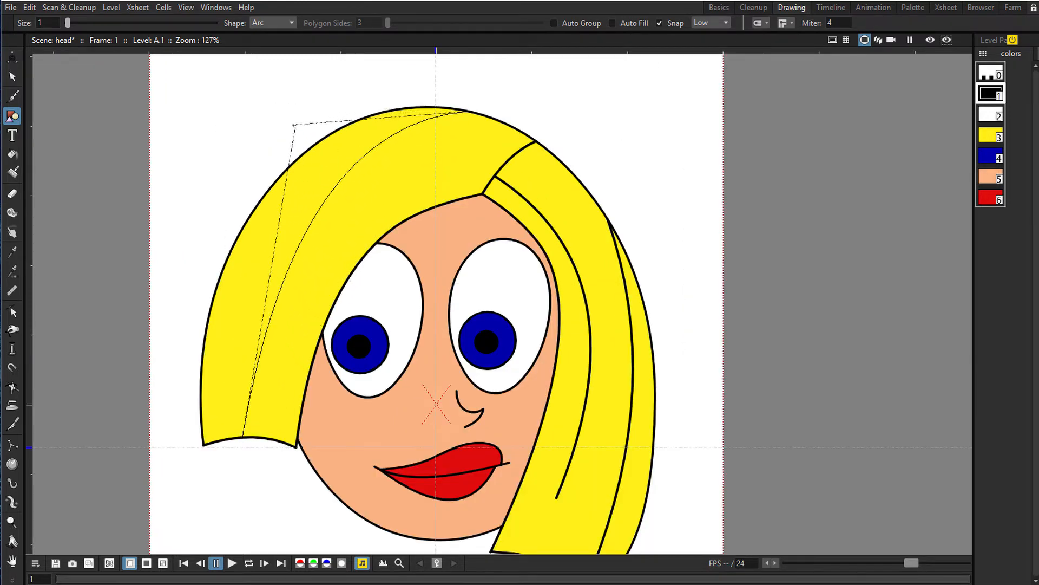
{"action": "left_click", "coordinate": [292, 121]}
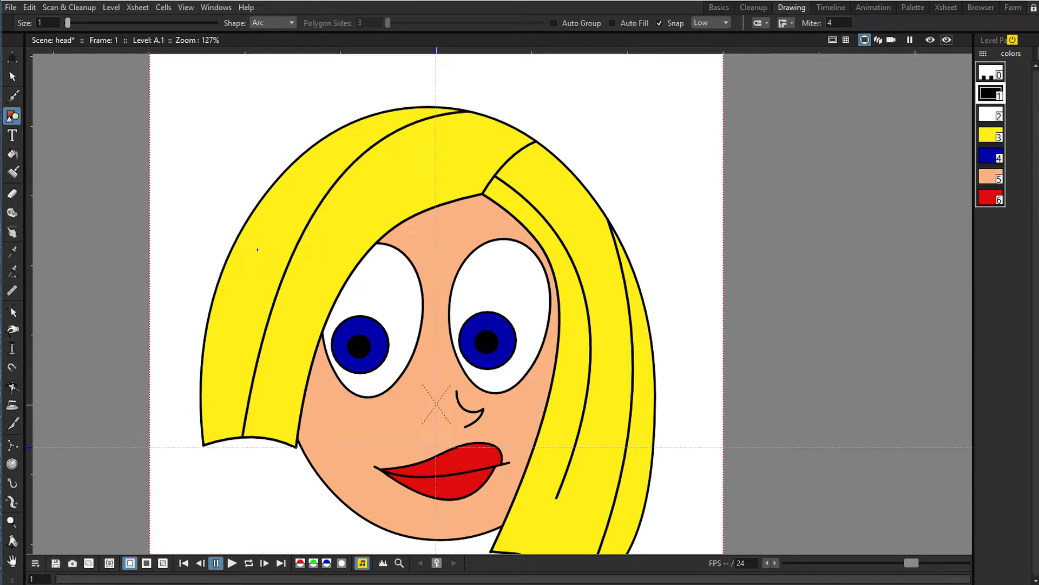
{"action": "left_click_drag", "start_coordinate": [258, 249], "coordinate": [219, 420]}
{"action": "left_click", "coordinate": [214, 295]}
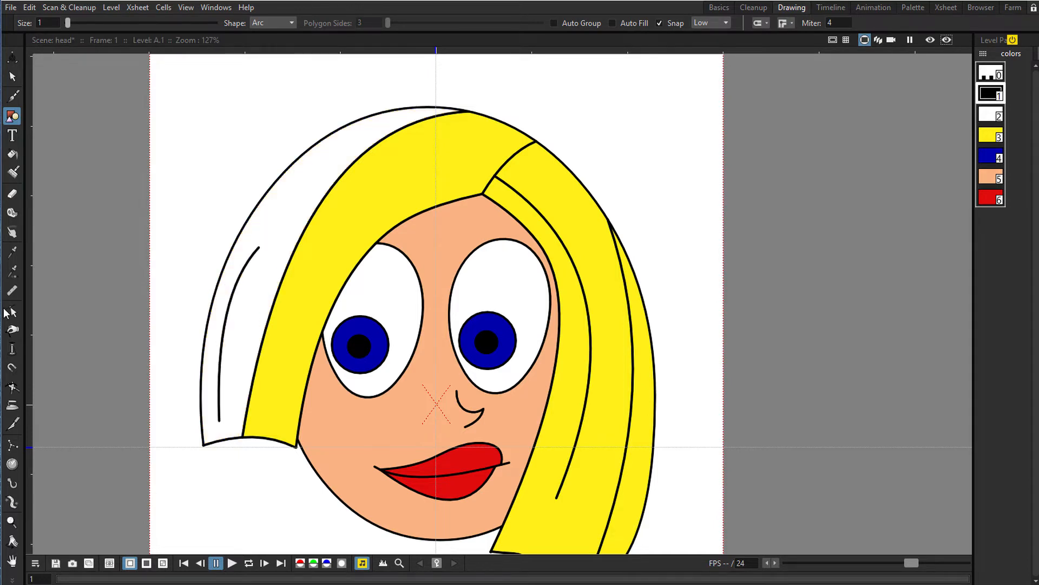
Fill the outer section of the short-side hair with yellow style 3
{"action": "key", "text": "f"}
{"action": "left_click", "coordinate": [990, 136]}
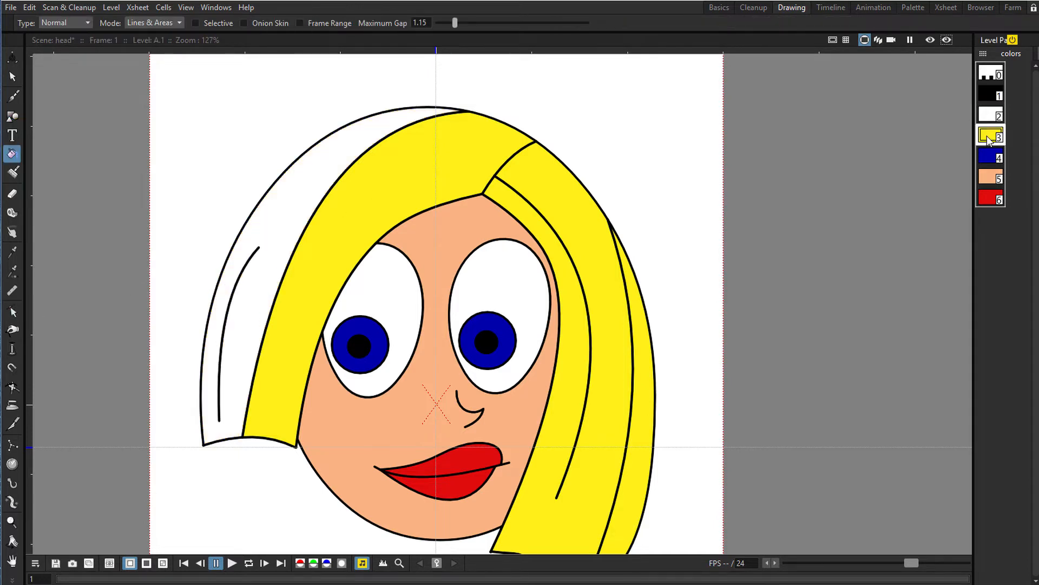
{"action": "left_click", "coordinate": [287, 193]}
Select all the hair strokes, including the strand lines, and group them into a single object
{"action": "key", "text": "s"}
{"action": "key", "text": "ctrl+a"}
{"action": "scroll", "coordinate": [228, 142], "scroll_direction": "down", "scroll_amount": 1}
{"action": "scroll", "coordinate": [226, 145], "scroll_direction": "down", "scroll_amount": 4}
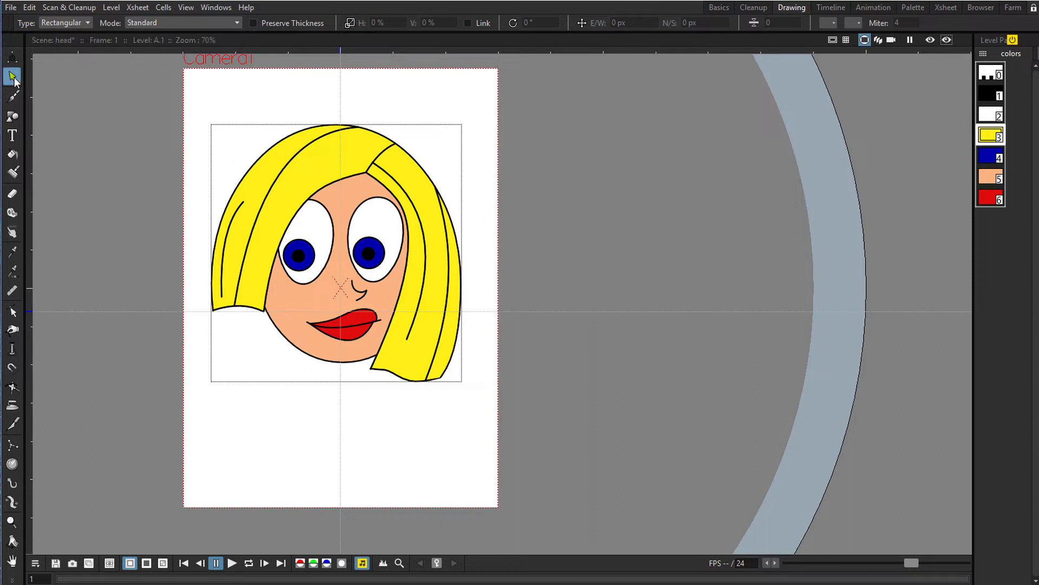
{"action": "key", "text": "ctrl+a"}
{"action": "left_click", "coordinate": [232, 210], "text": "shift"}
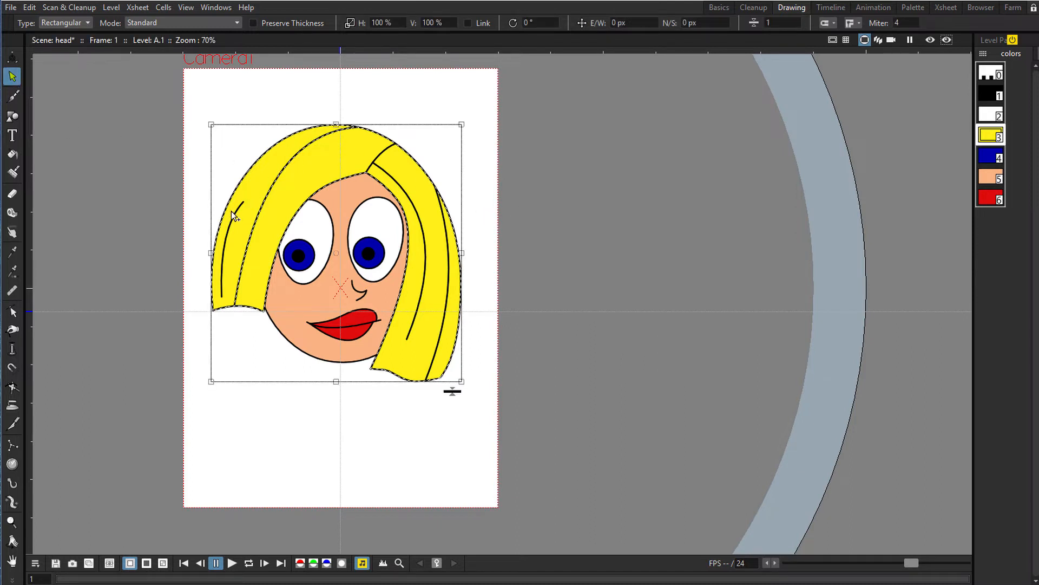
{"action": "left_click", "coordinate": [381, 152], "text": "shift"}
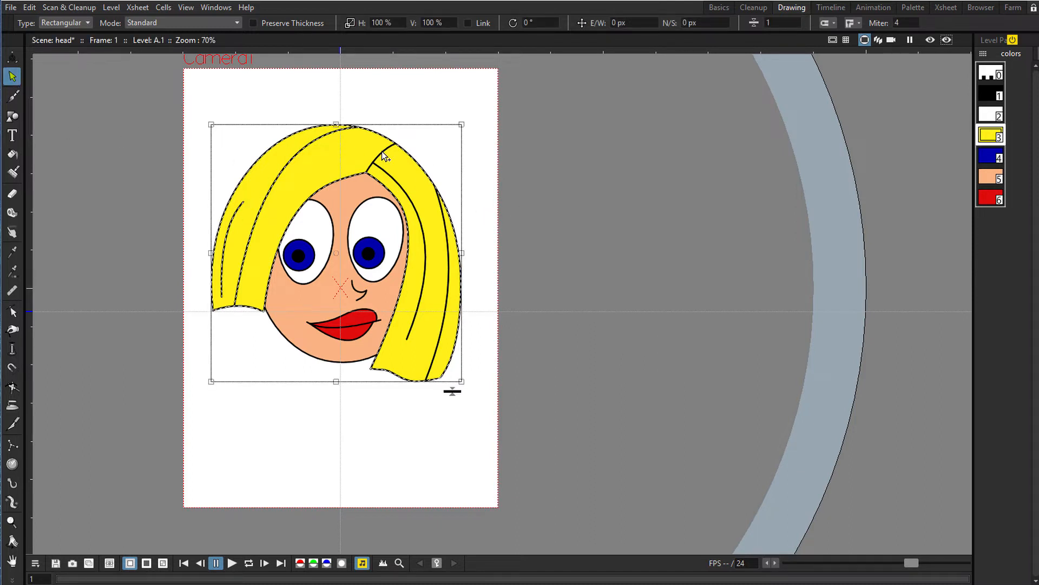
{"action": "right_click", "coordinate": [447, 225]}
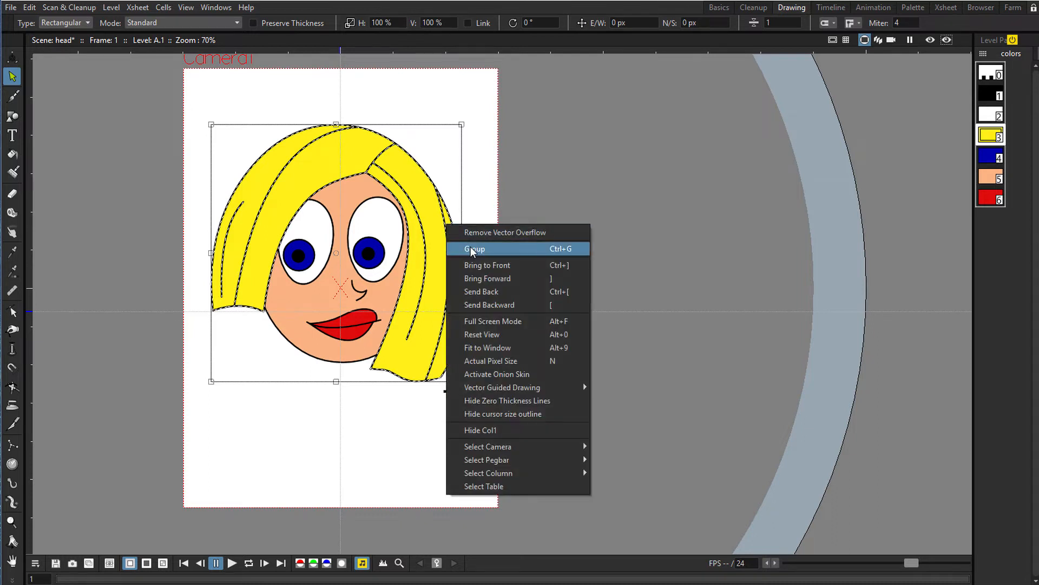
{"action": "left_click", "coordinate": [470, 247]}
{"action": "left_click", "coordinate": [419, 170]}
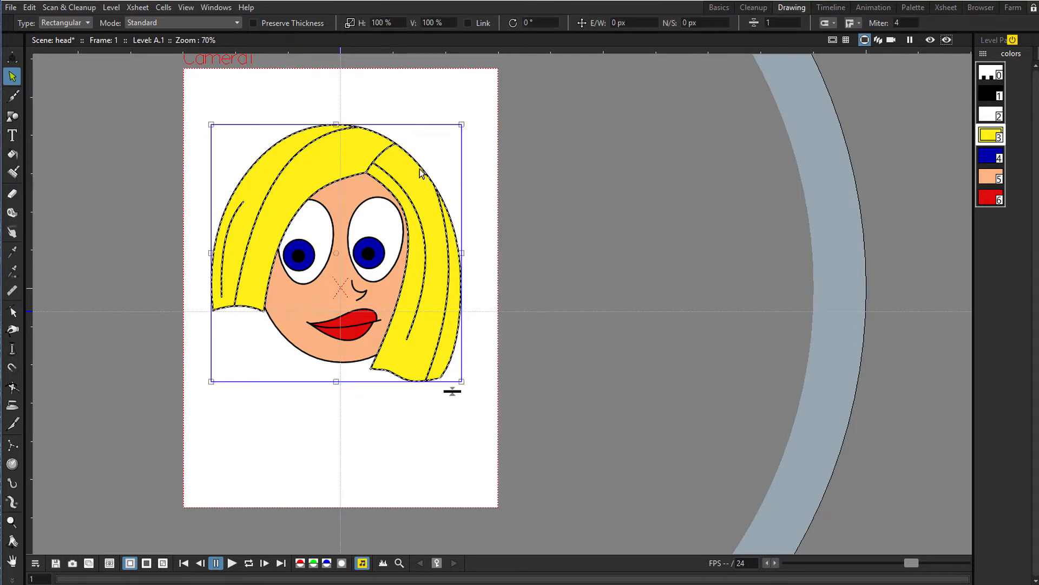
{"action": "left_click", "coordinate": [448, 161]}
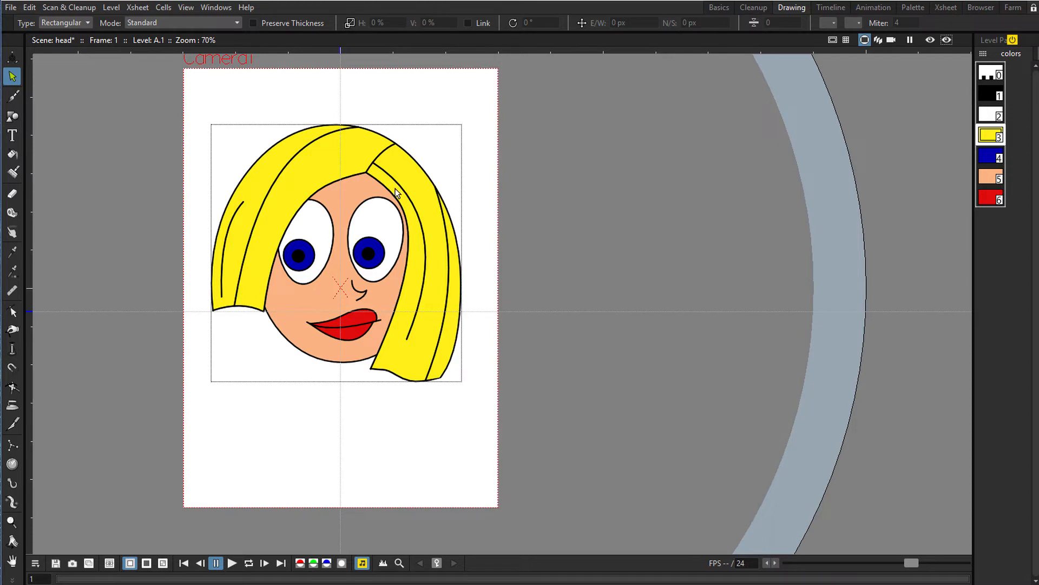
Draw an eyebrow arc in black style 1 above the eye beside the long hair, running from the forehead into the hair
{"action": "left_click", "coordinate": [12, 115]}
{"action": "scroll", "coordinate": [378, 159], "scroll_direction": "up", "scroll_amount": 2}
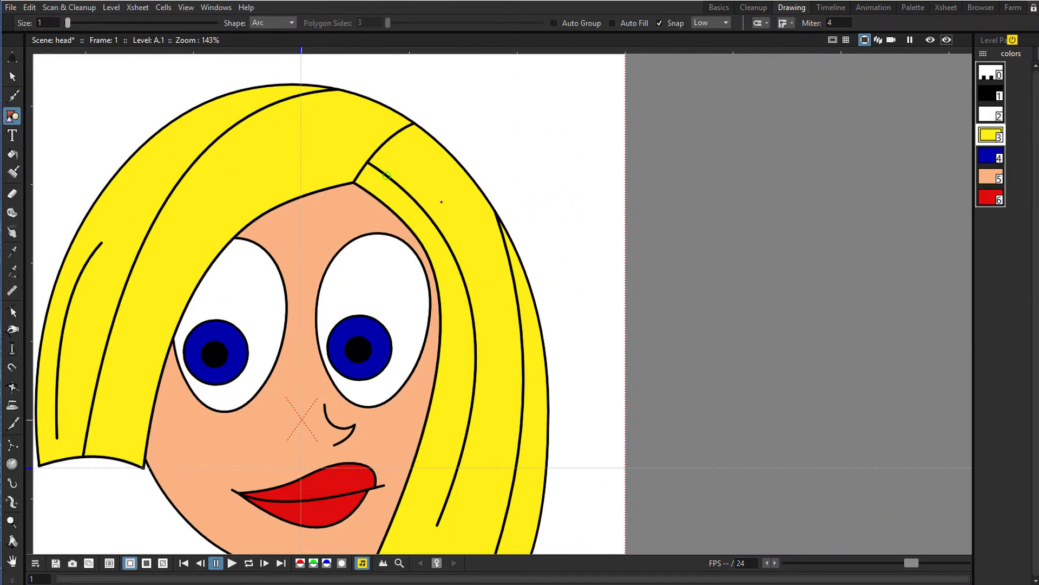
{"action": "left_click", "coordinate": [991, 95]}
{"action": "scroll", "coordinate": [364, 294], "scroll_direction": "up", "scroll_amount": 1}
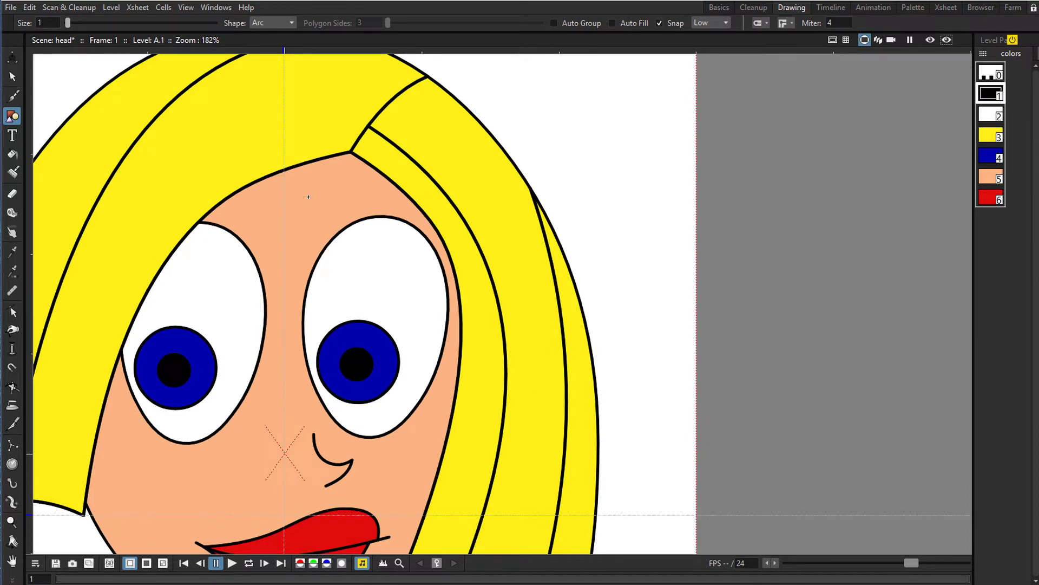
{"action": "left_click_drag", "start_coordinate": [444, 206], "coordinate": [472, 203]}
{"action": "left_click", "coordinate": [478, 214]}
{"action": "left_click", "coordinate": [340, 158]}
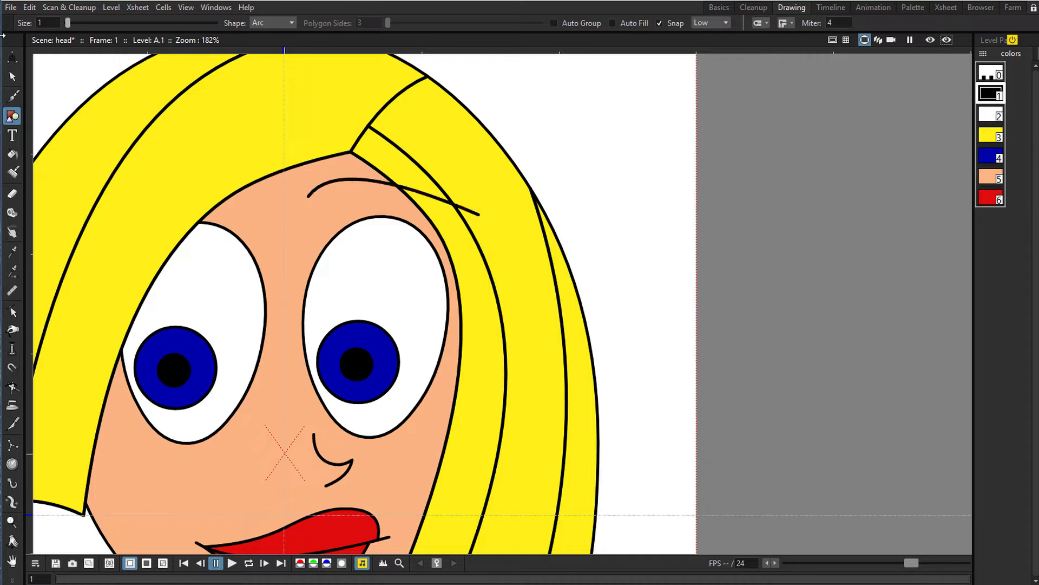
Reshape the eyebrow with the Control Point Editor, adjusting its outer end so that the tail curves downward
{"action": "left_click", "coordinate": [16, 77]}
{"action": "key", "text": "c"}
{"action": "left_click", "coordinate": [478, 213]}
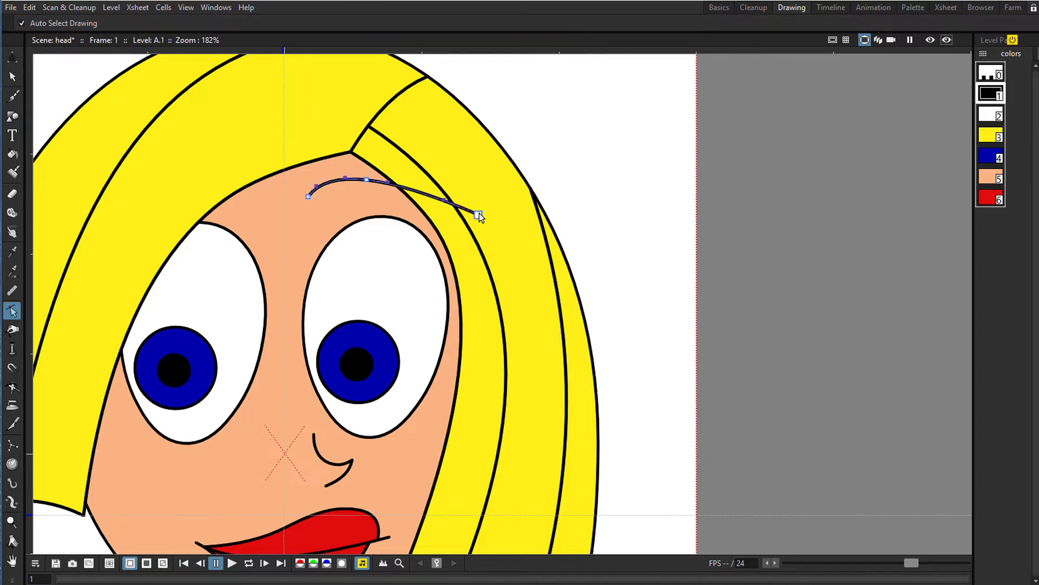
{"action": "left_click_drag", "start_coordinate": [479, 213], "coordinate": [434, 203]}
{"action": "left_click", "coordinate": [560, 179]}
{"action": "scroll", "coordinate": [561, 179], "scroll_direction": "down", "scroll_amount": 5}
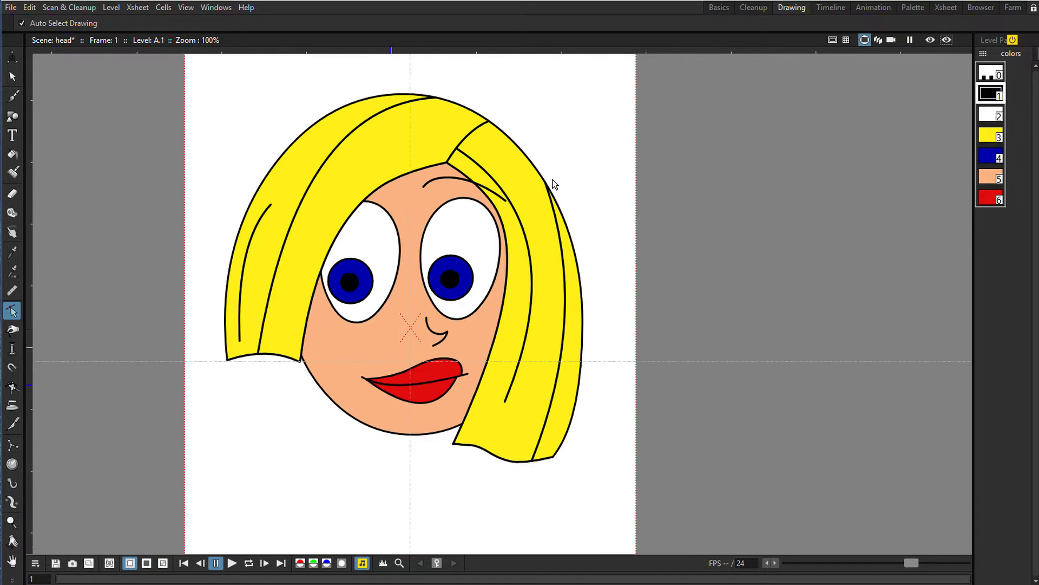
Thicken the eyebrow's inner end and upper curve with the Pump tool, leaving the tail thin
{"action": "scroll", "coordinate": [406, 225], "scroll_direction": "up", "scroll_amount": 2}
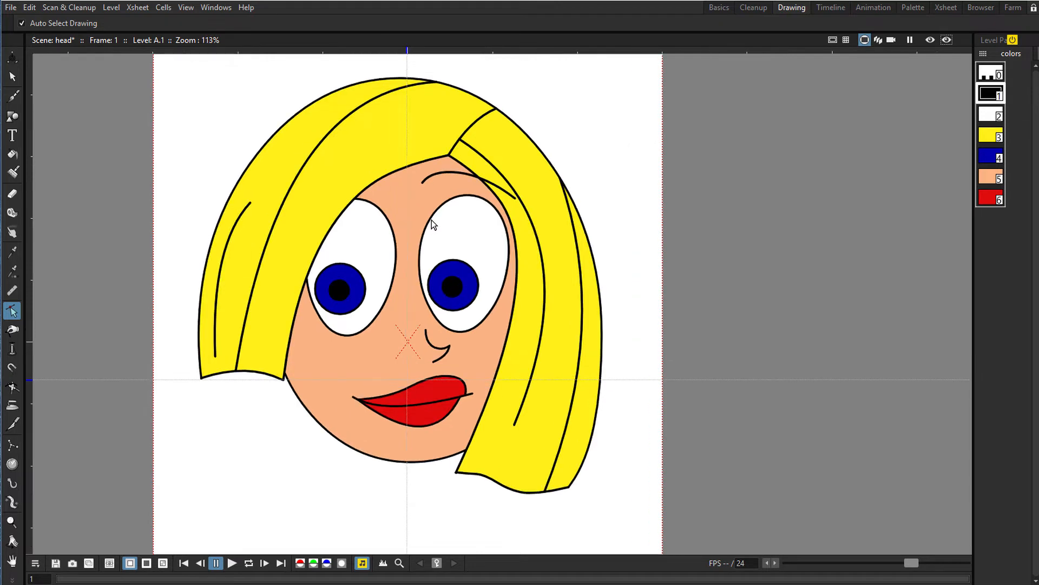
{"action": "key", "text": "space"}
{"action": "left_click_drag", "start_coordinate": [399, 174], "coordinate": [381, 228]}
{"action": "scroll", "coordinate": [384, 227], "scroll_direction": "up", "scroll_amount": 3}
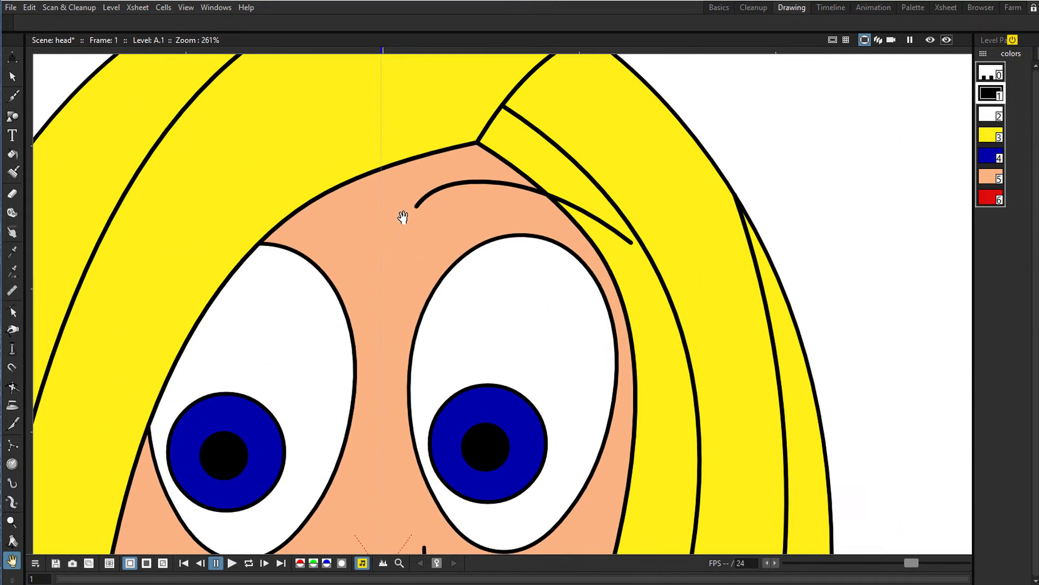
{"action": "key", "text": "s"}
{"action": "left_click", "coordinate": [428, 195]}
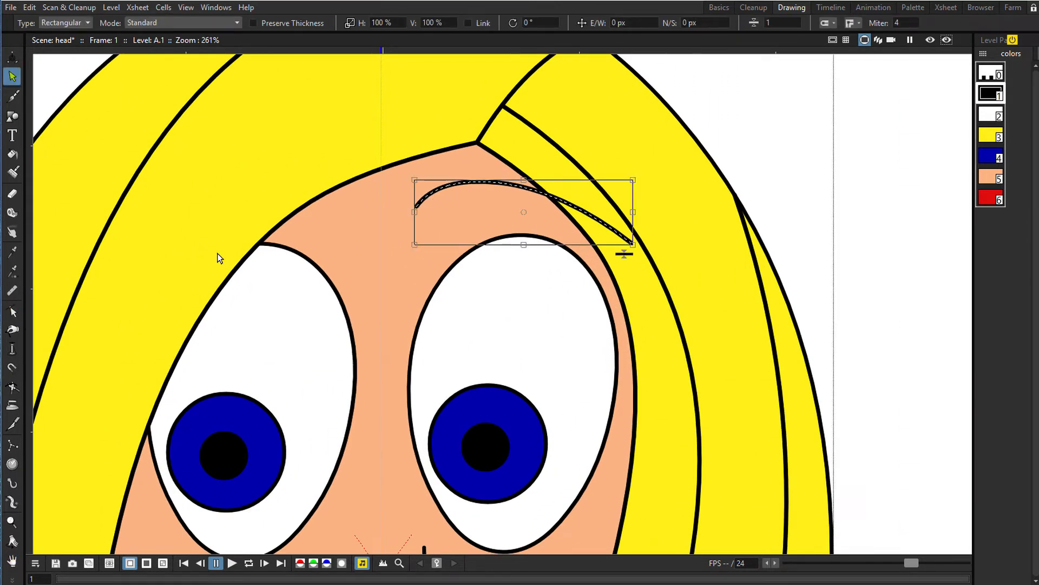
{"action": "scroll", "coordinate": [216, 252], "scroll_direction": "down", "scroll_amount": 4}
{"action": "scroll", "coordinate": [228, 285], "scroll_direction": "up", "scroll_amount": 2}
{"action": "key", "text": "space"}
{"action": "left_click_drag", "start_coordinate": [228, 285], "coordinate": [204, 290]}
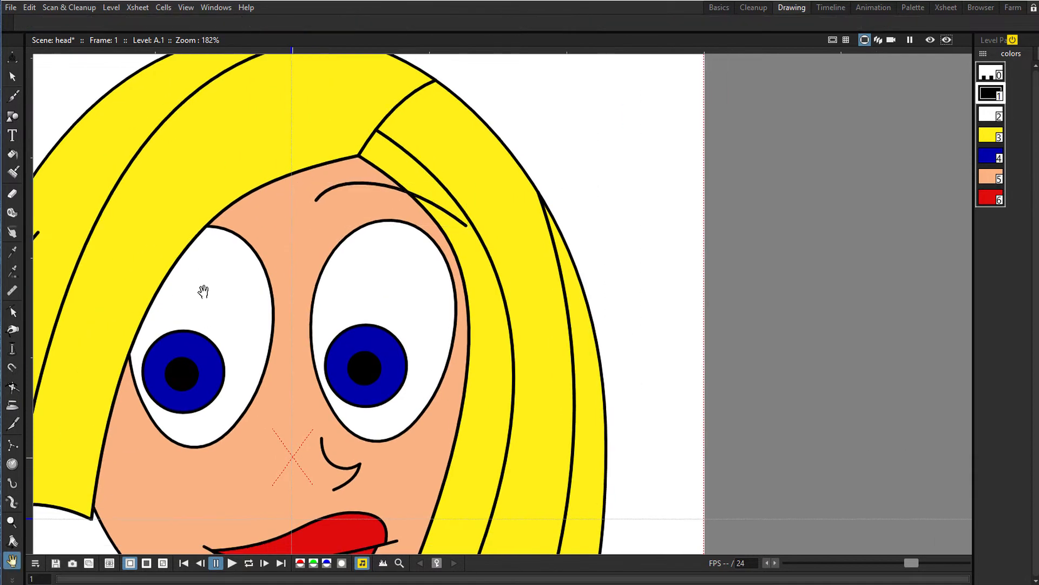
{"action": "left_click", "coordinate": [13, 350]}
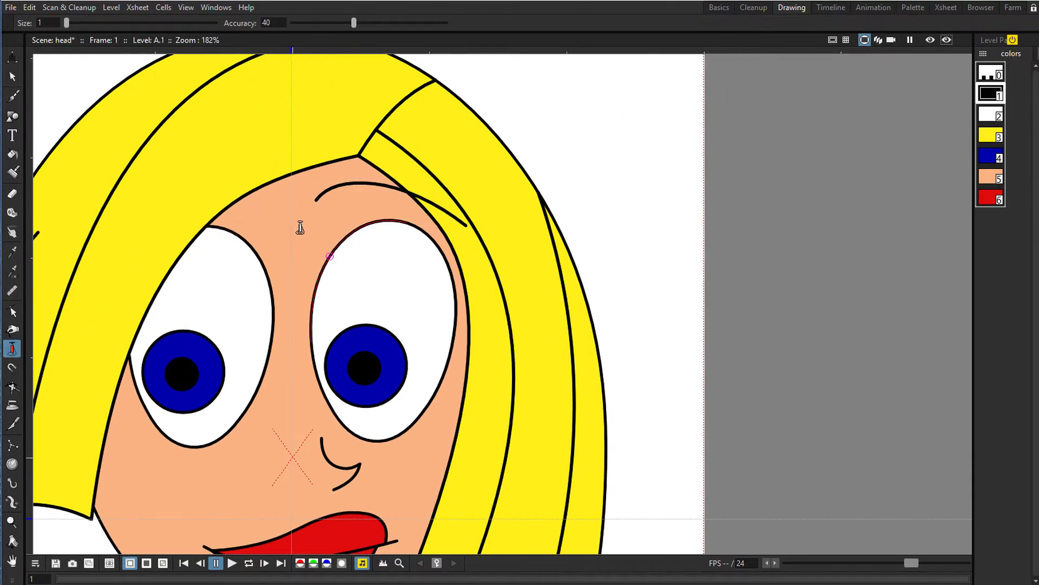
{"action": "left_click_drag", "start_coordinate": [311, 200], "coordinate": [313, 196]}
{"action": "left_click_drag", "start_coordinate": [360, 173], "coordinate": [366, 176]}
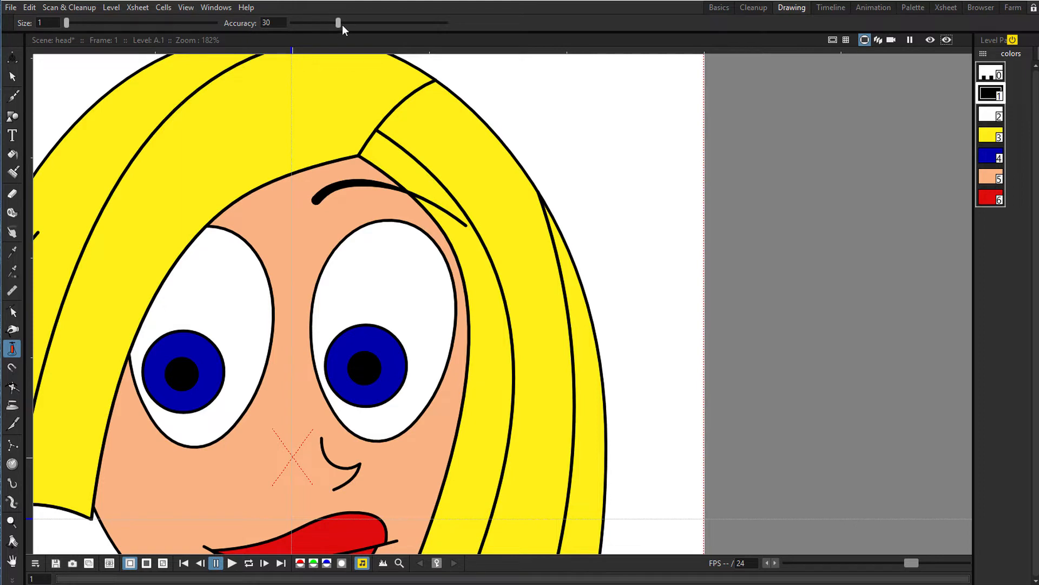
Set the Pump tool's accuracy to 0 and thicken the eyebrow's inner half further
{"action": "left_click_drag", "start_coordinate": [342, 24], "coordinate": [292, 24]}
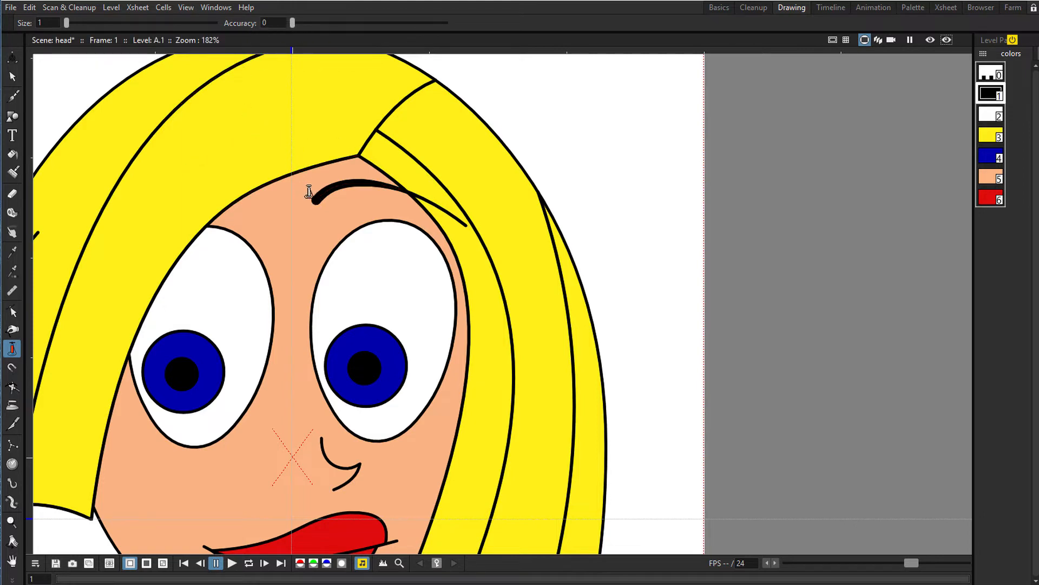
{"action": "left_click_drag", "start_coordinate": [308, 191], "coordinate": [308, 190]}
{"action": "left_click_drag", "start_coordinate": [364, 171], "coordinate": [371, 170]}
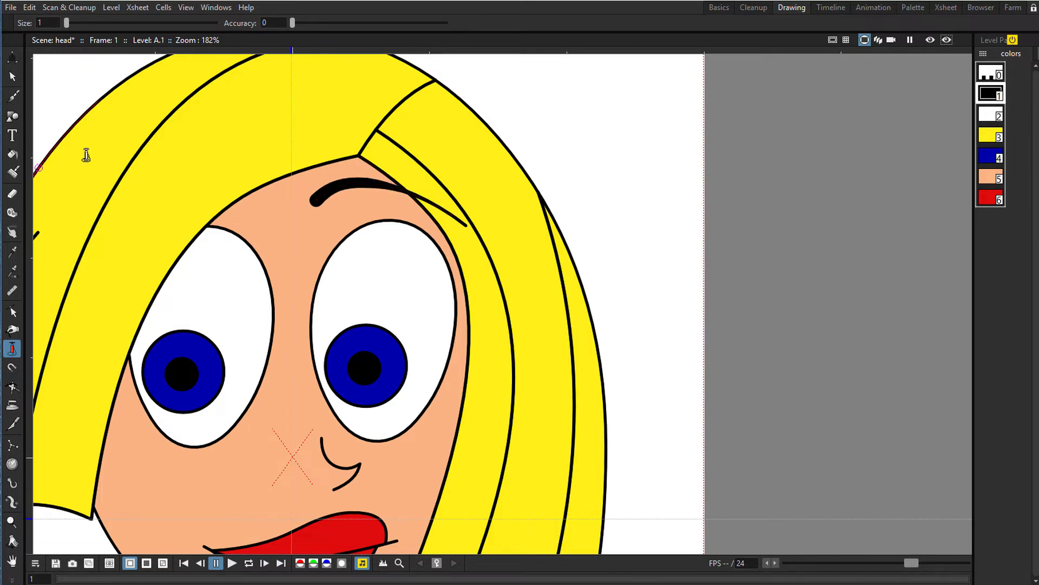
{"action": "scroll", "coordinate": [164, 159], "scroll_direction": "down", "scroll_amount": 3}
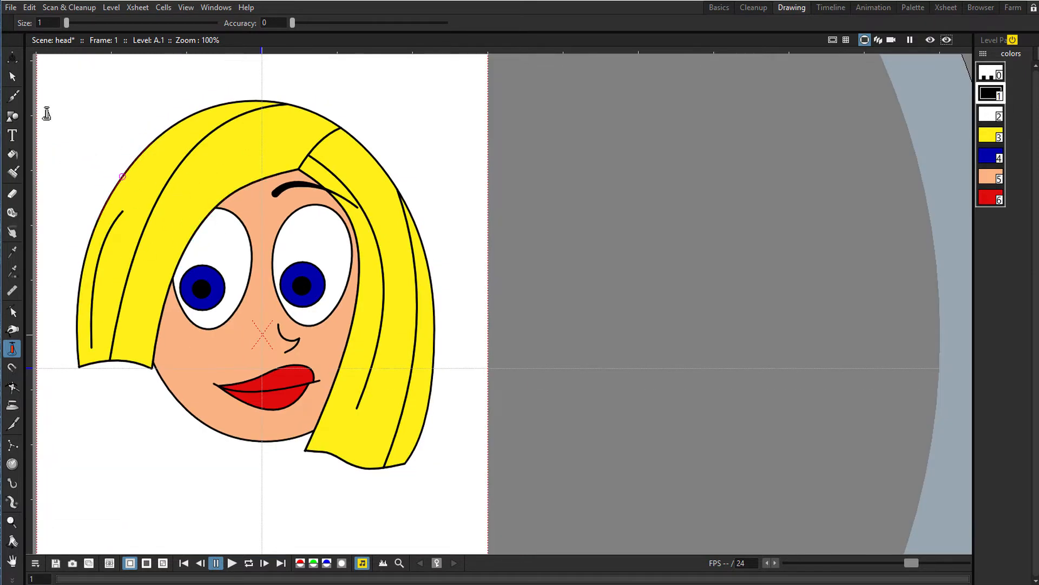
Duplicate the eyebrow, move the copy above the other eye, and mirror it with a horizontal scale of -100%
{"action": "left_click", "coordinate": [14, 76]}
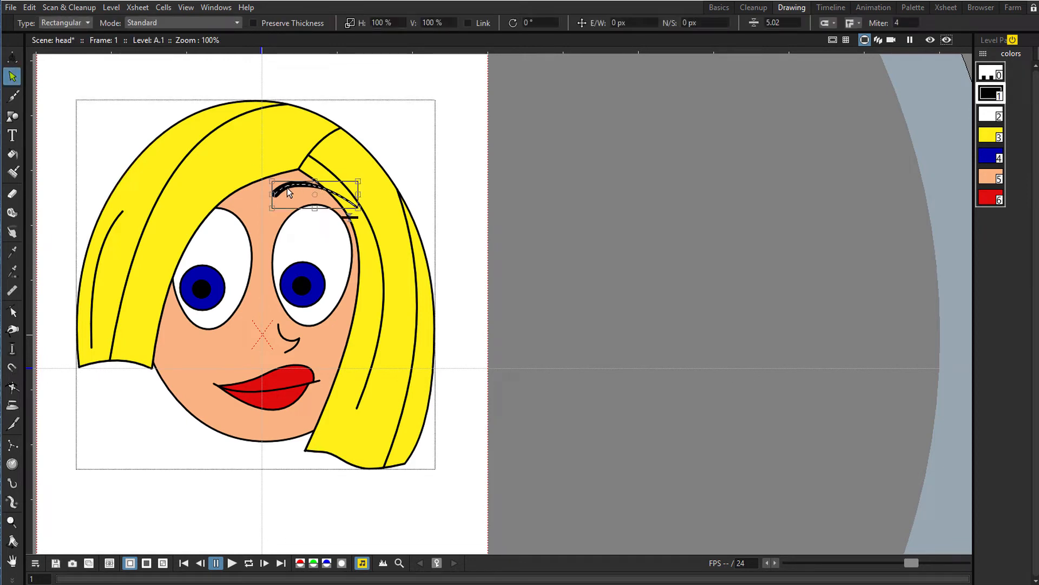
{"action": "left_click", "coordinate": [309, 197]}
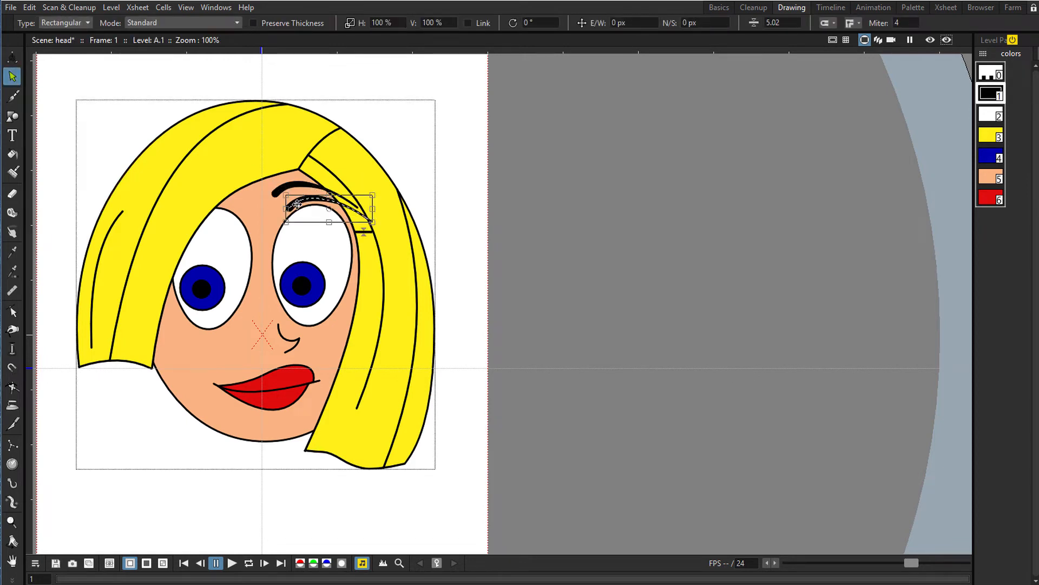
{"action": "left_click_drag", "start_coordinate": [297, 204], "coordinate": [186, 181]}
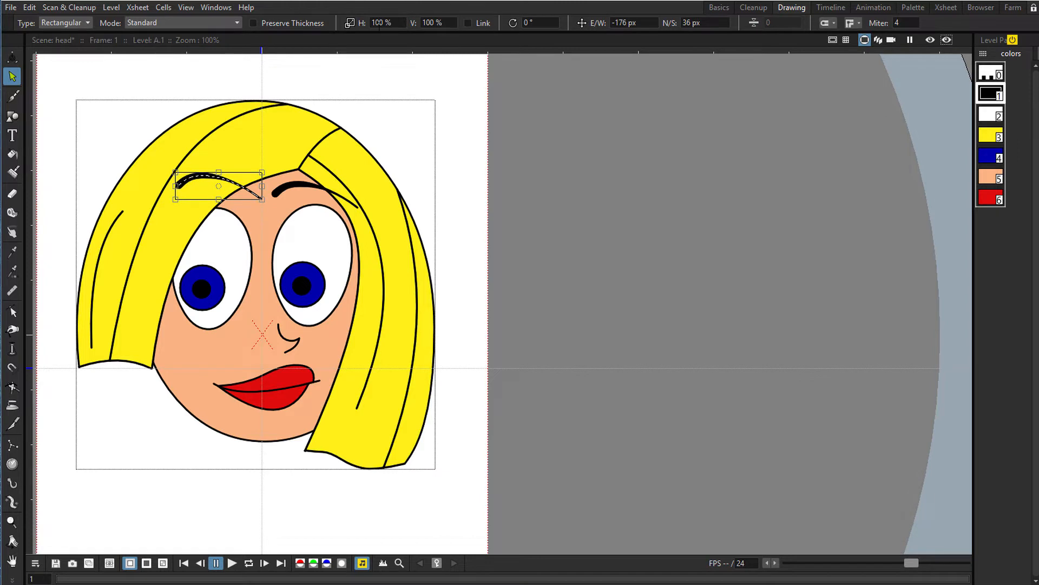
{"action": "left_click", "coordinate": [379, 24]}
{"action": "left_click", "coordinate": [372, 22]}
{"action": "type", "text": "-"}
{"action": "key", "text": "Return"}
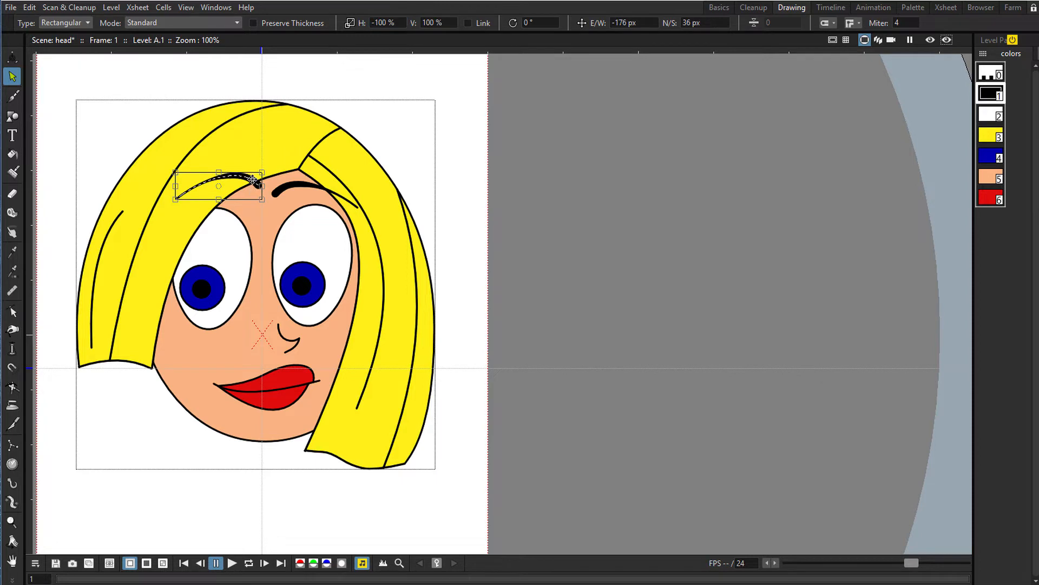
Position the mirrored eyebrow above its eye, level with the original, and shift the original outward by 6.75 px
{"action": "mouse_move", "coordinate": [252, 179]}
{"action": "left_mouse_down"}
{"action": "mouse_move", "coordinate": [237, 189]}
{"action": "mouse_move", "coordinate": [295, 184]}
{"action": "left_mouse_up"}
{"action": "left_click", "coordinate": [285, 183]}
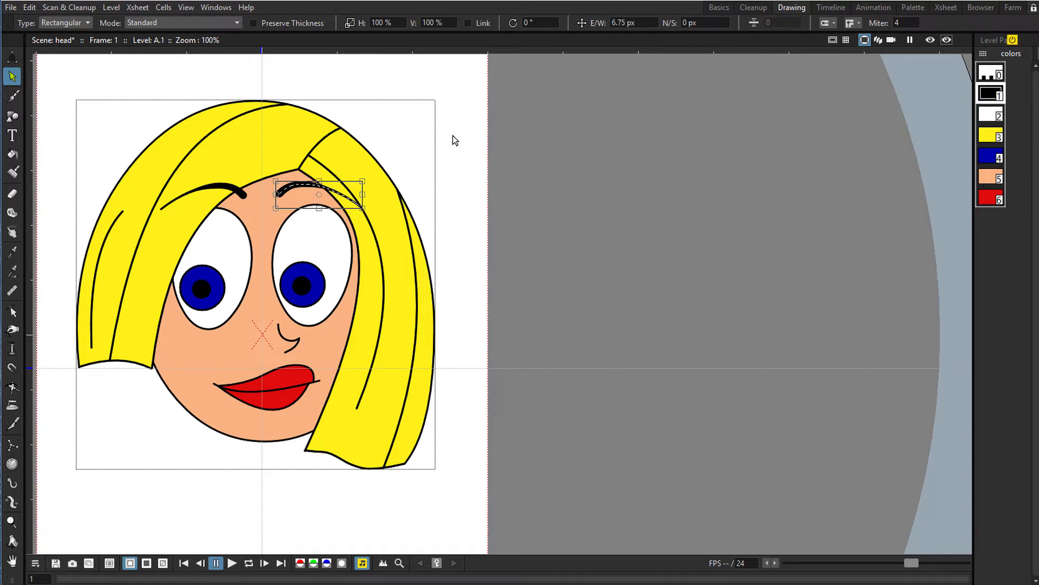
{"action": "left_click", "coordinate": [408, 171]}
{"action": "left_click", "coordinate": [237, 190]}
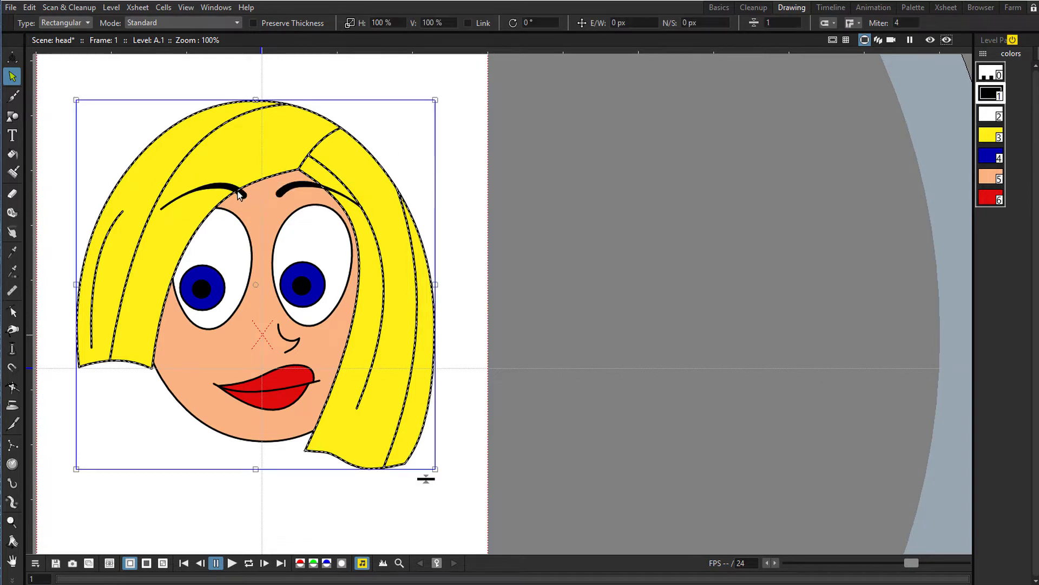
{"action": "left_click", "coordinate": [241, 194]}
{"action": "left_click_drag", "start_coordinate": [243, 194], "coordinate": [244, 191]}
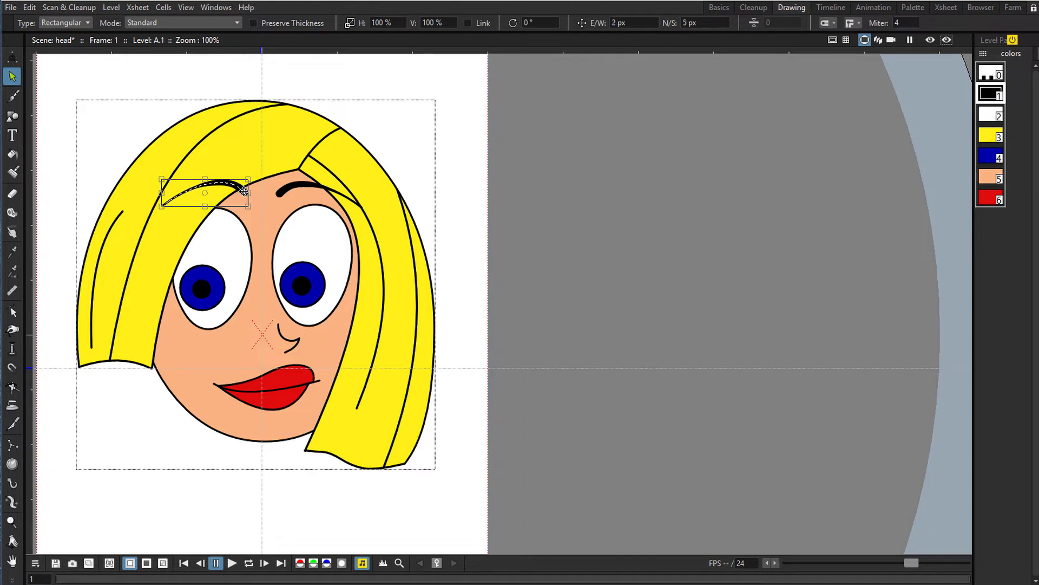
{"action": "left_click", "coordinate": [495, 215]}
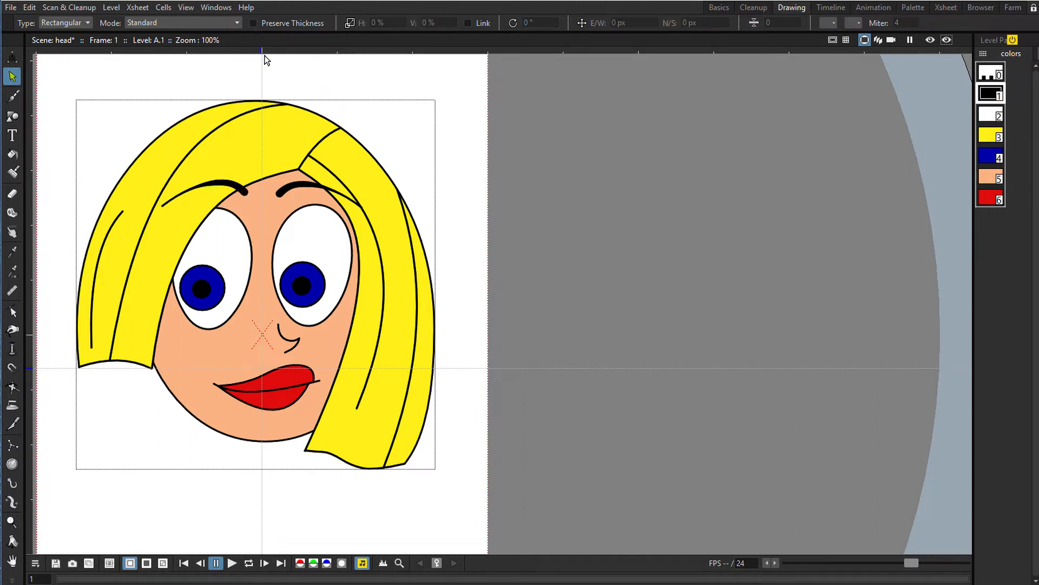
Remove the vertical and horizontal guides from the canvas and check the whole head
{"action": "left_click_drag", "start_coordinate": [262, 55], "coordinate": [278, 34]}
{"action": "left_click_drag", "start_coordinate": [29, 368], "coordinate": [23, 369]}
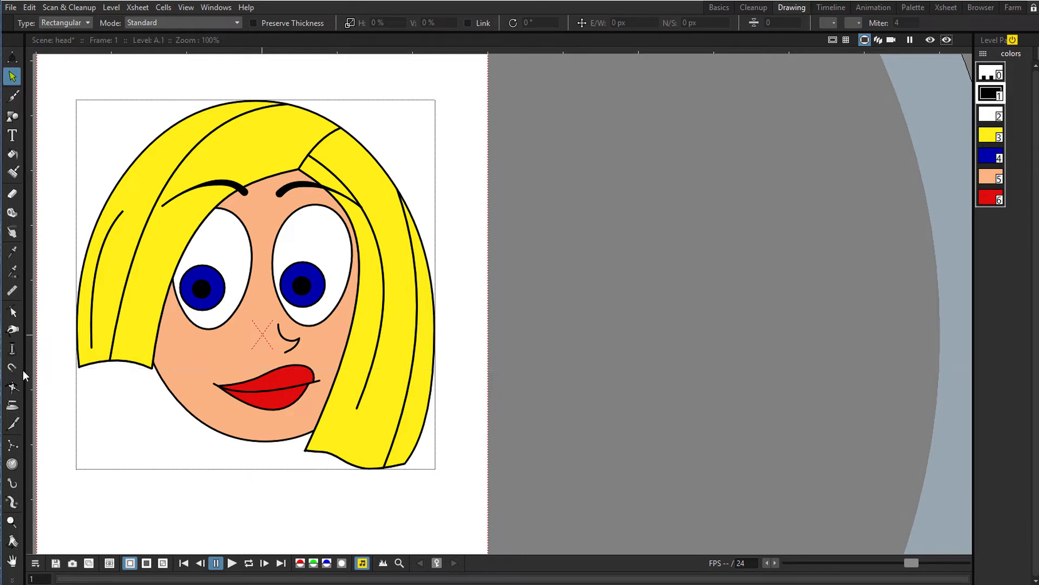
{"action": "key", "text": "space"}
{"action": "left_click_drag", "start_coordinate": [249, 179], "coordinate": [363, 211]}
{"action": "scroll", "coordinate": [378, 166], "scroll_direction": "down", "scroll_amount": 6}
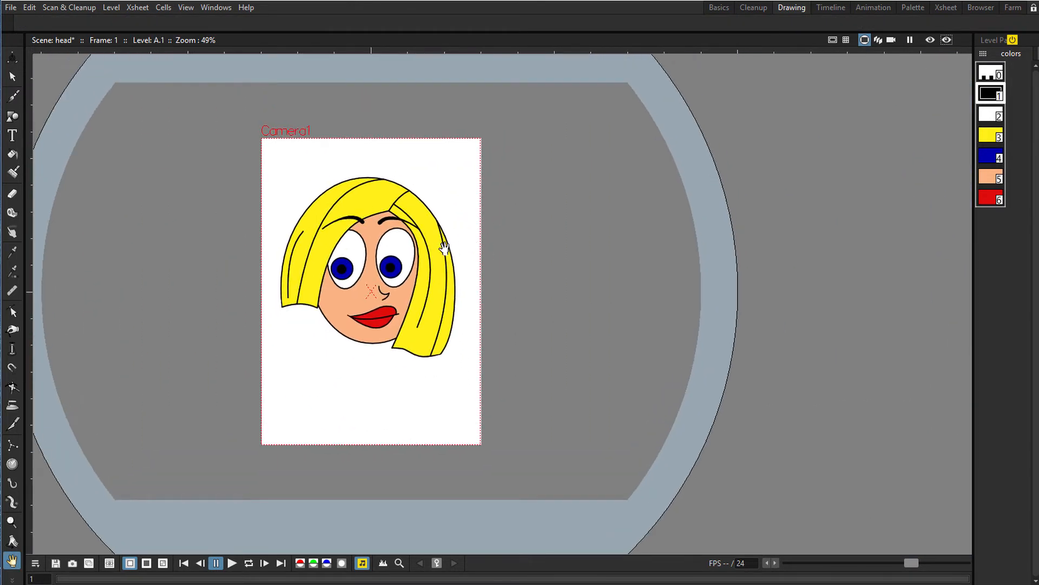
{"action": "scroll", "coordinate": [436, 192], "scroll_direction": "up", "scroll_amount": 5}
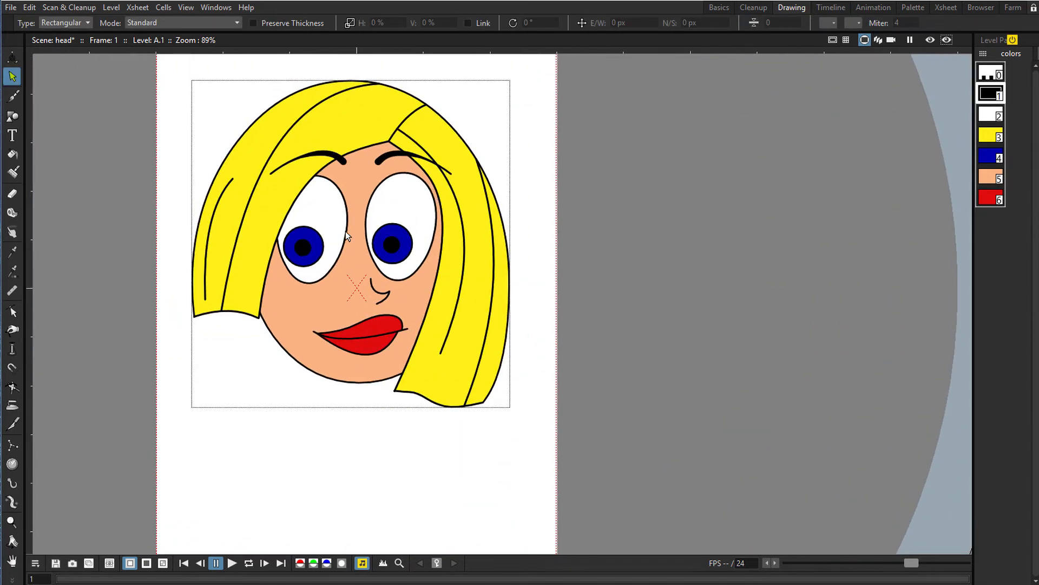
Vary the nose line's thickness with the Pump tool, thinning both ends and thickening its pointed corner
{"action": "left_click", "coordinate": [10, 349]}
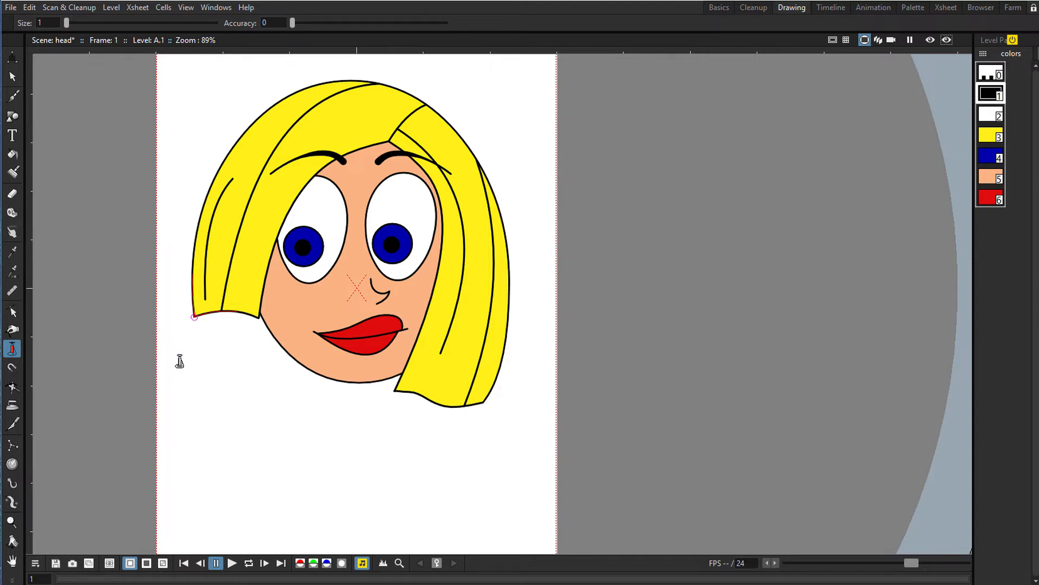
{"action": "scroll", "coordinate": [179, 359], "scroll_direction": "up", "scroll_amount": 1}
{"action": "key", "text": "space"}
{"action": "left_click_drag", "start_coordinate": [263, 367], "coordinate": [195, 401]}
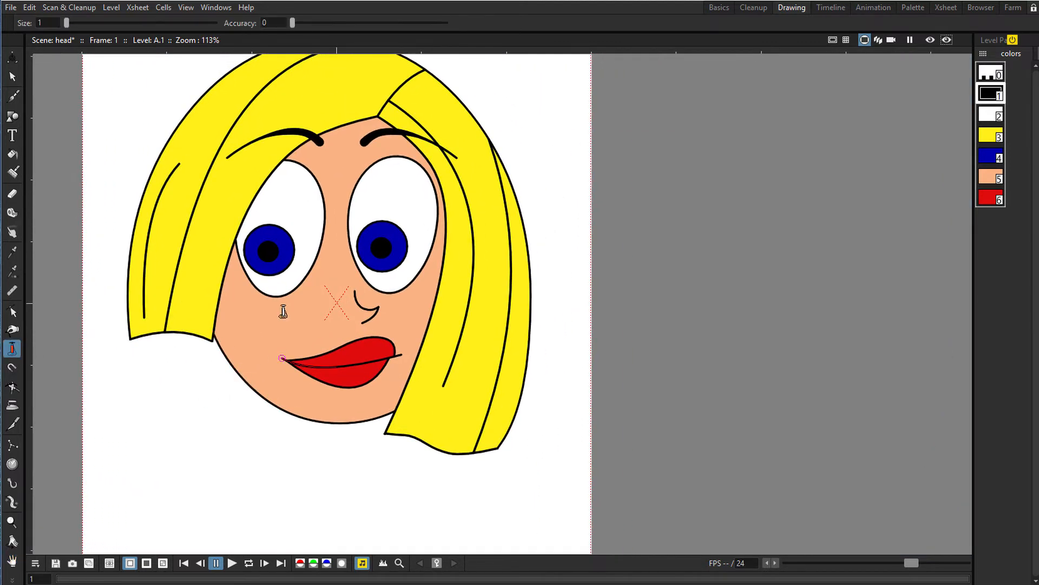
{"action": "key", "text": "space"}
{"action": "left_click_drag", "start_coordinate": [316, 236], "coordinate": [271, 267]}
{"action": "scroll", "coordinate": [350, 337], "scroll_direction": "up", "scroll_amount": 2}
{"action": "scroll", "coordinate": [350, 337], "scroll_direction": "up", "scroll_amount": 1}
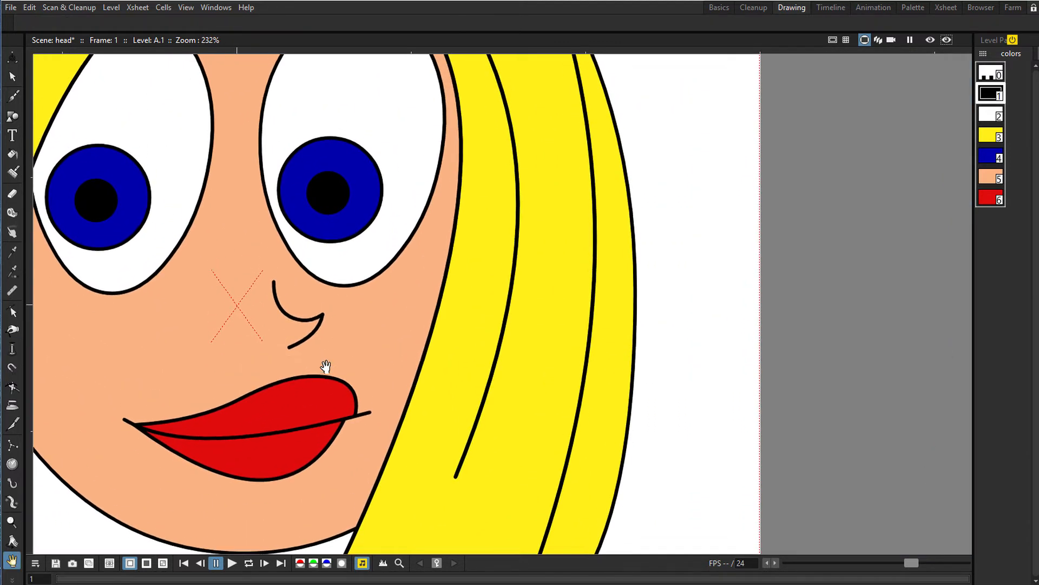
{"action": "scroll", "coordinate": [309, 309], "scroll_direction": "up", "scroll_amount": 2}
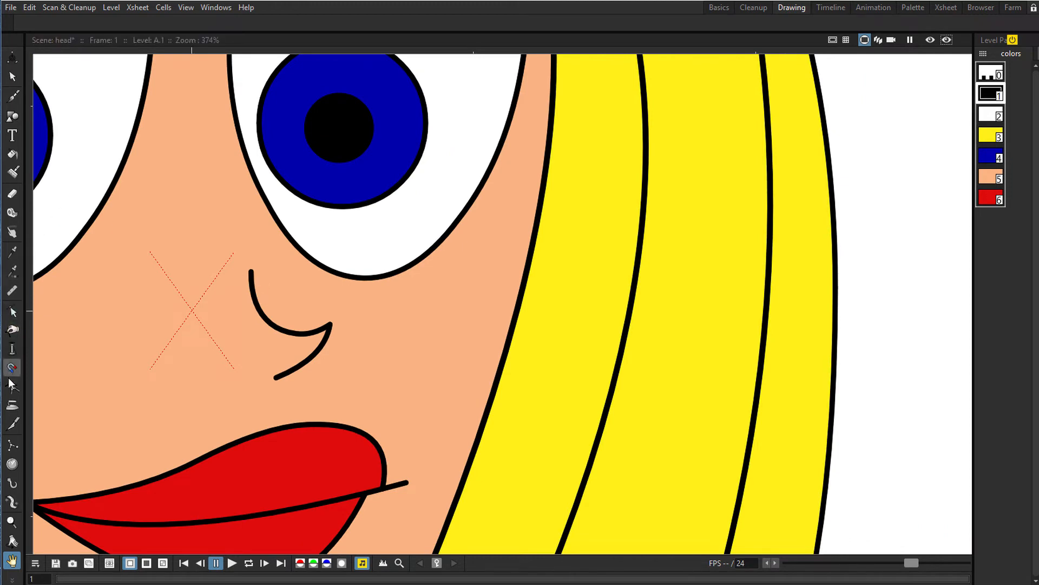
{"action": "left_click", "coordinate": [12, 348]}
{"action": "left_click_drag", "start_coordinate": [246, 261], "coordinate": [237, 267]}
{"action": "left_click_drag", "start_coordinate": [325, 306], "coordinate": [327, 301]}
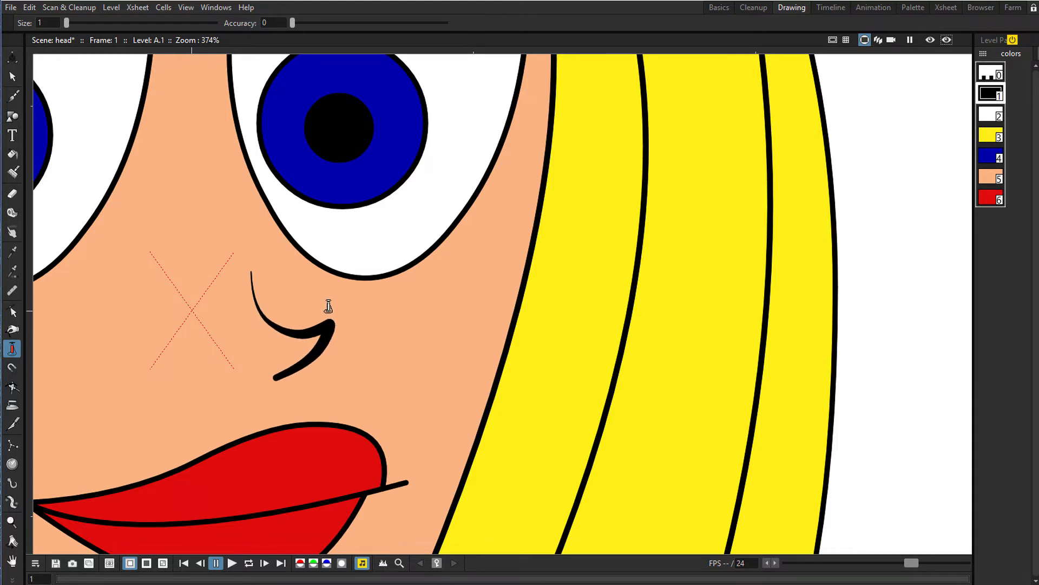
{"action": "scroll", "coordinate": [401, 301], "scroll_direction": "down", "scroll_amount": 5}
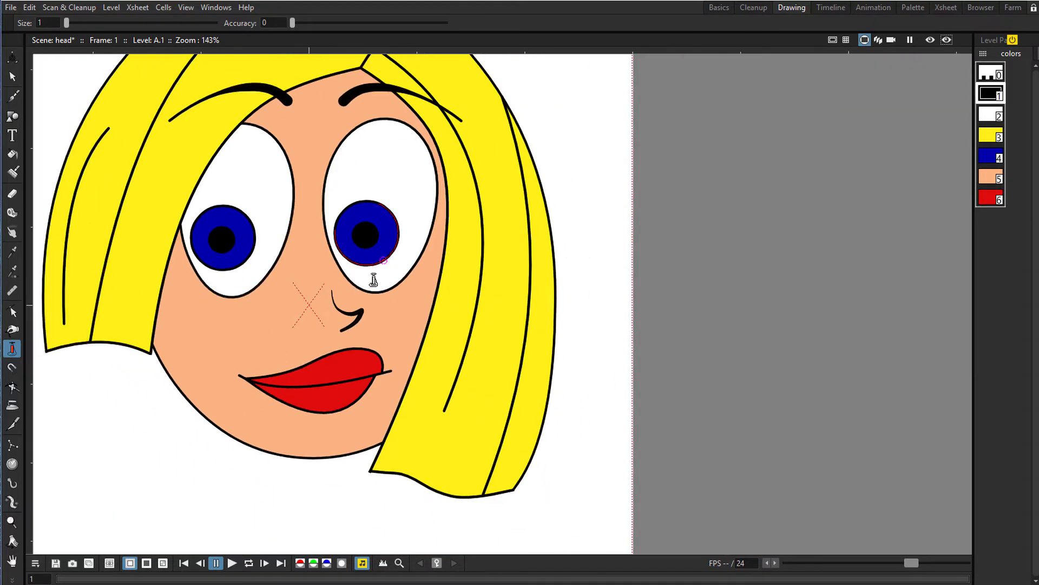
{"action": "left_click_drag", "start_coordinate": [338, 324], "coordinate": [334, 327]}
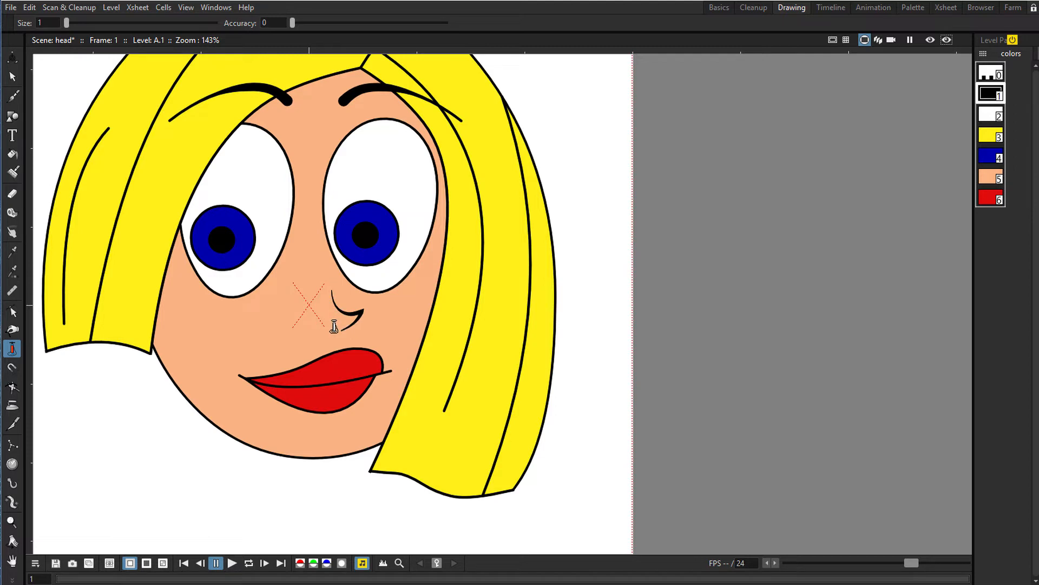
Thicken the outlines of the upper and lower lips toward the mouth's rounded, nose-side end with the Pump tool
{"action": "scroll", "coordinate": [551, 238], "scroll_direction": "down", "scroll_amount": 2}
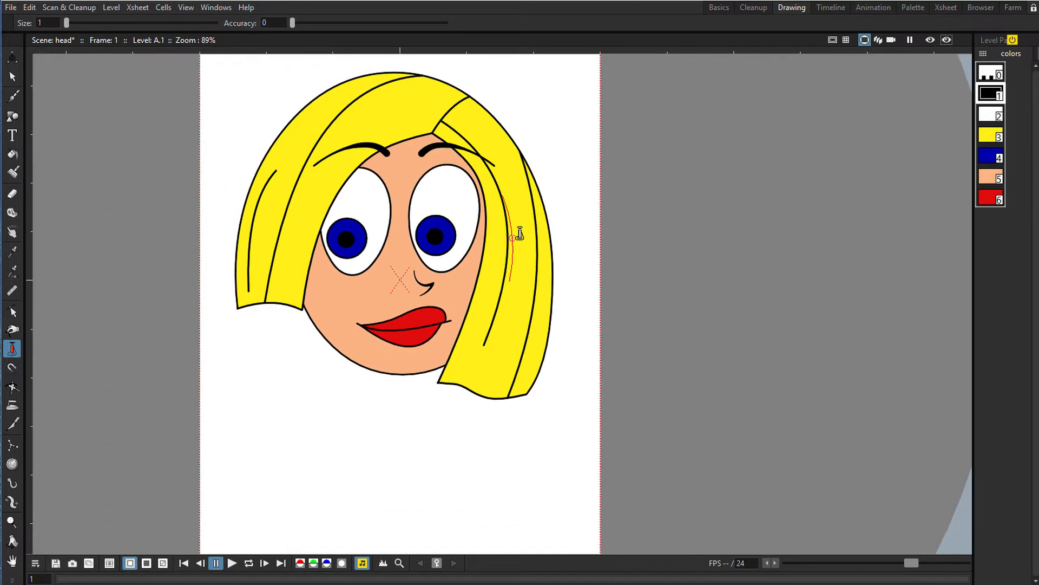
{"action": "scroll", "coordinate": [513, 239], "scroll_direction": "up", "scroll_amount": 7}
{"action": "key", "text": "space"}
{"action": "left_click_drag", "start_coordinate": [378, 347], "coordinate": [458, 279]}
{"action": "scroll", "coordinate": [455, 284], "scroll_direction": "up", "scroll_amount": 4}
{"action": "left_click_drag", "start_coordinate": [401, 333], "coordinate": [399, 293]}
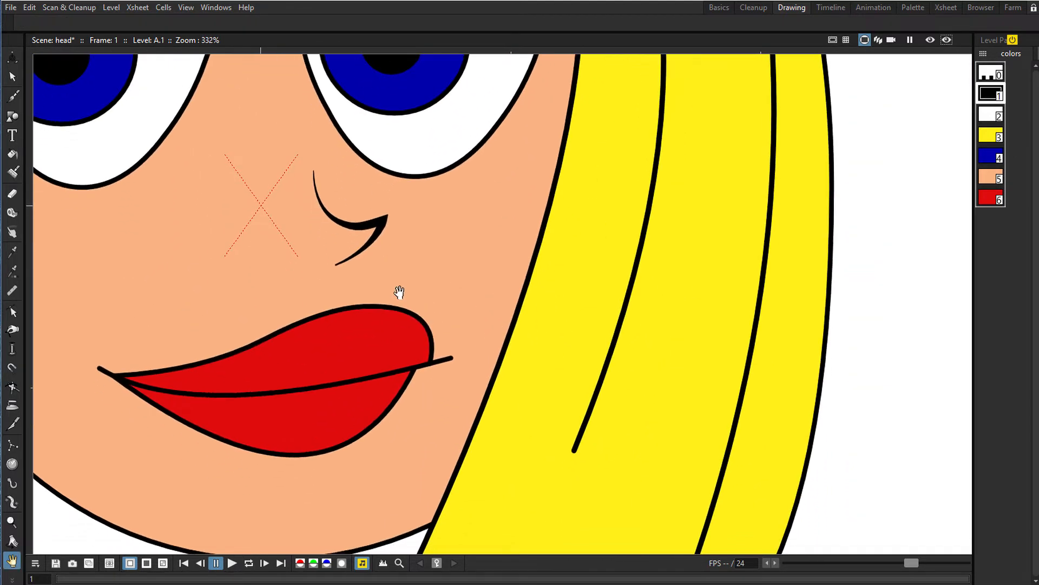
{"action": "left_click", "coordinate": [13, 350]}
{"action": "left_click_drag", "start_coordinate": [408, 305], "coordinate": [408, 301]}
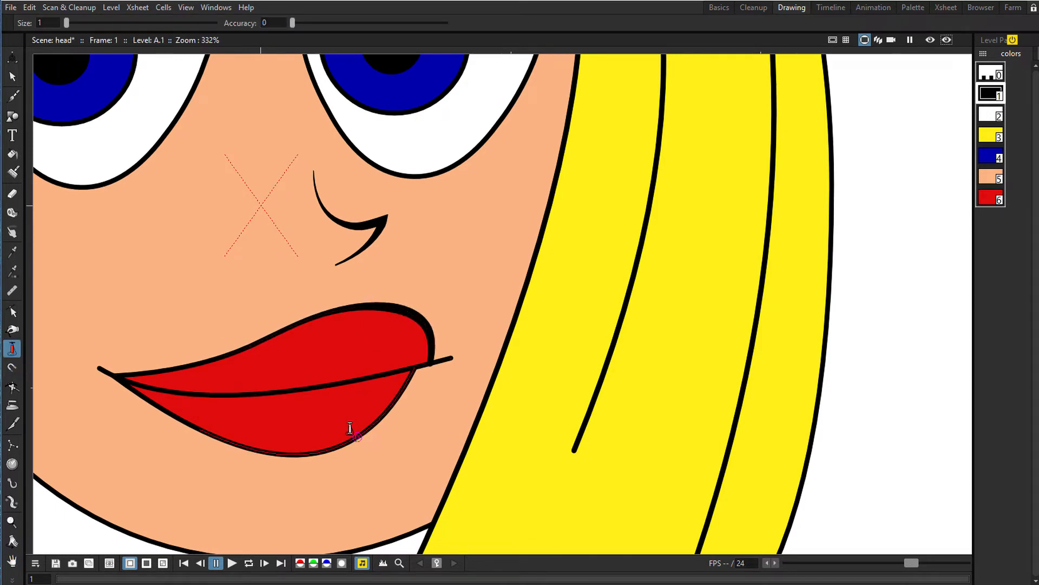
{"action": "left_click_drag", "start_coordinate": [356, 428], "coordinate": [361, 423]}
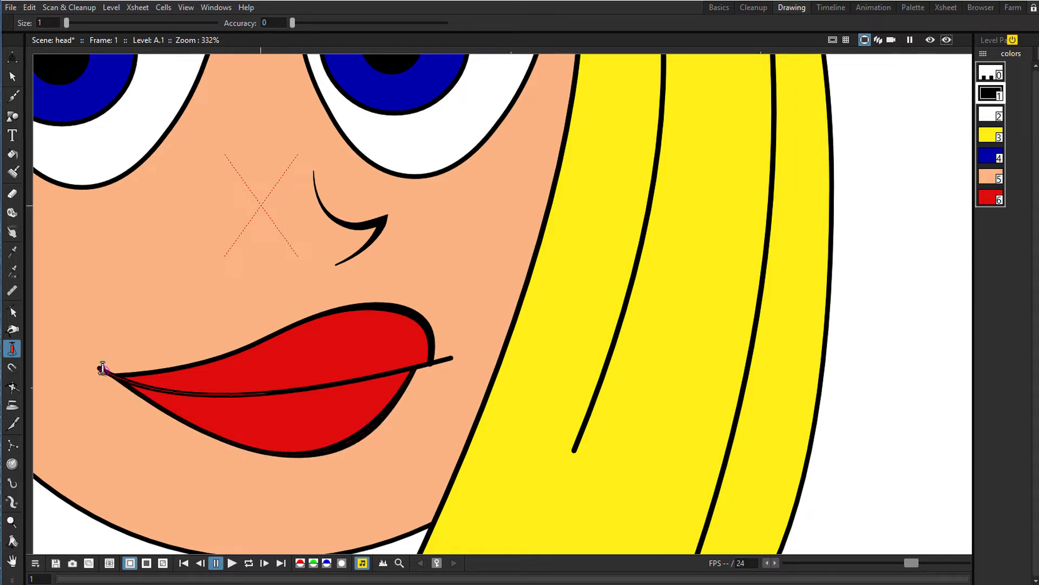
Thin the mouth line at the pointed lip corner and thicken its opposite end
{"action": "left_click_drag", "start_coordinate": [98, 365], "coordinate": [94, 369]}
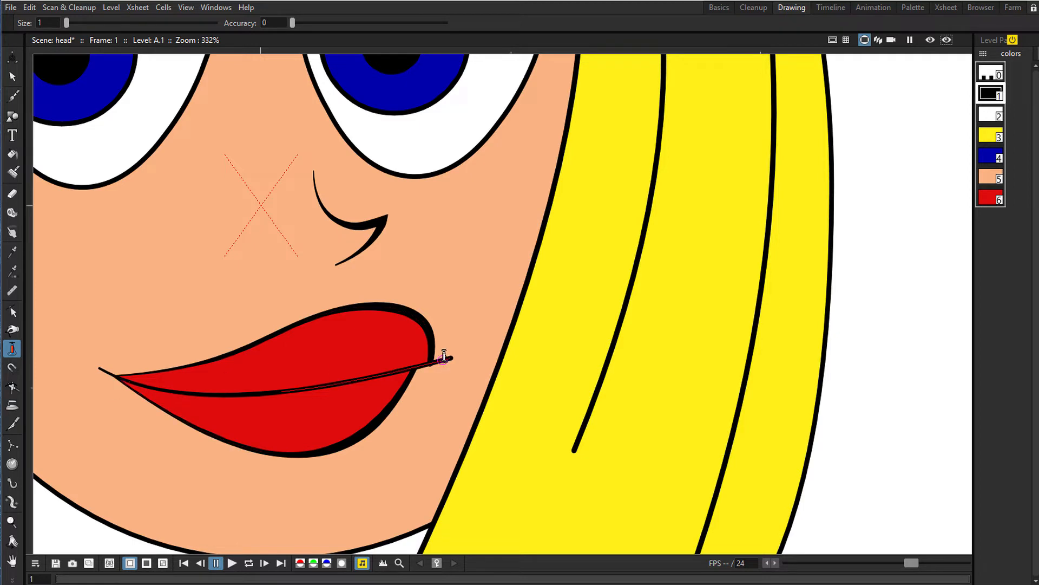
{"action": "left_click_drag", "start_coordinate": [450, 355], "coordinate": [450, 352]}
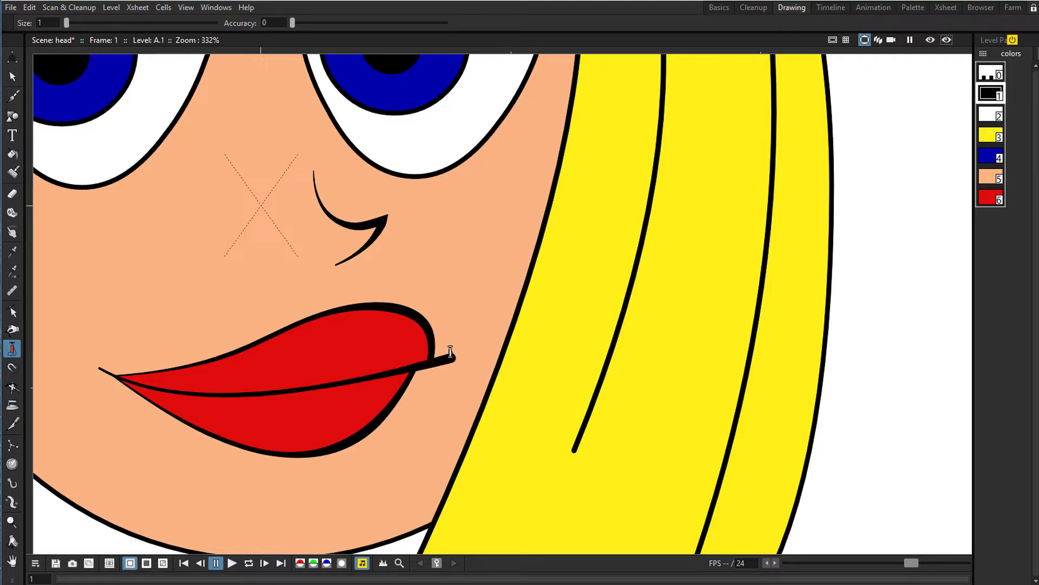
{"action": "scroll", "coordinate": [443, 353], "scroll_direction": "down", "scroll_amount": 5}
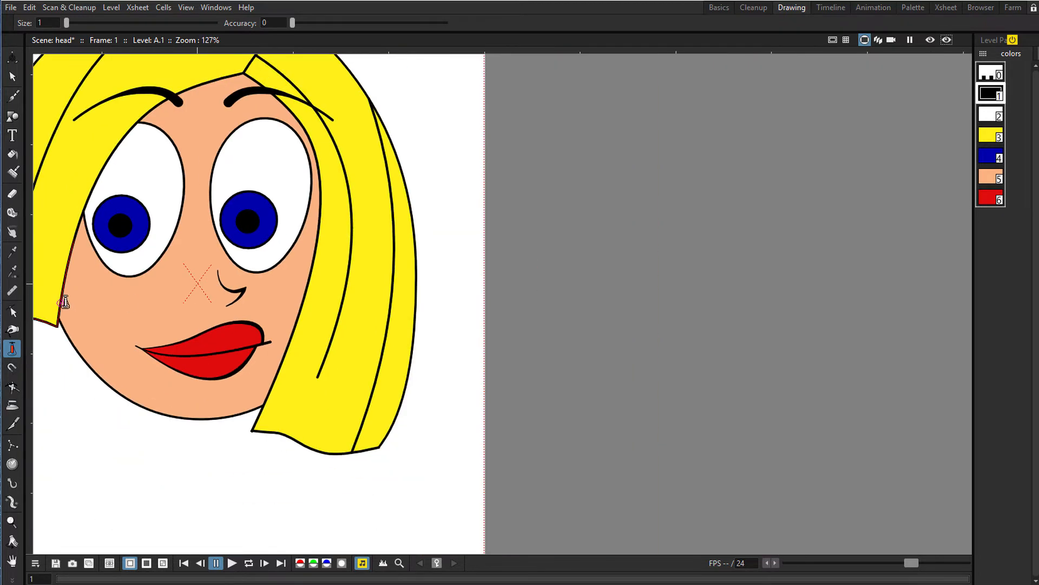
Thicken the upper outer part of both eye outlines with the Pump tool to suggest eyelids
{"action": "key", "text": "space"}
{"action": "left_click_drag", "start_coordinate": [274, 306], "coordinate": [360, 337]}
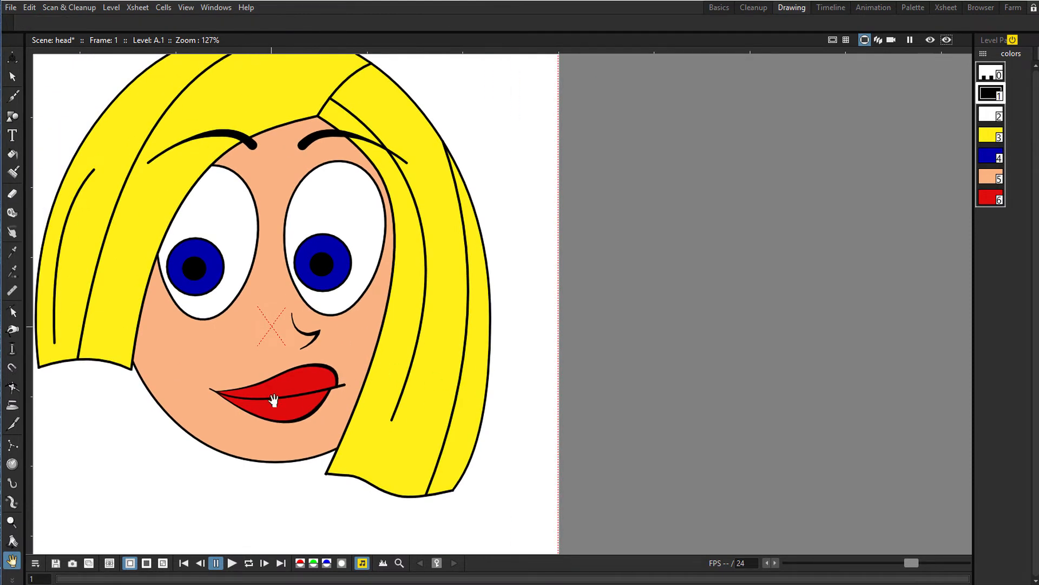
{"action": "scroll", "coordinate": [276, 400], "scroll_direction": "up", "scroll_amount": 1}
{"action": "scroll", "coordinate": [276, 401], "scroll_direction": "up", "scroll_amount": 4}
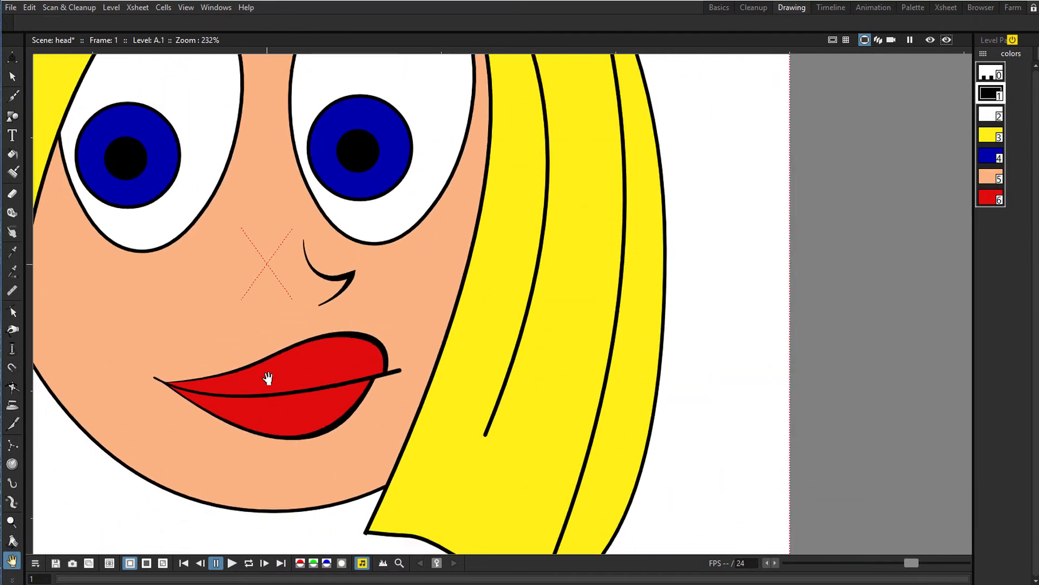
{"action": "scroll", "coordinate": [265, 367], "scroll_direction": "down", "scroll_amount": 3}
{"action": "left_click_drag", "start_coordinate": [250, 329], "coordinate": [267, 376]}
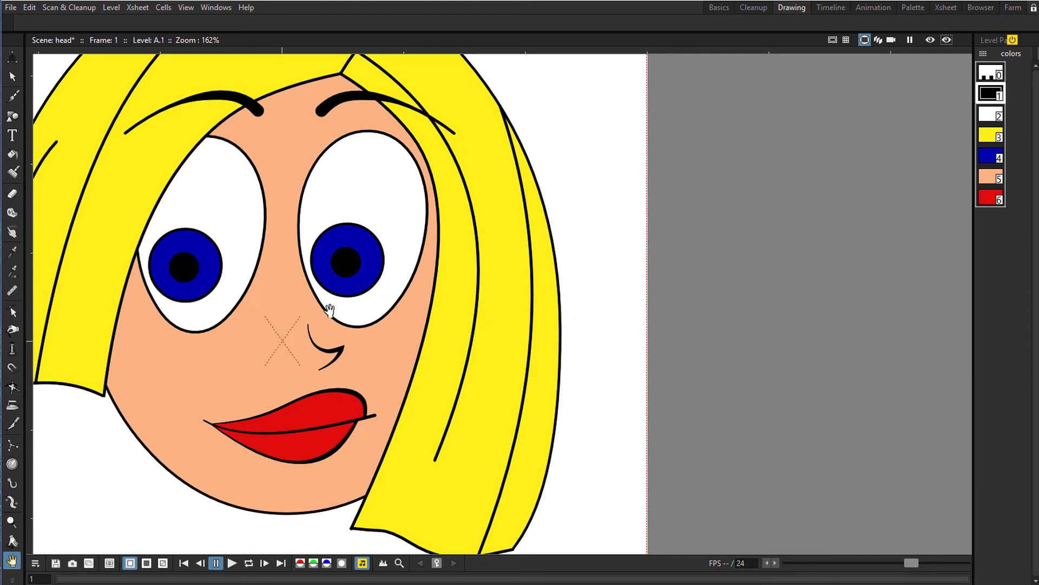
{"action": "left_click_drag", "start_coordinate": [264, 283], "coordinate": [267, 334]}
{"action": "scroll", "coordinate": [284, 329], "scroll_direction": "up", "scroll_amount": 2}
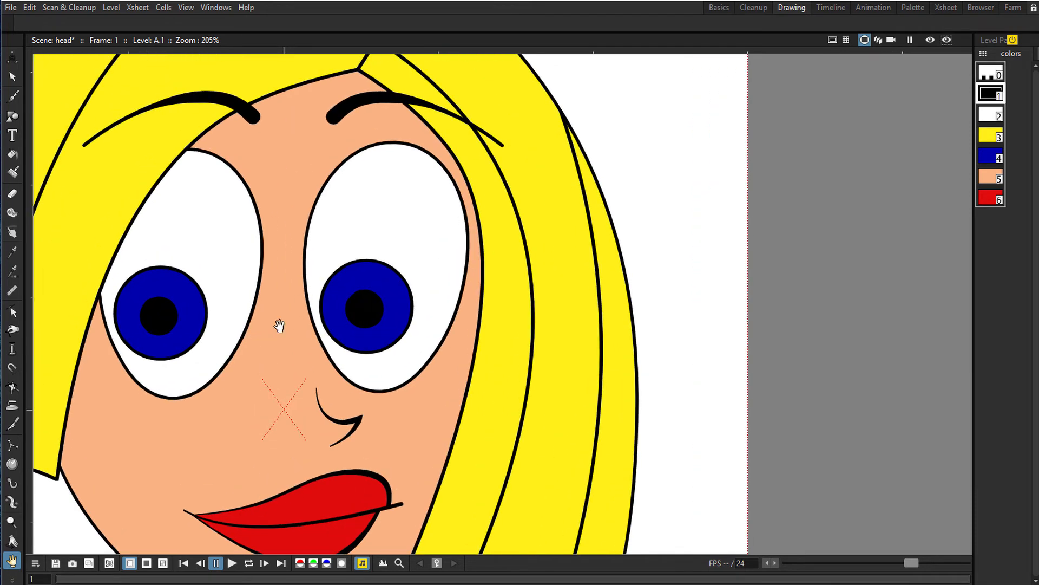
{"action": "left_click_drag", "start_coordinate": [312, 240], "coordinate": [251, 304]}
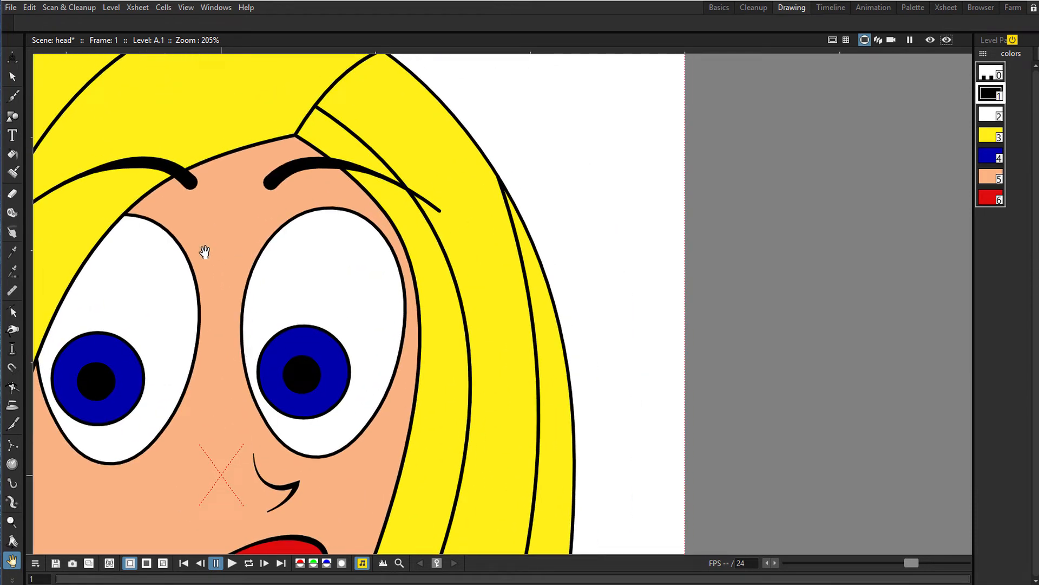
{"action": "left_click", "coordinate": [12, 351]}
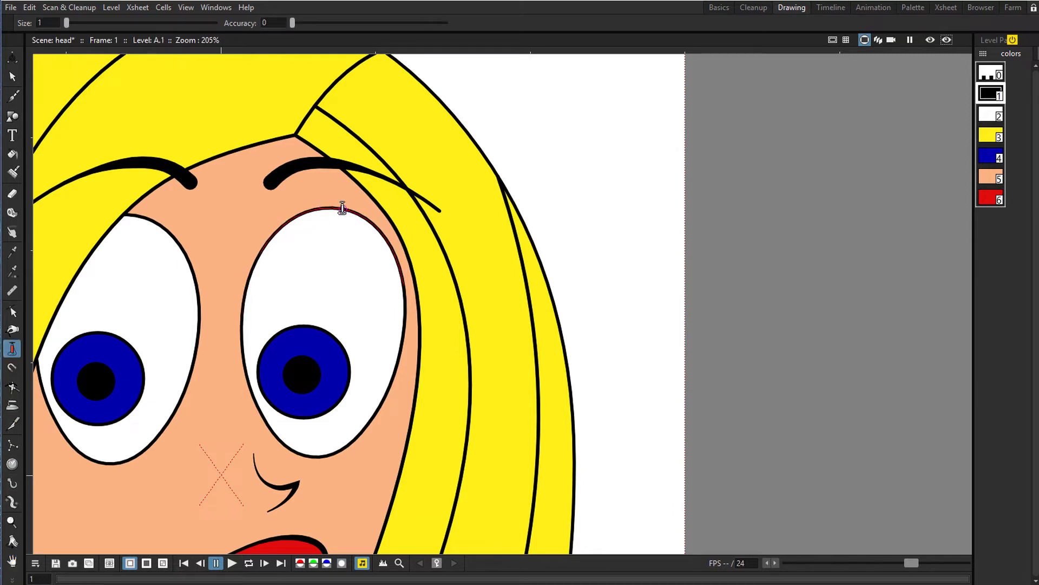
{"action": "mouse_move", "coordinate": [361, 208]}
{"action": "left_mouse_down"}
{"action": "mouse_move", "coordinate": [371, 204]}
{"action": "mouse_move", "coordinate": [382, 223]}
{"action": "left_mouse_up"}
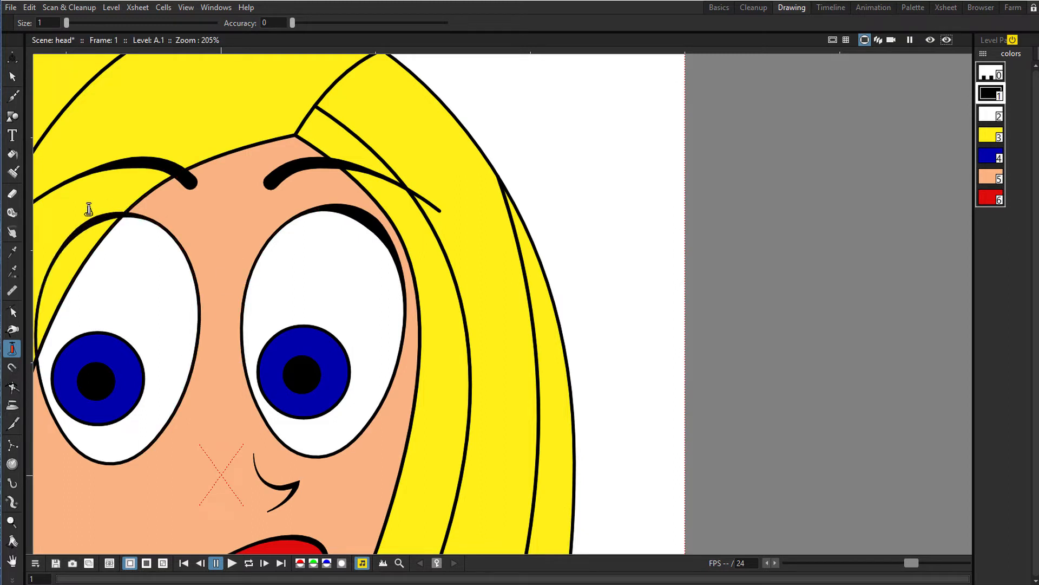
{"action": "left_click_drag", "start_coordinate": [54, 247], "coordinate": [54, 242]}
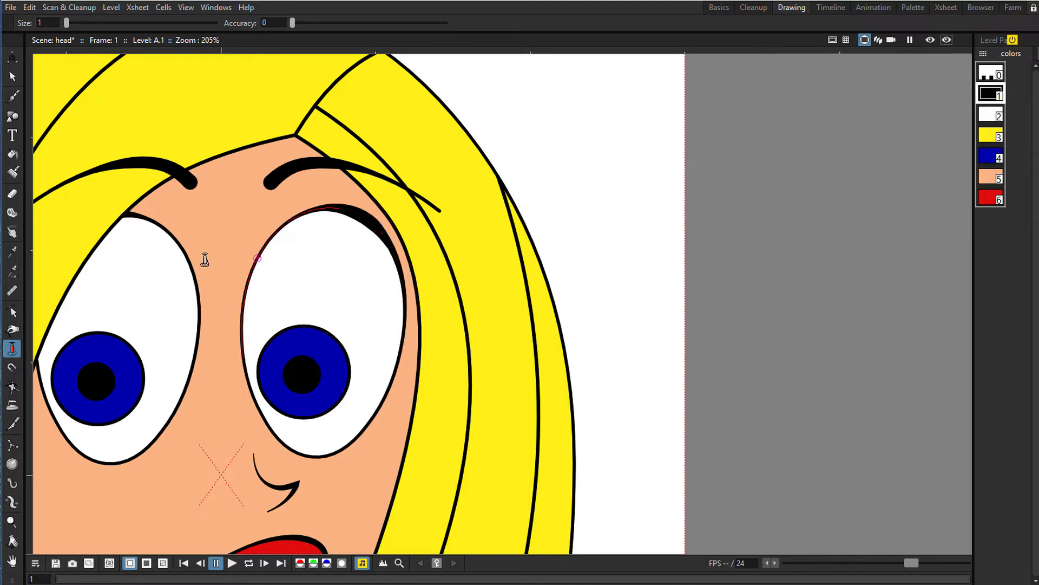
Thicken the upper outer eyelid edge of the fully visible eye further
{"action": "scroll", "coordinate": [171, 335], "scroll_direction": "down", "scroll_amount": 5}
{"action": "key", "text": "space"}
{"action": "left_click_drag", "start_coordinate": [255, 325], "coordinate": [394, 304]}
{"action": "scroll", "coordinate": [418, 332], "scroll_direction": "up", "scroll_amount": 3}
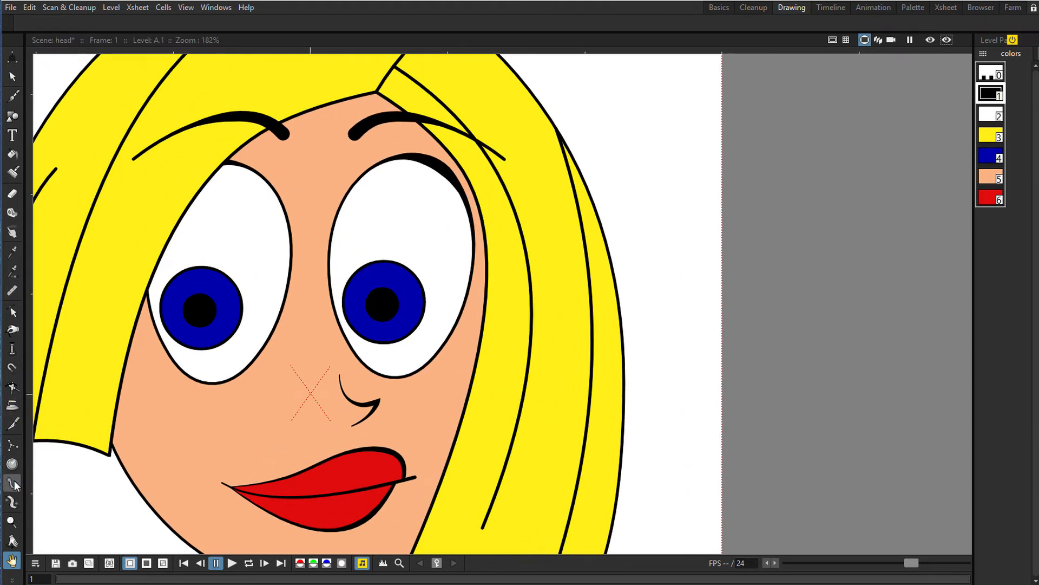
{"action": "left_click", "coordinate": [12, 349]}
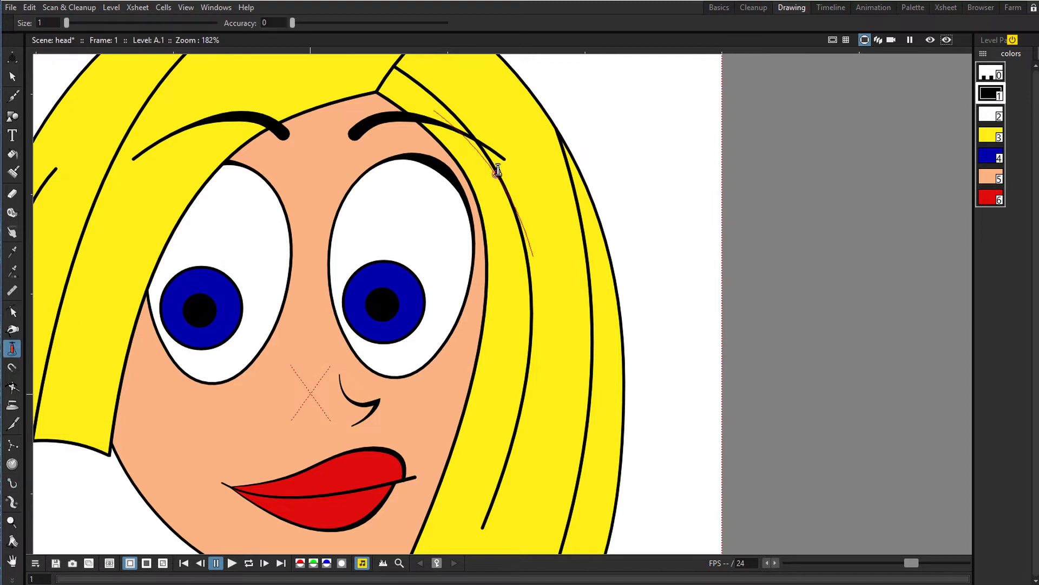
{"action": "left_click_drag", "start_coordinate": [462, 190], "coordinate": [462, 187]}
Draw three short curved eyelashes with the Geometric tool's Arc shape along the fully visible eye's upper outer lid
{"action": "key", "text": "space"}
{"action": "mouse_move", "coordinate": [434, 229]}
{"action": "left_mouse_down"}
{"action": "mouse_move", "coordinate": [404, 271]}
{"action": "mouse_move", "coordinate": [372, 277]}
{"action": "left_mouse_up"}
{"action": "scroll", "coordinate": [398, 273], "scroll_direction": "up", "scroll_amount": 4}
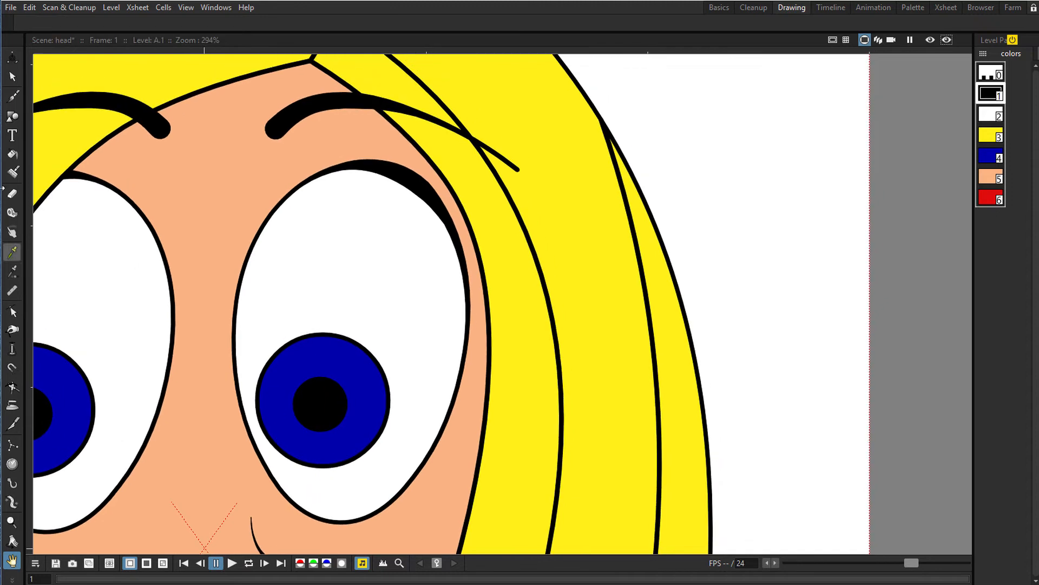
{"action": "left_click", "coordinate": [13, 116]}
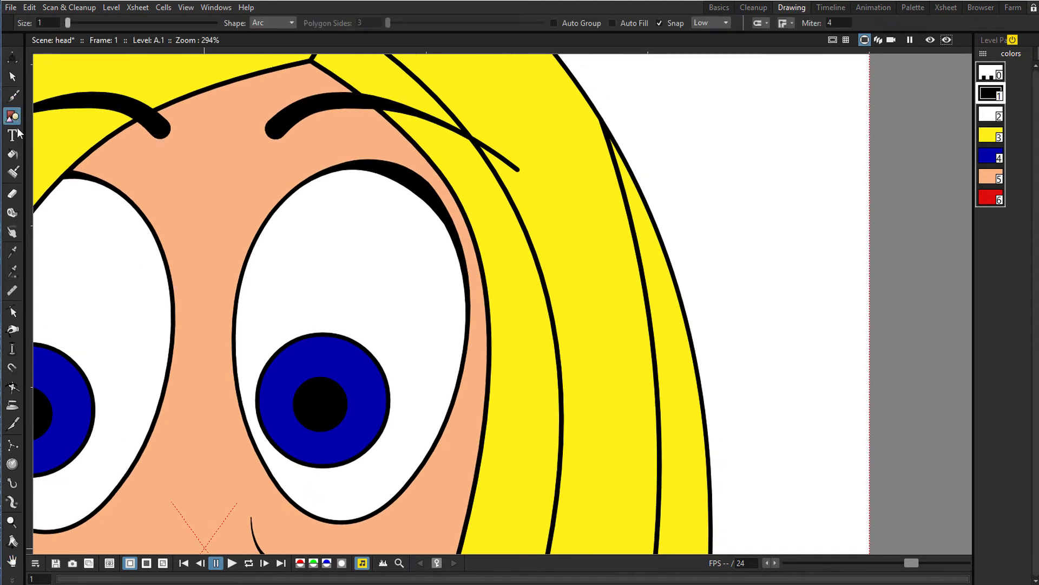
{"action": "left_click", "coordinate": [260, 24]}
{"action": "left_click", "coordinate": [268, 80]}
{"action": "left_click", "coordinate": [444, 137]}
{"action": "left_click", "coordinate": [418, 173]}
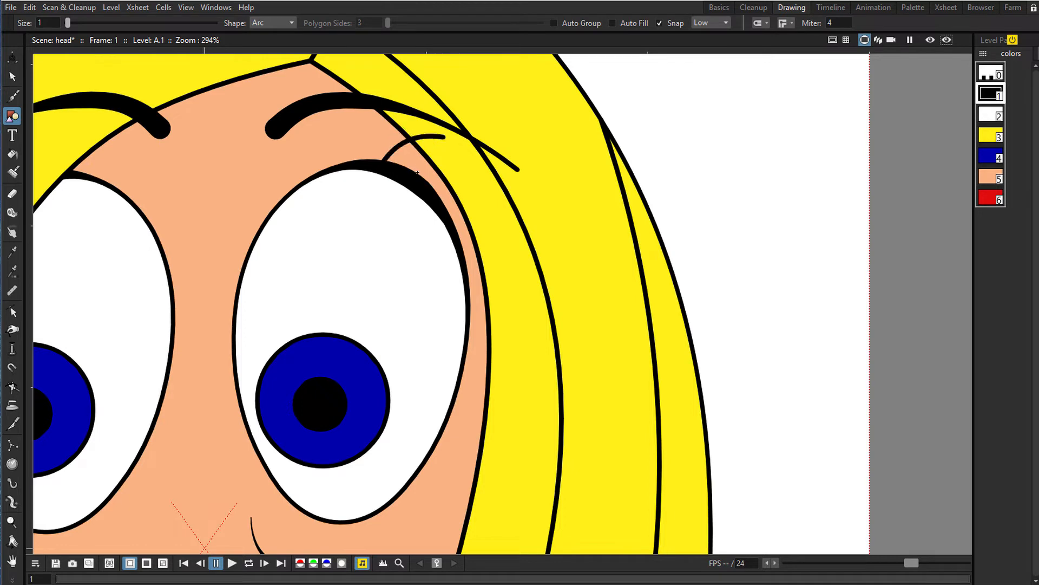
{"action": "left_click", "coordinate": [464, 163]}
{"action": "left_click", "coordinate": [428, 156]}
{"action": "left_click", "coordinate": [473, 189]}
{"action": "left_click", "coordinate": [444, 192]}
Taper the uppermost eyelash with the Pump tool, thinning its tip and thickening its root at the eyelid
{"action": "scroll", "coordinate": [290, 225], "scroll_direction": "down", "scroll_amount": 4}
{"action": "scroll", "coordinate": [287, 192], "scroll_direction": "up", "scroll_amount": 1}
{"action": "scroll", "coordinate": [286, 192], "scroll_direction": "up", "scroll_amount": 3}
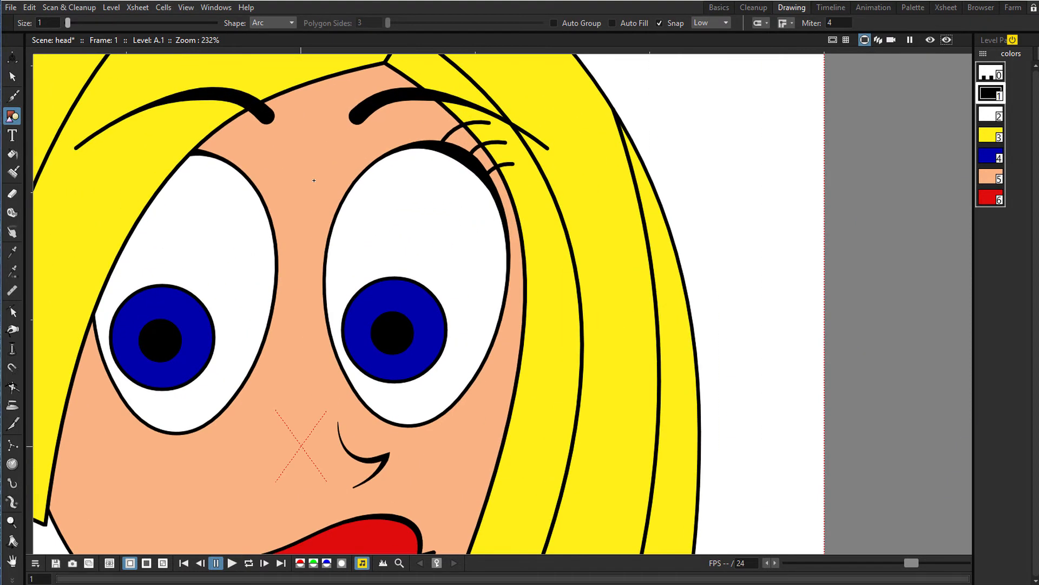
{"action": "key", "text": "space"}
{"action": "left_click_drag", "start_coordinate": [373, 204], "coordinate": [397, 172]}
{"action": "scroll", "coordinate": [294, 199], "scroll_direction": "down", "scroll_amount": 2}
{"action": "left_click_drag", "start_coordinate": [384, 182], "coordinate": [311, 203]}
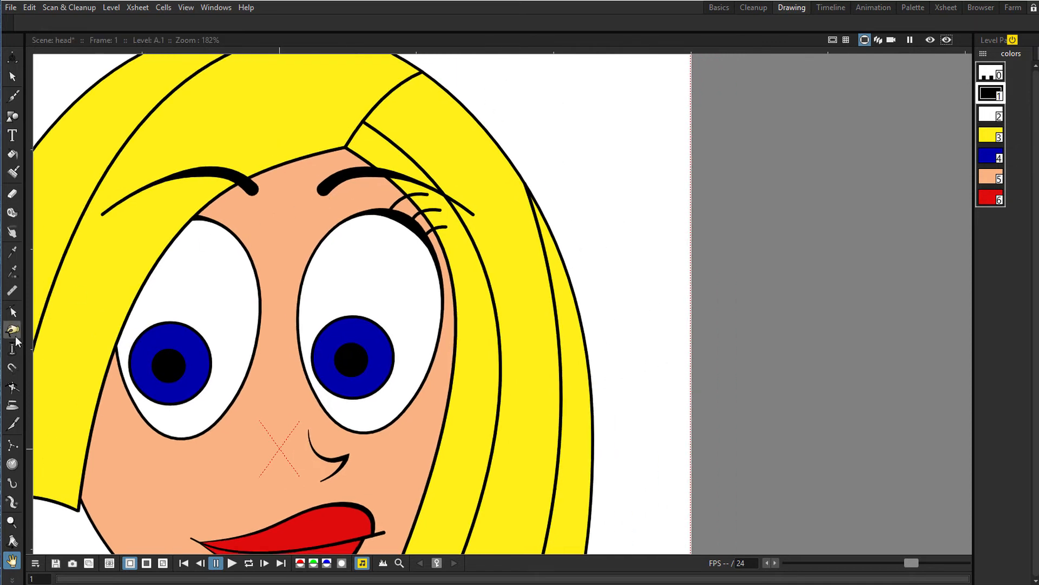
{"action": "left_click", "coordinate": [12, 348]}
{"action": "scroll", "coordinate": [260, 189], "scroll_direction": "up", "scroll_amount": 3}
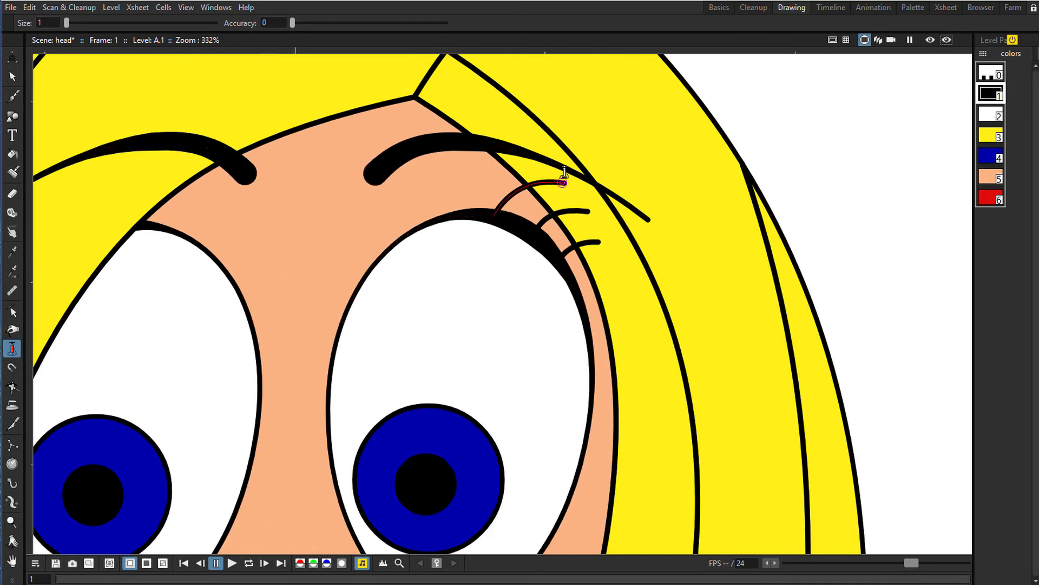
{"action": "left_click_drag", "start_coordinate": [560, 178], "coordinate": [556, 183]}
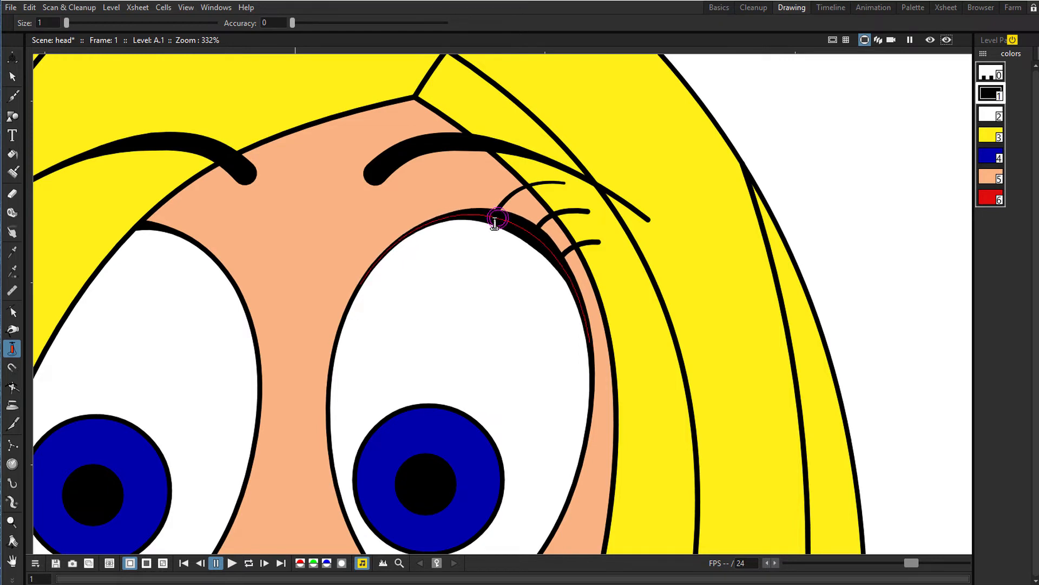
{"action": "scroll", "coordinate": [498, 210], "scroll_direction": "up", "scroll_amount": 3}
{"action": "left_click_drag", "start_coordinate": [494, 204], "coordinate": [508, 194]}
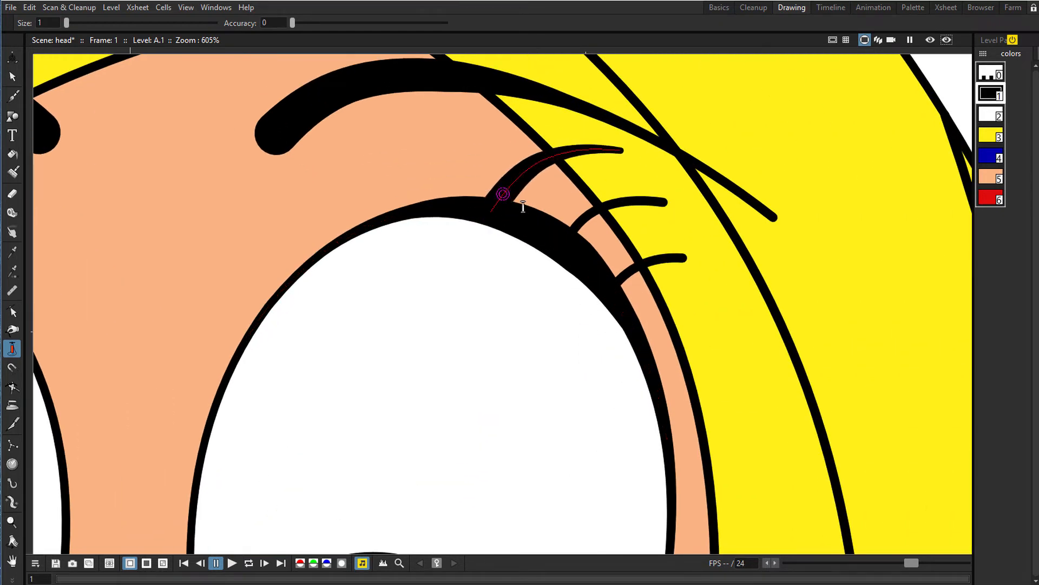
Taper the middle and lowest eyelashes from thicker roots at the eyelid to thin tips
{"action": "mouse_move", "coordinate": [569, 225]}
{"action": "left_mouse_down"}
{"action": "mouse_move", "coordinate": [566, 236]}
{"action": "mouse_move", "coordinate": [572, 229]}
{"action": "left_mouse_up"}
{"action": "left_click_drag", "start_coordinate": [668, 196], "coordinate": [657, 202]}
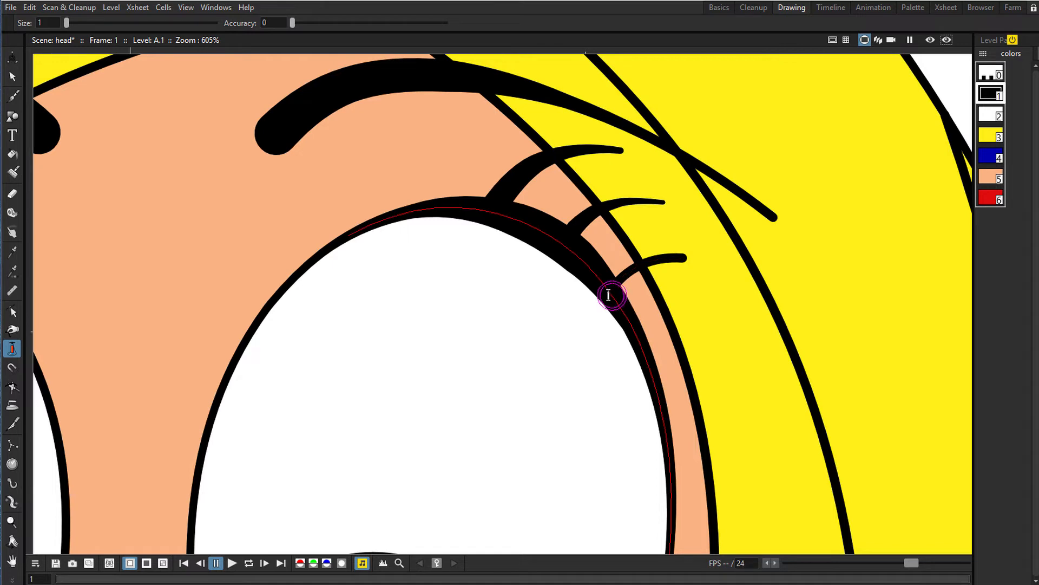
{"action": "left_click_drag", "start_coordinate": [611, 286], "coordinate": [594, 278]}
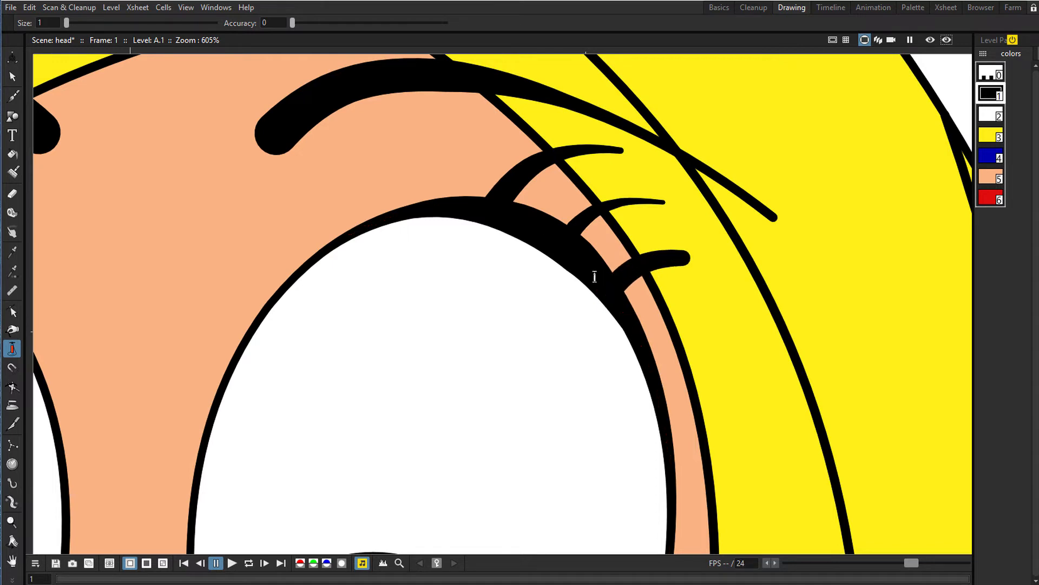
{"action": "left_click_drag", "start_coordinate": [685, 250], "coordinate": [675, 254]}
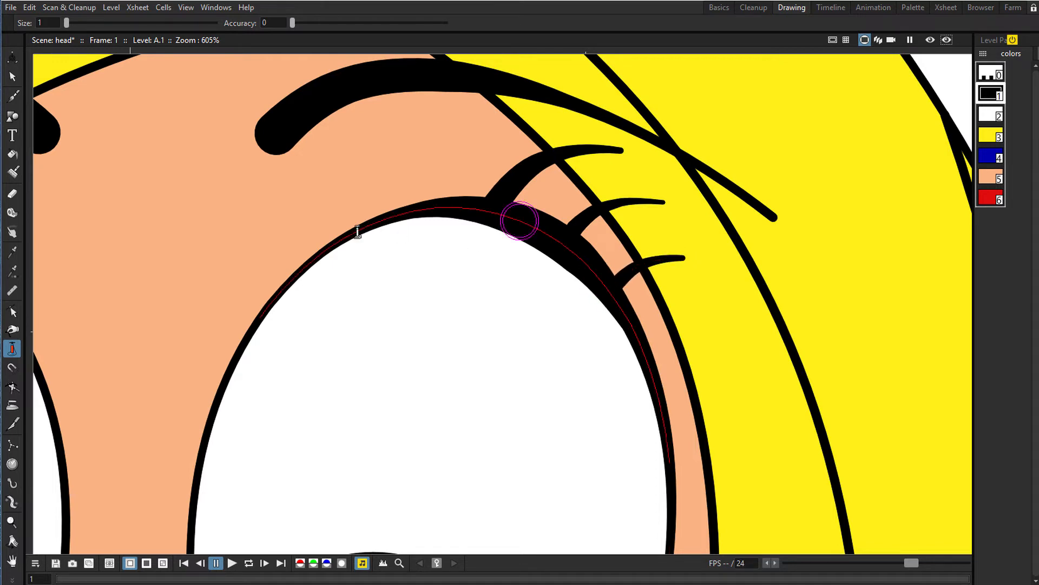
Move the three eyelashes together outward and down onto the eyelid, and rotate them slightly clockwise
{"action": "scroll", "coordinate": [399, 238], "scroll_direction": "down", "scroll_amount": 10}
{"action": "key", "text": "space"}
{"action": "left_click_drag", "start_coordinate": [271, 325], "coordinate": [363, 318]}
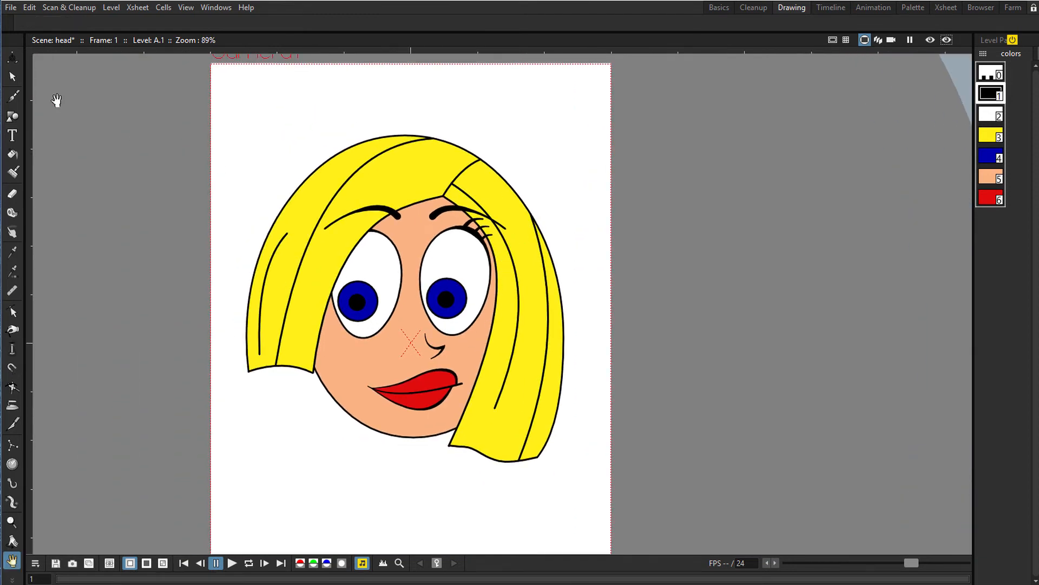
{"action": "left_click", "coordinate": [12, 77]}
{"action": "key", "text": "ctrl+a"}
{"action": "scroll", "coordinate": [441, 251], "scroll_direction": "up", "scroll_amount": 6}
{"action": "key", "text": "space"}
{"action": "left_click_drag", "start_coordinate": [580, 251], "coordinate": [504, 279]}
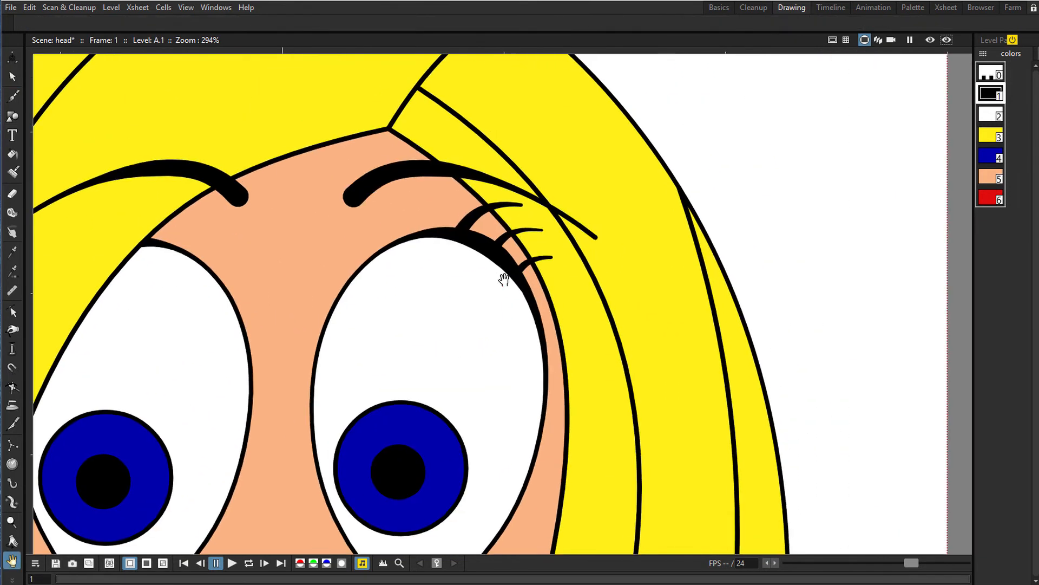
{"action": "left_click", "coordinate": [469, 220]}
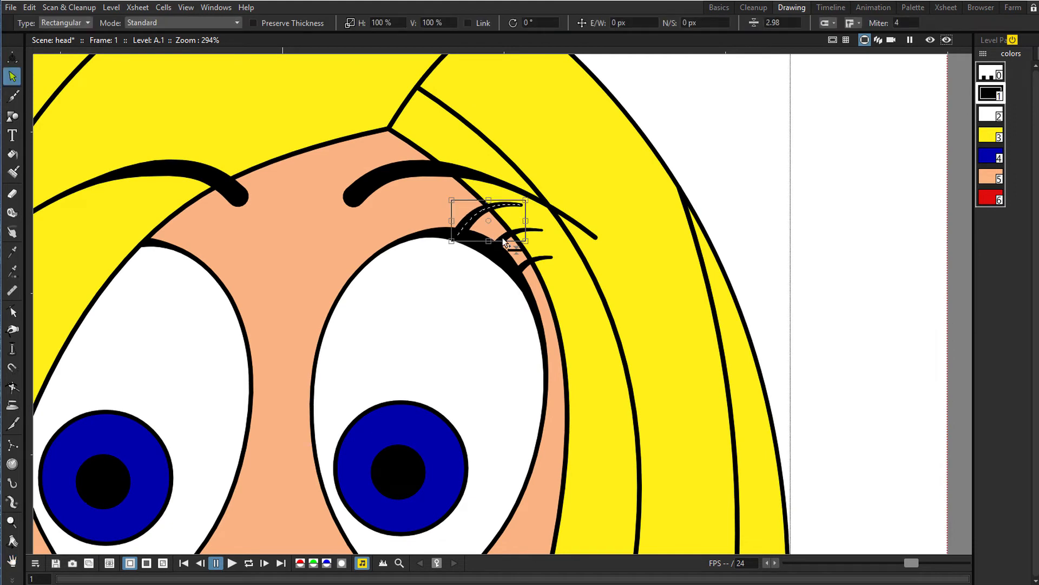
{"action": "left_click", "coordinate": [523, 233], "text": "shift"}
{"action": "left_click", "coordinate": [536, 258], "text": "shift"}
{"action": "left_click_drag", "start_coordinate": [512, 256], "coordinate": [524, 264]}
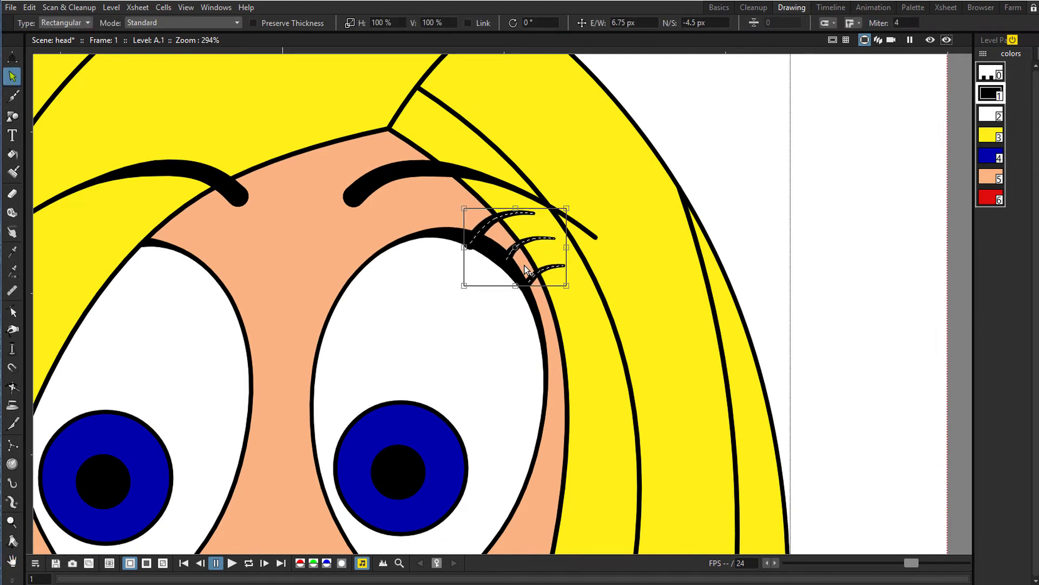
{"action": "left_click_drag", "start_coordinate": [571, 205], "coordinate": [575, 211]}
{"action": "left_click", "coordinate": [736, 190]}
Thicken the upper inner edge of the fully visible eye's outline with the Pump tool
{"action": "scroll", "coordinate": [671, 197], "scroll_direction": "down", "scroll_amount": 9}
{"action": "key", "text": "space"}
{"action": "left_click_drag", "start_coordinate": [501, 217], "coordinate": [447, 240]}
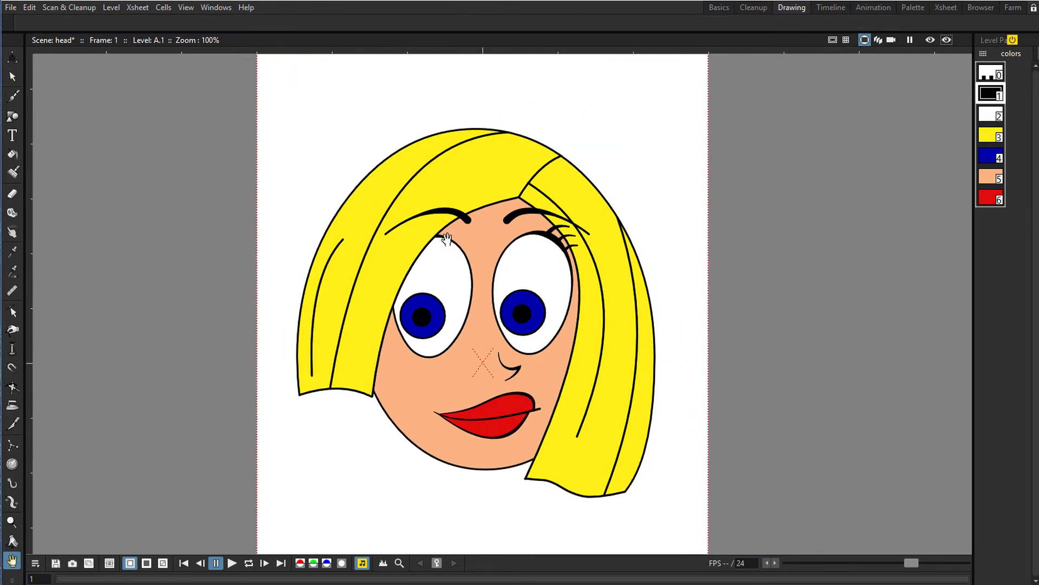
{"action": "scroll", "coordinate": [447, 239], "scroll_direction": "up", "scroll_amount": 3}
{"action": "left_click", "coordinate": [12, 348]}
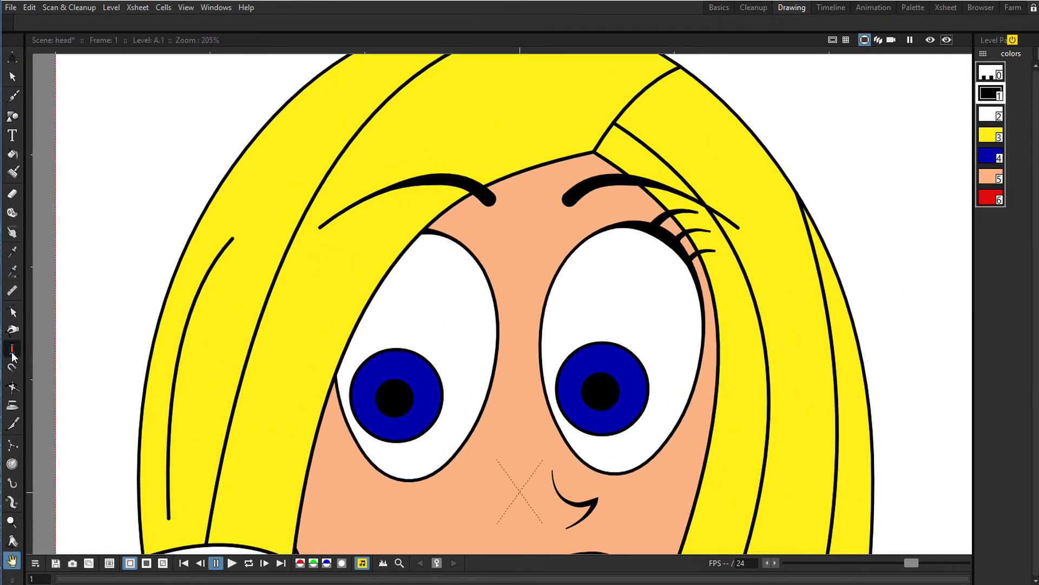
{"action": "left_click_drag", "start_coordinate": [574, 242], "coordinate": [615, 225]}
{"action": "scroll", "coordinate": [490, 291], "scroll_direction": "down", "scroll_amount": 3}
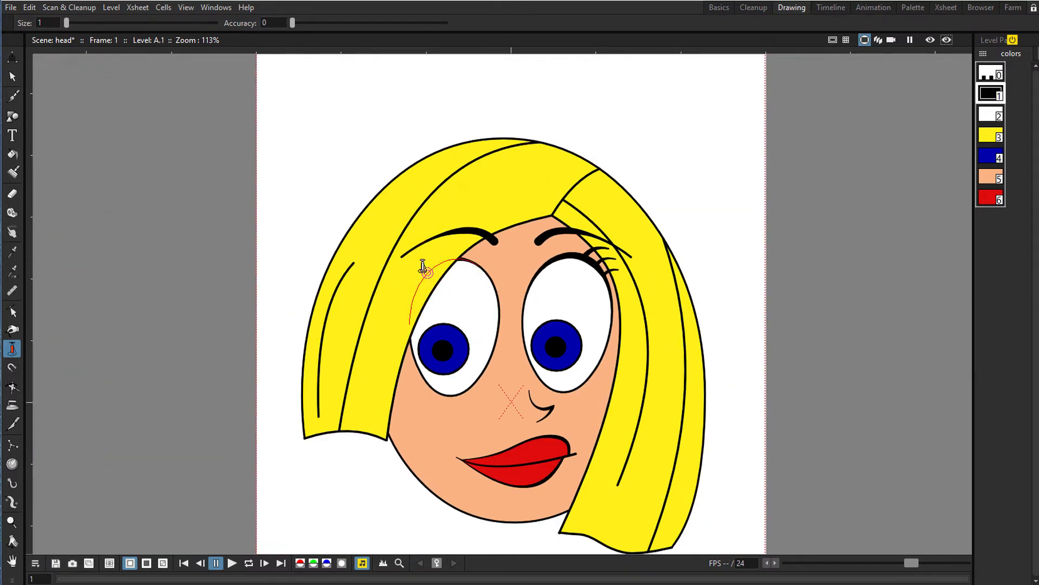
{"action": "key", "text": "space"}
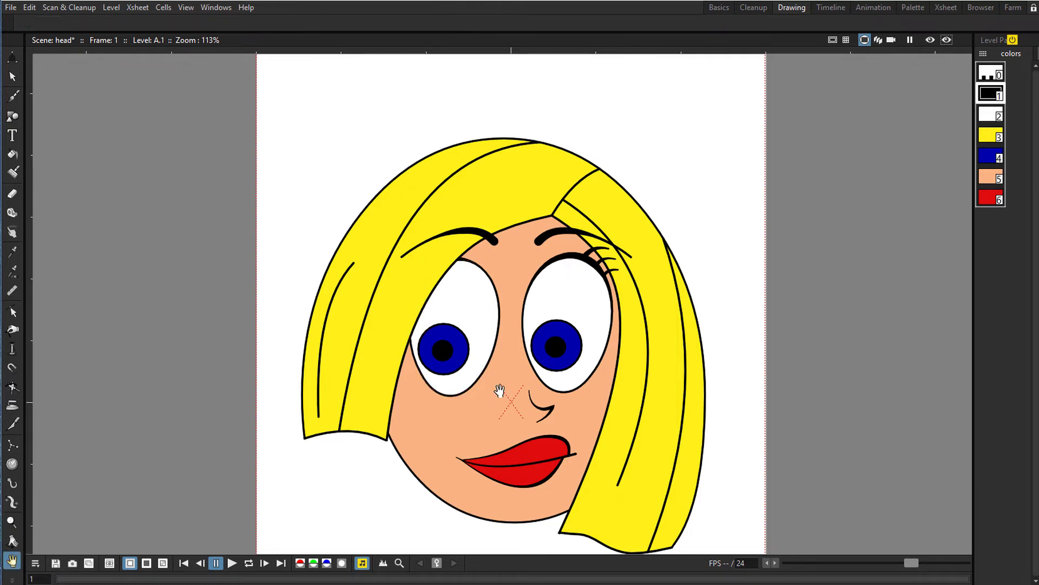
{"action": "left_click_drag", "start_coordinate": [499, 392], "coordinate": [469, 398]}
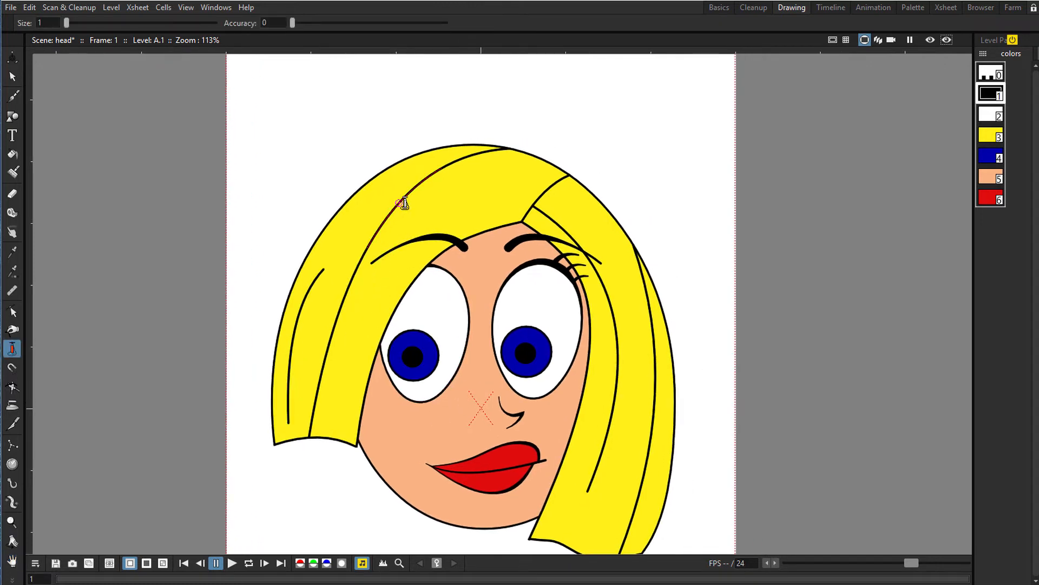
{"action": "key", "text": "space"}
{"action": "left_click_drag", "start_coordinate": [399, 221], "coordinate": [373, 157]}
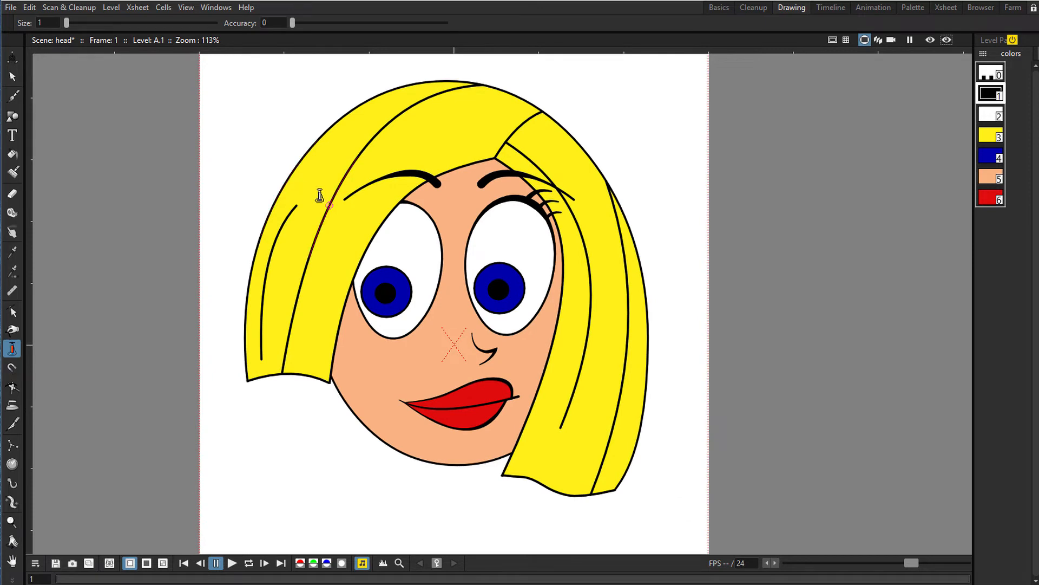
{"action": "key", "text": "space"}
{"action": "left_click_drag", "start_coordinate": [314, 197], "coordinate": [317, 230]}
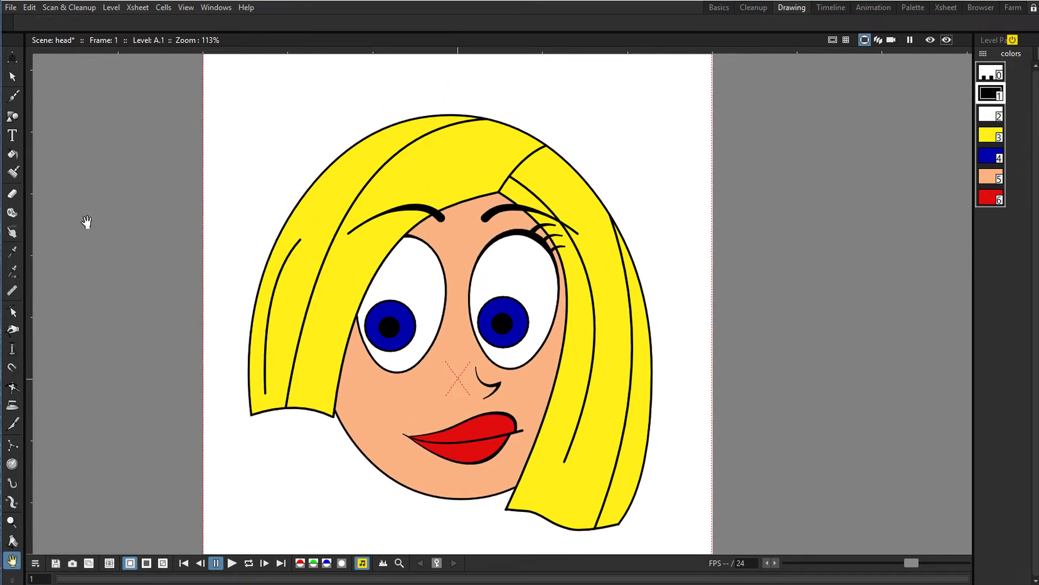
Enter the hair group and reduce the thickness of the long strand line in the left hair section to 0.16
{"action": "left_click", "coordinate": [12, 77]}
{"action": "key", "text": "ctrl+a"}
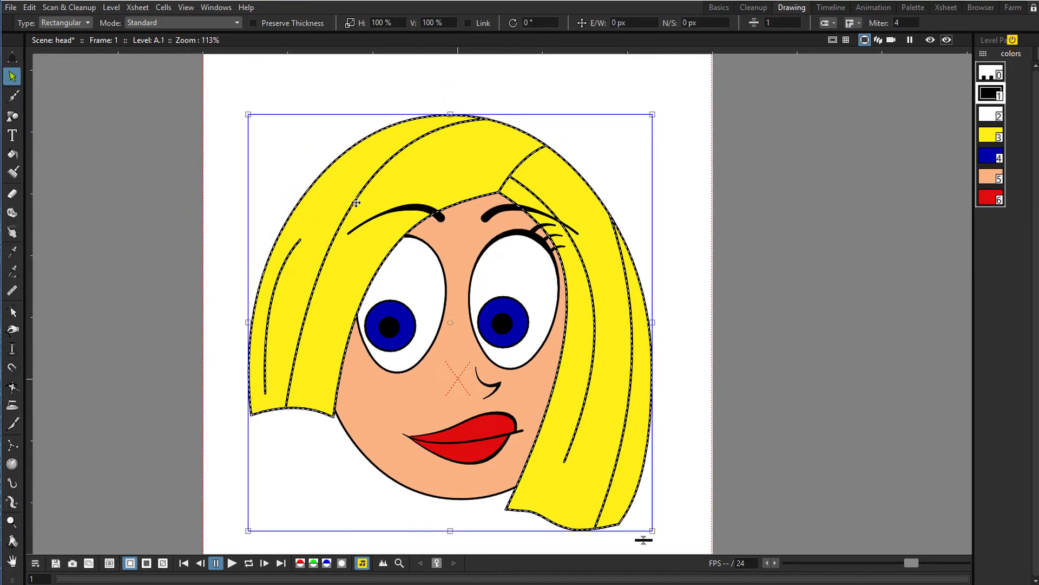
{"action": "scroll", "coordinate": [356, 204], "scroll_direction": "up", "scroll_amount": 1}
{"action": "double_click", "coordinate": [357, 190]}
{"action": "left_click", "coordinate": [357, 193]}
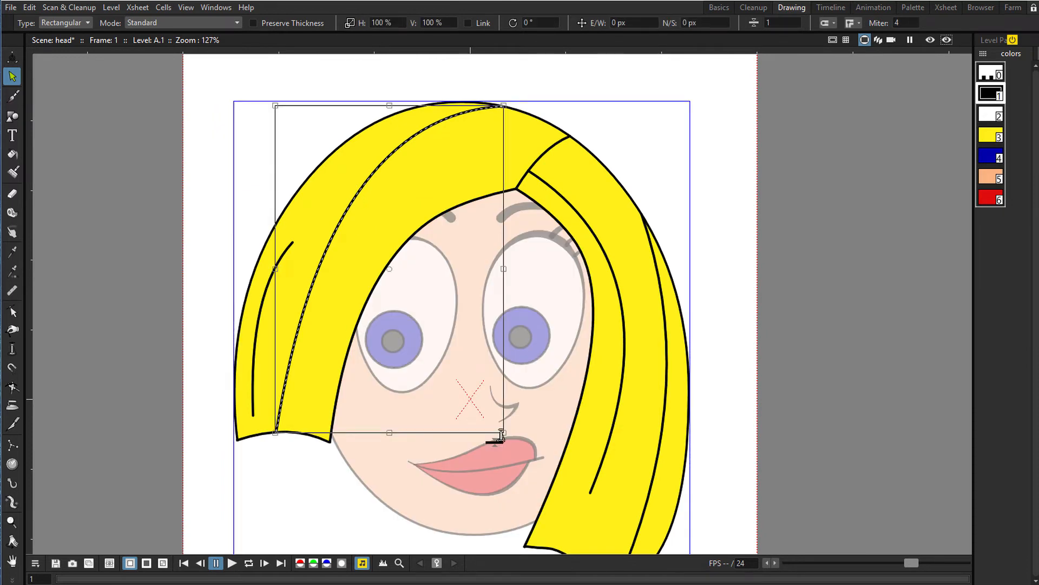
{"action": "left_click_drag", "start_coordinate": [501, 435], "coordinate": [499, 438]}
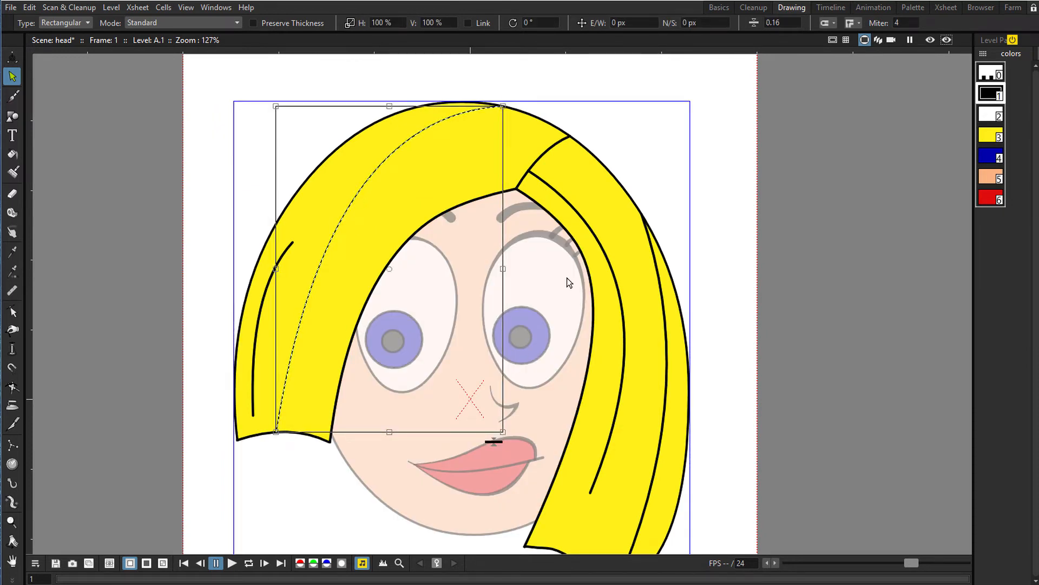
Thin both long strand lines in the right hair section, giving the inner one a thickness of 0.16
{"action": "left_click", "coordinate": [585, 245]}
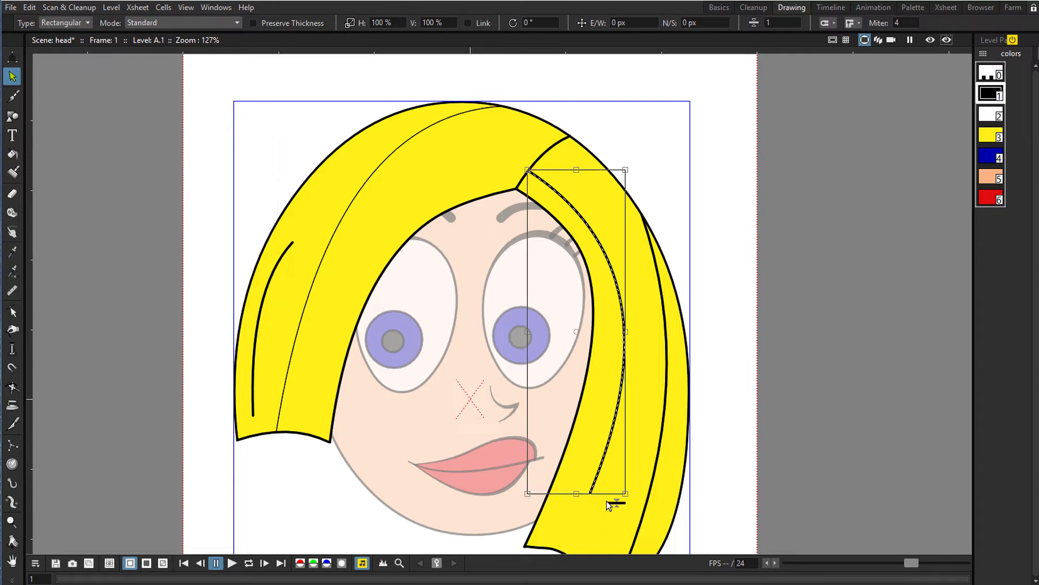
{"action": "left_click_drag", "start_coordinate": [606, 501], "coordinate": [616, 494]}
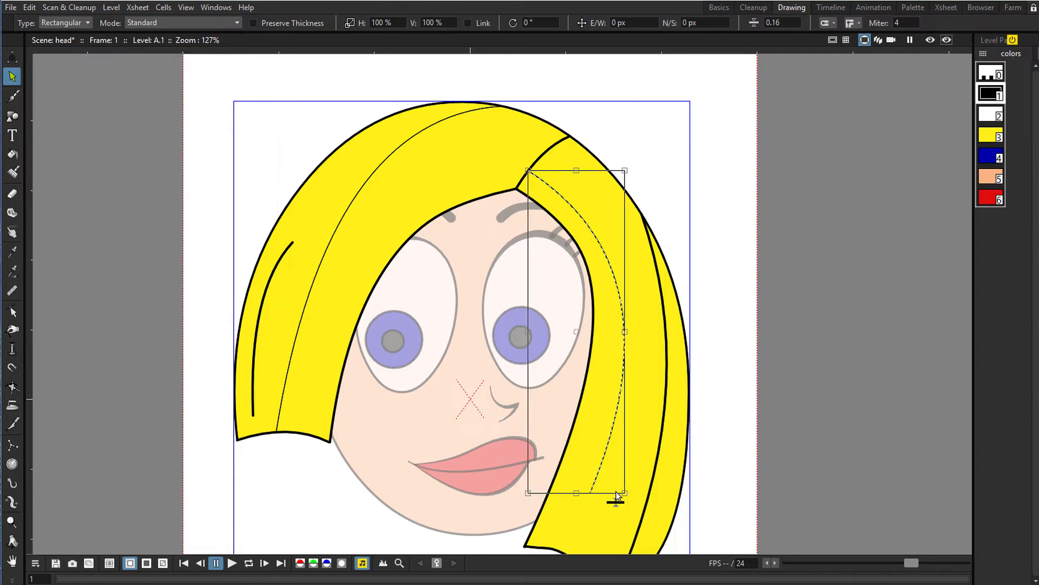
{"action": "left_click", "coordinate": [667, 402]}
{"action": "scroll", "coordinate": [638, 453], "scroll_direction": "down", "scroll_amount": 2}
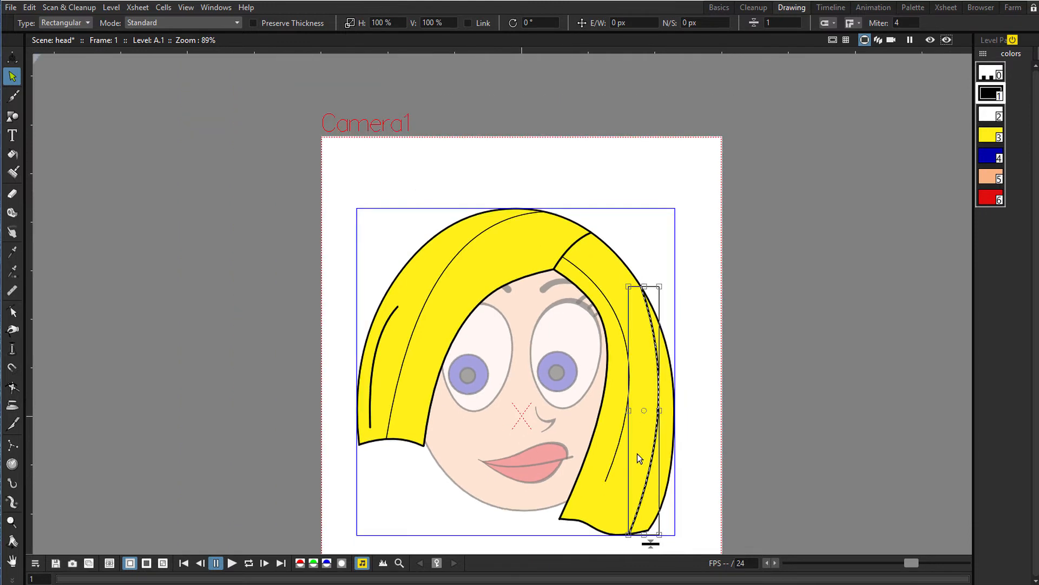
{"action": "left_click_drag", "start_coordinate": [645, 538], "coordinate": [645, 541]}
Reduce the thickness of the short outer strand line in the left hair section to 0.2 and leave the hair group
{"action": "left_click", "coordinate": [373, 366]}
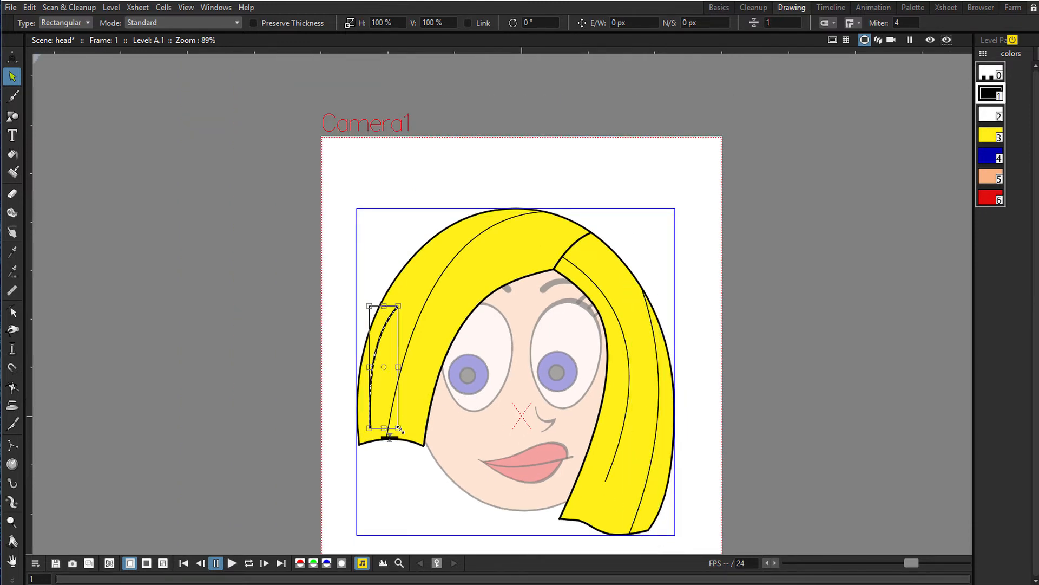
{"action": "left_click_drag", "start_coordinate": [391, 430], "coordinate": [391, 432]}
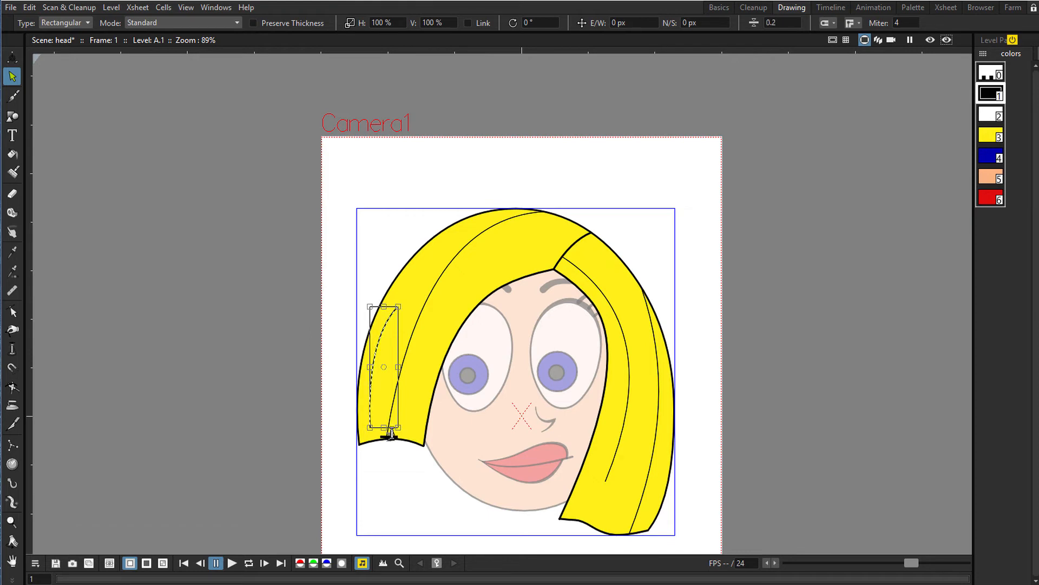
{"action": "left_click", "coordinate": [402, 223]}
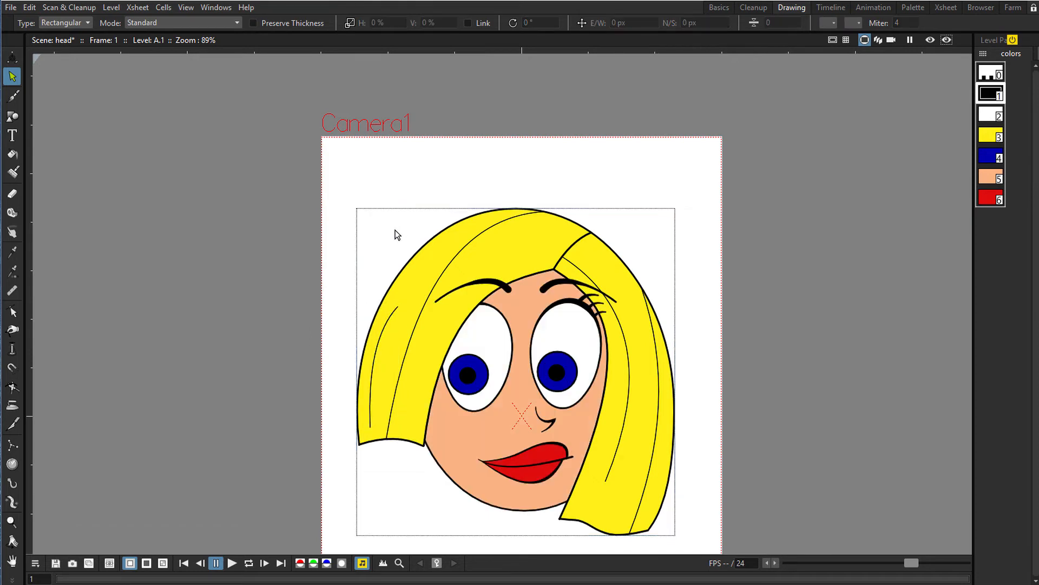
Set the Pump tool's size to 7.74 and thicken the middle portions of the four hair strand lines
{"action": "left_click_drag", "start_coordinate": [430, 353], "coordinate": [369, 278]}
{"action": "mouse_move", "coordinate": [393, 338]}
{"action": "left_mouse_down"}
{"action": "mouse_move", "coordinate": [383, 302]}
{"action": "mouse_move", "coordinate": [358, 332]}
{"action": "mouse_move", "coordinate": [397, 332]}
{"action": "left_mouse_up"}
{"action": "scroll", "coordinate": [384, 303], "scroll_direction": "up", "scroll_amount": 3}
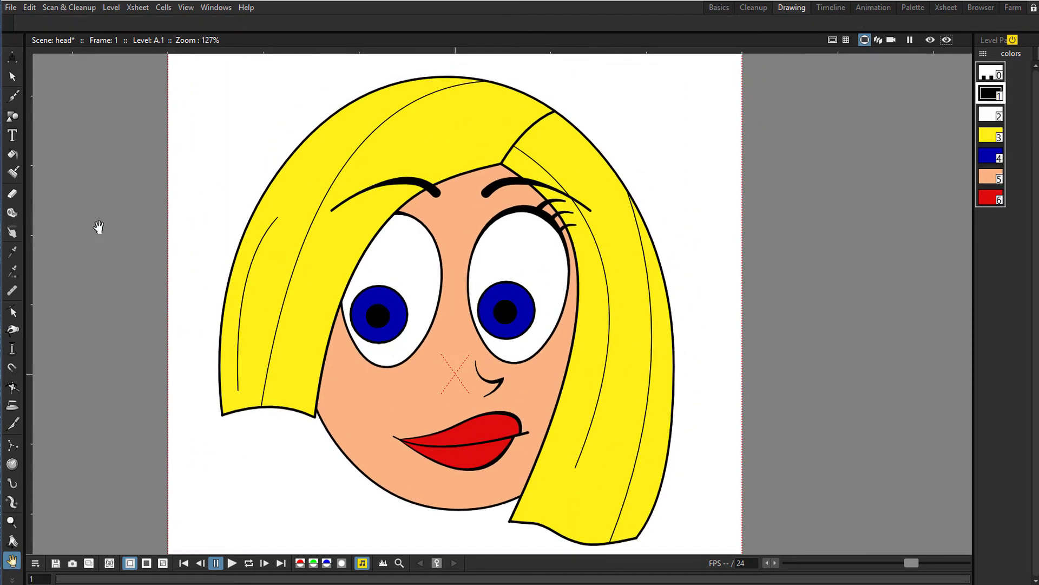
{"action": "left_click", "coordinate": [11, 349]}
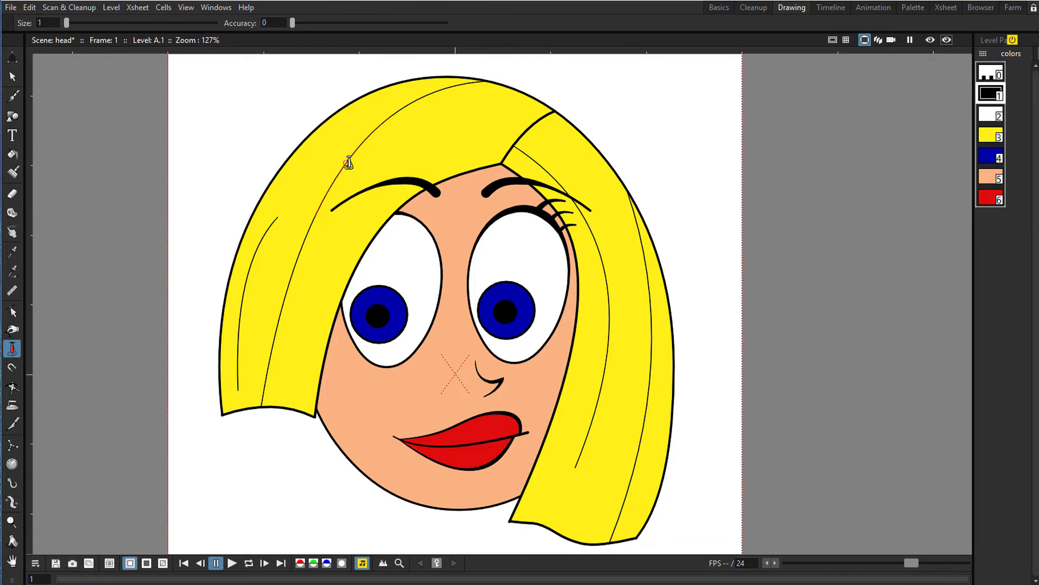
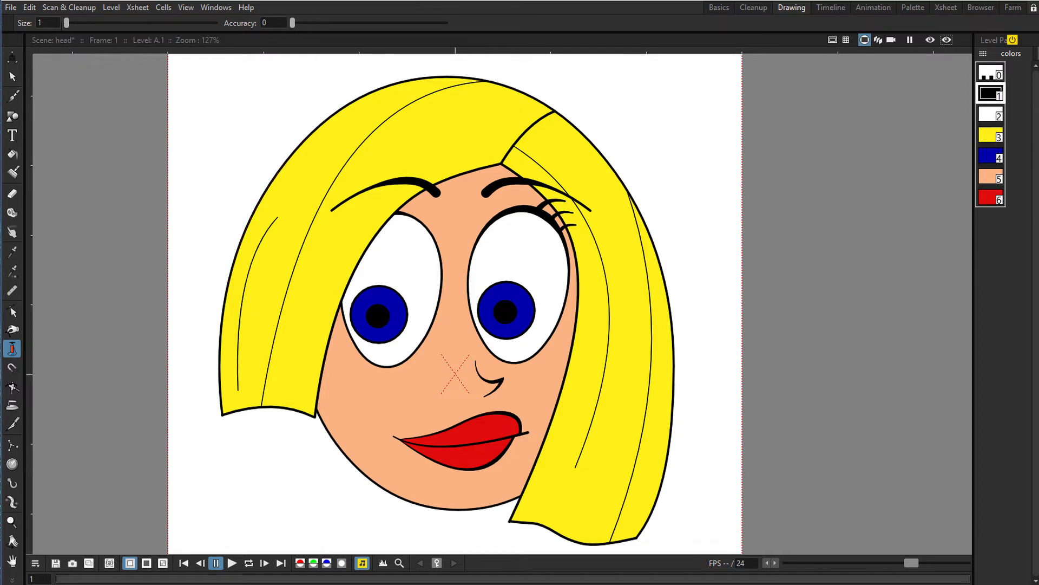
{"action": "left_click_drag", "start_coordinate": [73, 21], "coordinate": [77, 23]}
{"action": "left_click_drag", "start_coordinate": [245, 304], "coordinate": [245, 300]}
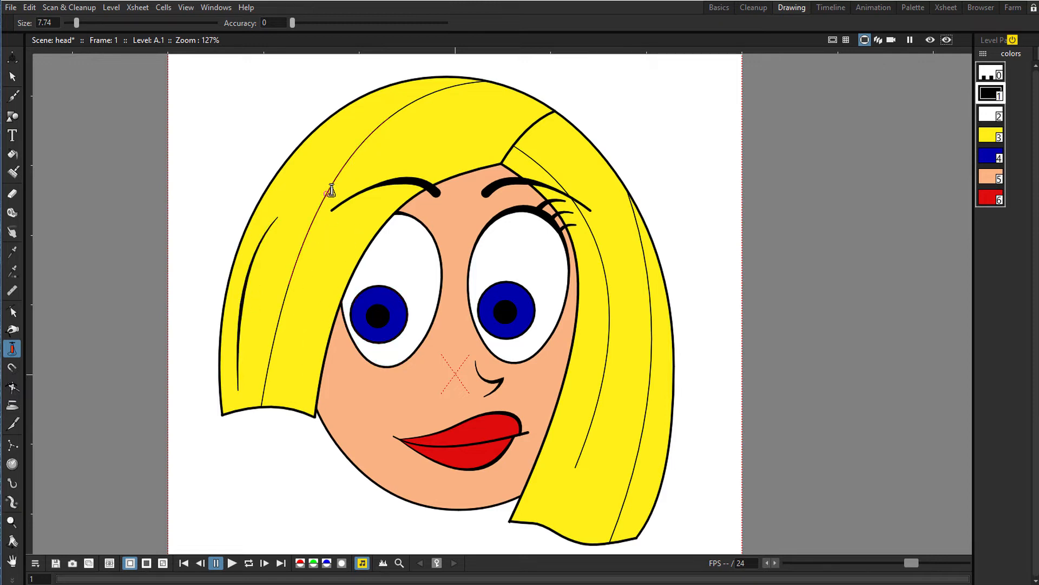
{"action": "left_click_drag", "start_coordinate": [339, 175], "coordinate": [342, 171]}
{"action": "left_click_drag", "start_coordinate": [604, 373], "coordinate": [651, 367]}
{"action": "left_click_drag", "start_coordinate": [648, 429], "coordinate": [648, 429]}
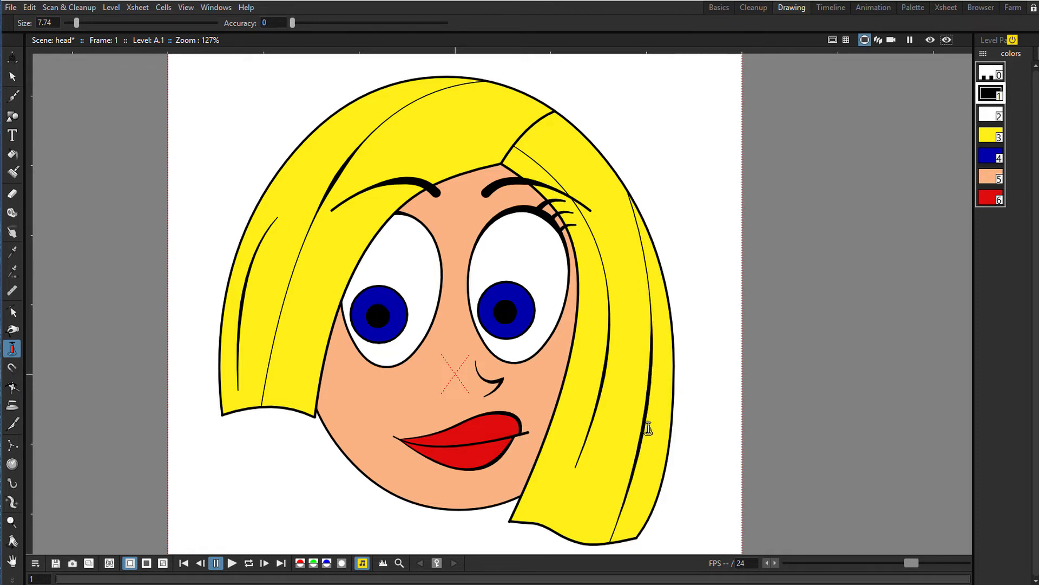
Thicken the lower hair edge across the forehead, from the parting towards the partly covered eye
{"action": "scroll", "coordinate": [753, 270], "scroll_direction": "down", "scroll_amount": 2}
{"action": "key", "text": "space"}
{"action": "left_click_drag", "start_coordinate": [757, 195], "coordinate": [635, 201]}
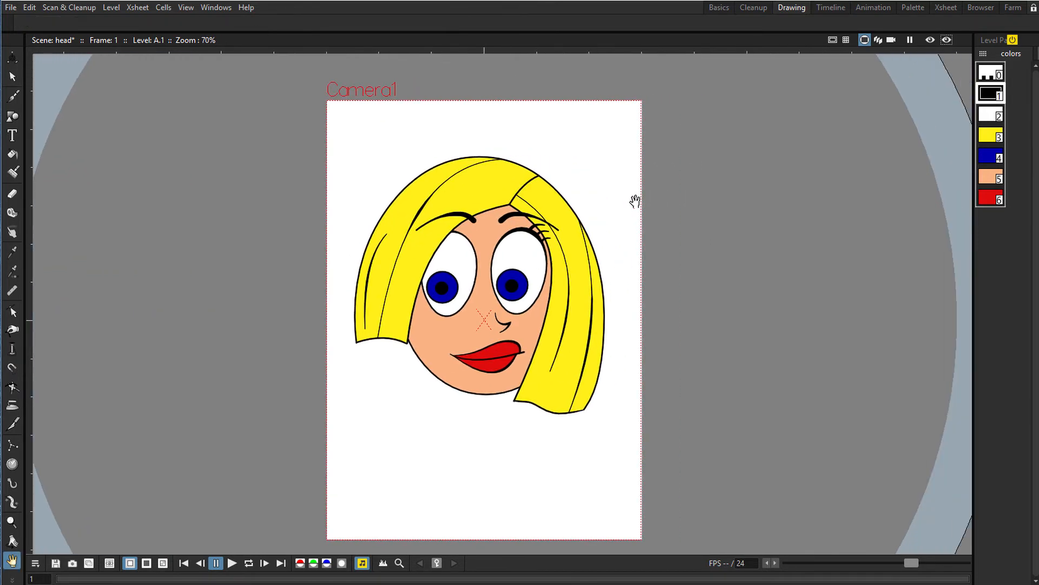
{"action": "scroll", "coordinate": [590, 255], "scroll_direction": "up", "scroll_amount": 2}
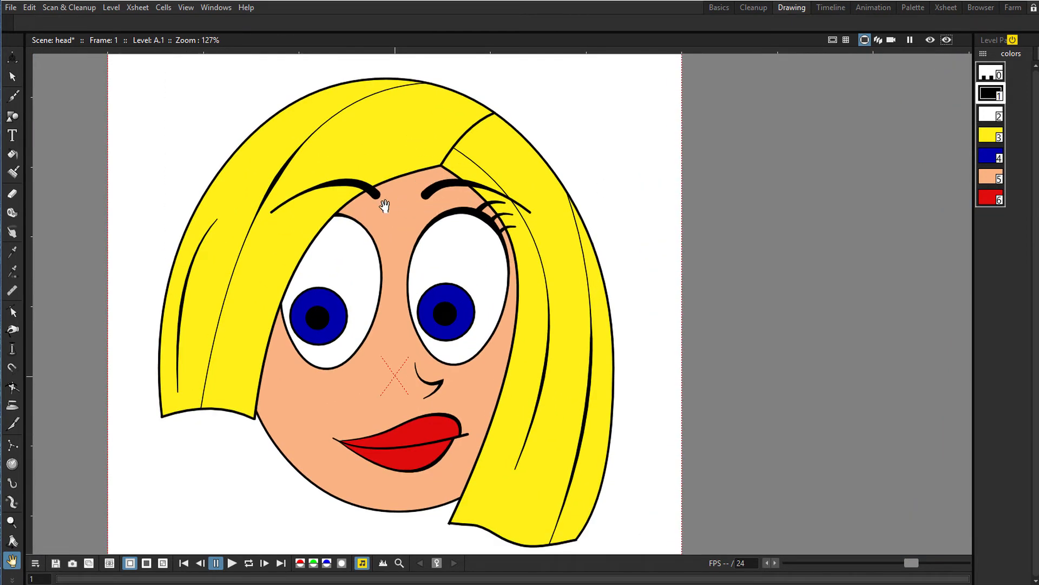
{"action": "left_click", "coordinate": [12, 349]}
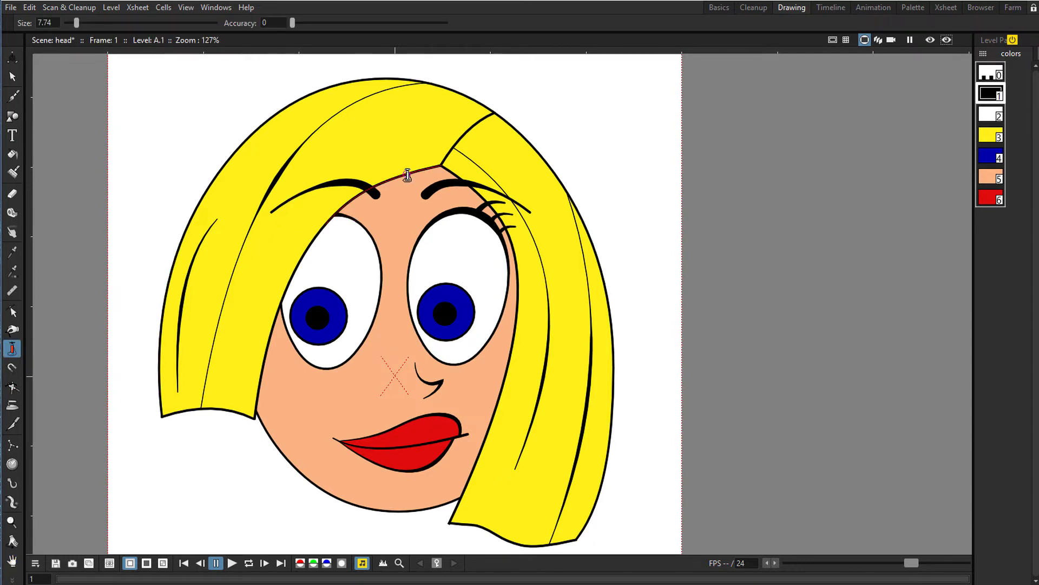
{"action": "left_click_drag", "start_coordinate": [407, 175], "coordinate": [410, 168]}
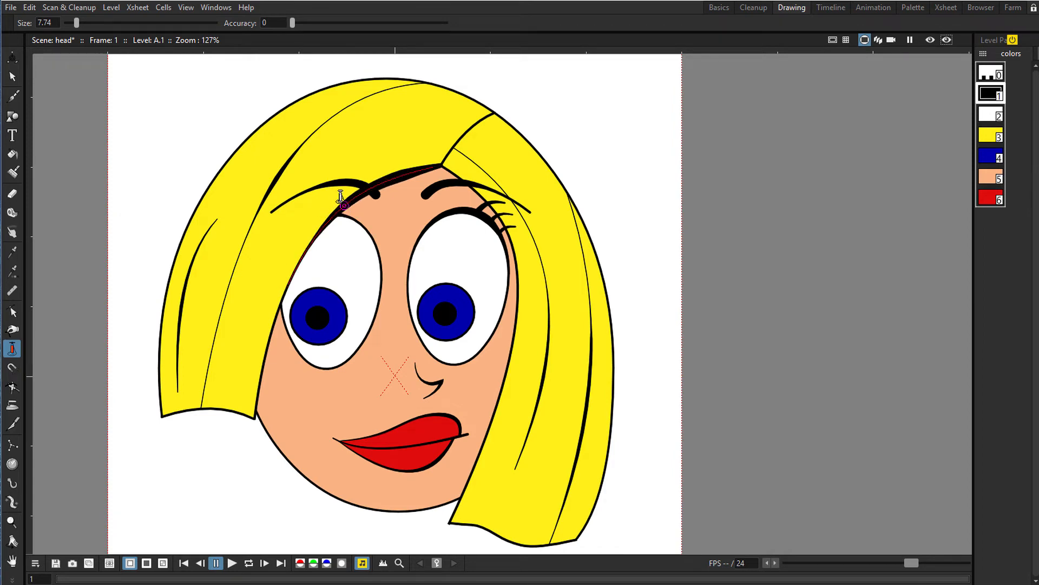
Taper the hair parting line from a thicker root at the forehead to a thin end at the outer hair outline
{"action": "scroll", "coordinate": [449, 182], "scroll_direction": "up", "scroll_amount": 3}
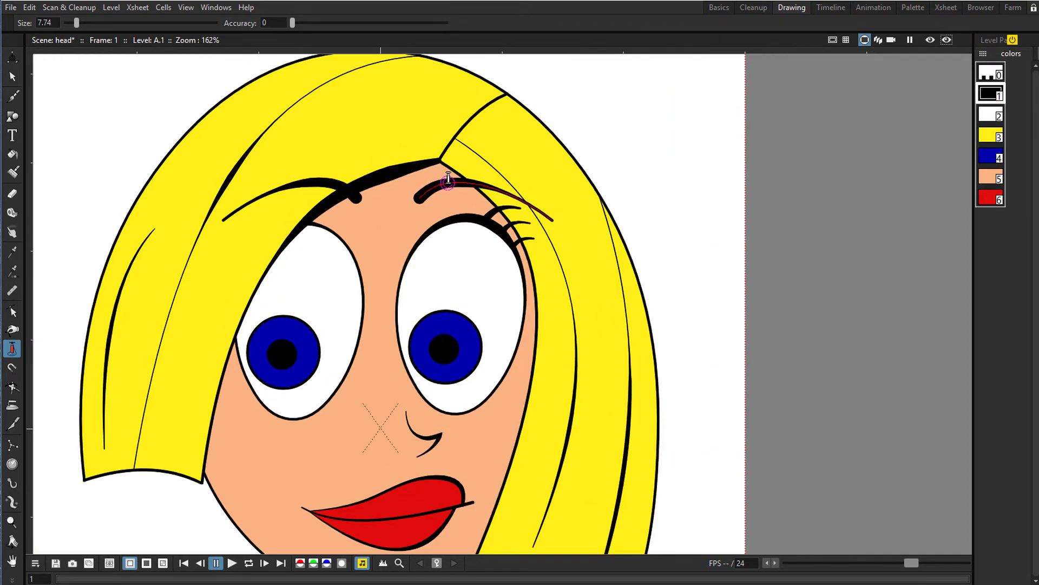
{"action": "left_click_drag", "start_coordinate": [448, 150], "coordinate": [448, 149]}
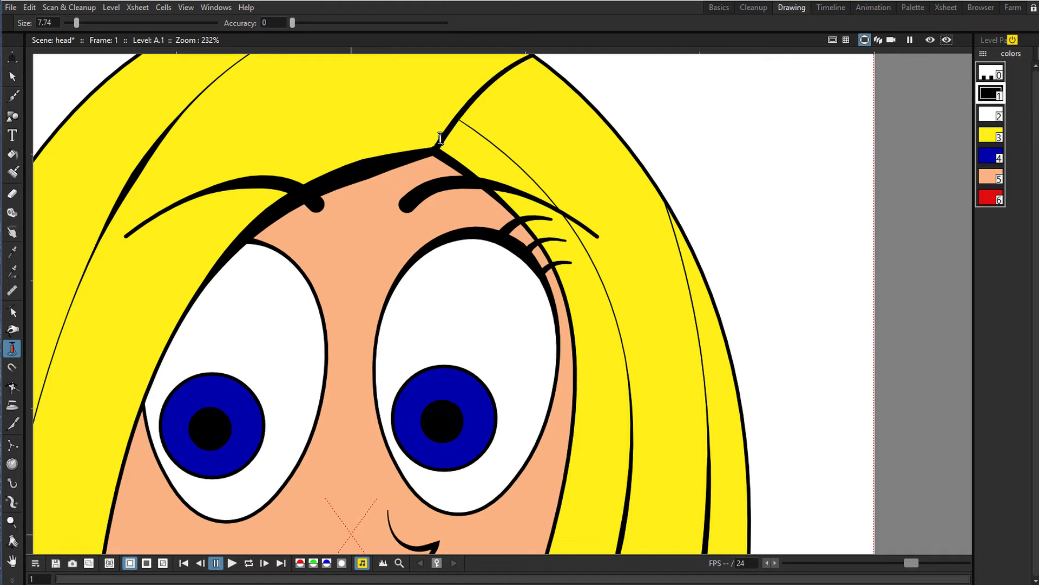
{"action": "left_click_drag", "start_coordinate": [536, 64], "coordinate": [530, 56]}
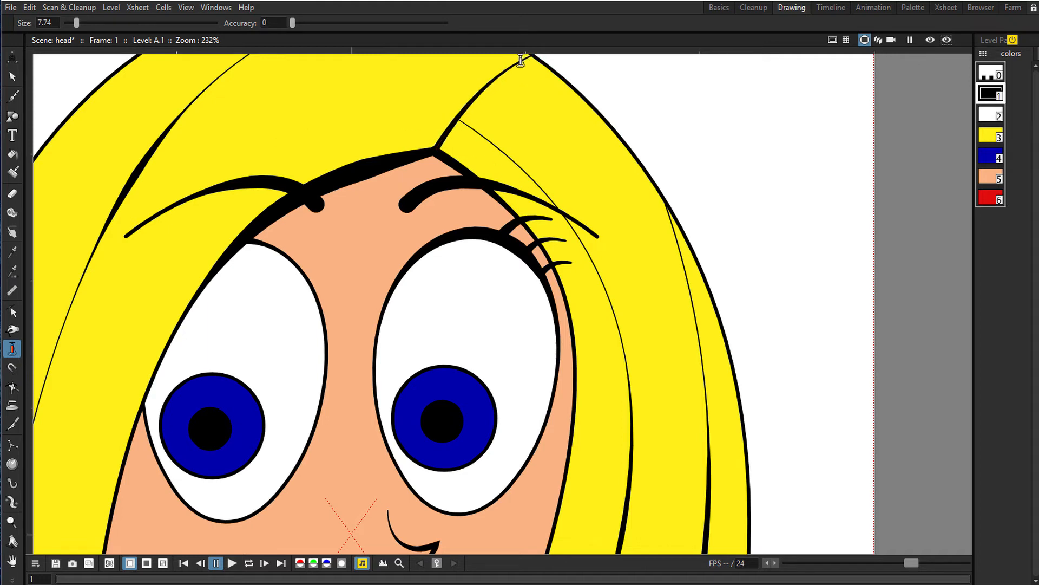
Thicken the right hair section's inner edge beside the face and the outline at the left section's lower outer corner
{"action": "scroll", "coordinate": [705, 213], "scroll_direction": "down", "scroll_amount": 5}
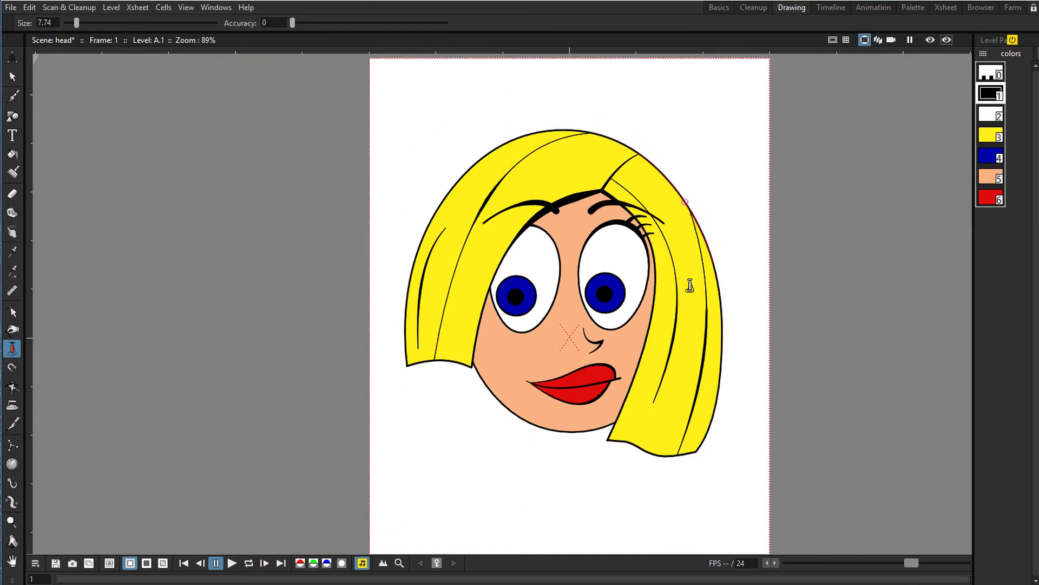
{"action": "key", "text": "space"}
{"action": "mouse_move", "coordinate": [620, 341]}
{"action": "left_mouse_down"}
{"action": "mouse_move", "coordinate": [545, 311]}
{"action": "mouse_move", "coordinate": [574, 293]}
{"action": "mouse_move", "coordinate": [580, 219]}
{"action": "left_mouse_up"}
{"action": "scroll", "coordinate": [576, 336], "scroll_direction": "up", "scroll_amount": 2}
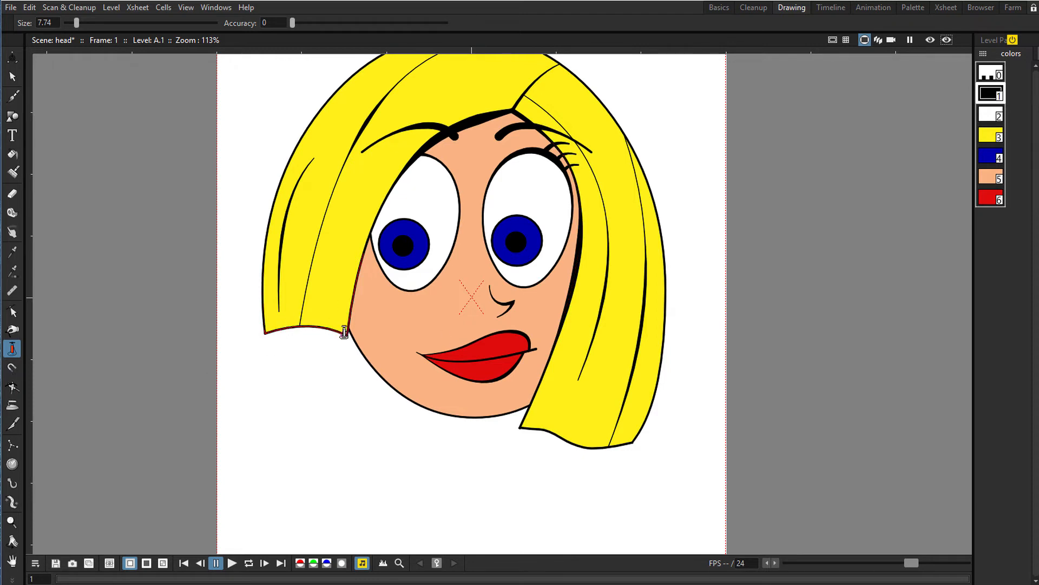
{"action": "scroll", "coordinate": [344, 332], "scroll_direction": "up", "scroll_amount": 2}
{"action": "left_click_drag", "start_coordinate": [249, 326], "coordinate": [252, 326]}
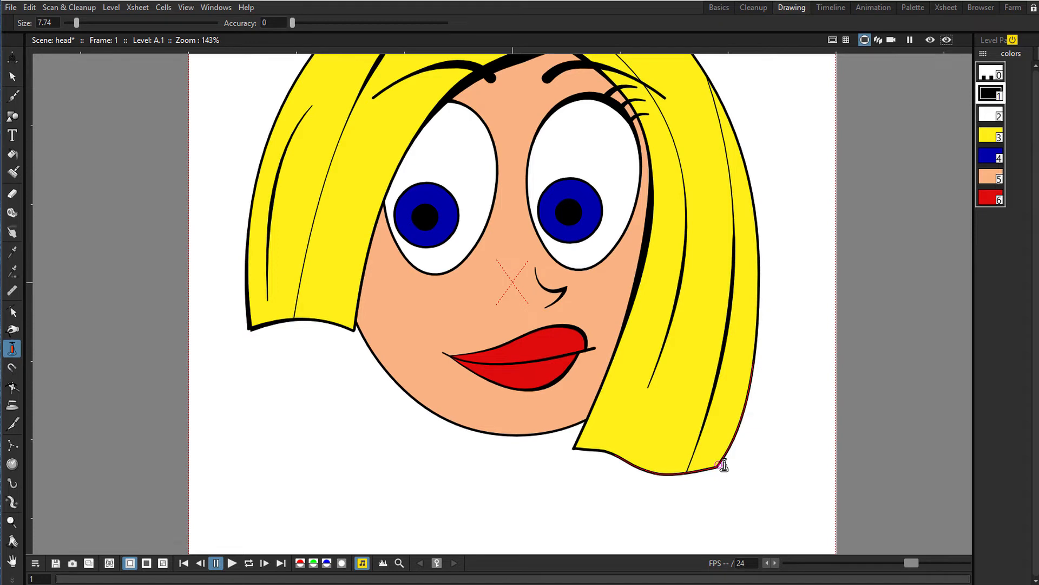
Thicken the outline around the right hair section's lower outer corner and up its outer edge
{"action": "left_click_drag", "start_coordinate": [723, 465], "coordinate": [729, 463]}
{"action": "left_click_drag", "start_coordinate": [743, 422], "coordinate": [746, 417]}
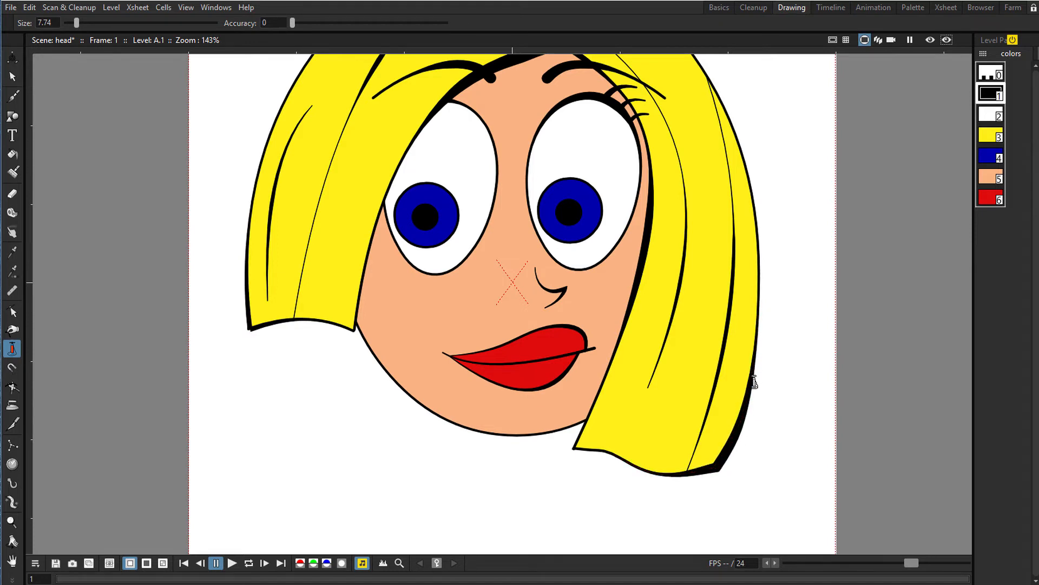
Examine the whole head to check the line thickness of the face and hair
{"action": "scroll", "coordinate": [731, 400], "scroll_direction": "down", "scroll_amount": 4}
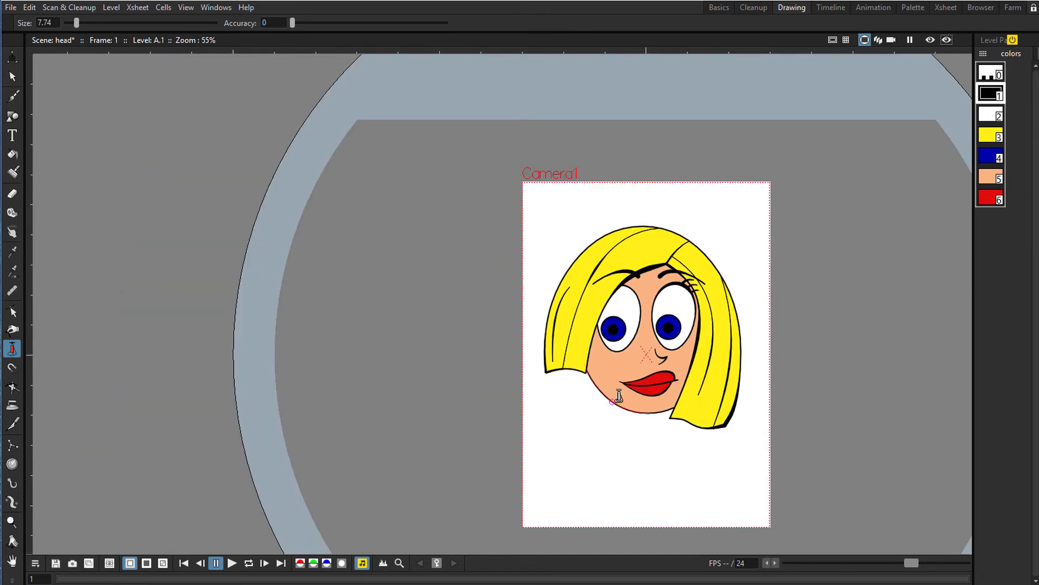
{"action": "scroll", "coordinate": [605, 448], "scroll_direction": "up", "scroll_amount": 2}
{"action": "scroll", "coordinate": [613, 445], "scroll_direction": "up", "scroll_amount": 1}
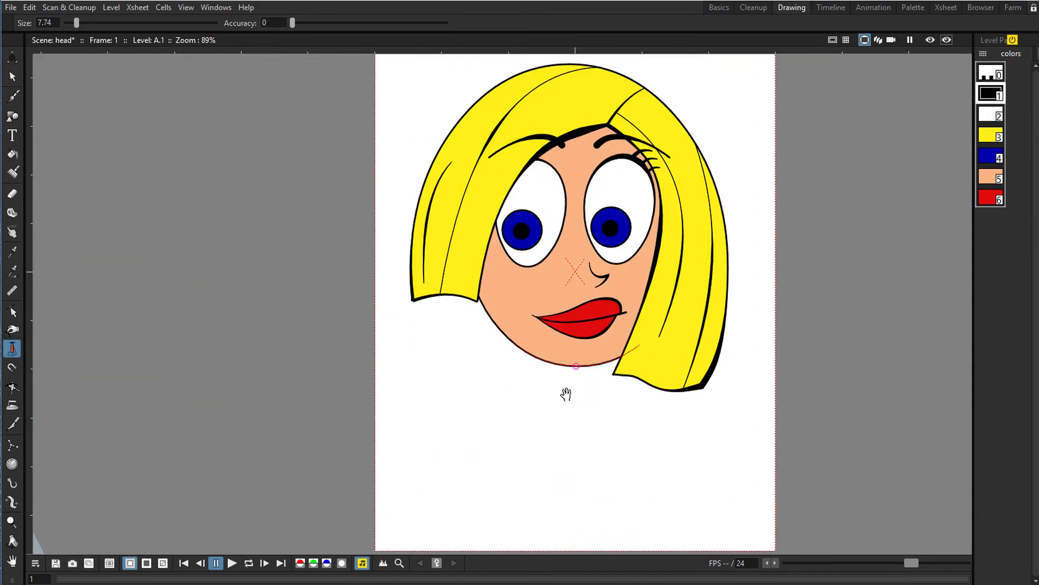
{"action": "key", "text": "space"}
{"action": "left_click_drag", "start_coordinate": [566, 395], "coordinate": [523, 431]}
{"action": "key", "text": "space"}
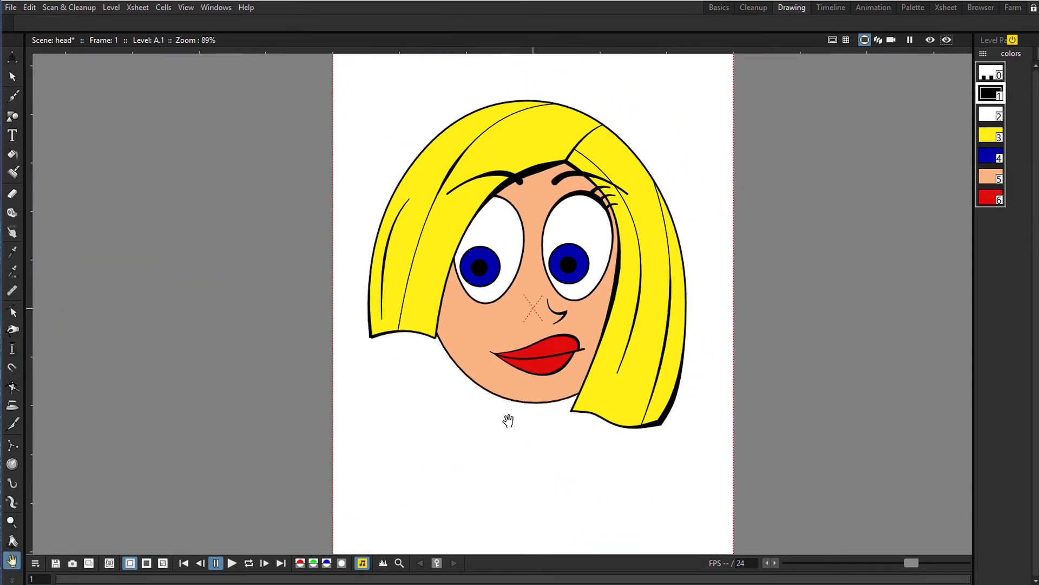
{"action": "scroll", "coordinate": [508, 421], "scroll_direction": "up", "scroll_amount": 1}
{"action": "left_click_drag", "start_coordinate": [503, 371], "coordinate": [464, 406]}
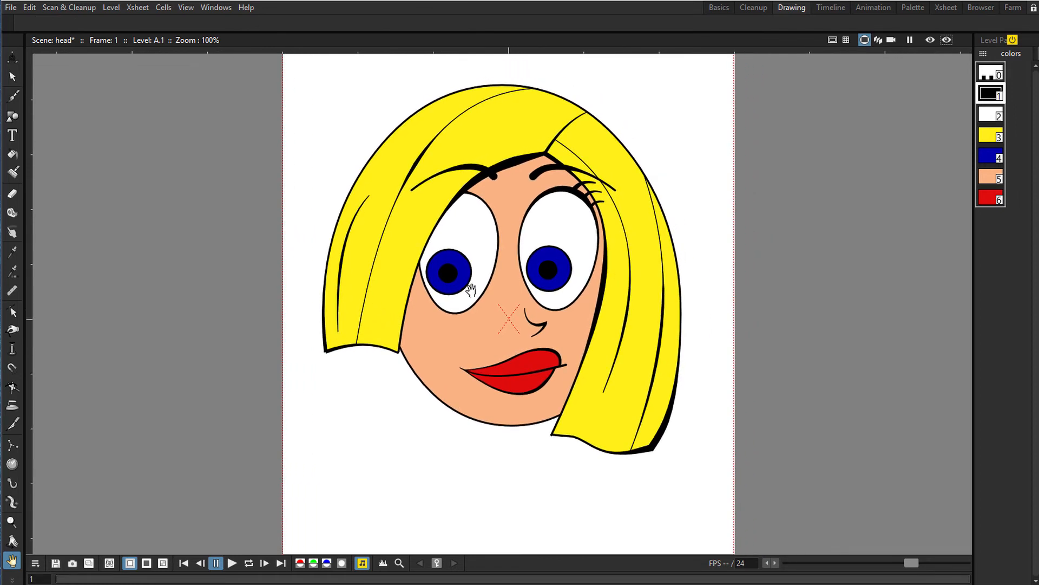
Copy the partly covered eye's white shape from its group and paste it over the hair, aligned with the original eye
{"action": "key", "text": "s"}
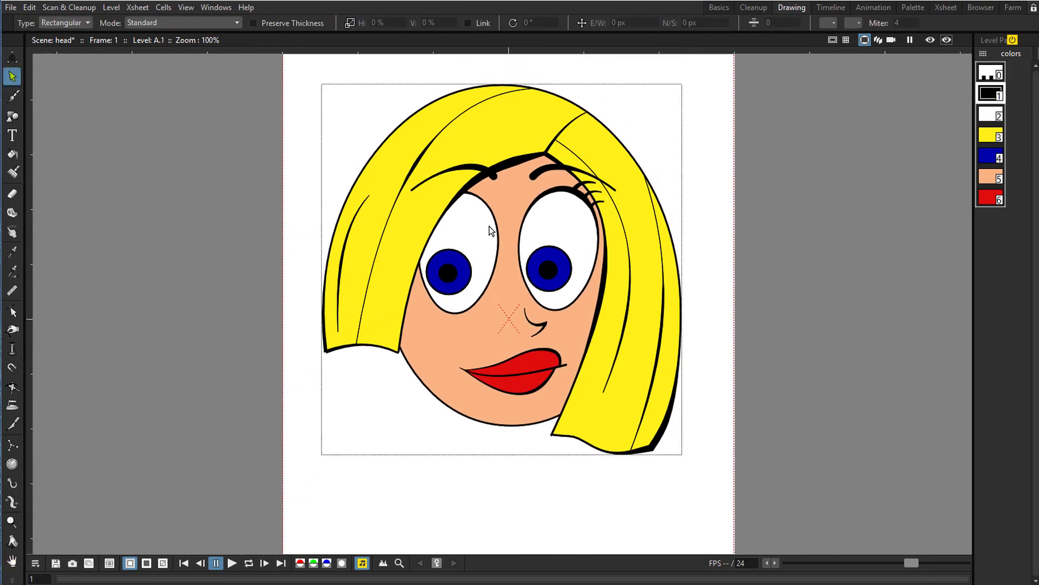
{"action": "left_click", "coordinate": [496, 212]}
{"action": "double_click", "coordinate": [490, 210]}
{"action": "left_click", "coordinate": [487, 208]}
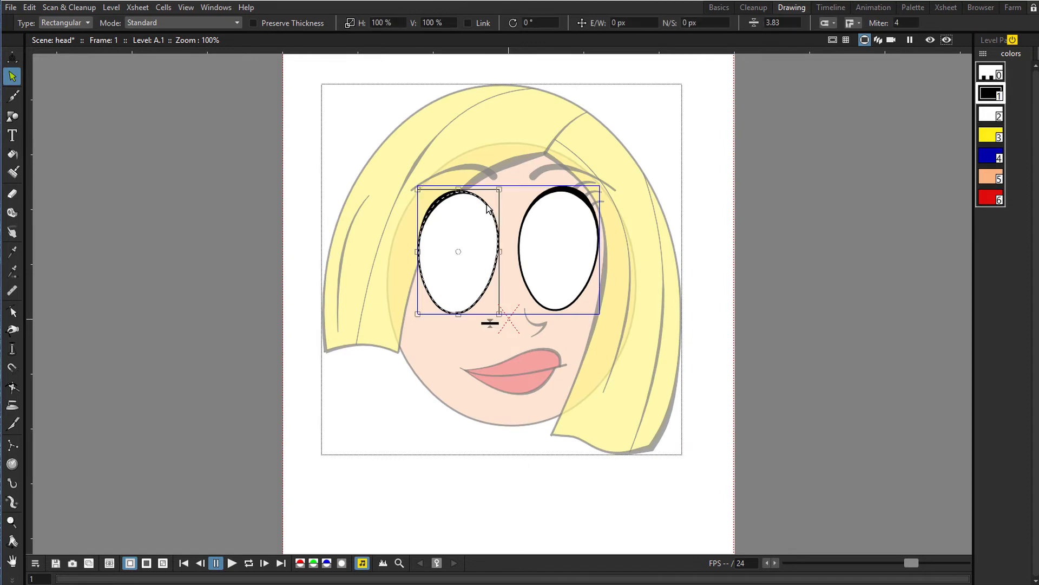
{"action": "double_click", "coordinate": [318, 187]}
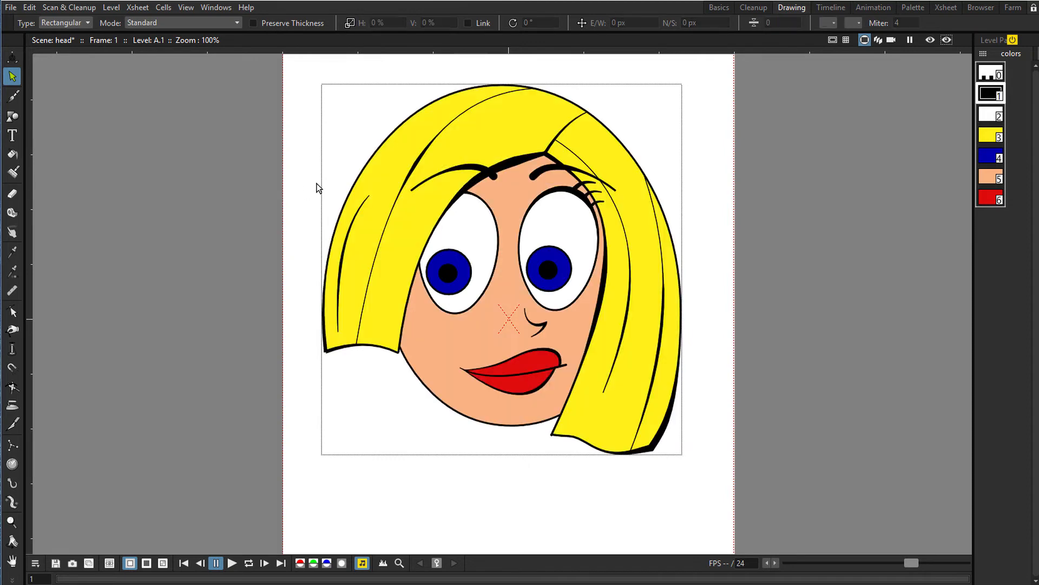
{"action": "key", "text": "ctrl+v"}
{"action": "left_click_drag", "start_coordinate": [499, 218], "coordinate": [486, 202]}
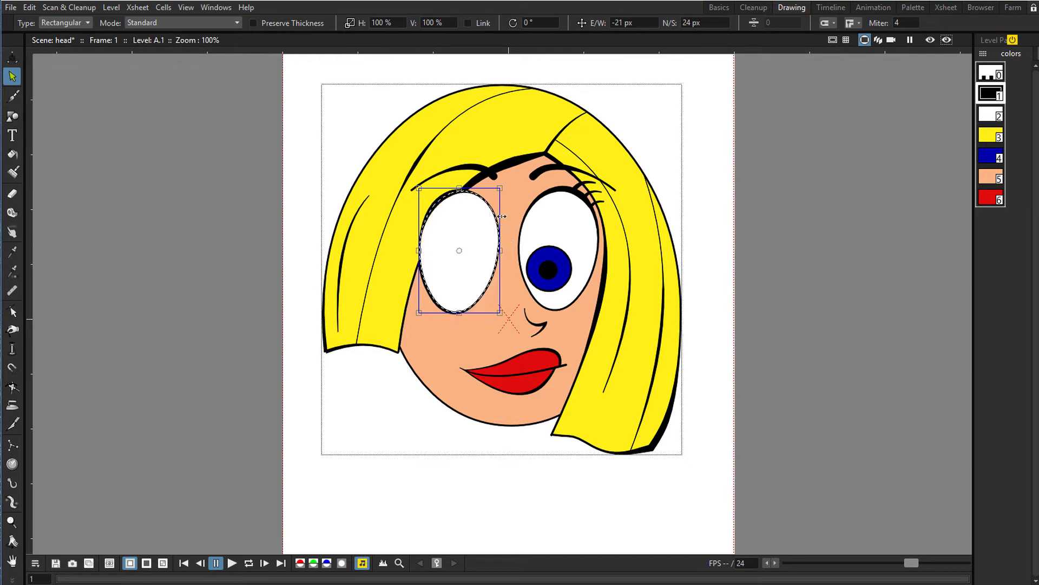
Erase the pasted eye shape with the size 10 eraser, keeping only the thick upper outer arc that crosses the hair
{"action": "scroll", "coordinate": [494, 212], "scroll_direction": "up", "scroll_amount": 4}
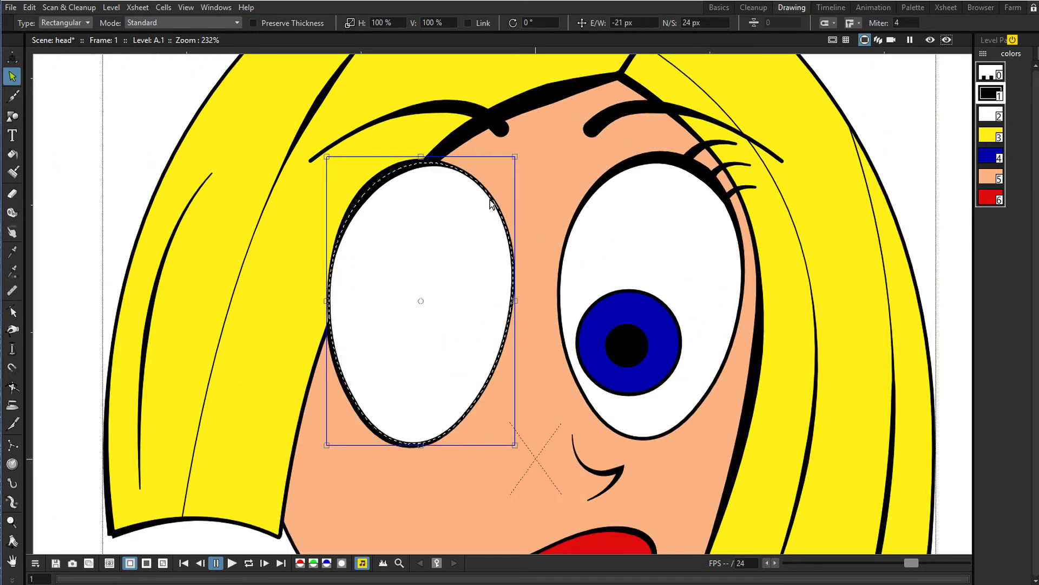
{"action": "double_click", "coordinate": [491, 198]}
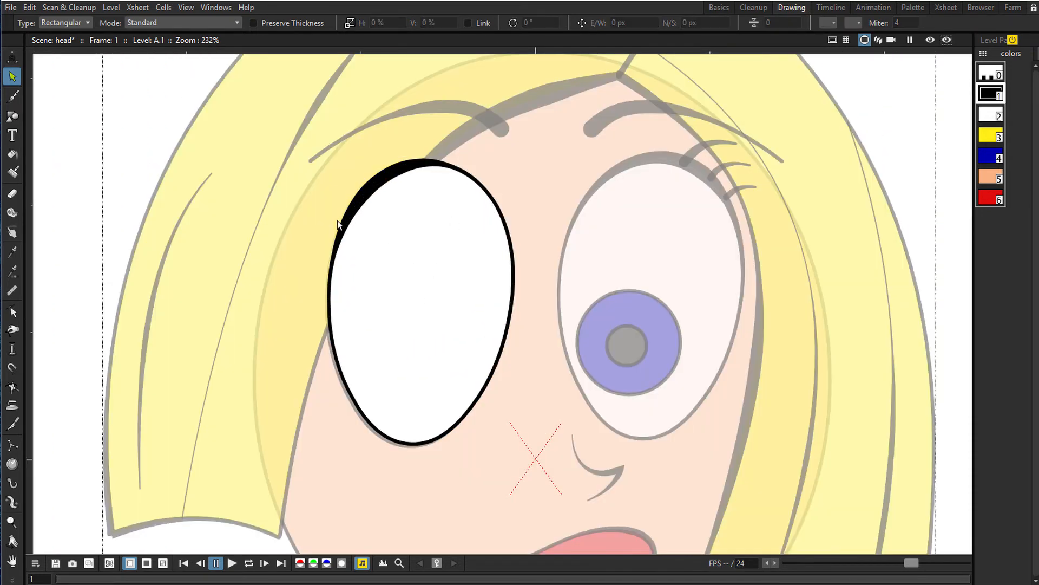
{"action": "key", "text": "a"}
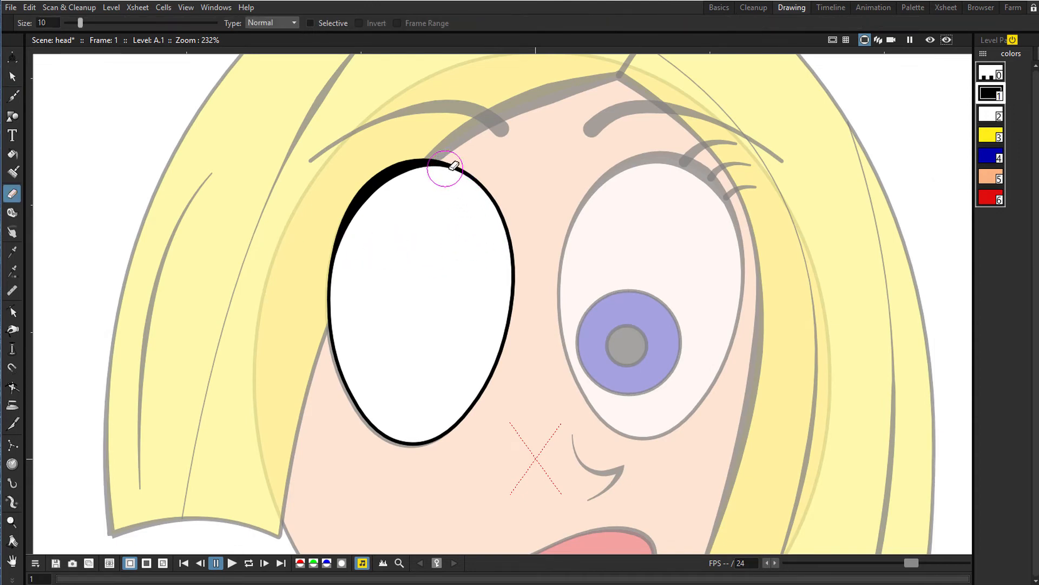
{"action": "left_click", "coordinate": [459, 173]}
{"action": "mouse_move", "coordinate": [459, 174]}
{"action": "left_mouse_down"}
{"action": "mouse_move", "coordinate": [511, 235]}
{"action": "mouse_move", "coordinate": [511, 308]}
{"action": "mouse_move", "coordinate": [453, 441]}
{"action": "mouse_move", "coordinate": [394, 453]}
{"action": "mouse_move", "coordinate": [340, 384]}
{"action": "mouse_move", "coordinate": [327, 311]}
{"action": "left_mouse_up"}
Nudge the eyelid arc 2.25 px left and 2.25 px down to line it up with the eye, and leave the group
{"action": "left_click", "coordinate": [13, 77]}
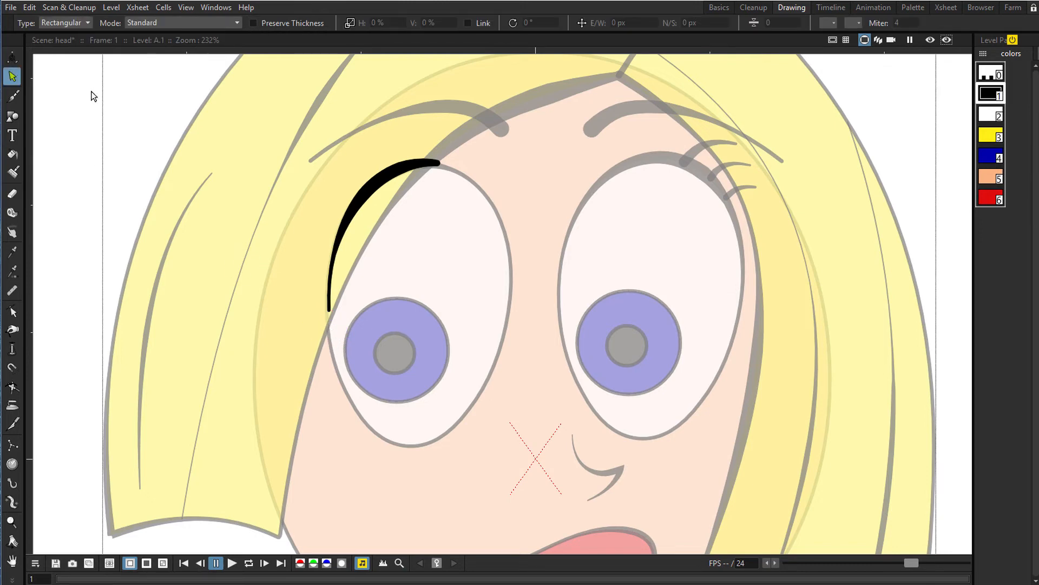
{"action": "left_click", "coordinate": [397, 171]}
{"action": "key", "text": "Left"}
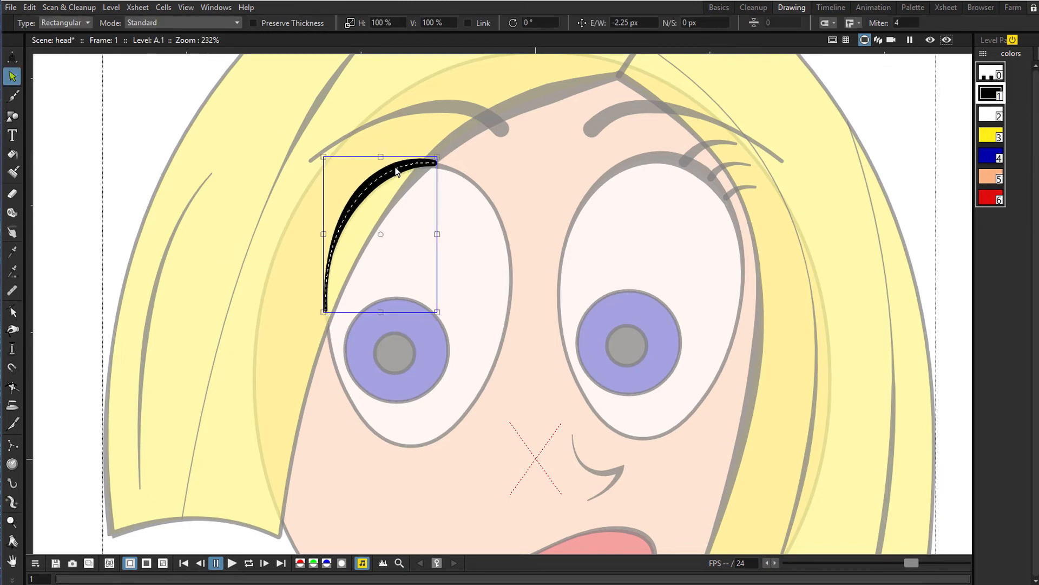
{"action": "key", "text": "Down"}
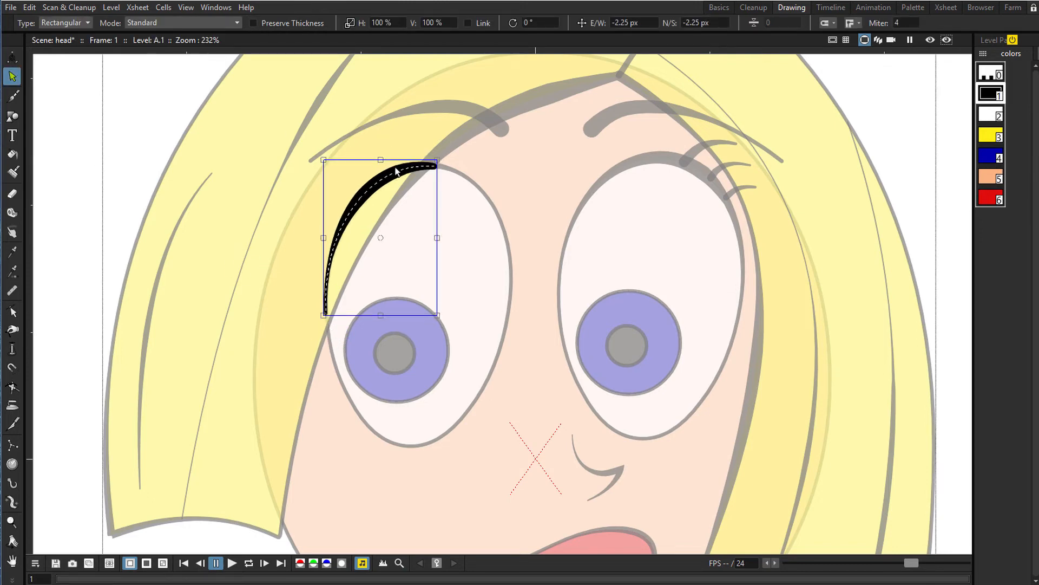
{"action": "left_click", "coordinate": [500, 164]}
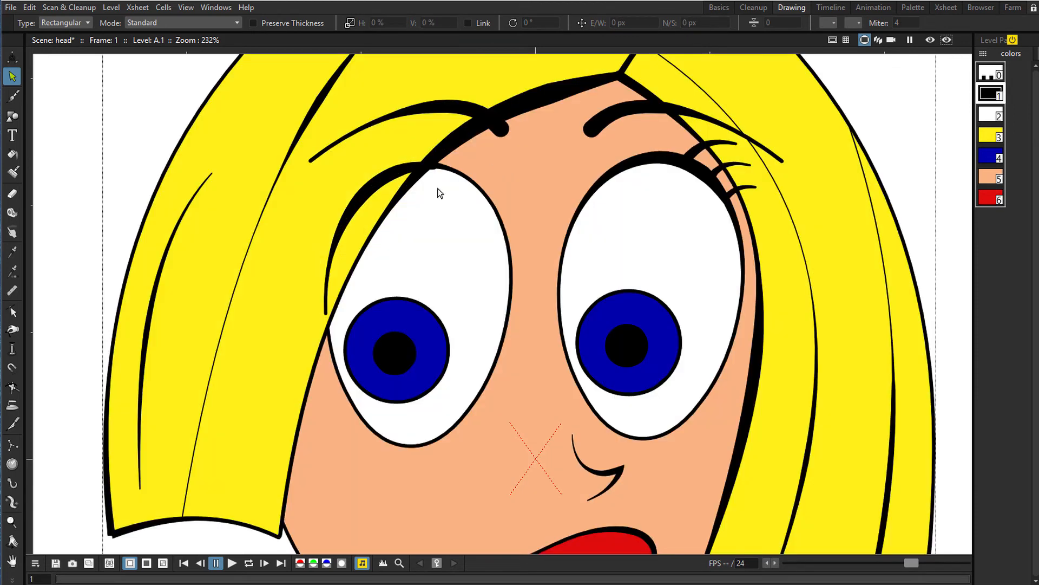
Thin the middle of the eyelid arc over the hair with the Pump tool at size 7.74, working inside its group
{"action": "scroll", "coordinate": [364, 192], "scroll_direction": "down", "scroll_amount": 2}
{"action": "scroll", "coordinate": [362, 187], "scroll_direction": "down", "scroll_amount": 2}
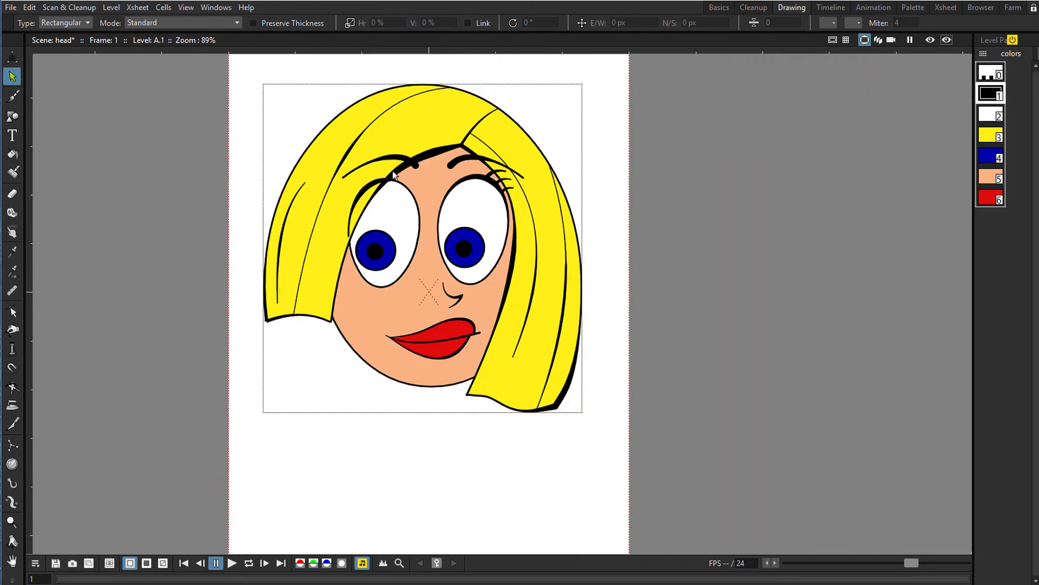
{"action": "scroll", "coordinate": [361, 193], "scroll_direction": "up", "scroll_amount": 3}
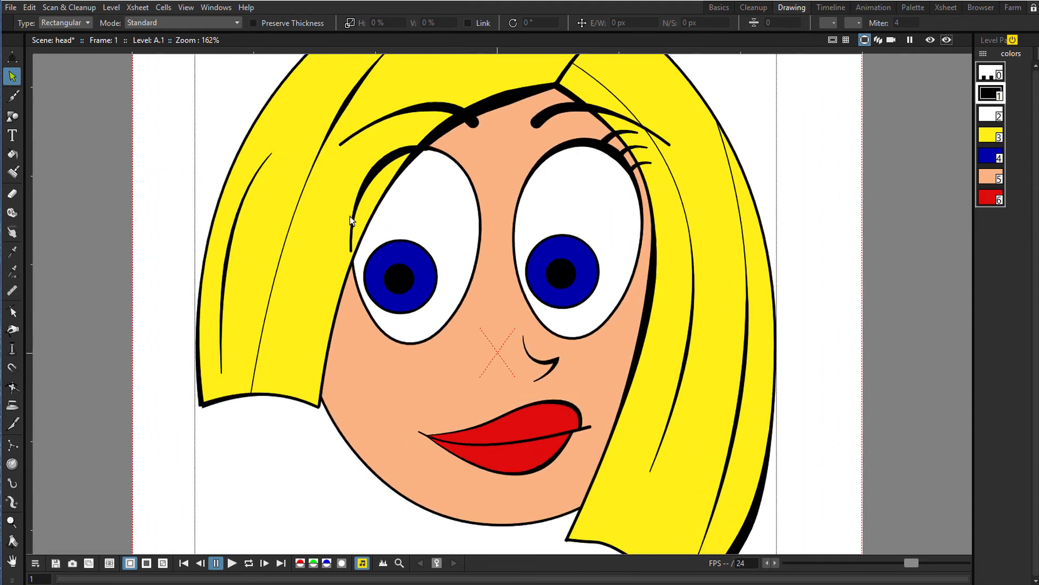
{"action": "left_click_drag", "start_coordinate": [351, 137], "coordinate": [644, 344]}
{"action": "double_click", "coordinate": [370, 177]}
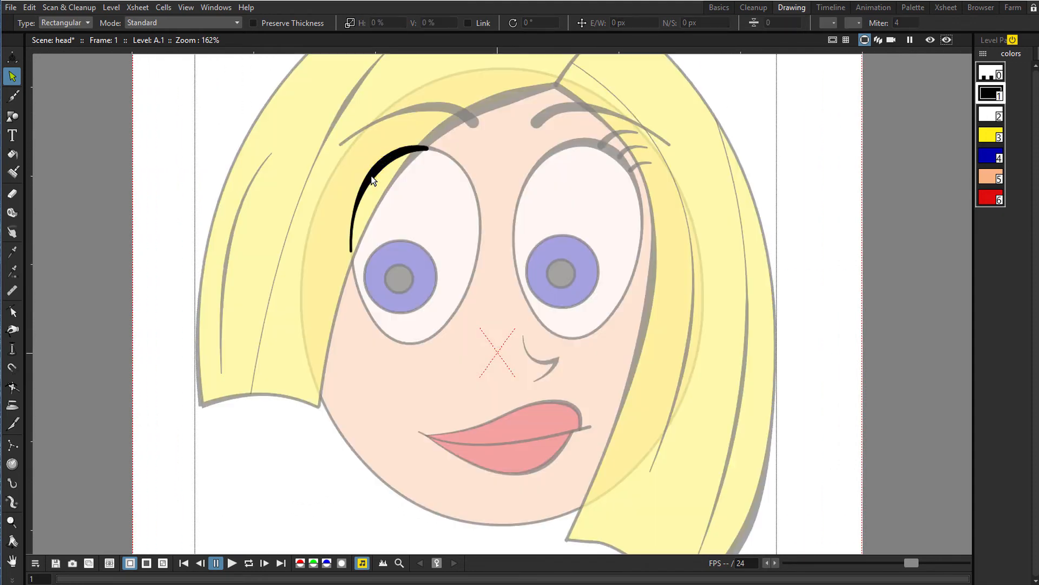
{"action": "left_click", "coordinate": [12, 349]}
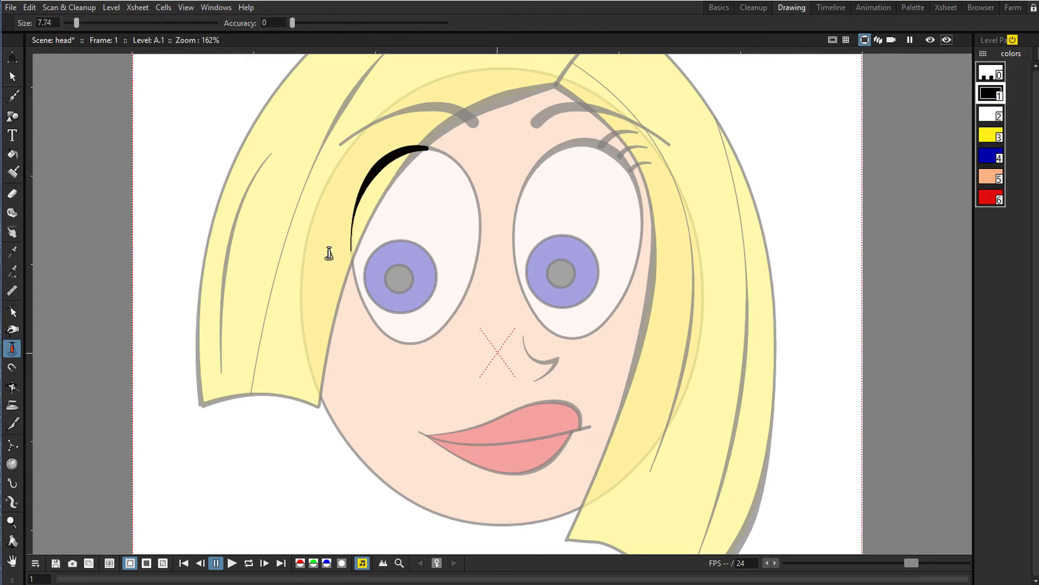
{"action": "left_click_drag", "start_coordinate": [381, 164], "coordinate": [377, 166]}
{"action": "key", "text": "s"}
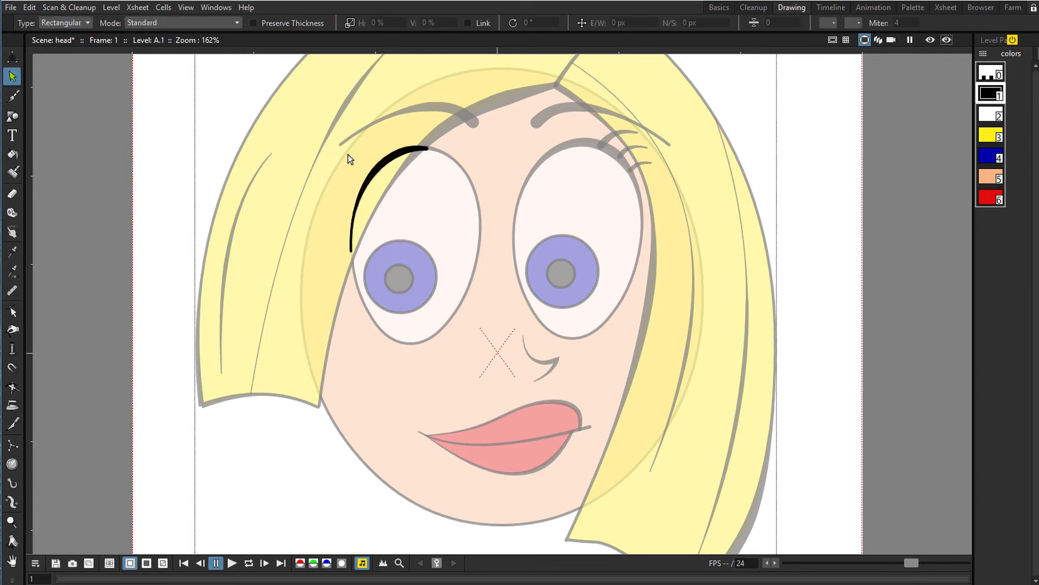
{"action": "scroll", "coordinate": [233, 162], "scroll_direction": "down", "scroll_amount": 1}
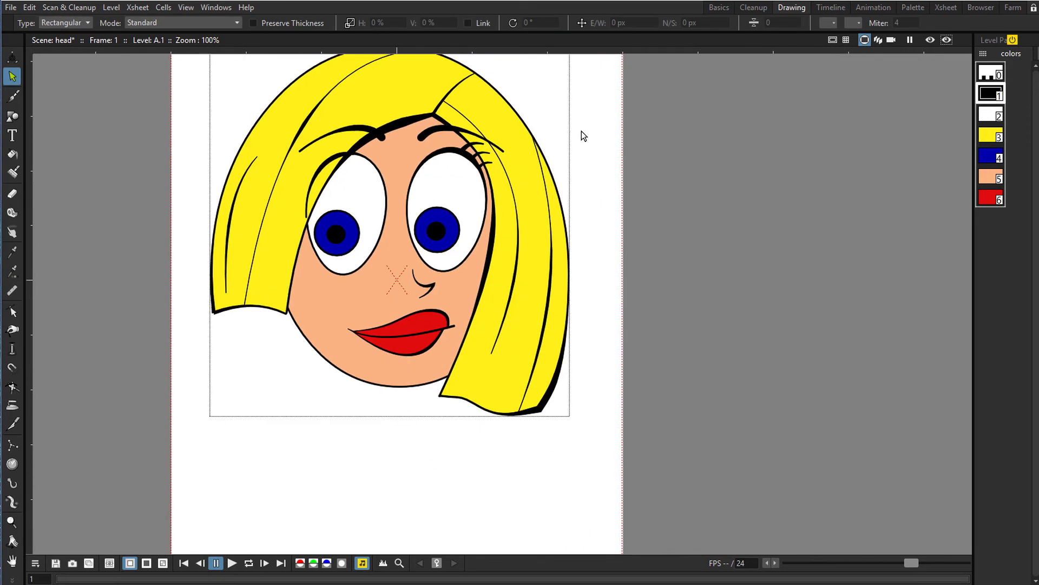
Thicken the face outline along the chin where it meets the right hair section, using the Pump tool
{"action": "left_click_drag", "start_coordinate": [479, 205], "coordinate": [458, 221]}
{"action": "scroll", "coordinate": [480, 242], "scroll_direction": "down", "scroll_amount": 1}
{"action": "scroll", "coordinate": [395, 259], "scroll_direction": "up", "scroll_amount": 2}
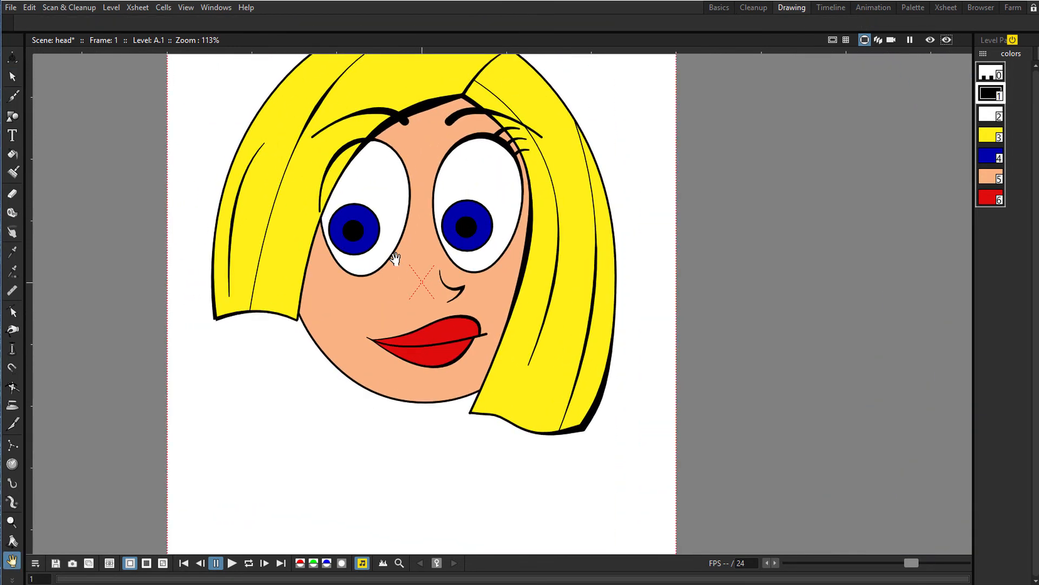
{"action": "left_click_drag", "start_coordinate": [382, 303], "coordinate": [353, 279]}
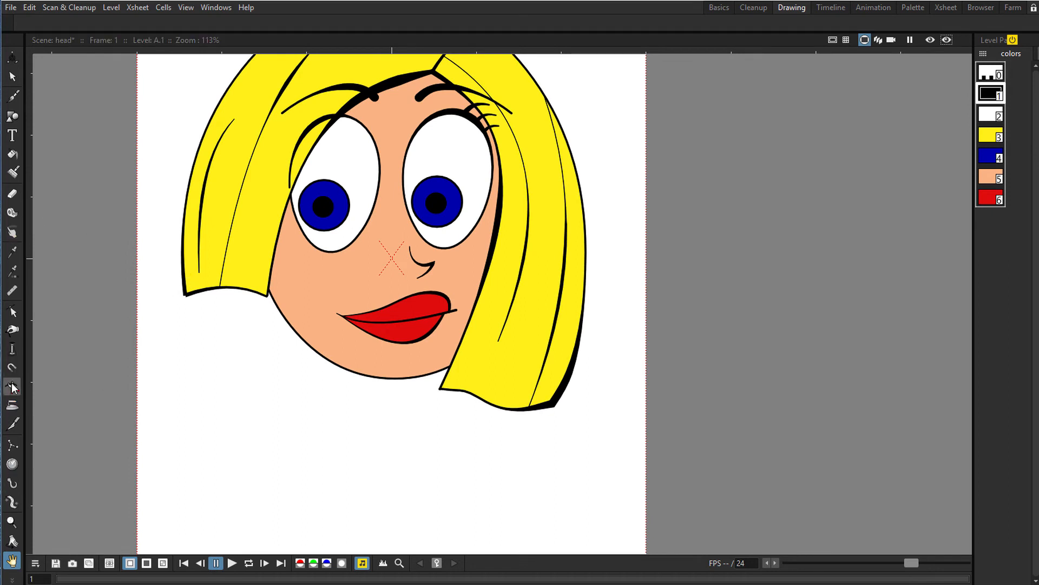
{"action": "left_click", "coordinate": [12, 349]}
{"action": "left_click_drag", "start_coordinate": [347, 363], "coordinate": [442, 361]}
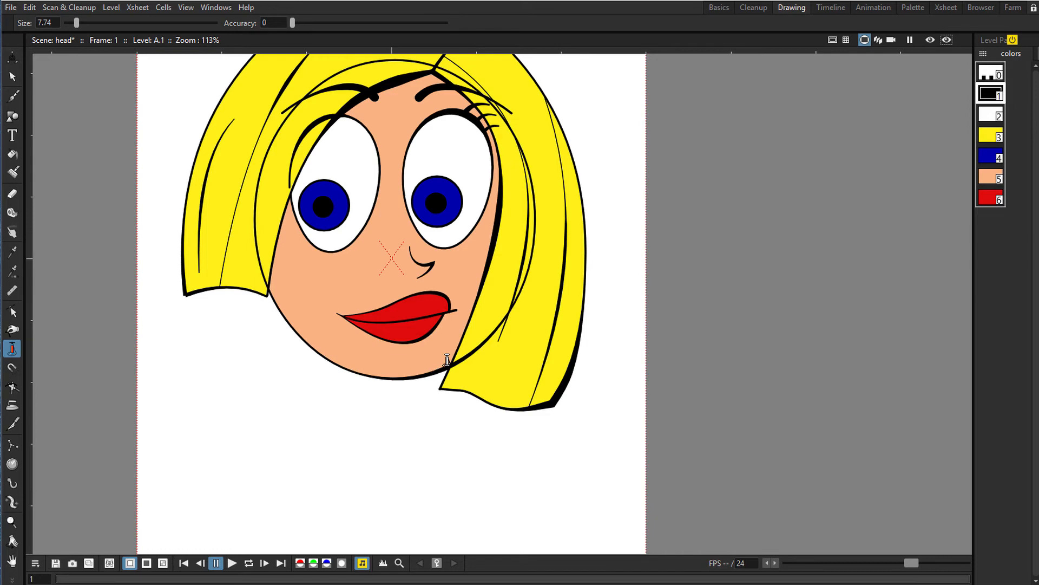
{"action": "left_click_drag", "start_coordinate": [448, 360], "coordinate": [447, 361]}
{"action": "key", "text": "s"}
Scale the entire head to 86.48 % and center it horizontally in the upper part of the camera frame
{"action": "scroll", "coordinate": [370, 444], "scroll_direction": "down", "scroll_amount": 4}
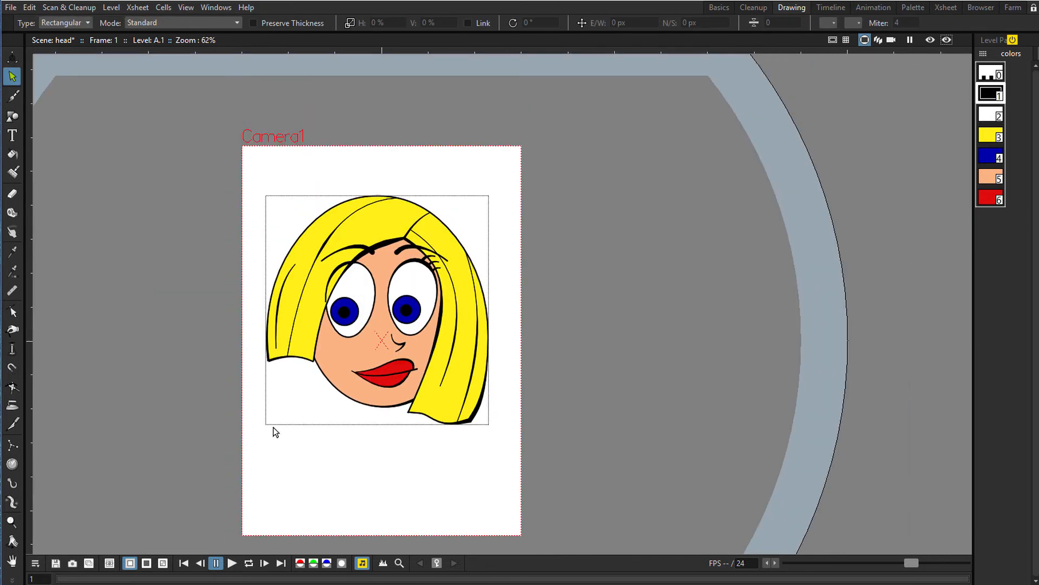
{"action": "key", "text": "space"}
{"action": "left_click_drag", "start_coordinate": [502, 364], "coordinate": [518, 338]}
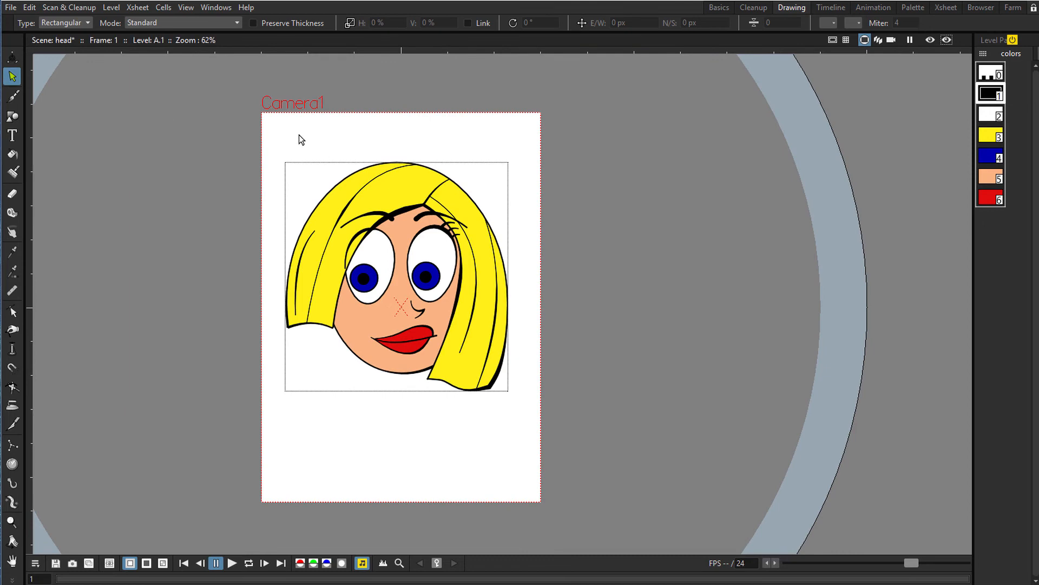
{"action": "left_click", "coordinate": [433, 296]}
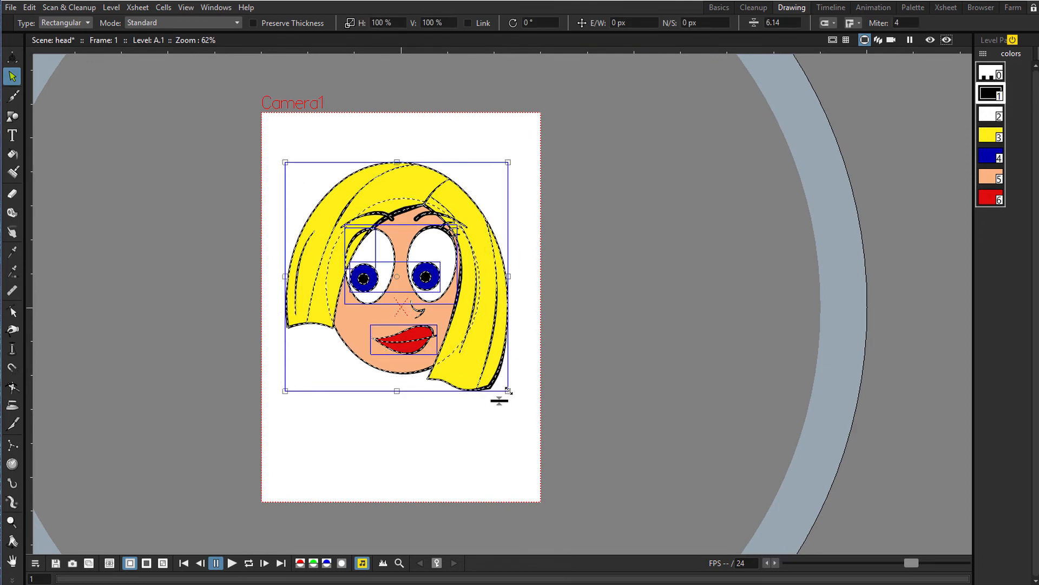
{"action": "left_click_drag", "start_coordinate": [508, 390], "coordinate": [485, 361]}
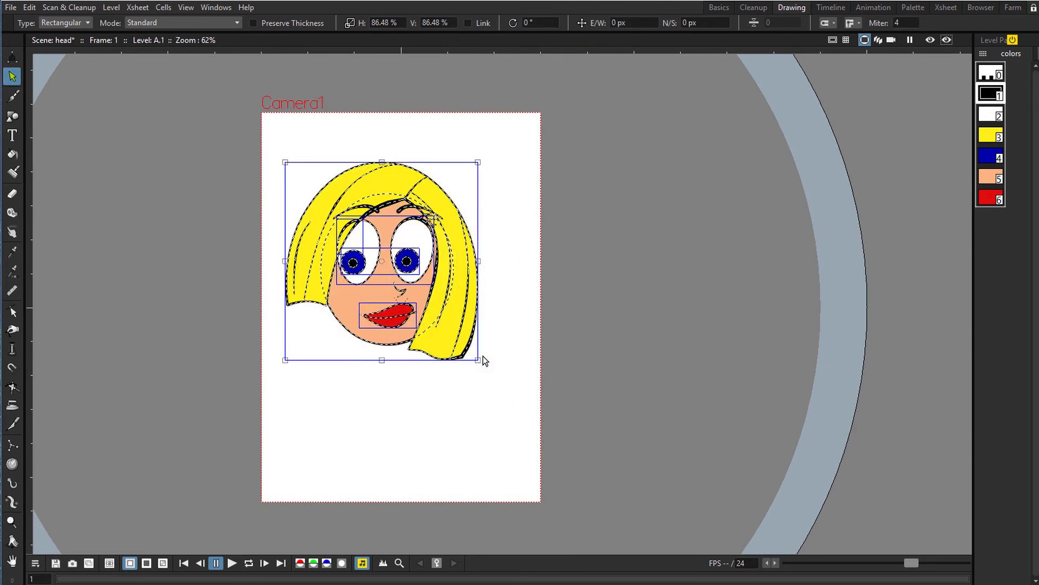
{"action": "left_click_drag", "start_coordinate": [468, 236], "coordinate": [487, 230]}
{"action": "left_click", "coordinate": [573, 352]}
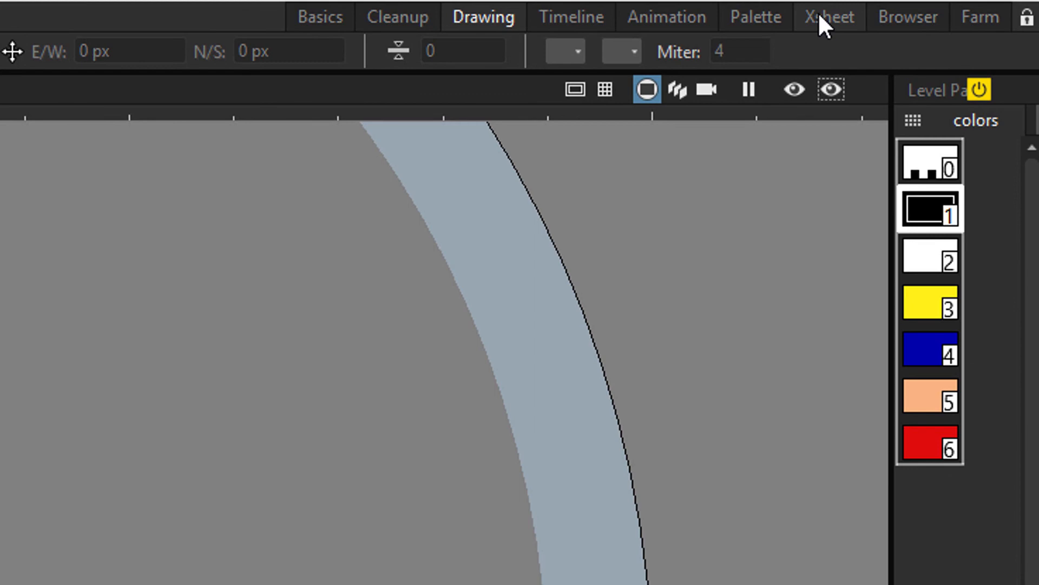
Select frame 1 of empty column Col2 in the Animation room, activate the Geometric tool and return to the Drawing room
{"action": "left_click", "coordinate": [817, 12]}
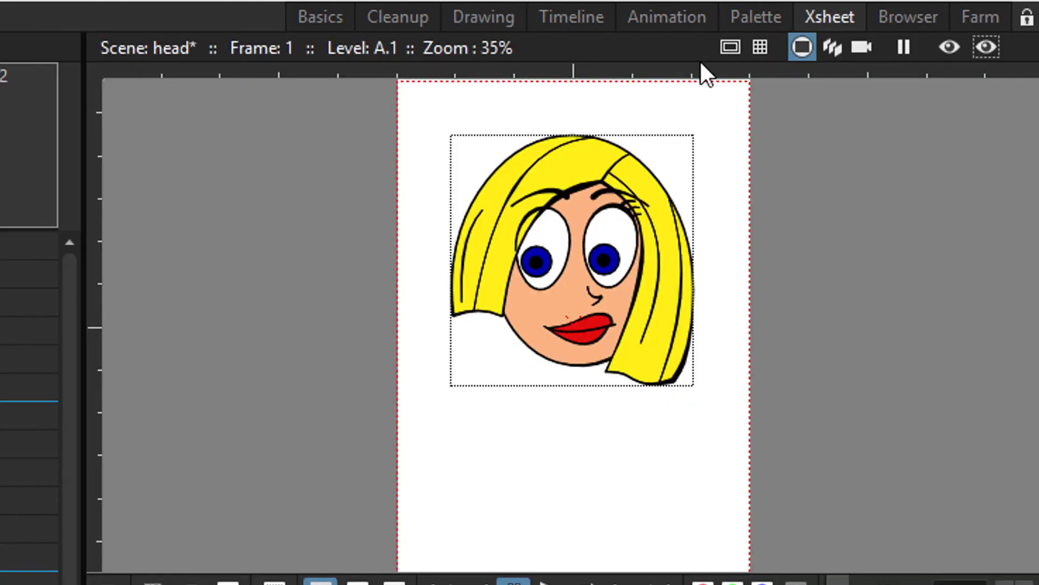
{"action": "left_click", "coordinate": [663, 21]}
{"action": "left_click", "coordinate": [361, 292]}
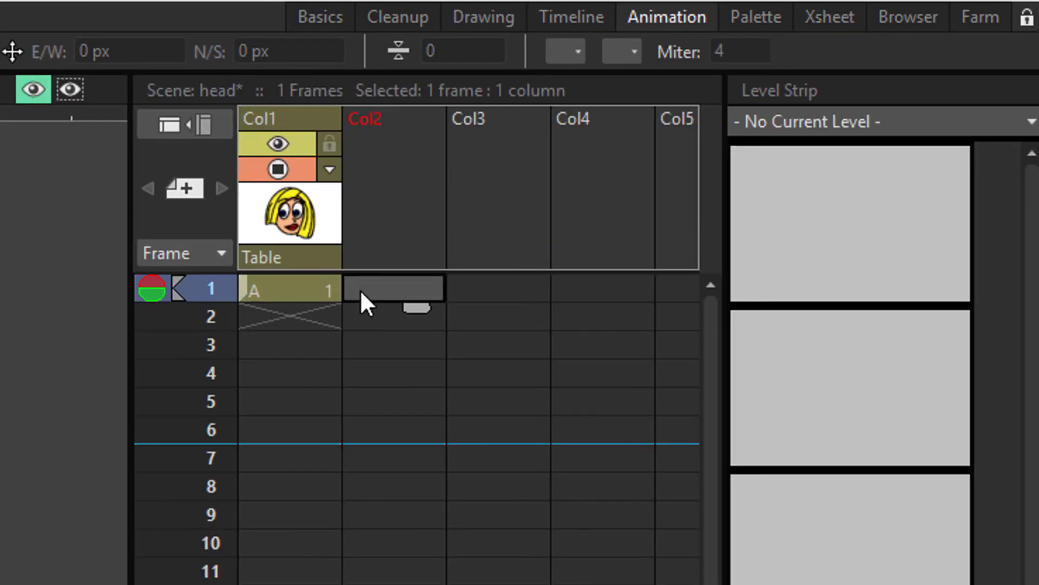
{"action": "key", "text": "g"}
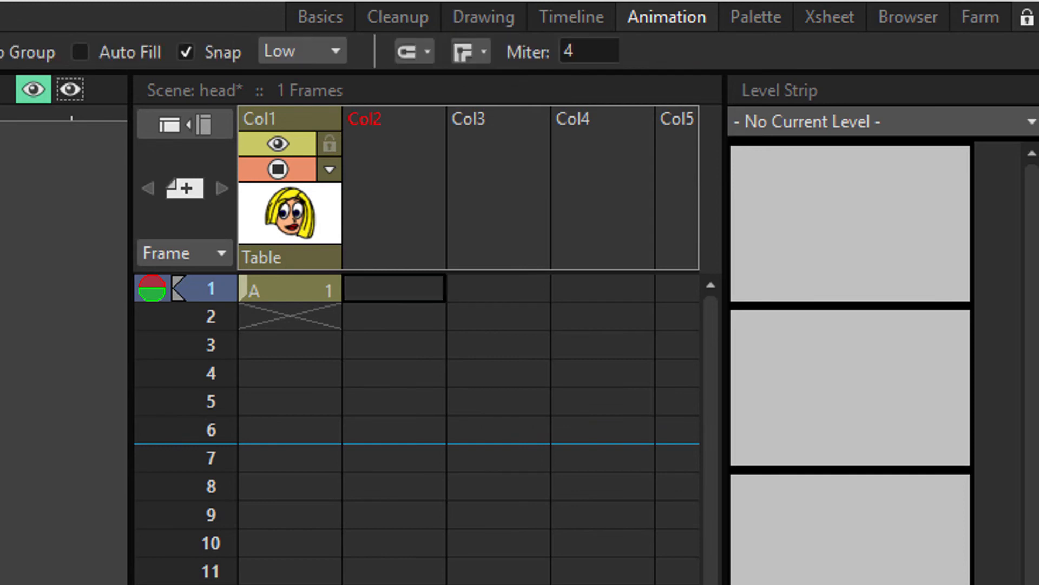
{"action": "left_click", "coordinate": [361, 287]}
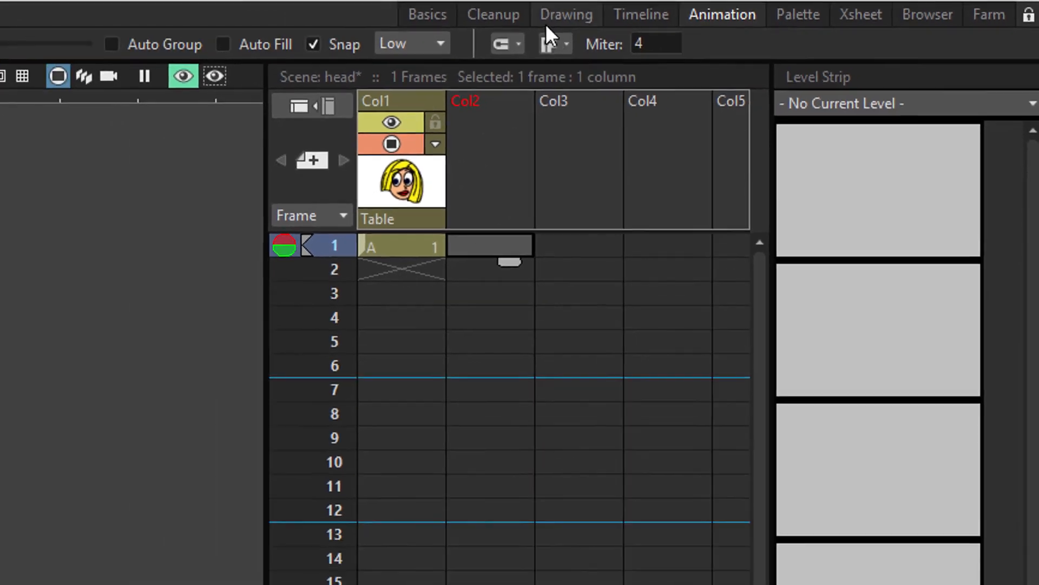
{"action": "left_click", "coordinate": [484, 16]}
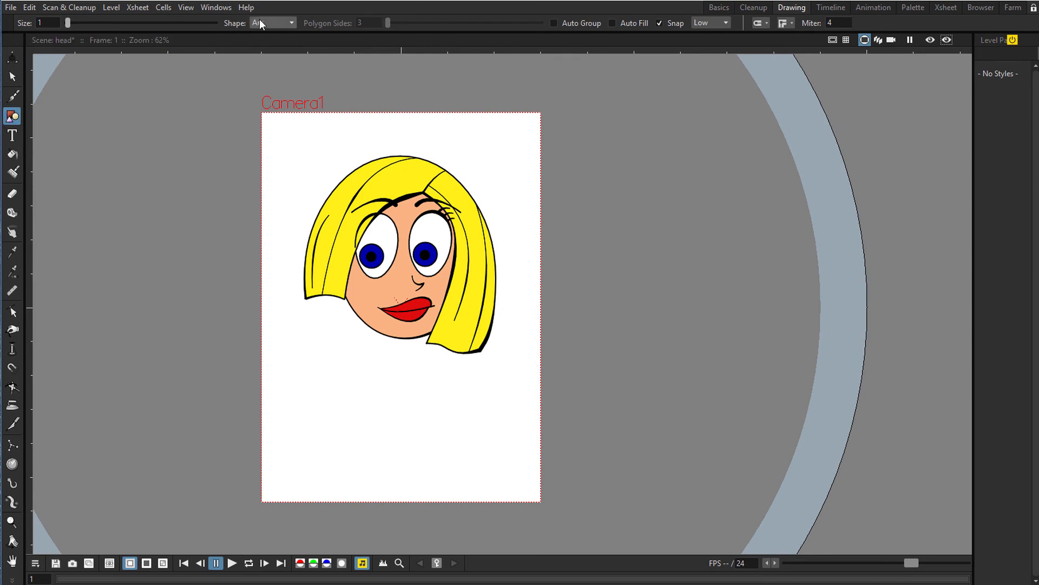
Draw a closed polyline outline of a neck and angular shoulders below the chin, with snapping turned off
{"action": "left_click", "coordinate": [259, 20]}
{"action": "left_click", "coordinate": [265, 73]}
{"action": "left_click", "coordinate": [658, 23]}
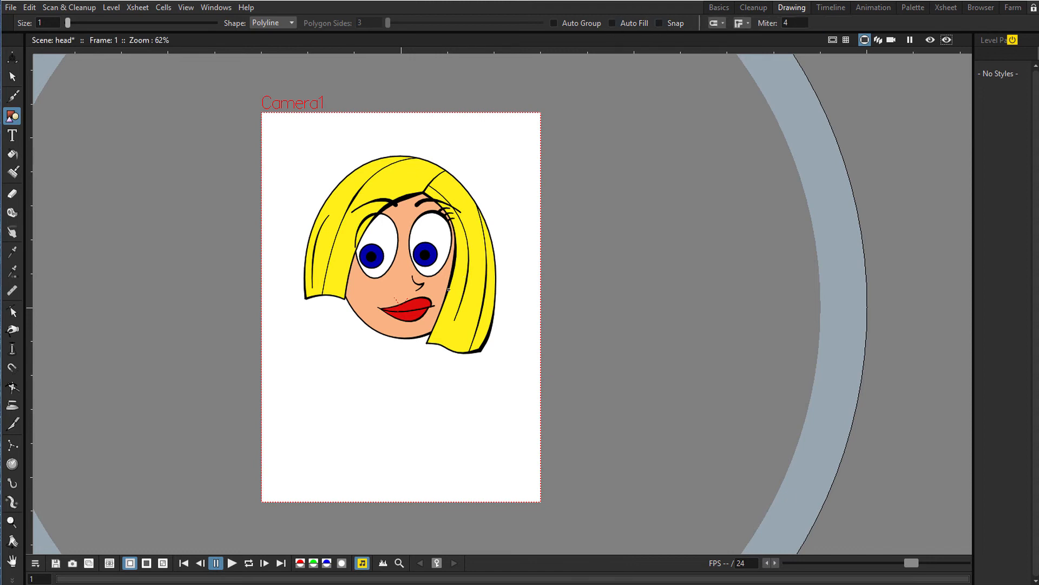
{"action": "left_click", "coordinate": [384, 324]}
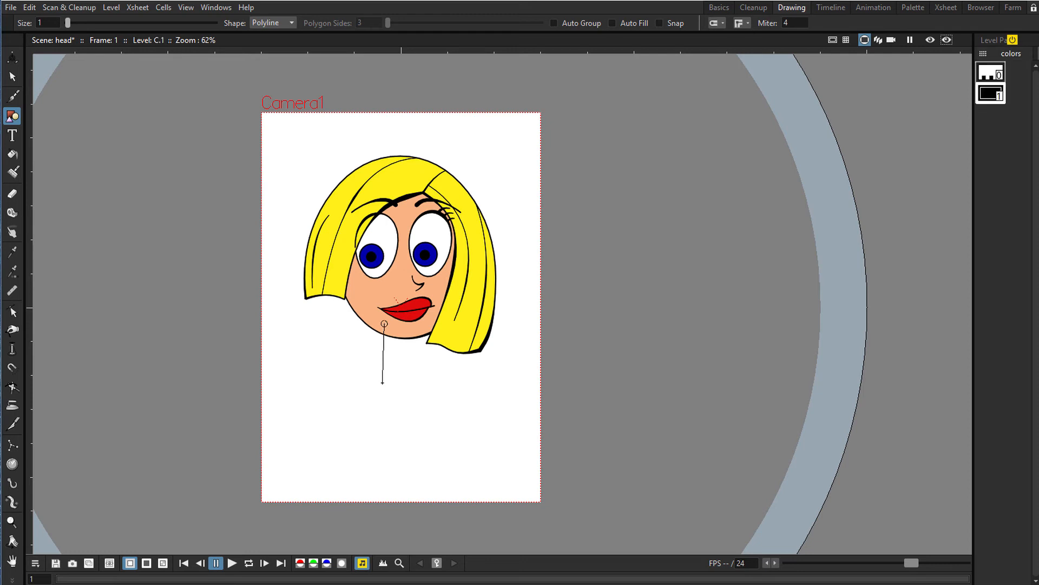
{"action": "left_click", "coordinate": [383, 383]}
{"action": "left_click", "coordinate": [324, 432]}
{"action": "left_click", "coordinate": [472, 431]}
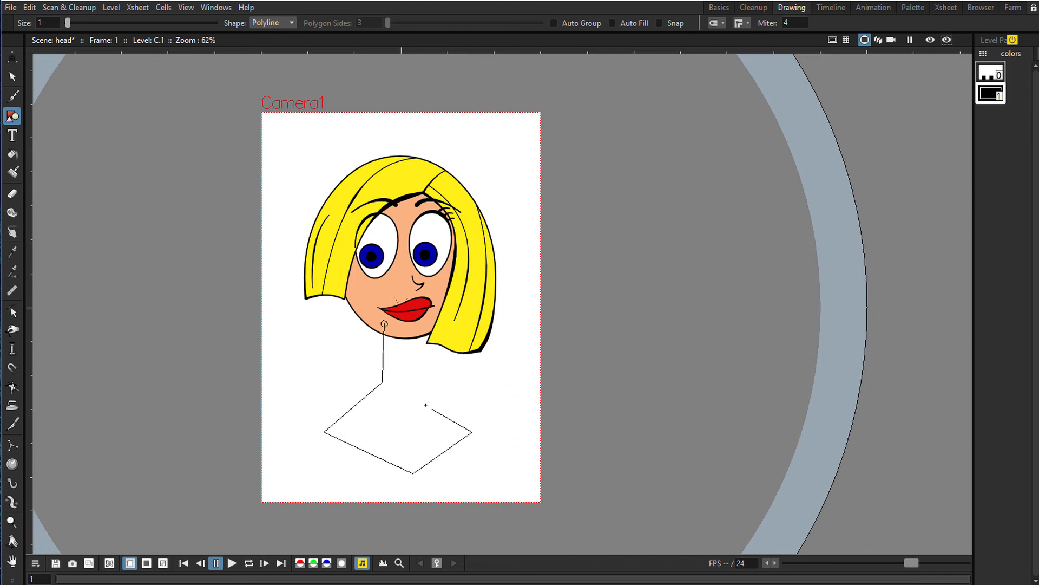
{"action": "left_click", "coordinate": [409, 381]}
{"action": "left_click", "coordinate": [385, 324]}
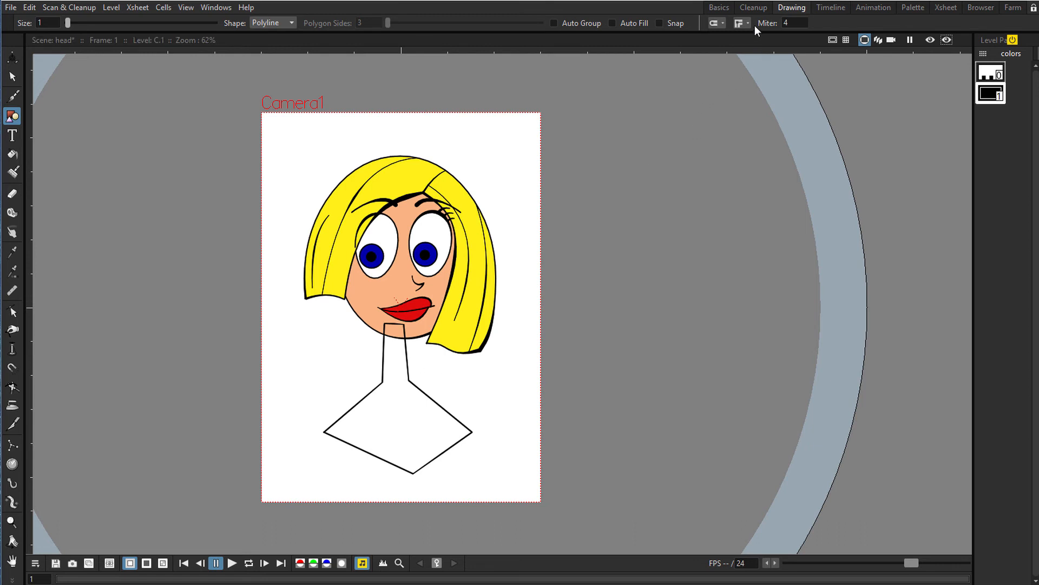
Add a new style to the level palette of the neck drawing
{"action": "right_click", "coordinate": [990, 134]}
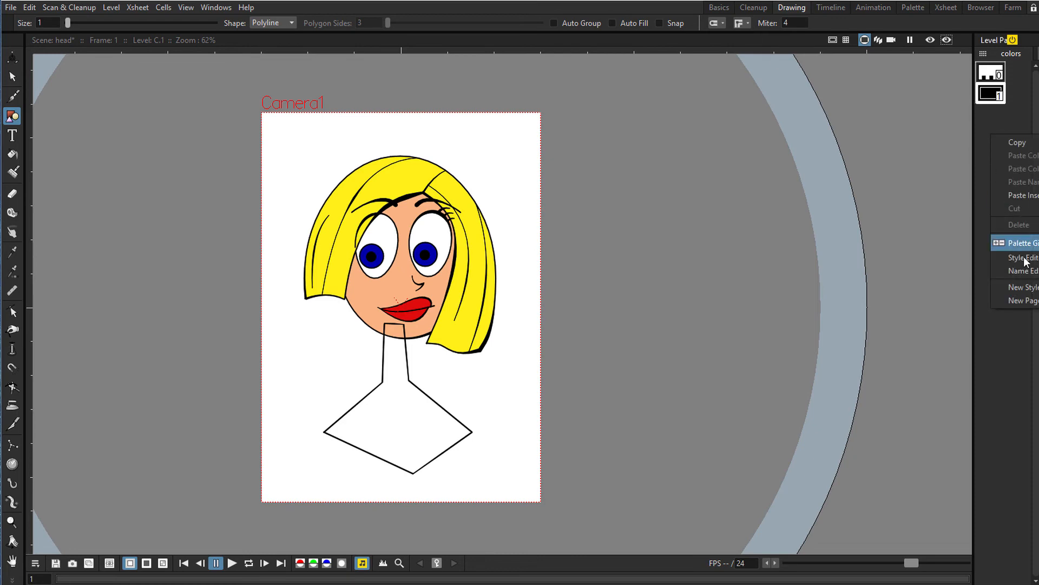
{"action": "left_click", "coordinate": [1027, 287]}
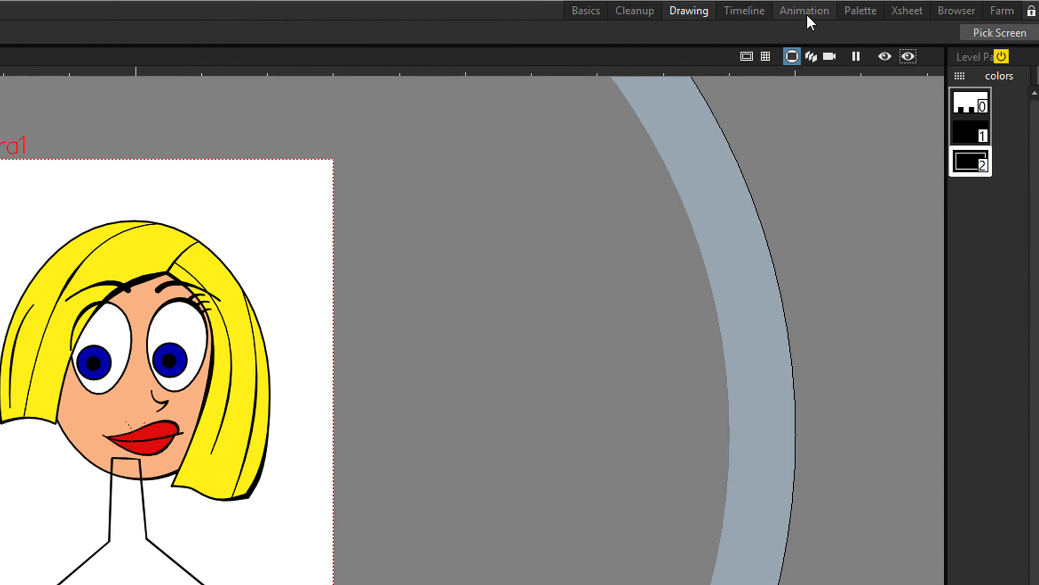
Open the head drawing in frame 1 of Col1 and pick skin-colour style 5 in its level palette for copying
{"action": "left_click", "coordinate": [873, 8]}
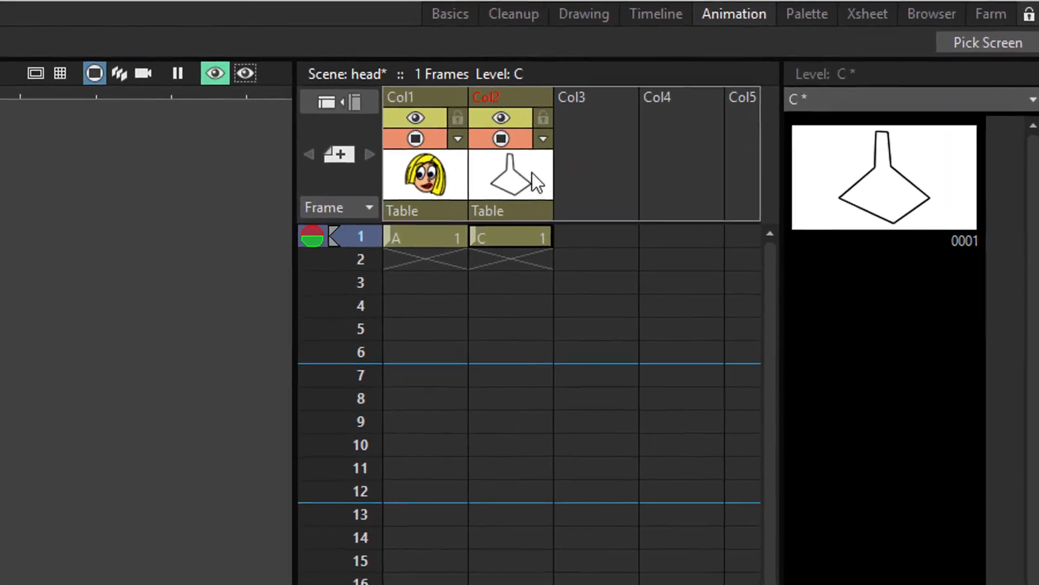
{"action": "left_click", "coordinate": [412, 237]}
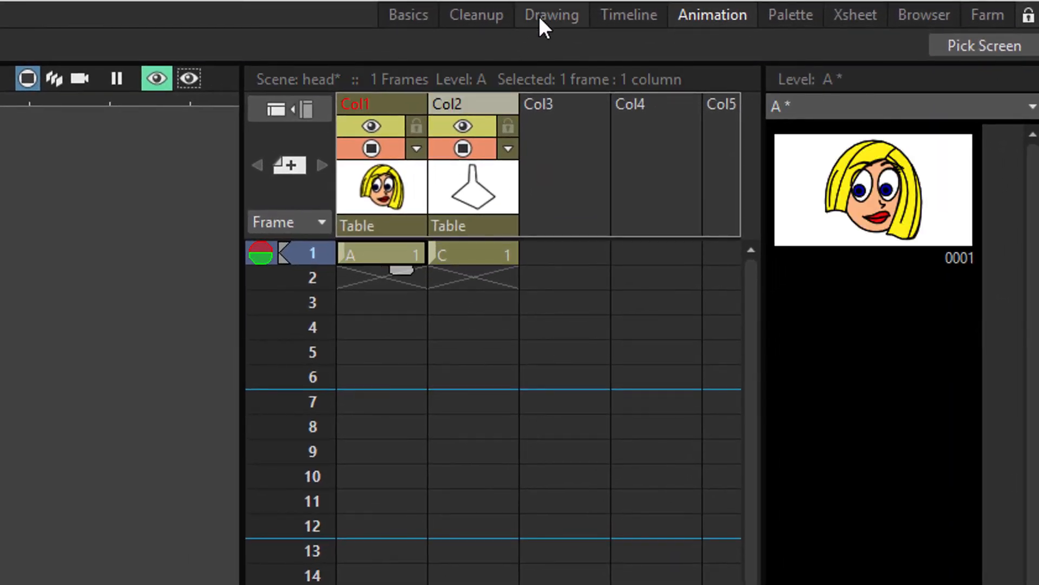
{"action": "left_click", "coordinate": [539, 19]}
{"action": "left_click", "coordinate": [934, 350]}
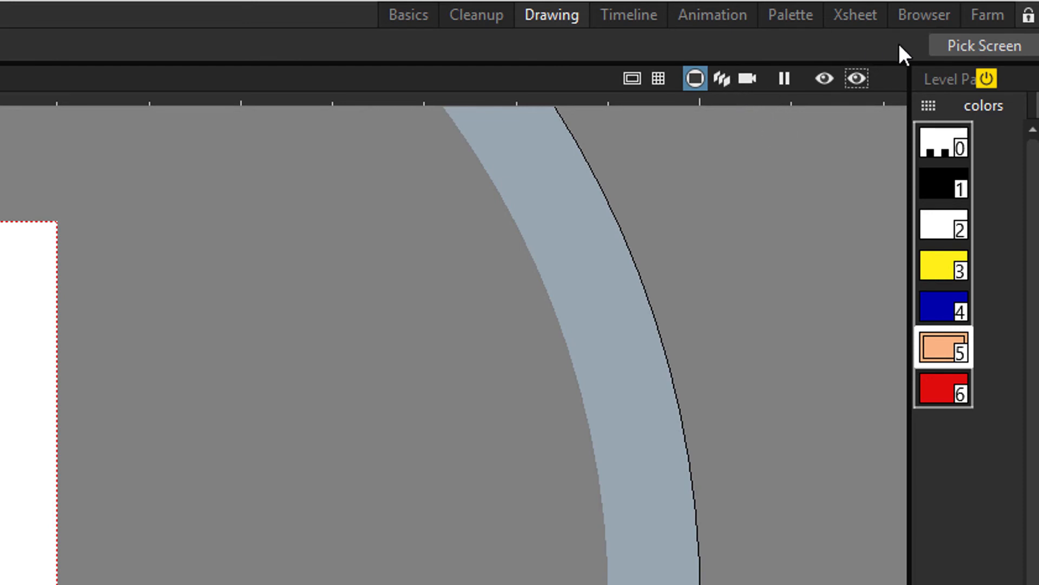
Return to the neck drawing in Col2 and paste the copied skin-colour style into its level palette
{"action": "left_click", "coordinate": [697, 16]}
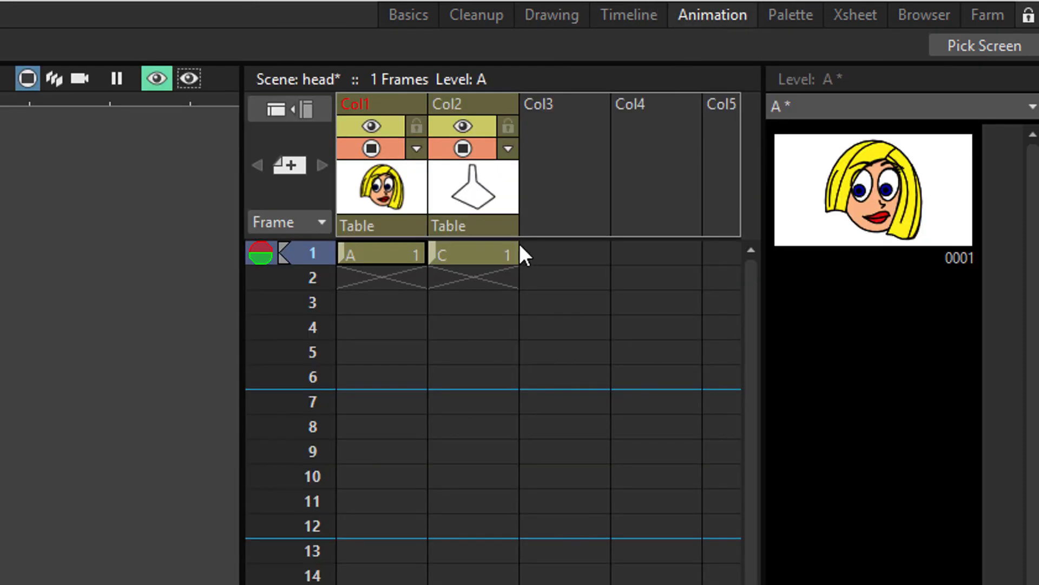
{"action": "left_click", "coordinate": [477, 256]}
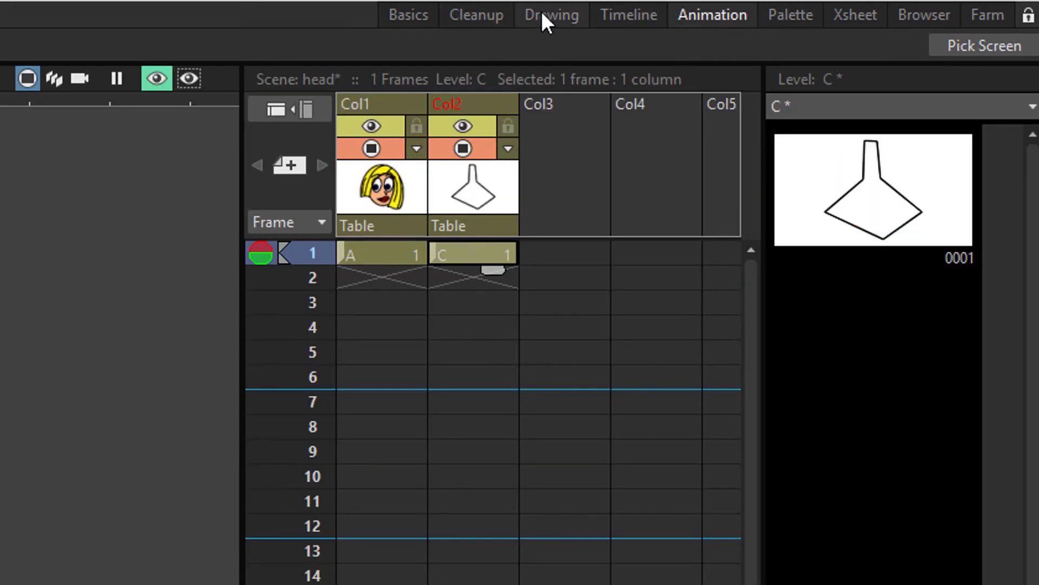
{"action": "left_click", "coordinate": [549, 16]}
{"action": "right_click", "coordinate": [952, 287]}
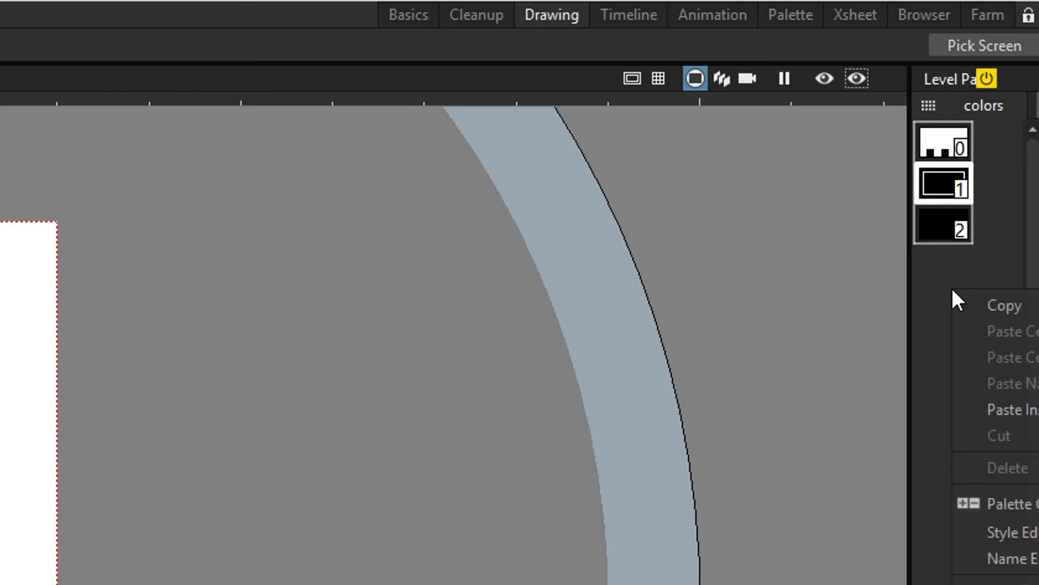
{"action": "left_click", "coordinate": [1007, 410]}
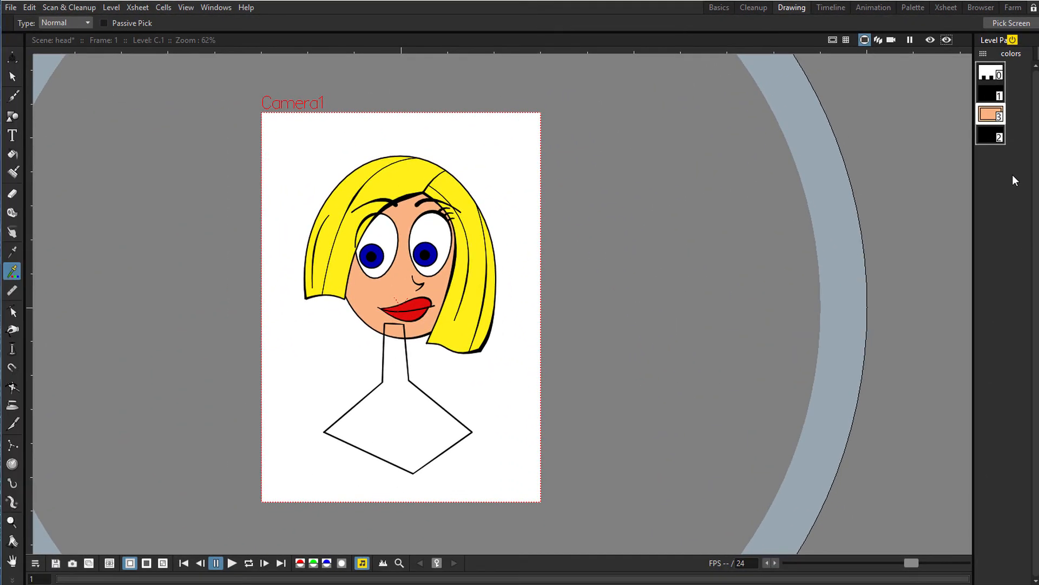
Delete the unneeded black style 2 and fill the neck and shoulders shape with the skin colour
{"action": "left_click", "coordinate": [994, 138]}
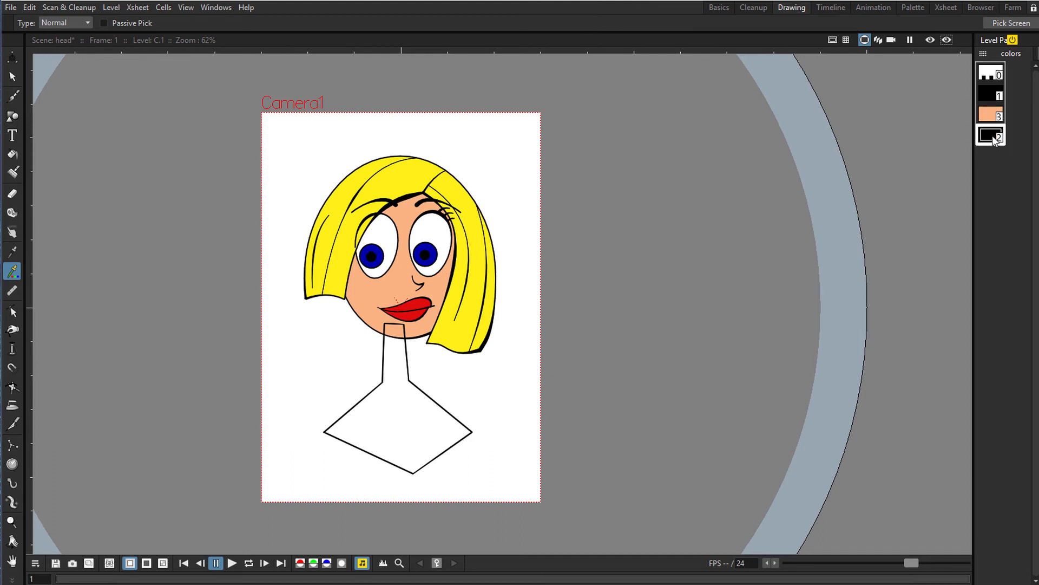
{"action": "key", "text": "Delete"}
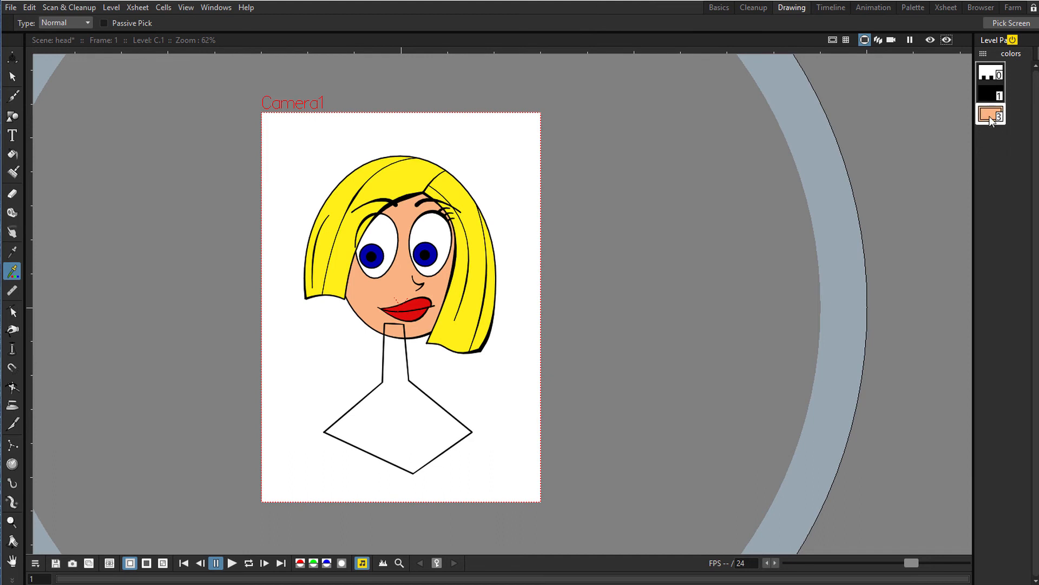
{"action": "key", "text": "f"}
{"action": "left_click", "coordinate": [399, 422]}
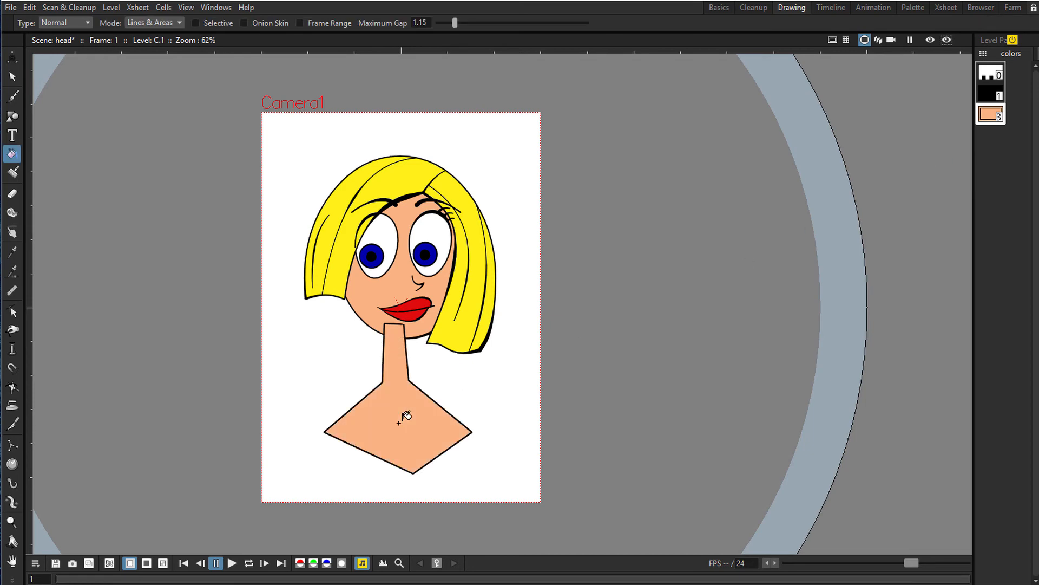
Reorder the Xsheet columns in the Animation room so the head column comes after the neck column, placing the head in front
{"action": "key", "text": "s"}
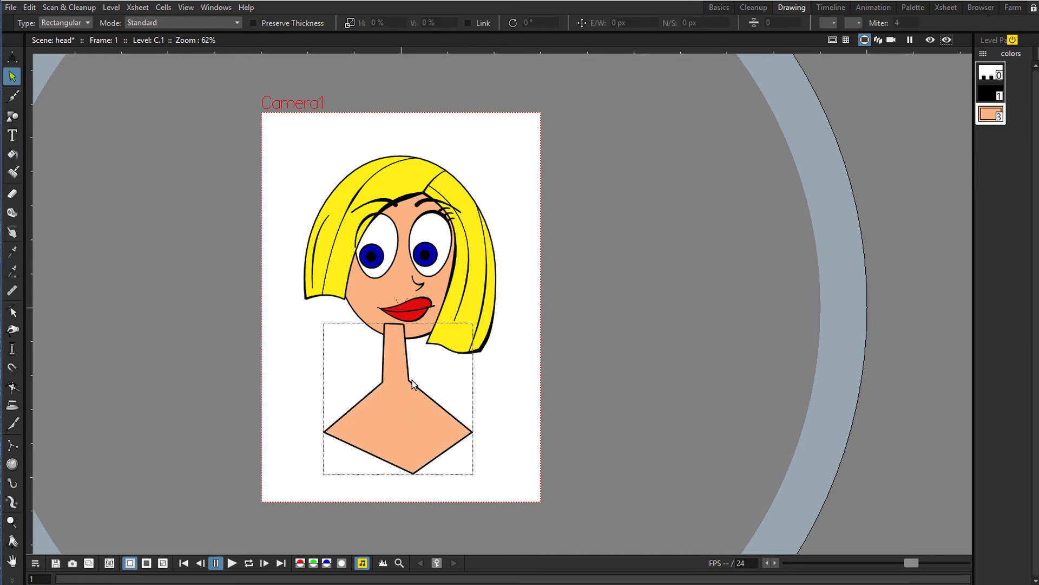
{"action": "left_click", "coordinate": [412, 384]}
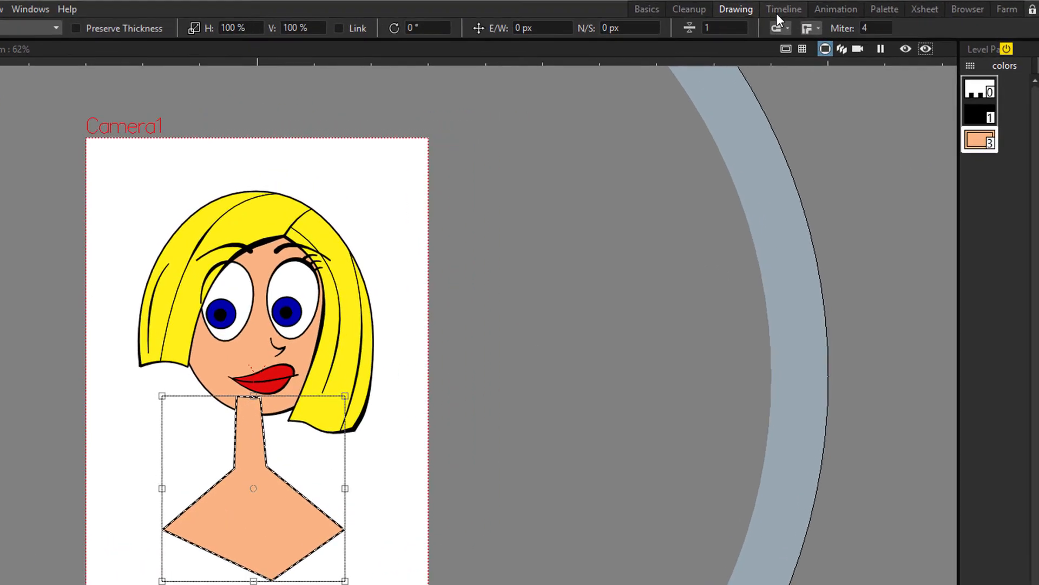
{"action": "left_click", "coordinate": [837, 8]}
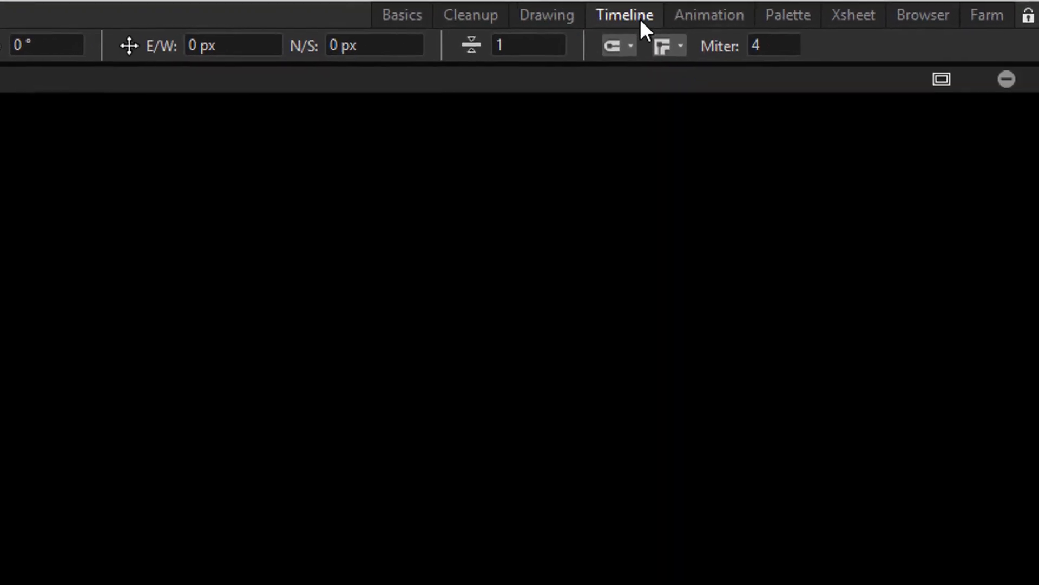
{"action": "left_click", "coordinate": [867, 8]}
{"action": "left_click", "coordinate": [361, 100]}
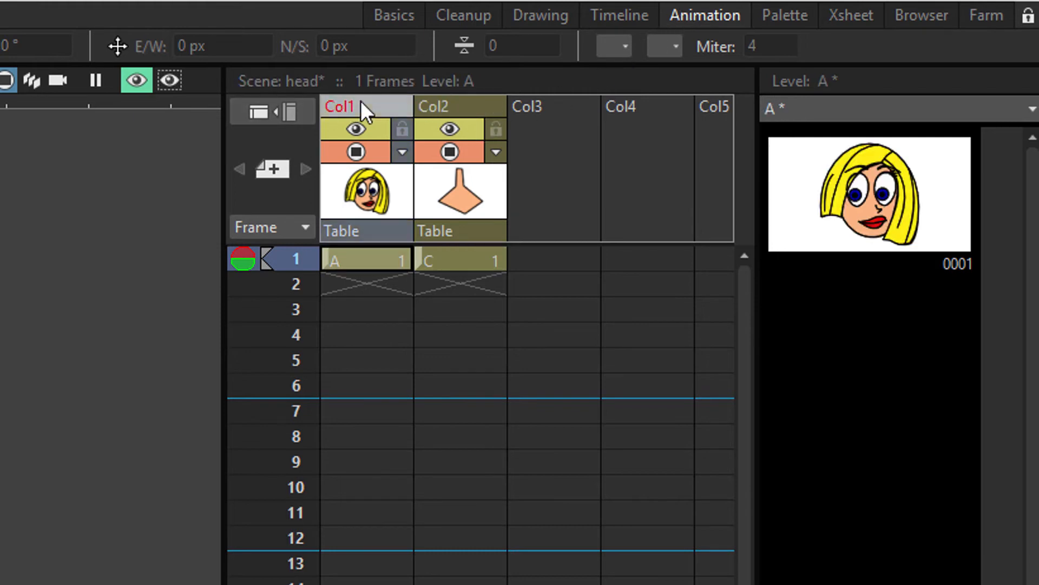
{"action": "left_click_drag", "start_coordinate": [360, 99], "coordinate": [495, 102]}
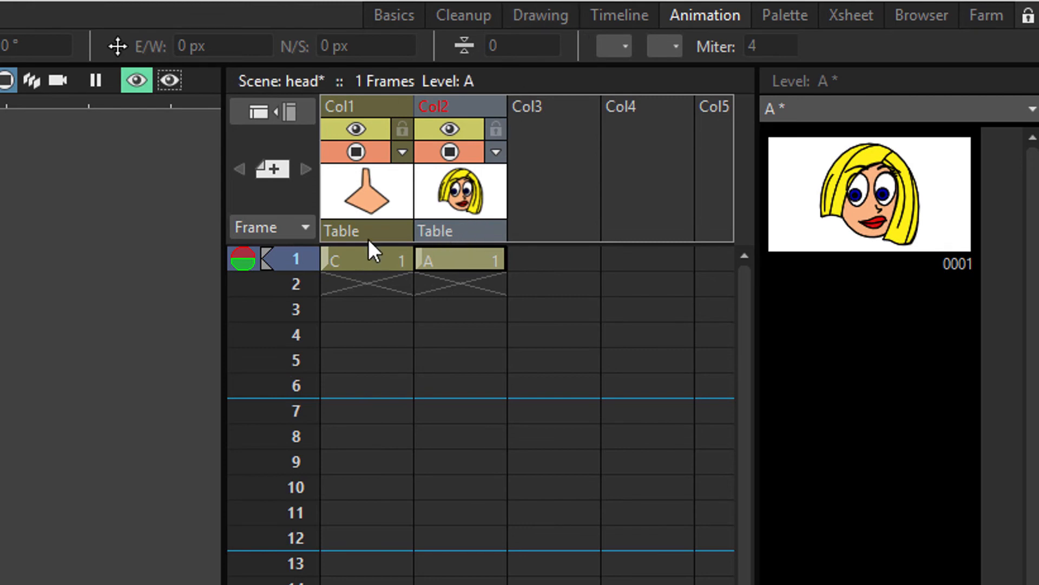
Thicken the neck drawing's outline at the right neck-shoulder bend and the left shoulder corner with the Pump tool at size 7.74
{"action": "left_click", "coordinate": [354, 259]}
{"action": "left_click", "coordinate": [542, 12]}
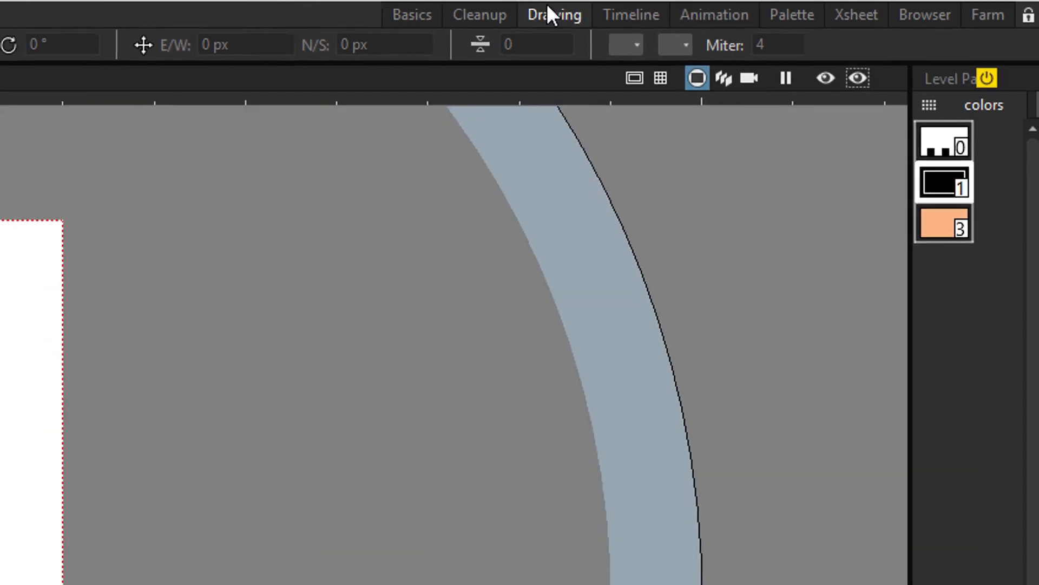
{"action": "scroll", "coordinate": [253, 423], "scroll_direction": "up", "scroll_amount": 6}
{"action": "key", "text": "space"}
{"action": "left_click_drag", "start_coordinate": [230, 482], "coordinate": [231, 396]}
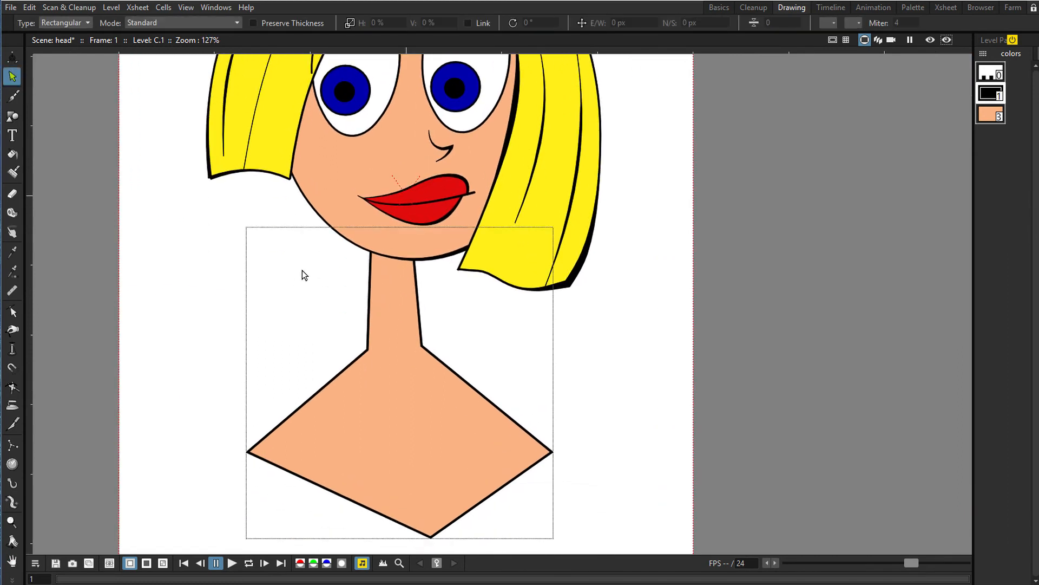
{"action": "left_click", "coordinate": [12, 349]}
{"action": "left_click_drag", "start_coordinate": [425, 336], "coordinate": [428, 334]}
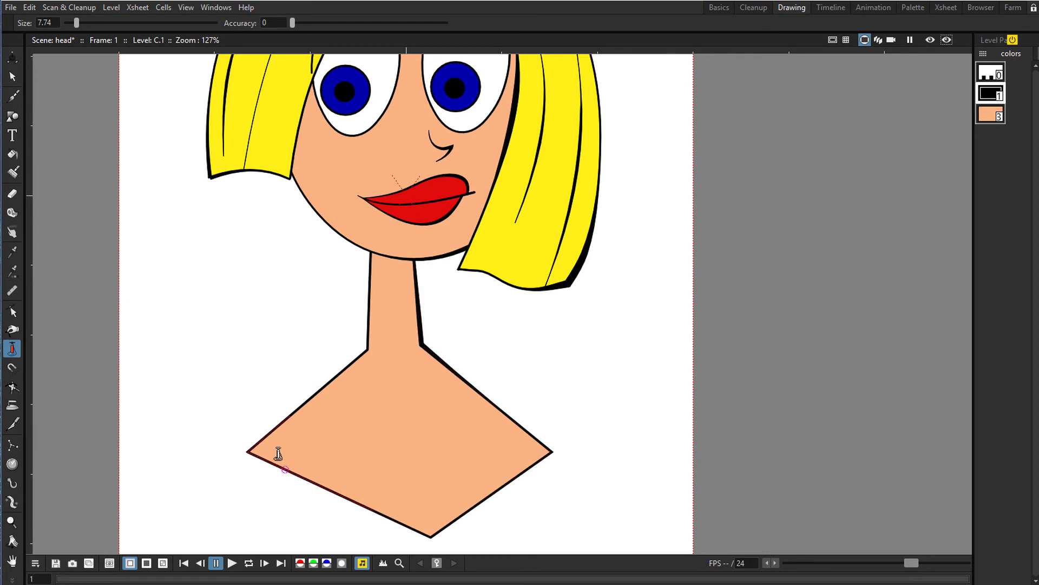
{"action": "left_click_drag", "start_coordinate": [254, 443], "coordinate": [248, 441]}
{"action": "scroll", "coordinate": [265, 364], "scroll_direction": "down", "scroll_amount": 3}
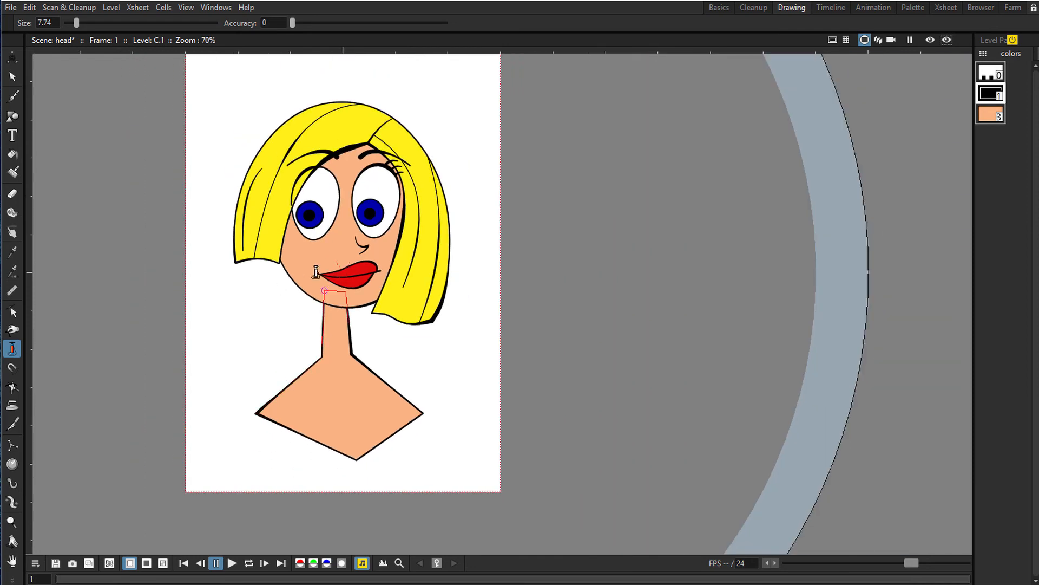
{"action": "key", "text": "space"}
{"action": "left_click_drag", "start_coordinate": [455, 359], "coordinate": [474, 374]}
{"action": "scroll", "coordinate": [474, 373], "scroll_direction": "up", "scroll_amount": 2}
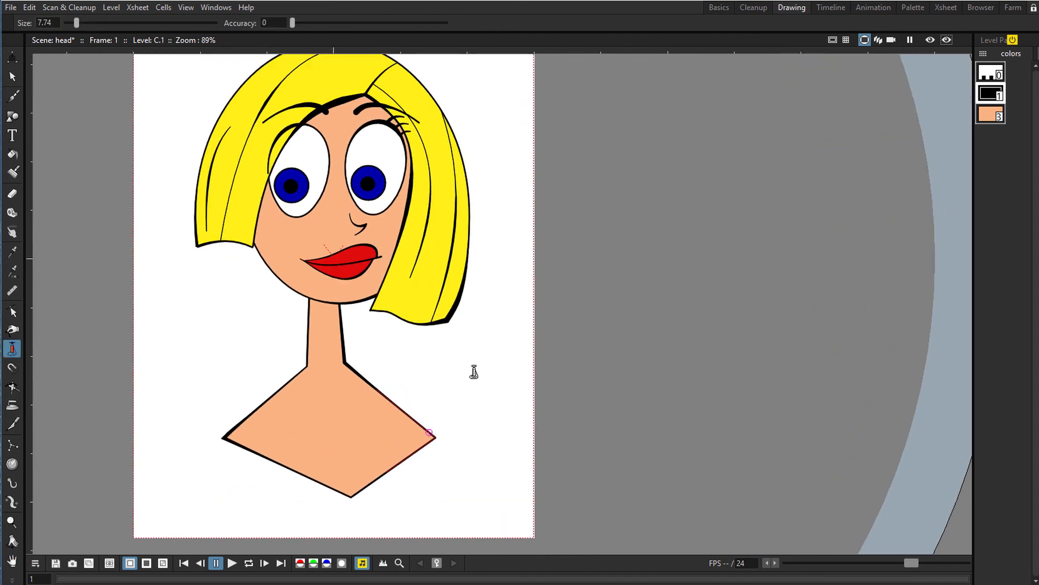
{"action": "key", "text": "space"}
{"action": "left_click_drag", "start_coordinate": [408, 348], "coordinate": [494, 364]}
{"action": "scroll", "coordinate": [508, 384], "scroll_direction": "down", "scroll_amount": 1}
{"action": "key", "text": "space"}
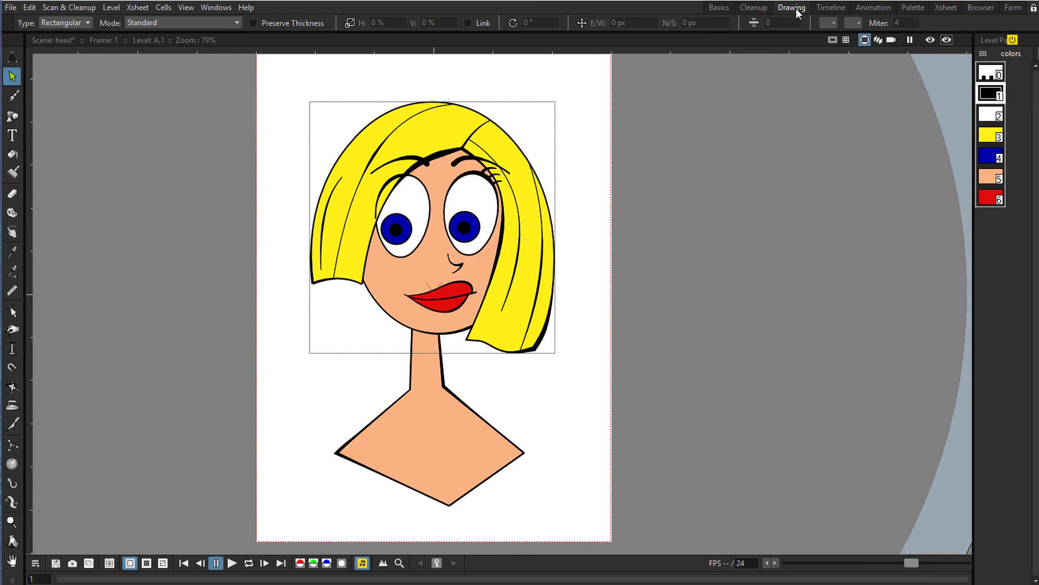
Arrange the Fx Schematic in the Animation room with Col2 above Col1 and the XSheet node farther right, near Output
{"action": "left_click", "coordinate": [873, 8]}
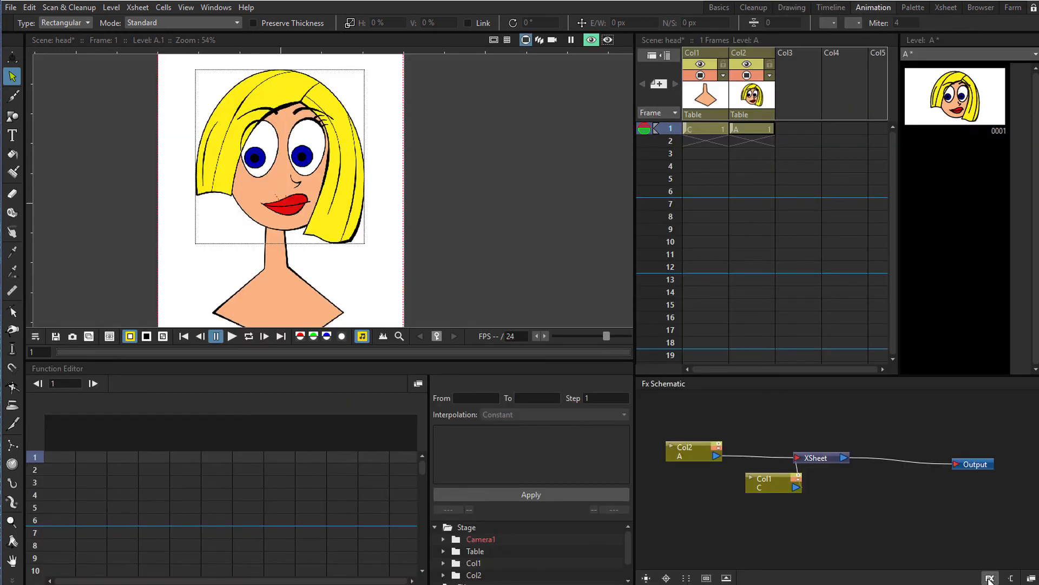
{"action": "left_click_drag", "start_coordinate": [780, 485], "coordinate": [730, 507]}
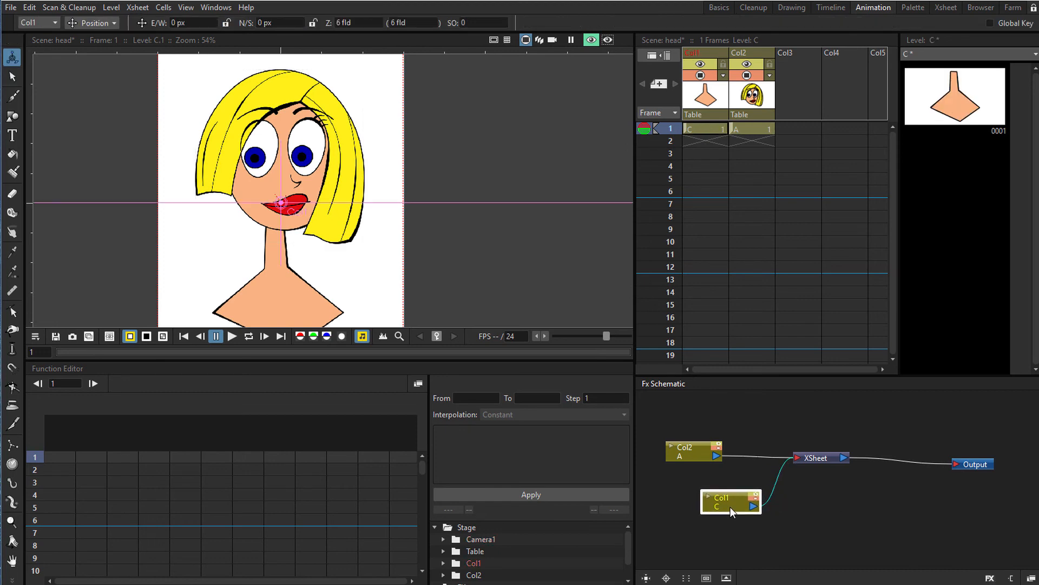
{"action": "left_click_drag", "start_coordinate": [700, 457], "coordinate": [709, 427]}
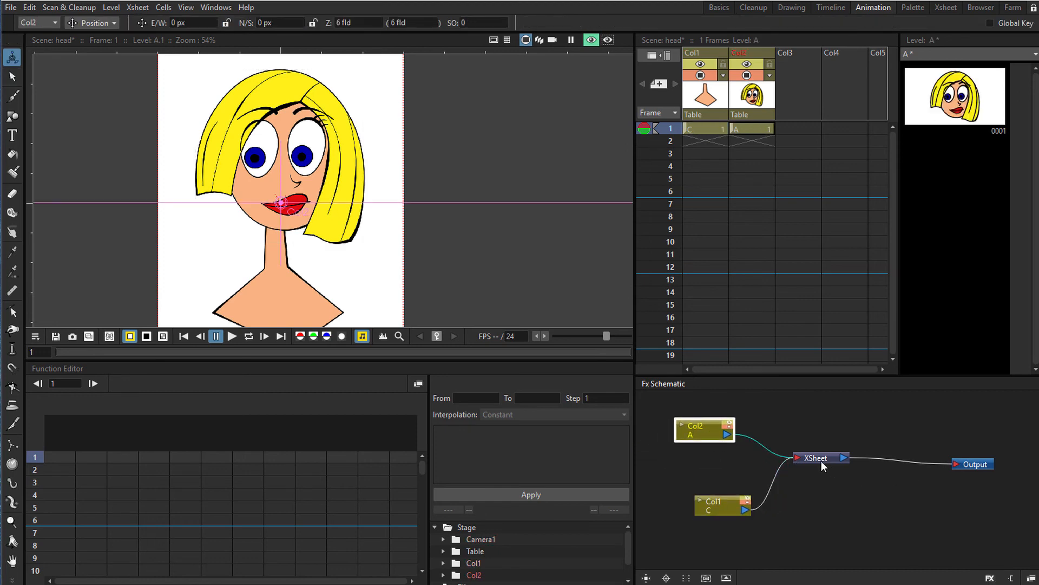
{"action": "left_click_drag", "start_coordinate": [822, 462], "coordinate": [883, 443]}
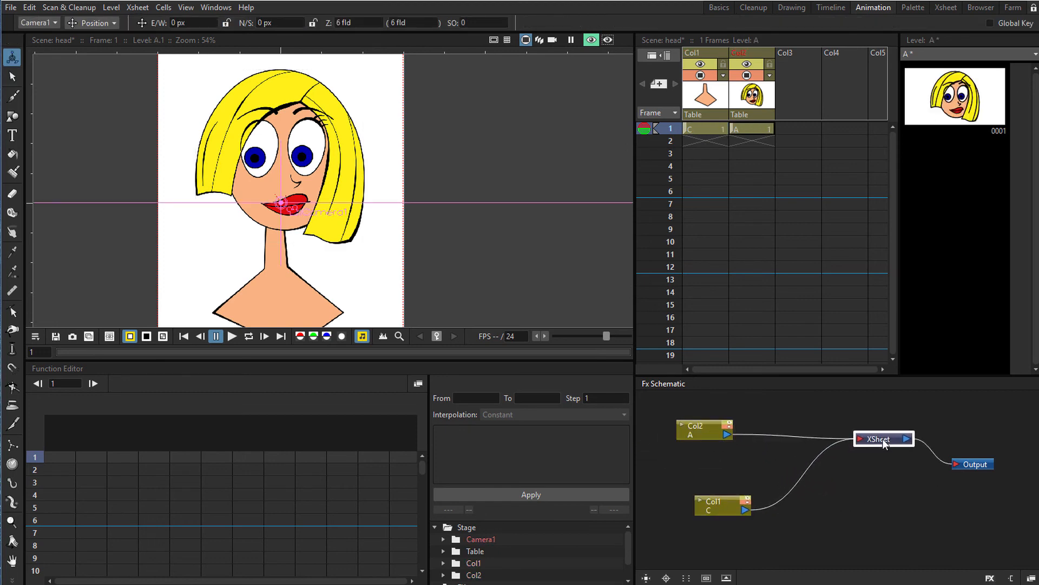
{"action": "left_click", "coordinate": [708, 433]}
{"action": "left_click_drag", "start_coordinate": [736, 502], "coordinate": [721, 506]}
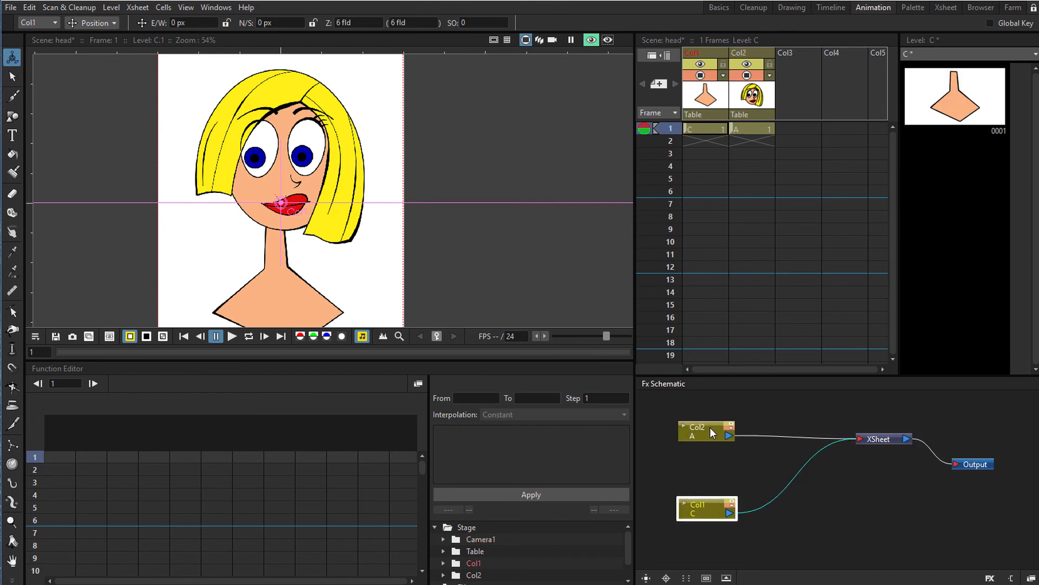
{"action": "left_click_drag", "start_coordinate": [712, 433], "coordinate": [706, 435]}
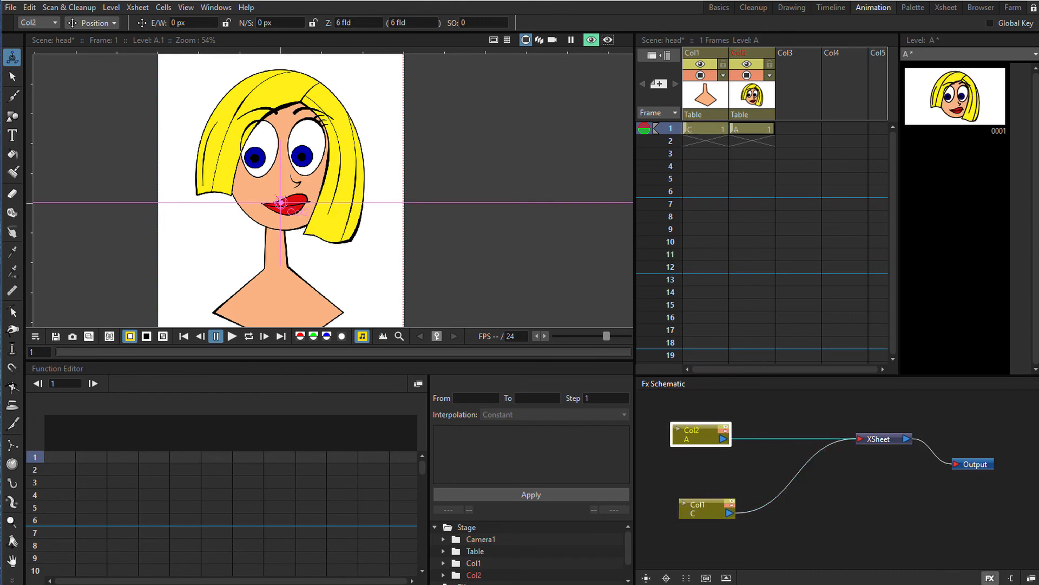
Add a Body Highlight effect from the Light category to Col2 and place its node between Col2 and XSheet
{"action": "left_click", "coordinate": [990, 578]}
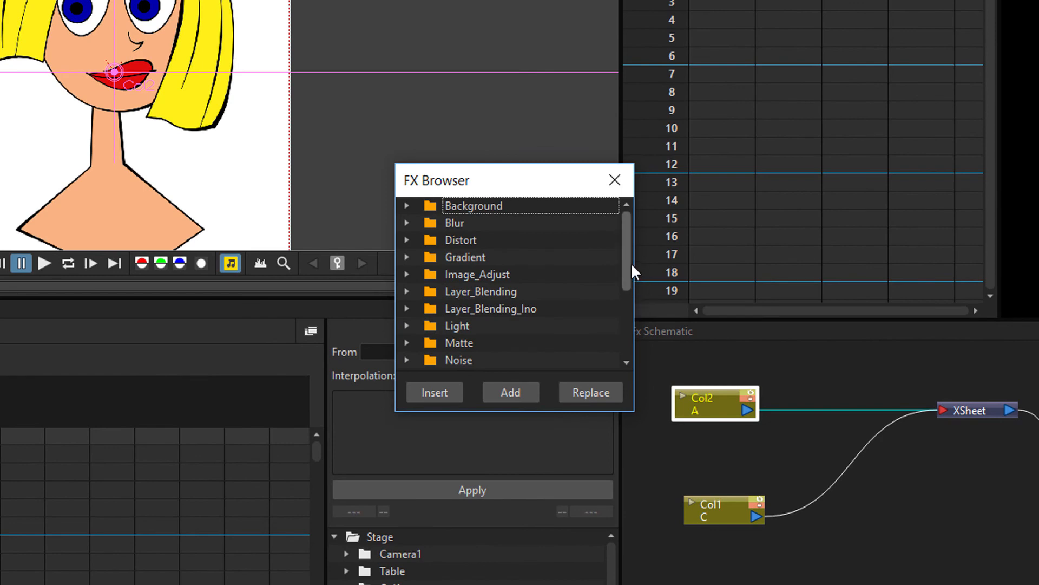
{"action": "left_click_drag", "start_coordinate": [630, 263], "coordinate": [632, 272]}
{"action": "left_click", "coordinate": [407, 308]}
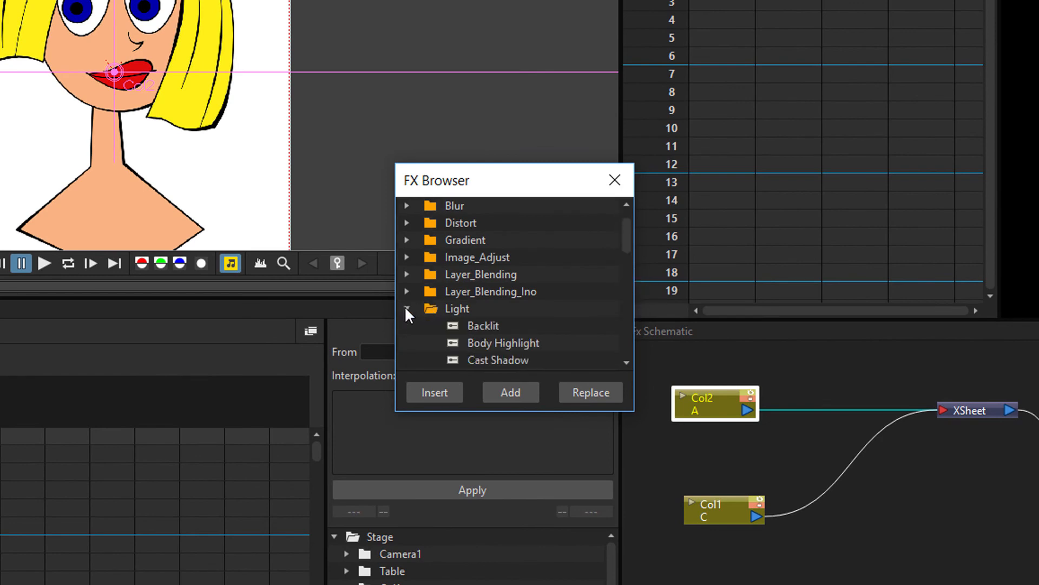
{"action": "left_click_drag", "start_coordinate": [629, 243], "coordinate": [625, 275]}
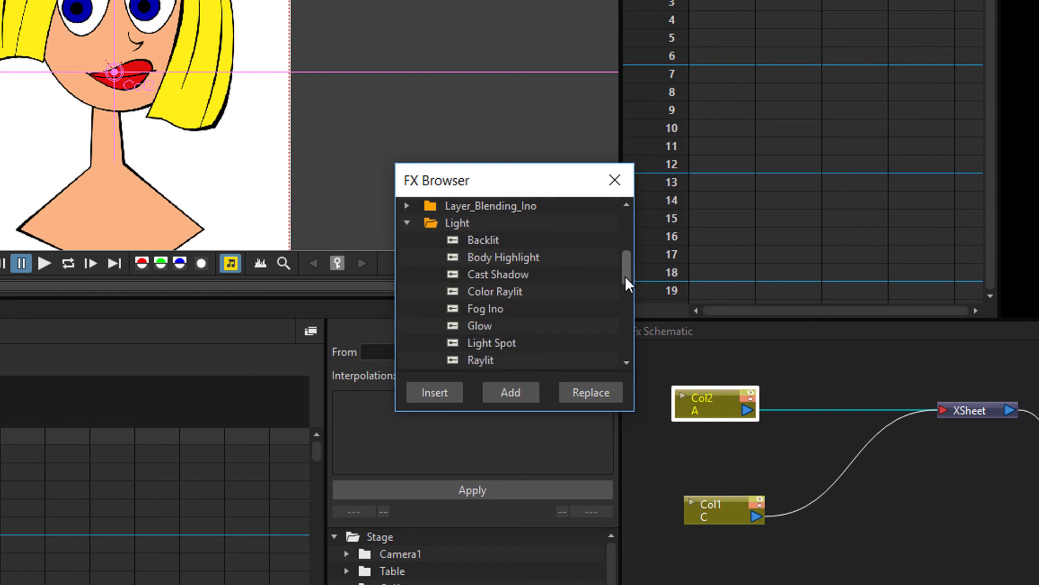
{"action": "left_click", "coordinate": [513, 259]}
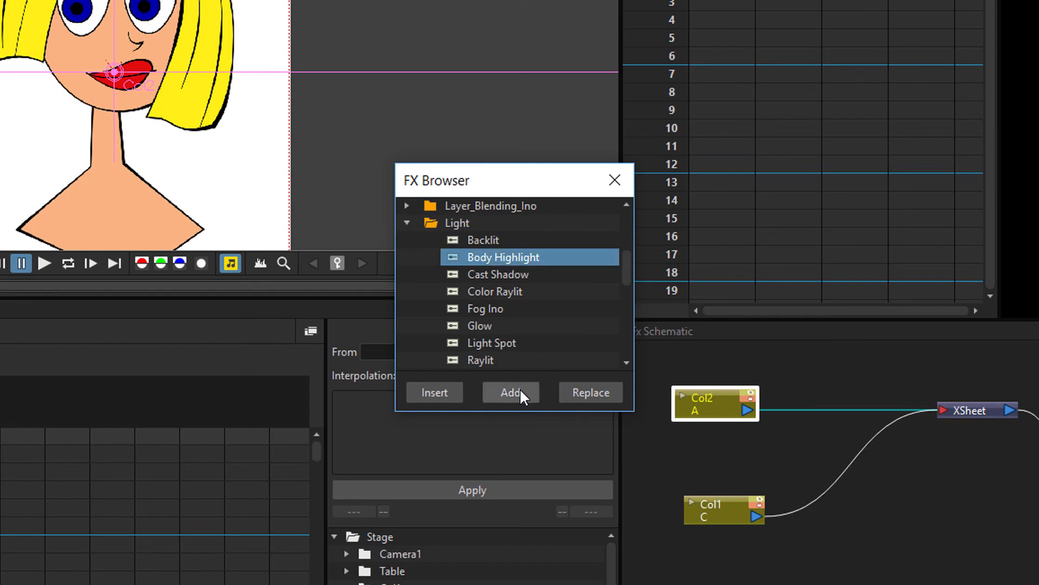
{"action": "left_click", "coordinate": [503, 389]}
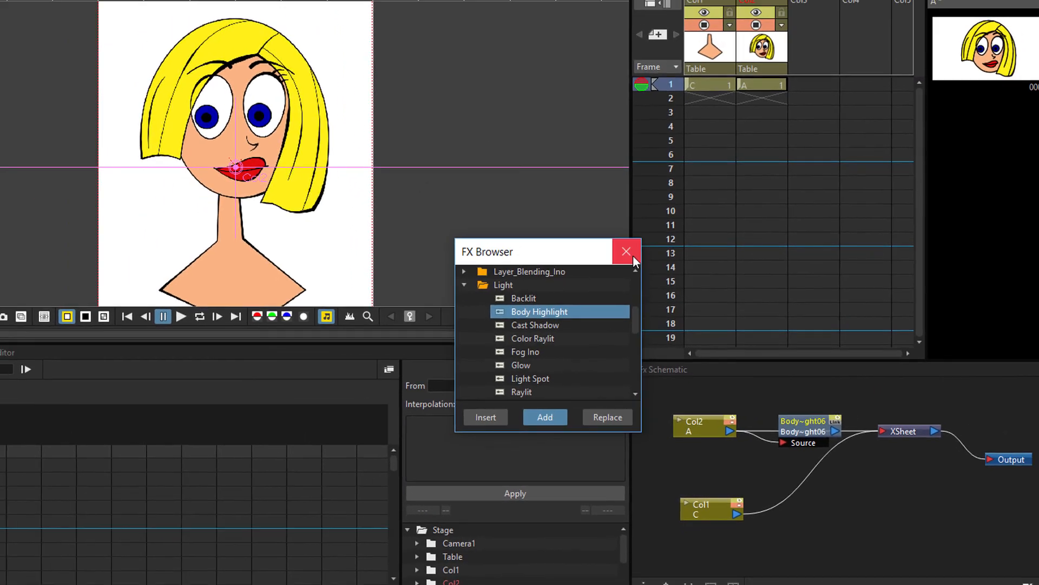
{"action": "left_click", "coordinate": [616, 190]}
{"action": "mouse_move", "coordinate": [801, 433]}
{"action": "left_mouse_down"}
{"action": "mouse_move", "coordinate": [779, 426]}
{"action": "mouse_move", "coordinate": [794, 439]}
{"action": "mouse_move", "coordinate": [860, 439]}
{"action": "mouse_move", "coordinate": [812, 406]}
{"action": "mouse_move", "coordinate": [787, 430]}
{"action": "left_mouse_up"}
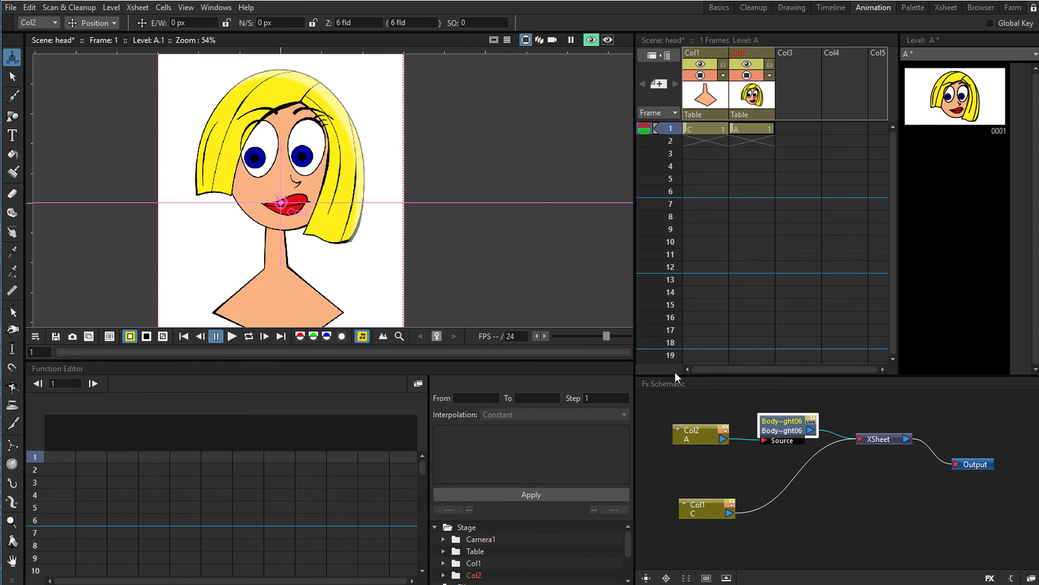
Set the head's Body Highlight colour to red (R 221, G 2, B 2) and its transparency to 0.68
{"action": "double_click", "coordinate": [776, 429]}
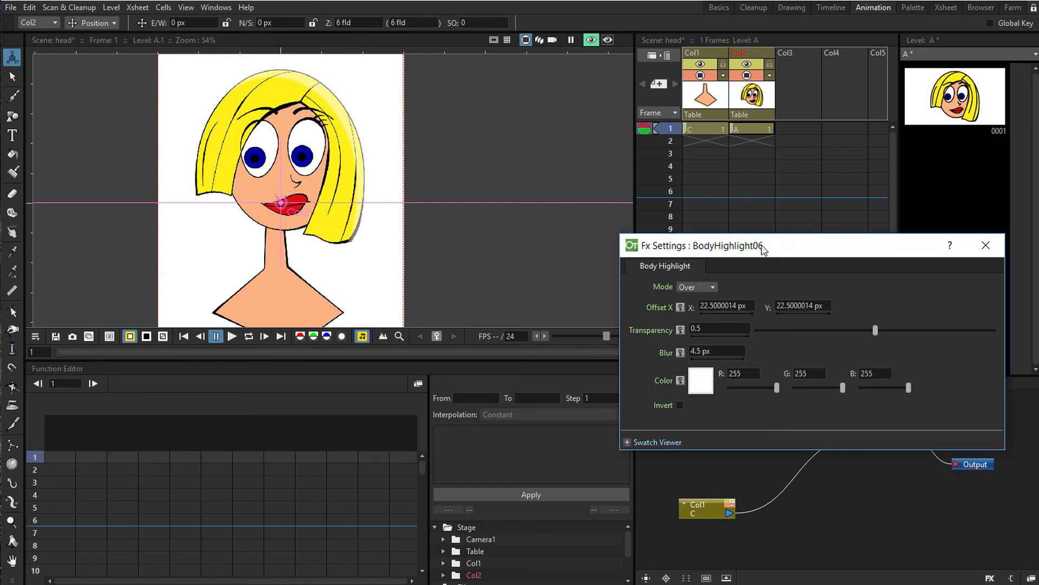
{"action": "mouse_move", "coordinate": [755, 248]}
{"action": "left_mouse_down"}
{"action": "mouse_move", "coordinate": [721, 242]}
{"action": "mouse_move", "coordinate": [741, 252]}
{"action": "left_mouse_up"}
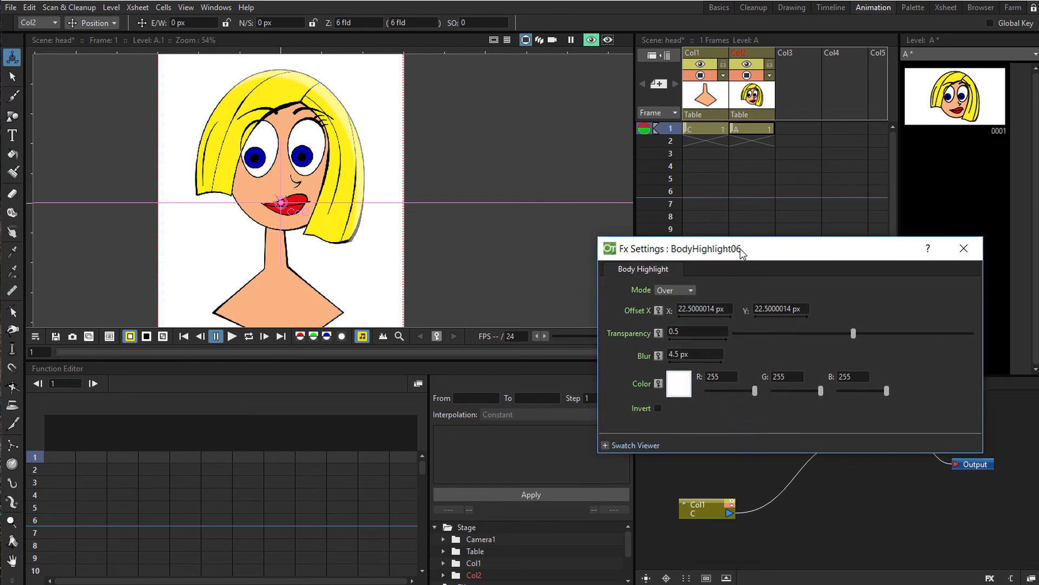
{"action": "left_click", "coordinate": [681, 390]}
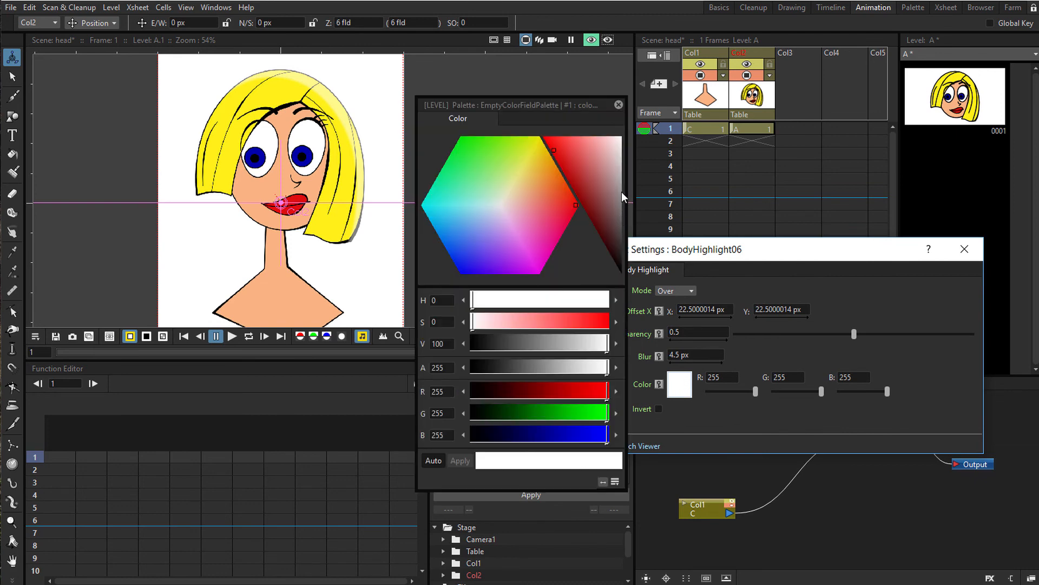
{"action": "left_click_drag", "start_coordinate": [580, 150], "coordinate": [553, 154]}
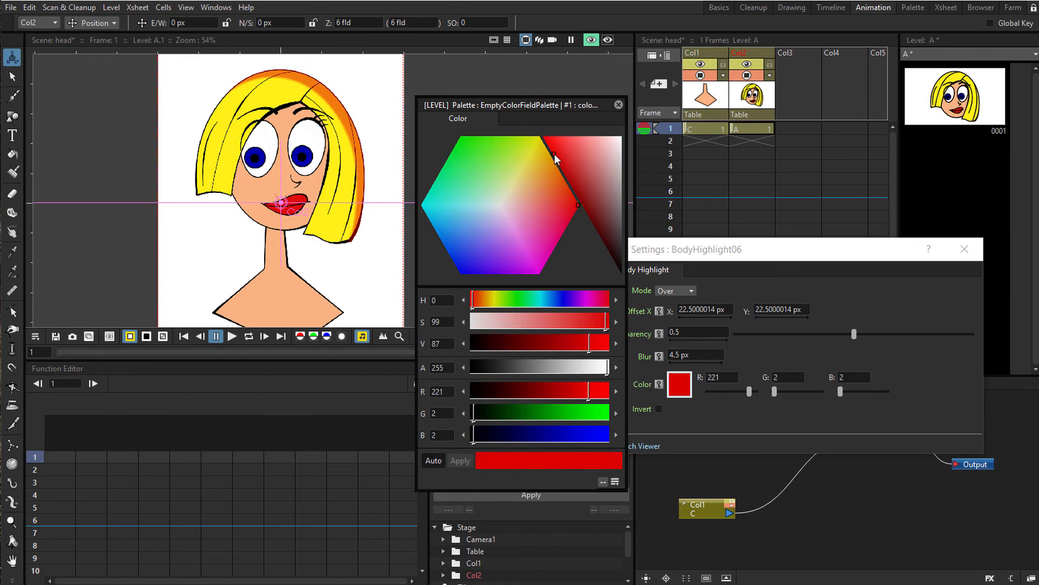
{"action": "left_click_drag", "start_coordinate": [853, 333], "coordinate": [893, 332]}
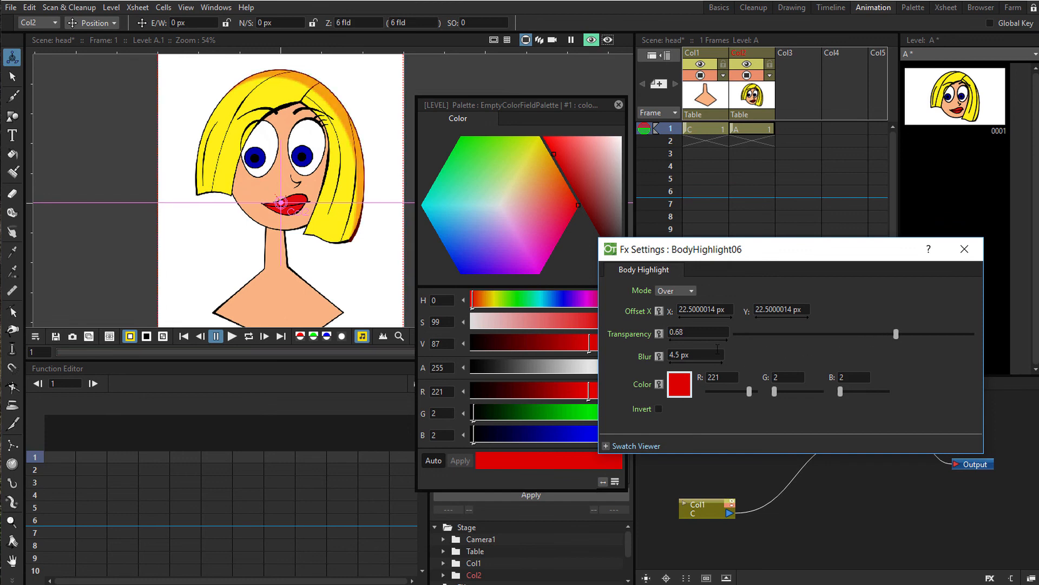
Set the head highlight's blur to 0 px and close its settings
{"action": "left_click_drag", "start_coordinate": [694, 355], "coordinate": [620, 352]}
{"action": "double_click", "coordinate": [693, 355]}
{"action": "left_click", "coordinate": [703, 355]}
{"action": "left_click_drag", "start_coordinate": [702, 354], "coordinate": [639, 351]}
{"action": "type", "text": "0"}
{"action": "left_click", "coordinate": [696, 331]}
{"action": "left_click", "coordinate": [965, 249]}
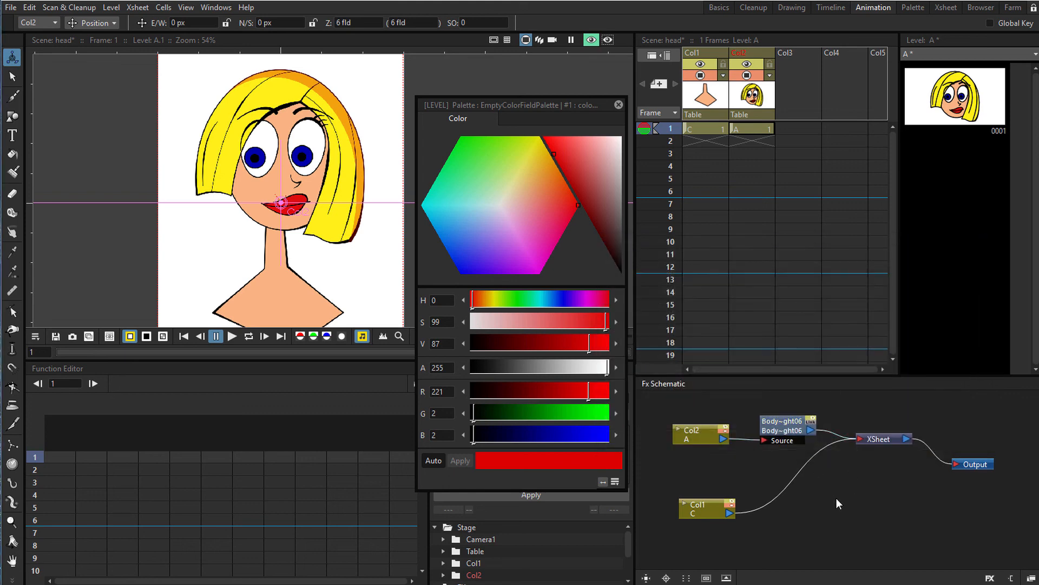
Paste a copy of the Body Highlight node, wire it between Col1 and XSheet, and delete the direct Col1-XSheet link
{"action": "key", "text": "ctrl+v"}
{"action": "left_click_drag", "start_coordinate": [846, 506], "coordinate": [811, 507]}
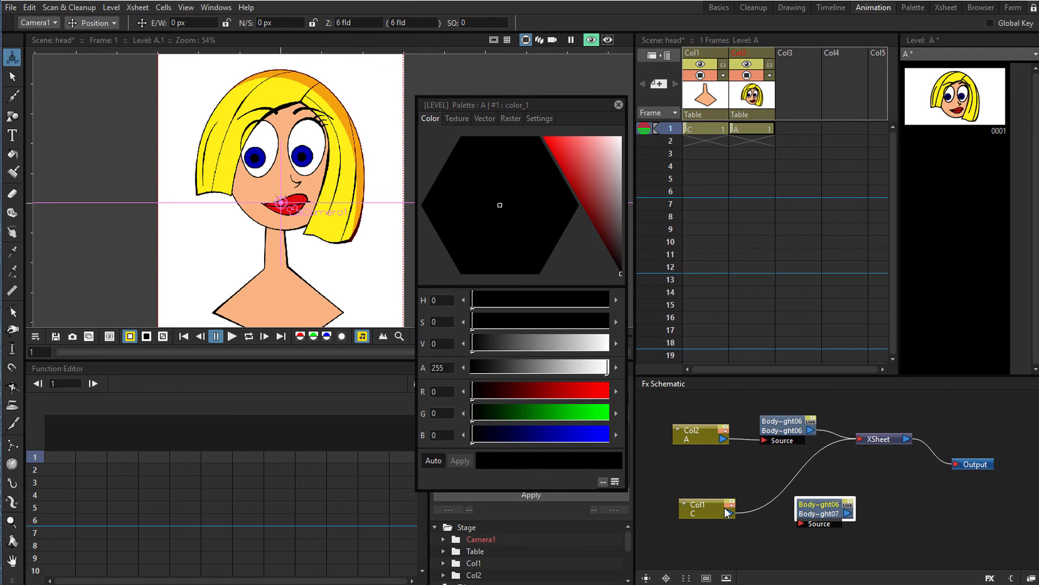
{"action": "left_click_drag", "start_coordinate": [727, 514], "coordinate": [793, 505]}
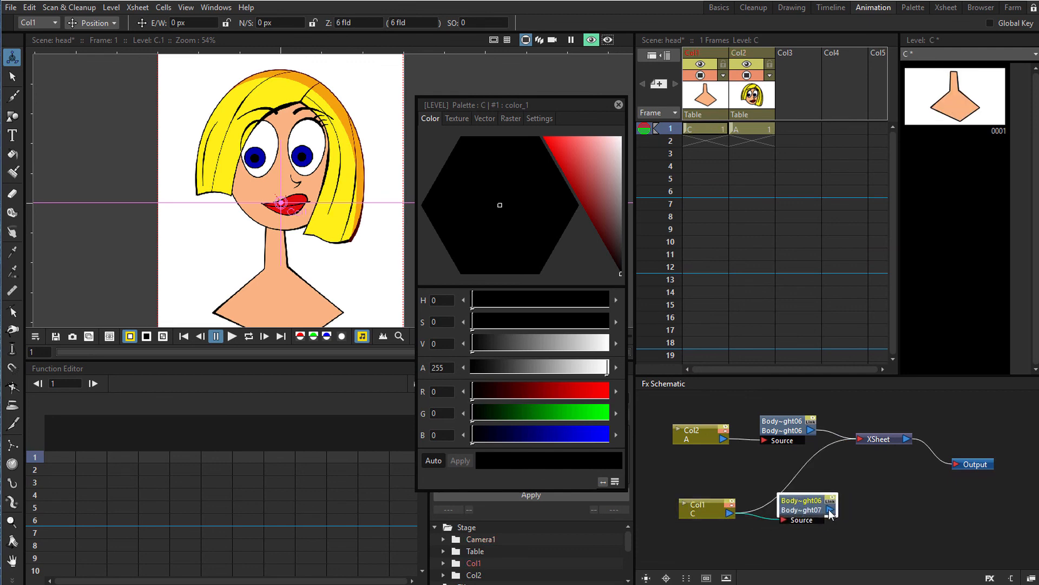
{"action": "left_click_drag", "start_coordinate": [859, 447], "coordinate": [858, 440]}
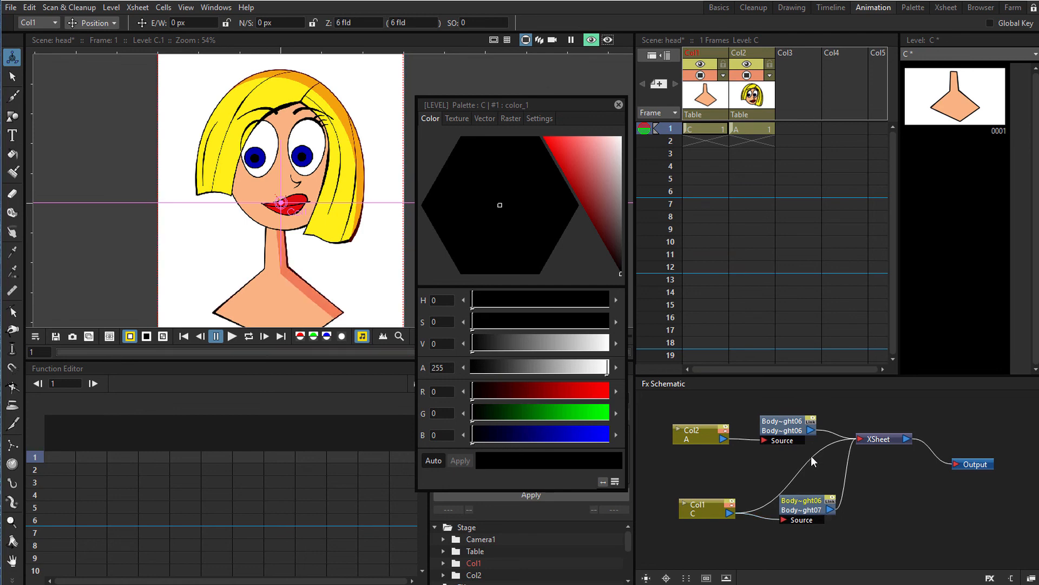
{"action": "key", "text": "Delete"}
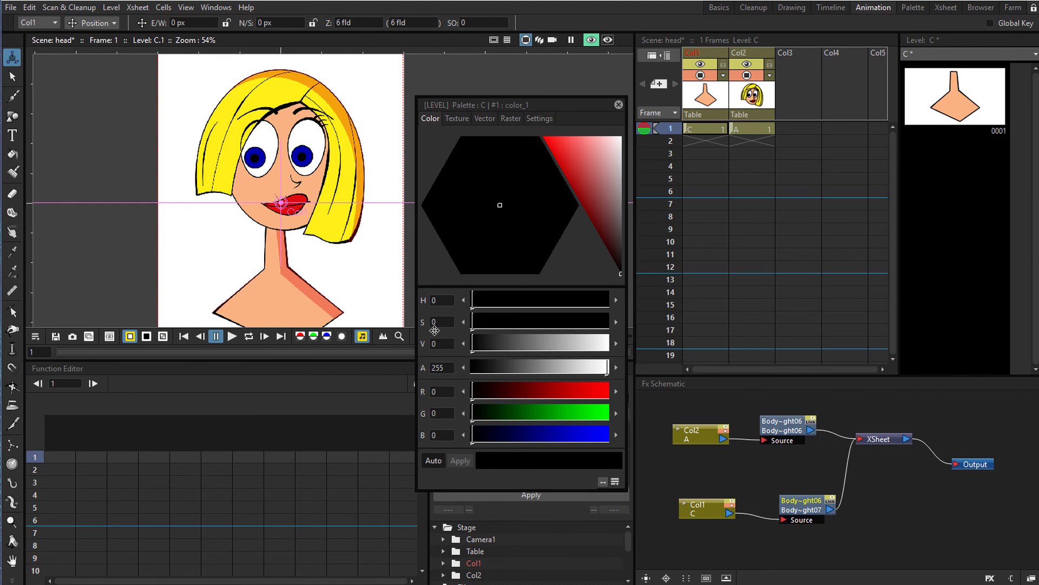
Set the transparency of the neck's Body Highlight to 0.747 and close its settings
{"action": "double_click", "coordinate": [799, 510]}
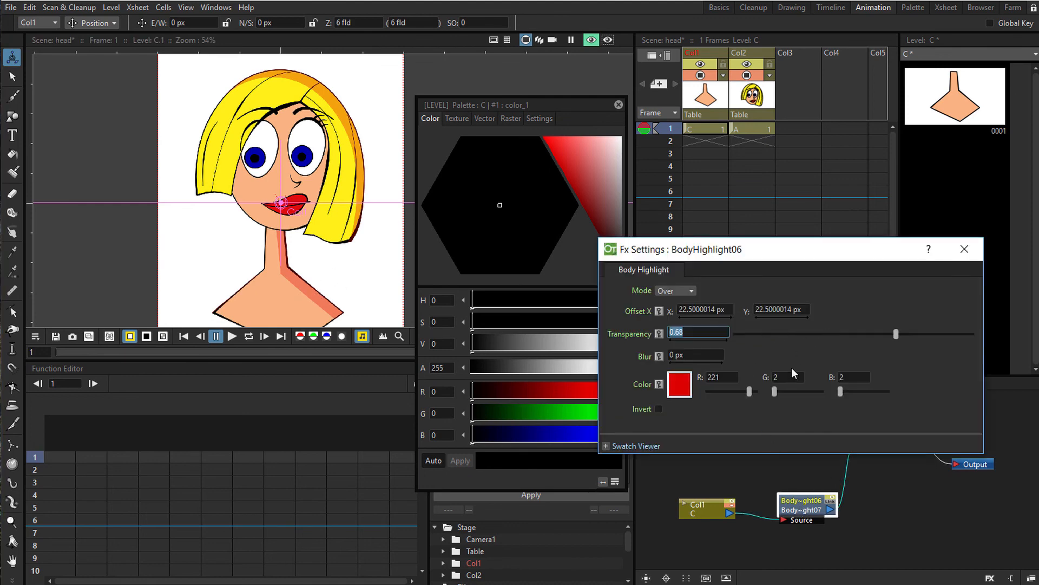
{"action": "left_click_drag", "start_coordinate": [893, 337], "coordinate": [910, 336]}
{"action": "mouse_move", "coordinate": [912, 336]}
{"action": "left_mouse_down"}
{"action": "mouse_move", "coordinate": [925, 333]}
{"action": "mouse_move", "coordinate": [910, 338]}
{"action": "left_mouse_up"}
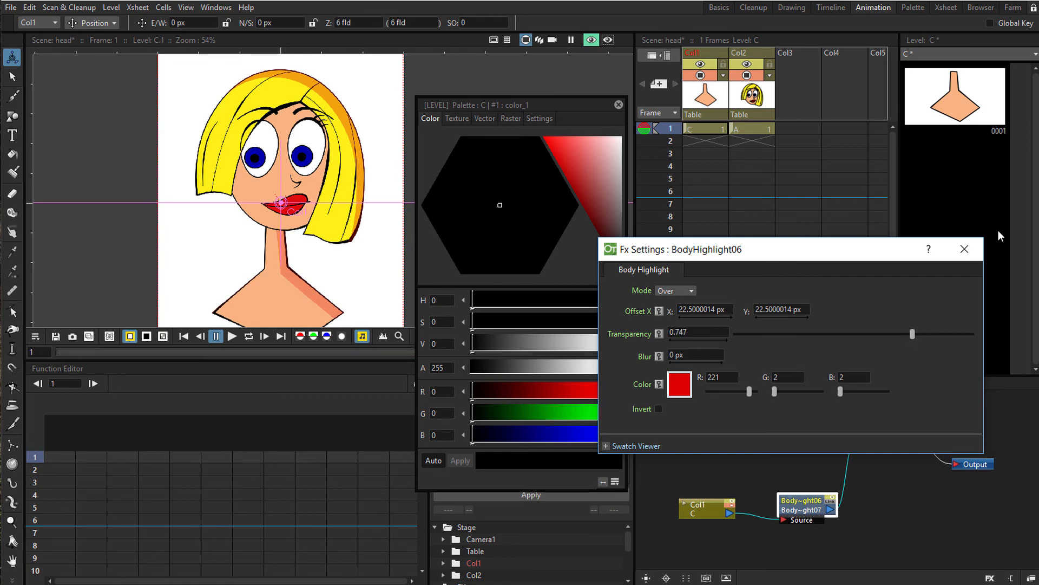
{"action": "left_click", "coordinate": [964, 249]}
Set the head highlight's X offset to about 42.75 px and raise its transparency slightly
{"action": "double_click", "coordinate": [788, 426]}
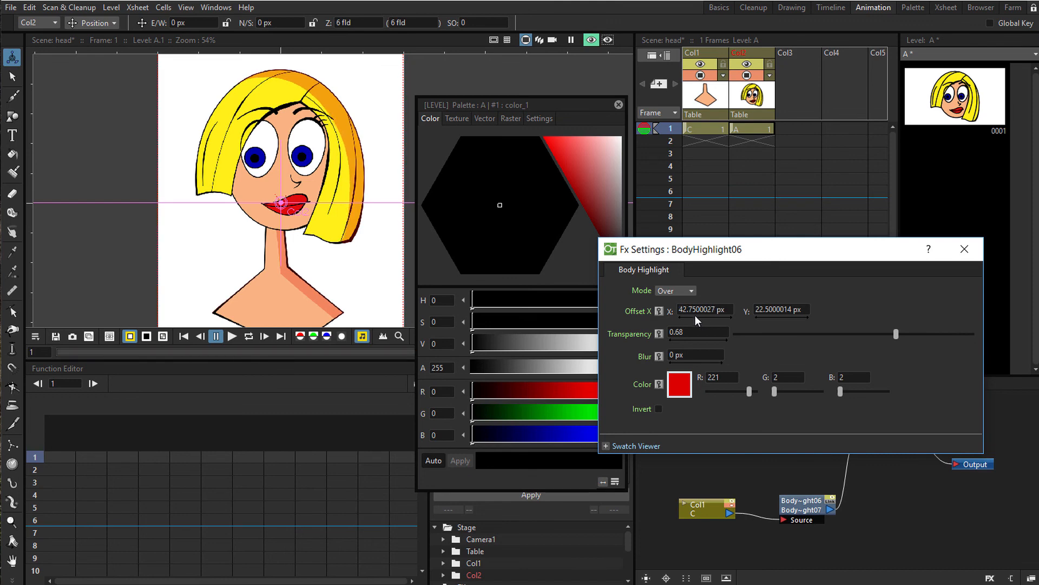
{"action": "left_click_drag", "start_coordinate": [895, 333], "coordinate": [907, 335]}
{"action": "left_click", "coordinate": [964, 249]}
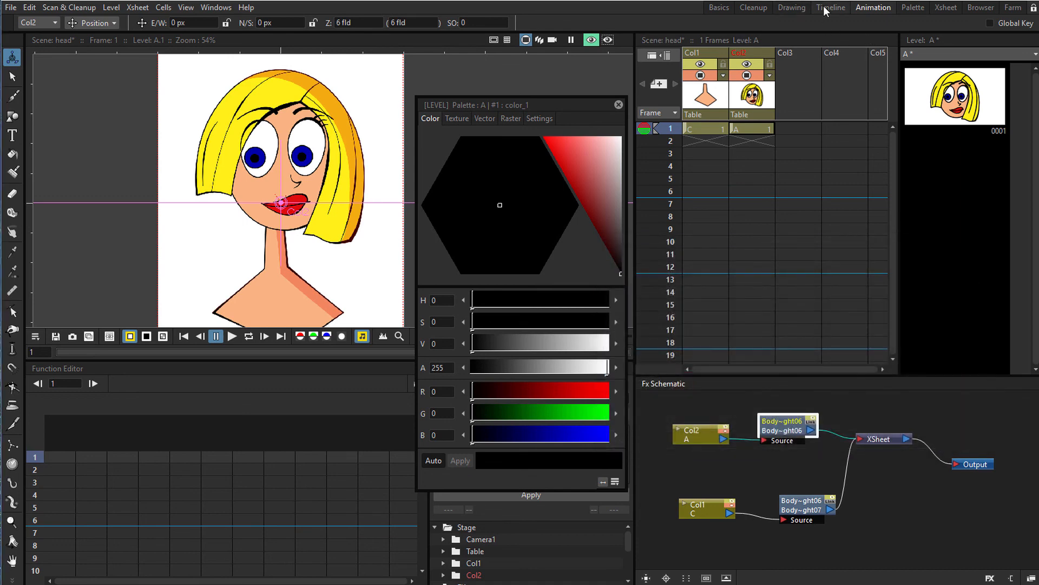
Switch to the Drawing room, close the floating colour palette, and preview the shaded character in camera view with the Selection tool active
{"action": "left_click", "coordinate": [784, 8]}
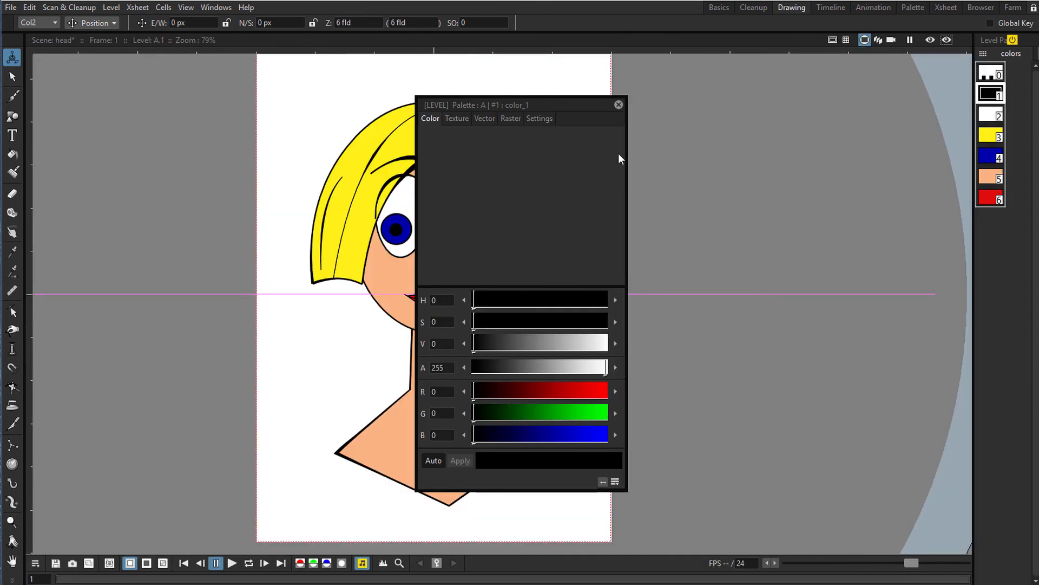
{"action": "left_click", "coordinate": [621, 105]}
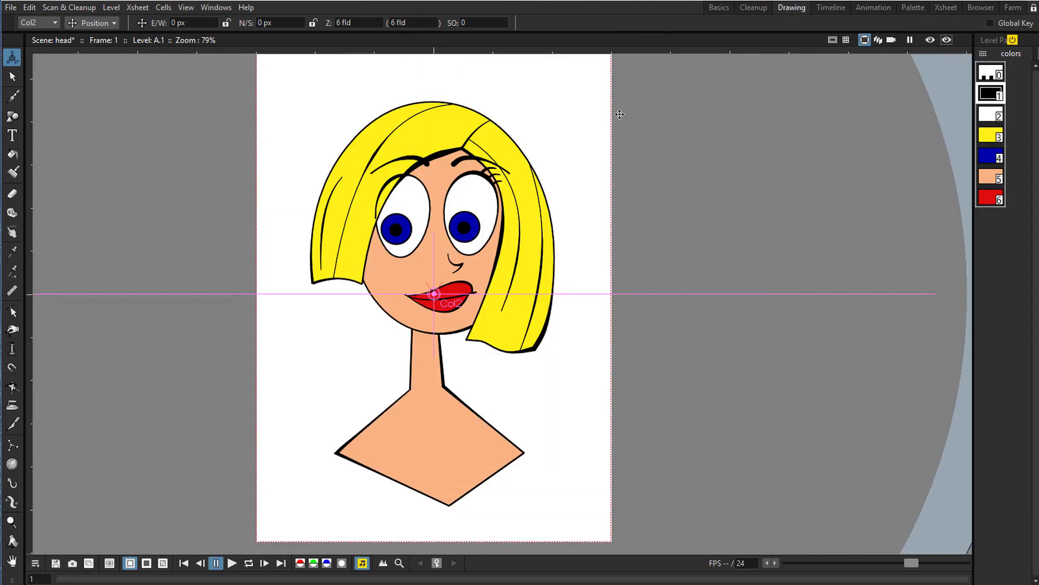
{"action": "left_click", "coordinate": [930, 40]}
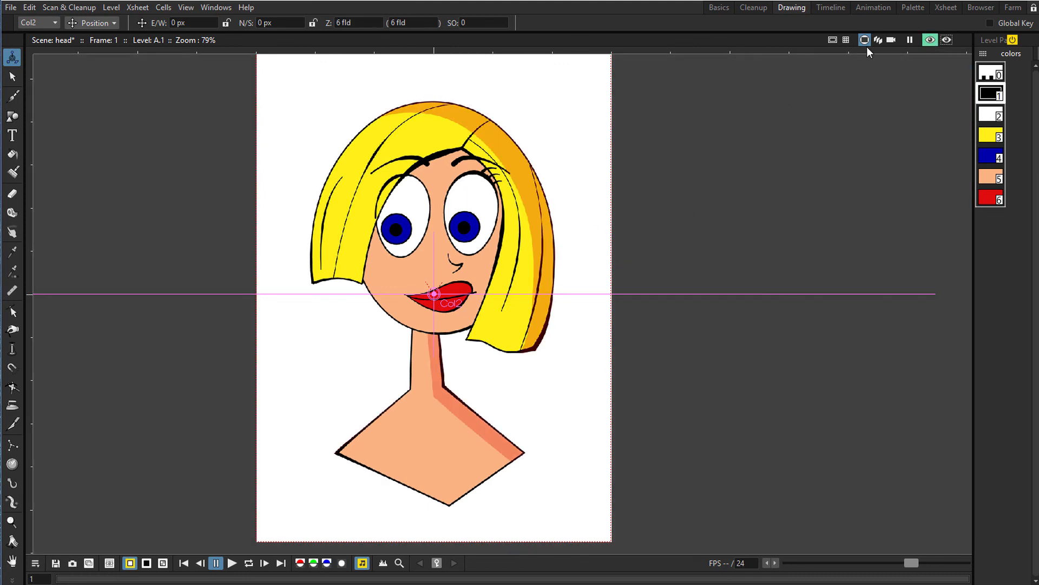
{"action": "left_click", "coordinate": [890, 40]}
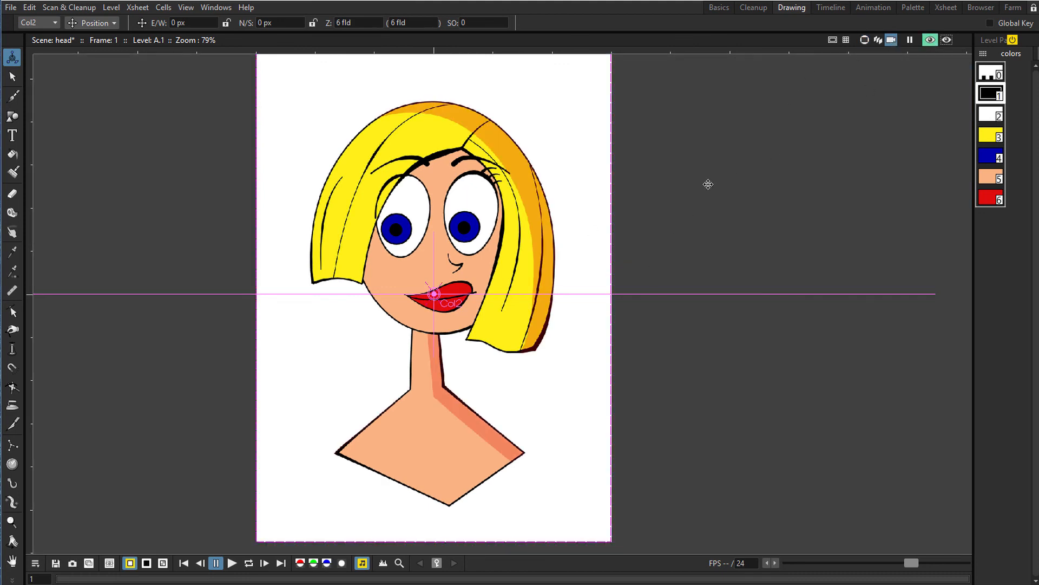
{"action": "left_click", "coordinate": [13, 77]}
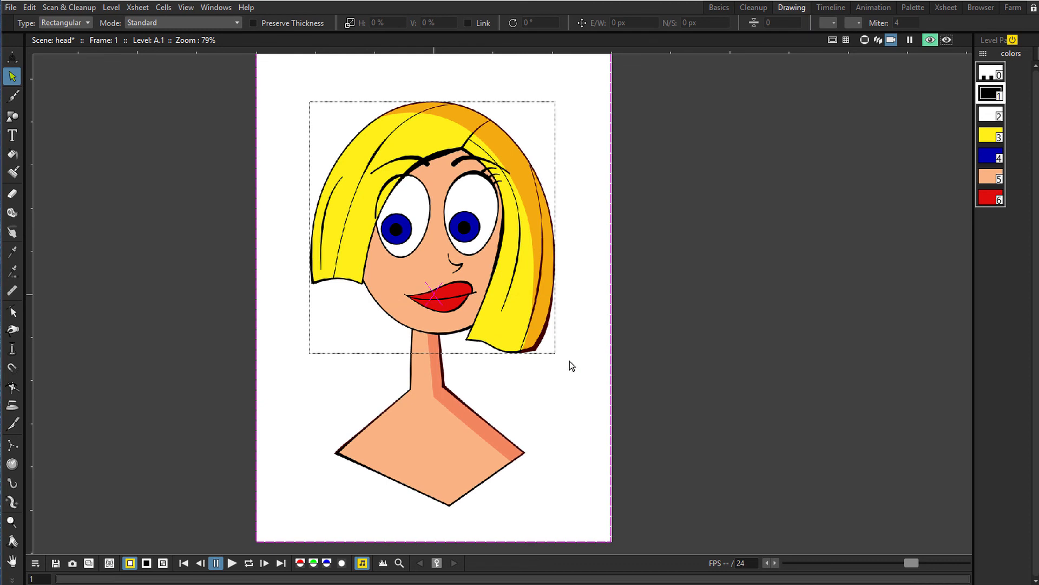